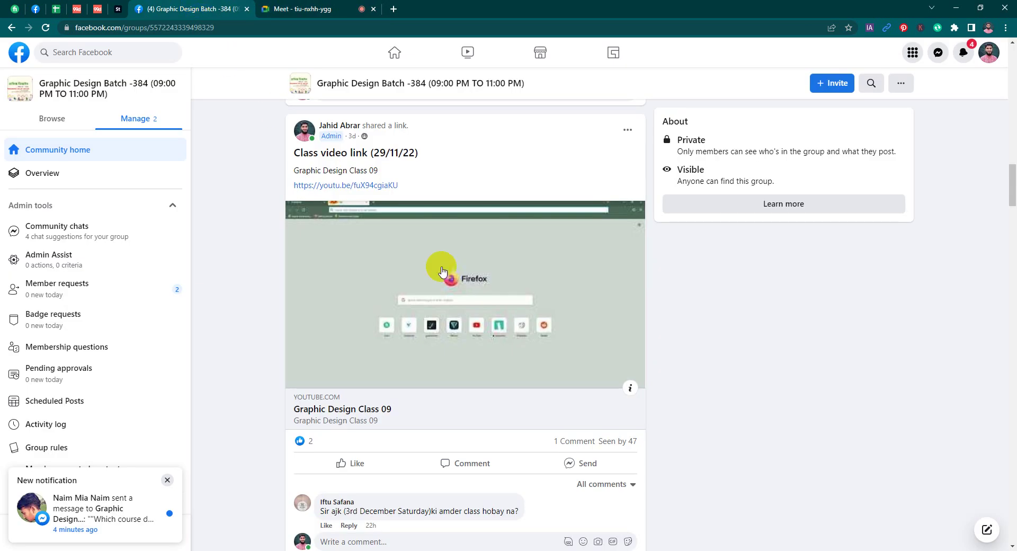
Step: Scroll down the Graphic Design Batch -384 group feed to the Illustrator CS6 download-link post
{"action": "scroll", "coordinate": [530, 414], "scroll_direction": "down", "scroll_amount": 1}
{"action": "scroll", "coordinate": [535, 419], "scroll_direction": "down", "scroll_amount": 5}
{"action": "scroll", "coordinate": [530, 420], "scroll_direction": "down", "scroll_amount": 6}
{"action": "scroll", "coordinate": [523, 424], "scroll_direction": "down", "scroll_amount": 1}
{"action": "left_click_drag", "start_coordinate": [1011, 233], "coordinate": [1012, 490]}
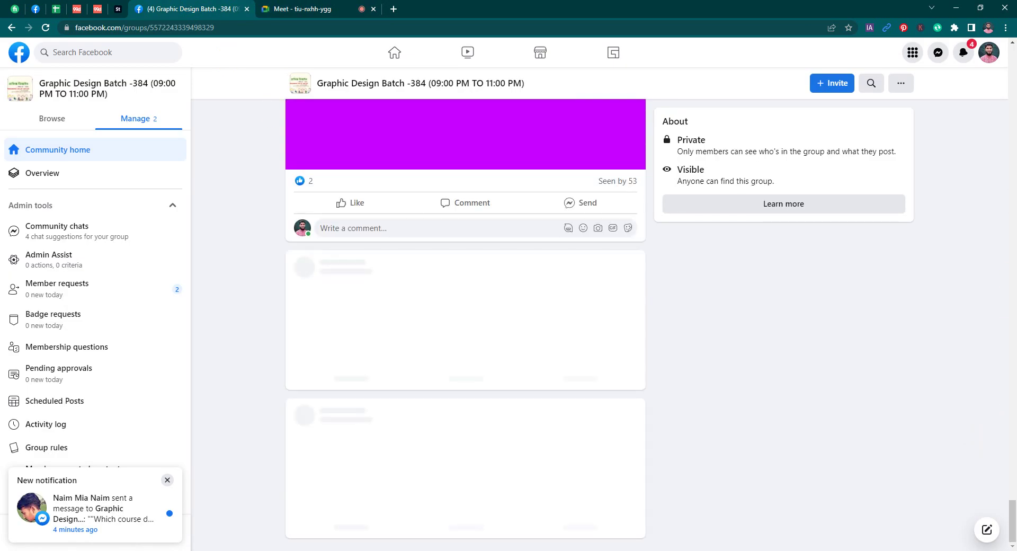
{"action": "scroll", "coordinate": [718, 378], "scroll_direction": "down", "scroll_amount": 4}
{"action": "scroll", "coordinate": [1012, 454], "scroll_direction": "down", "scroll_amount": 1}
{"action": "scroll", "coordinate": [1009, 466], "scroll_direction": "down", "scroll_amount": 3}
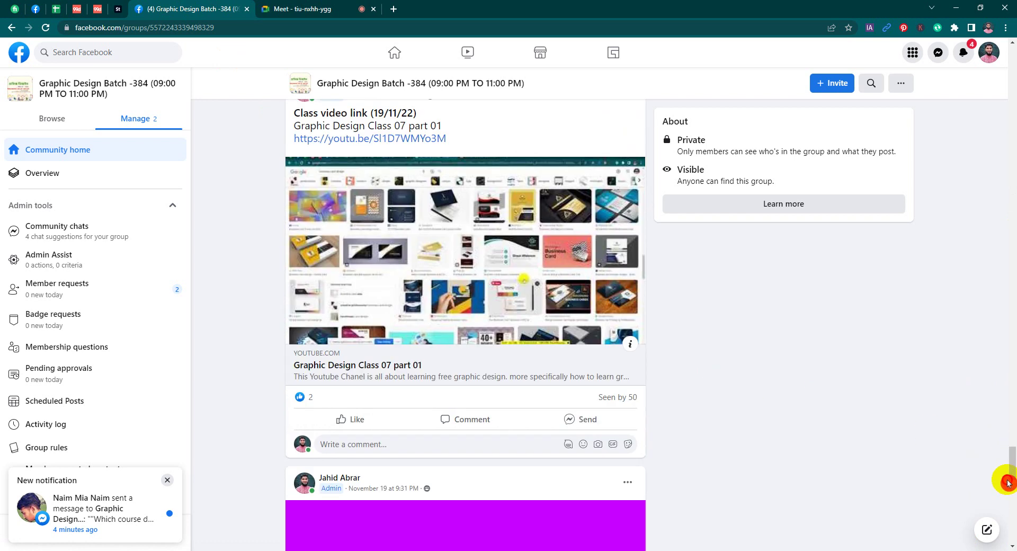
{"action": "scroll", "coordinate": [1007, 478], "scroll_direction": "down", "scroll_amount": 4}
{"action": "scroll", "coordinate": [719, 436], "scroll_direction": "down", "scroll_amount": 5}
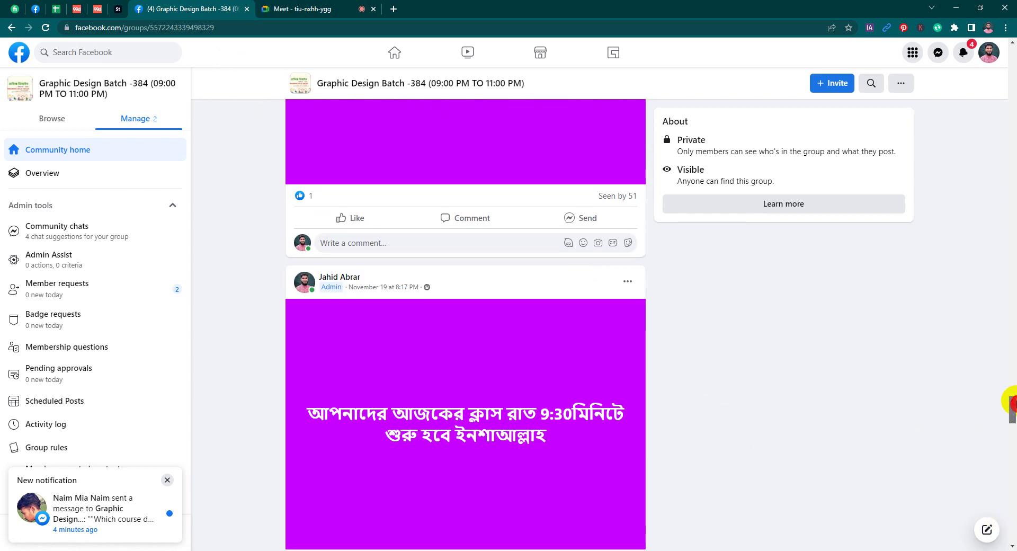
{"action": "left_click_drag", "start_coordinate": [1010, 418], "coordinate": [1012, 528]}
{"action": "left_click", "coordinate": [480, 339]}
{"action": "scroll", "coordinate": [962, 464], "scroll_direction": "down", "scroll_amount": 3}
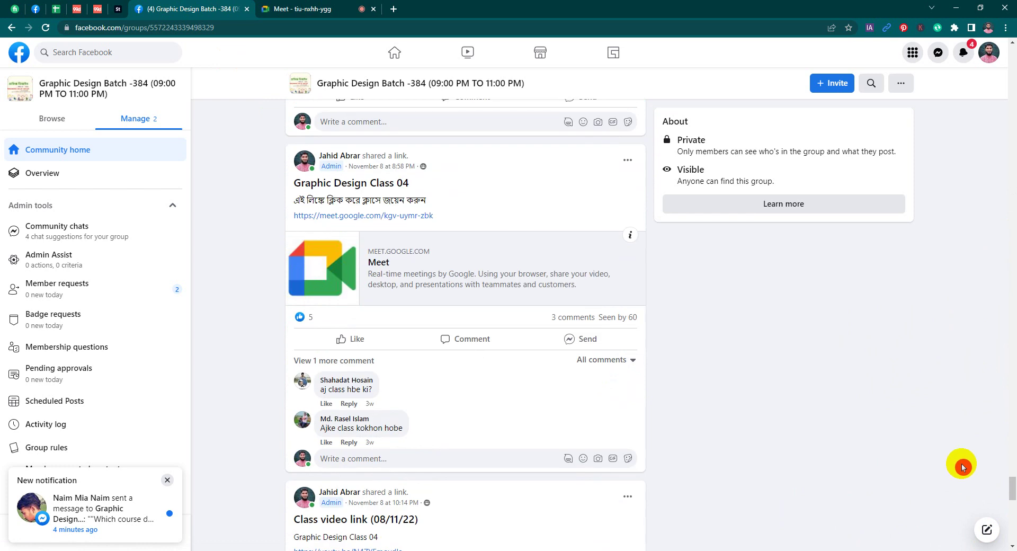
{"action": "scroll", "coordinate": [1009, 454], "scroll_direction": "down", "scroll_amount": 5}
{"action": "scroll", "coordinate": [677, 404], "scroll_direction": "down", "scroll_amount": 3}
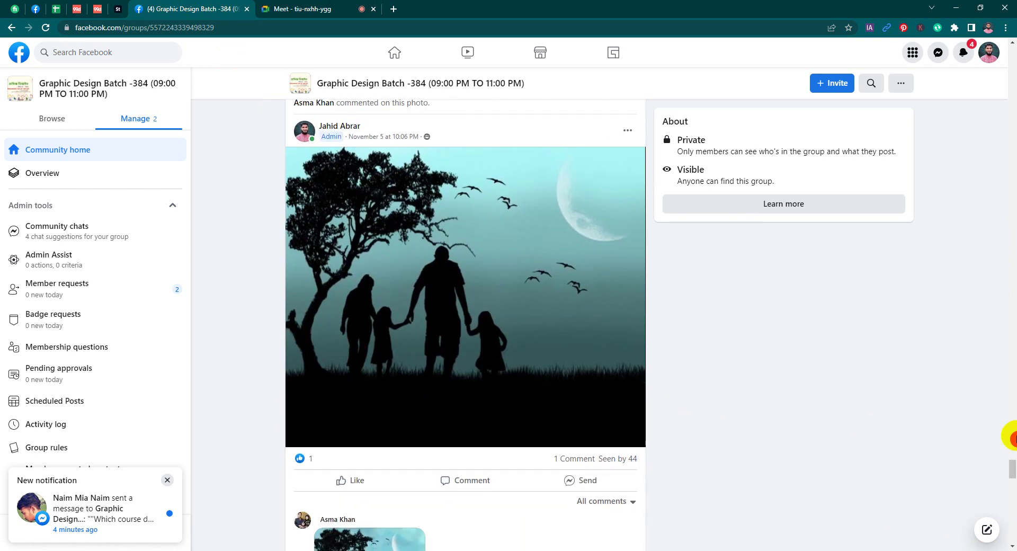
{"action": "scroll", "coordinate": [1010, 424], "scroll_direction": "down", "scroll_amount": 5}
{"action": "scroll", "coordinate": [687, 429], "scroll_direction": "down", "scroll_amount": 3}
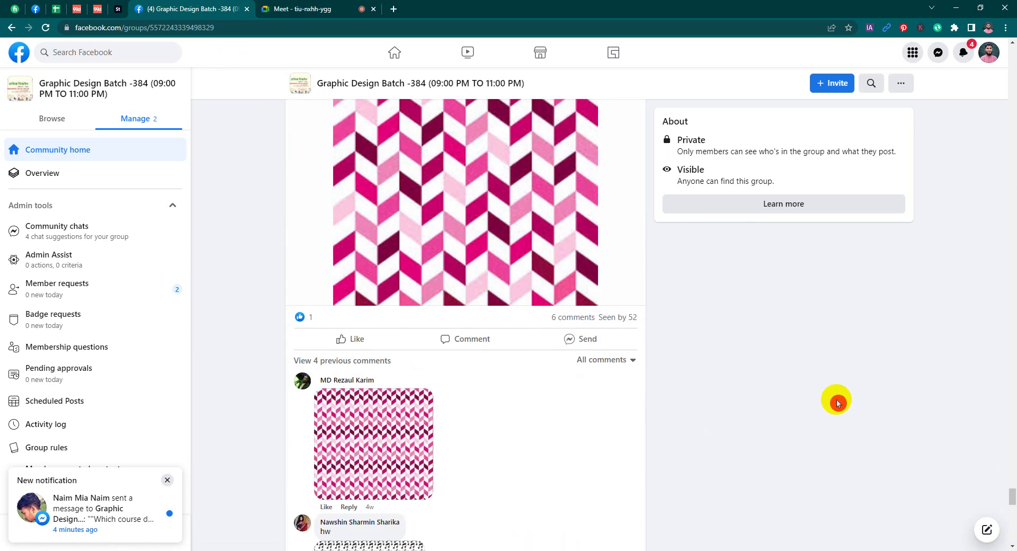
{"action": "scroll", "coordinate": [1010, 415], "scroll_direction": "down", "scroll_amount": 5}
{"action": "scroll", "coordinate": [738, 457], "scroll_direction": "down", "scroll_amount": 3}
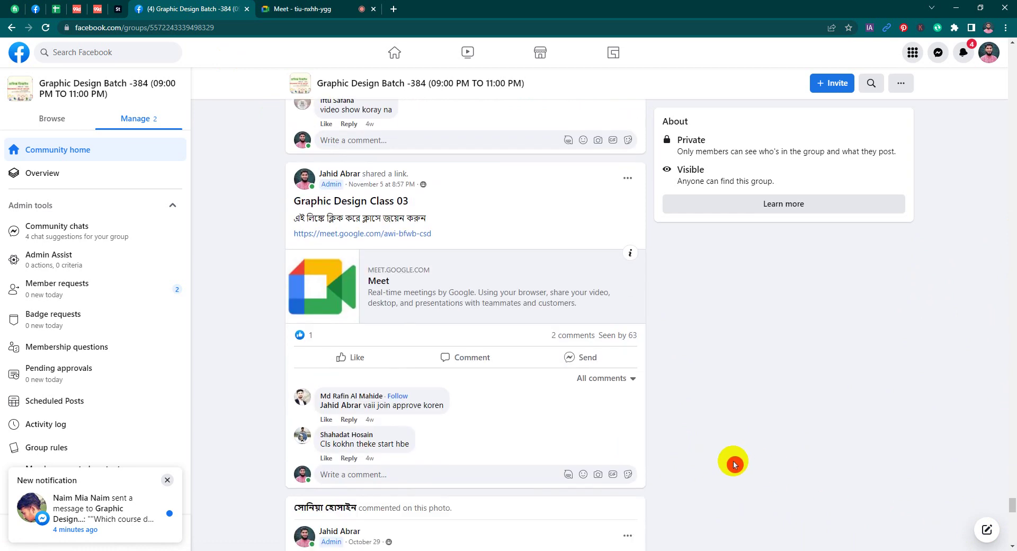
{"action": "scroll", "coordinate": [1010, 524], "scroll_direction": "down", "scroll_amount": 5}
{"action": "scroll", "coordinate": [1010, 528], "scroll_direction": "down", "scroll_amount": 5}
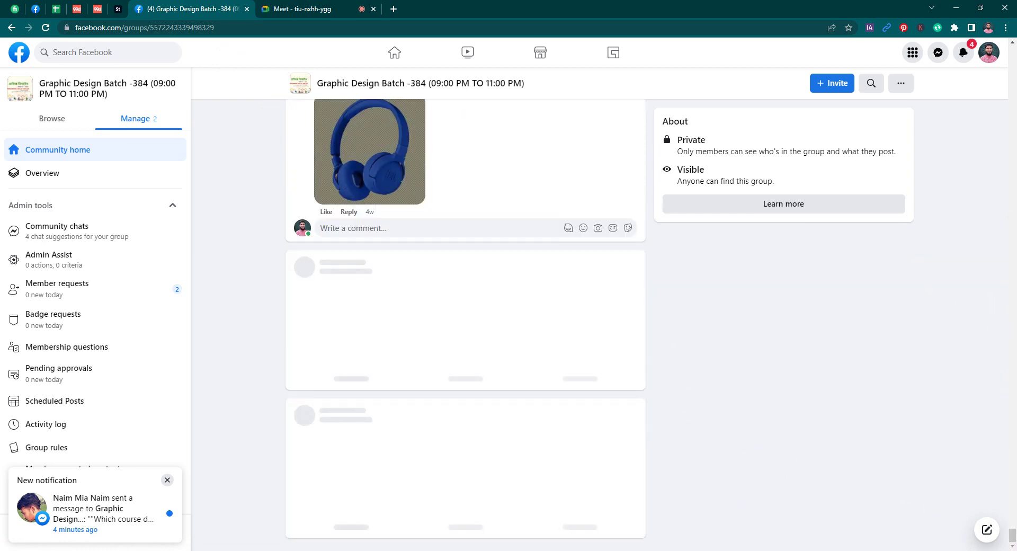
{"action": "scroll", "coordinate": [624, 401], "scroll_direction": "down", "scroll_amount": 1}
{"action": "scroll", "coordinate": [1009, 490], "scroll_direction": "down", "scroll_amount": 5}
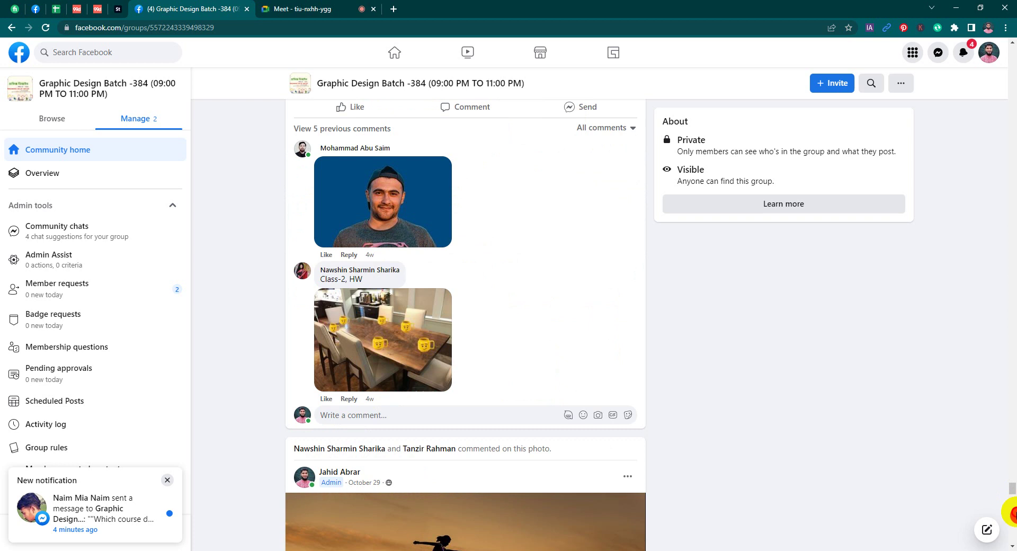
{"action": "scroll", "coordinate": [1010, 490], "scroll_direction": "down", "scroll_amount": 5}
{"action": "left_click_drag", "start_coordinate": [1011, 496], "coordinate": [1012, 536]}
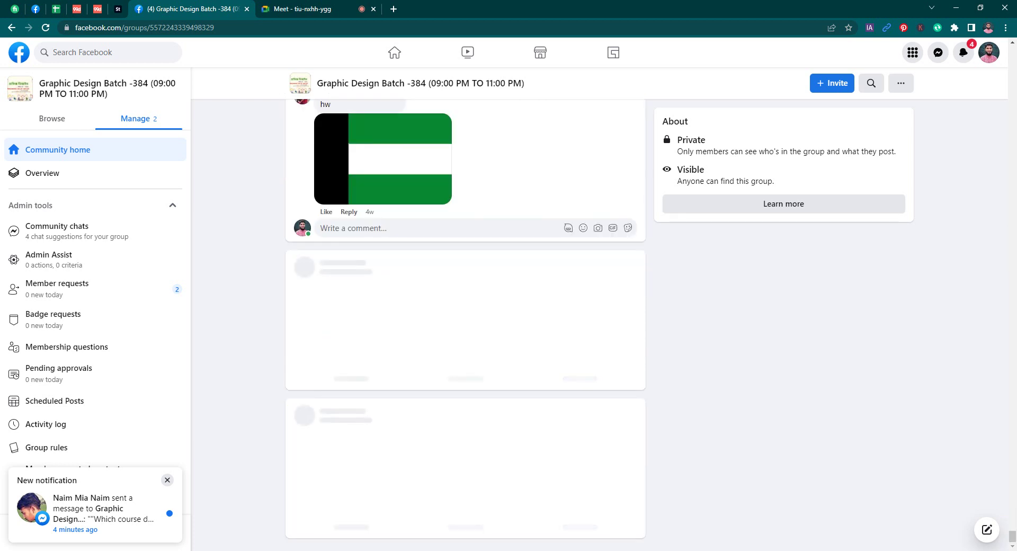
{"action": "scroll", "coordinate": [802, 483], "scroll_direction": "down", "scroll_amount": 2}
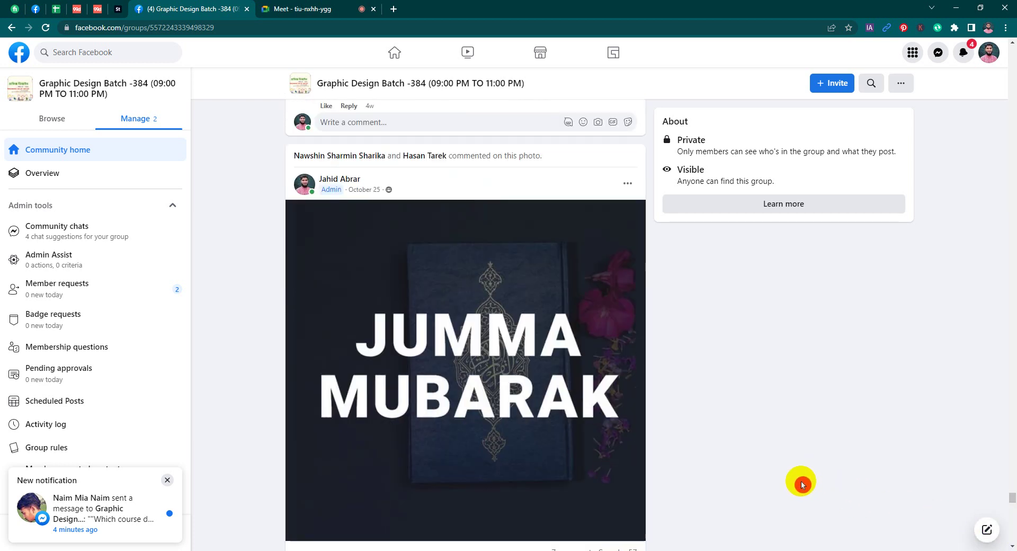
{"action": "scroll", "coordinate": [799, 490], "scroll_direction": "down", "scroll_amount": 3}
{"action": "scroll", "coordinate": [797, 498], "scroll_direction": "down", "scroll_amount": 2}
{"action": "left_click_drag", "start_coordinate": [1012, 479], "coordinate": [1010, 520]}
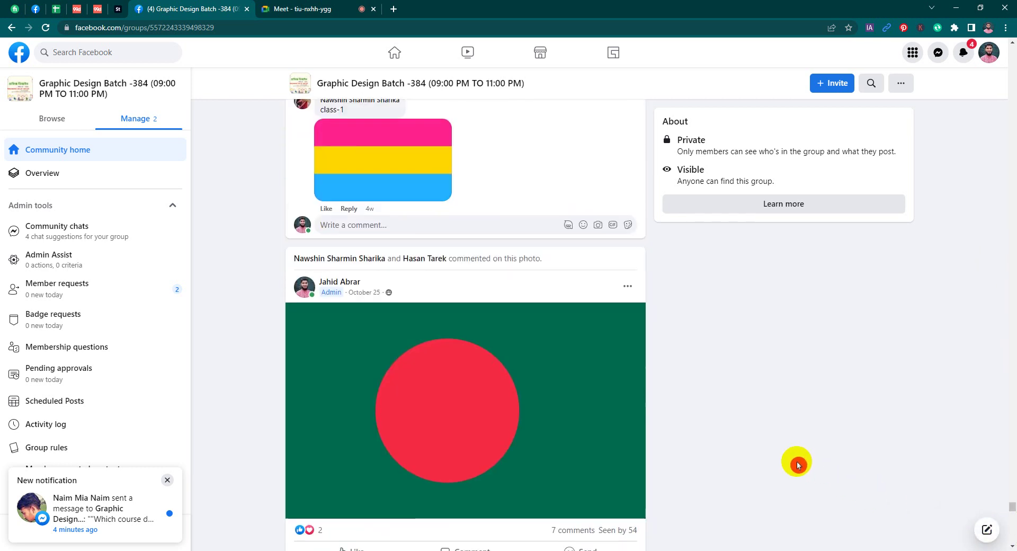
{"action": "scroll", "coordinate": [798, 465], "scroll_direction": "down", "scroll_amount": 3}
{"action": "mouse_move", "coordinate": [1013, 506]}
{"action": "left_mouse_down"}
{"action": "mouse_move", "coordinate": [1013, 546]}
{"action": "mouse_move", "coordinate": [1011, 517]}
{"action": "mouse_move", "coordinate": [1011, 537]}
{"action": "left_mouse_up"}
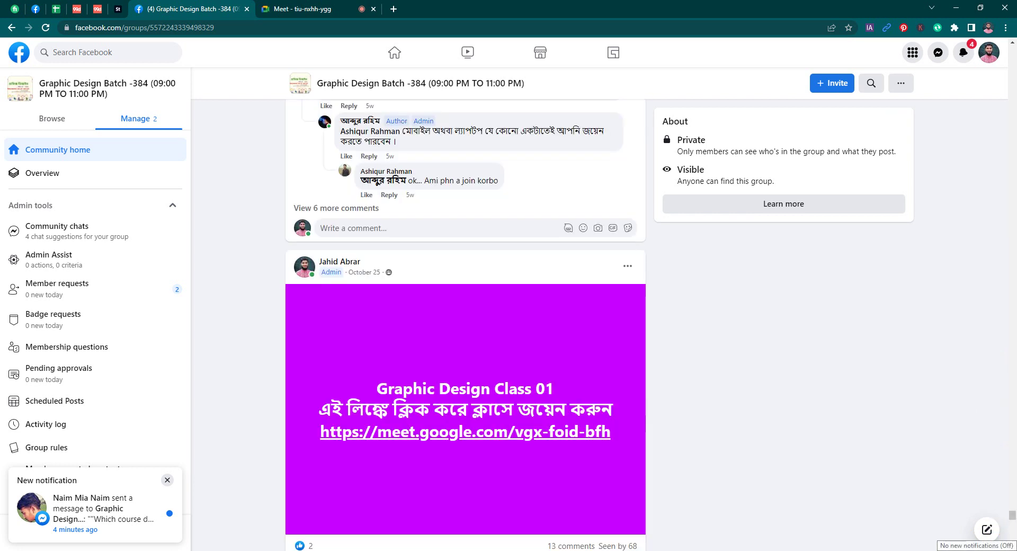
{"action": "scroll", "coordinate": [1003, 524], "scroll_direction": "down", "scroll_amount": 10}
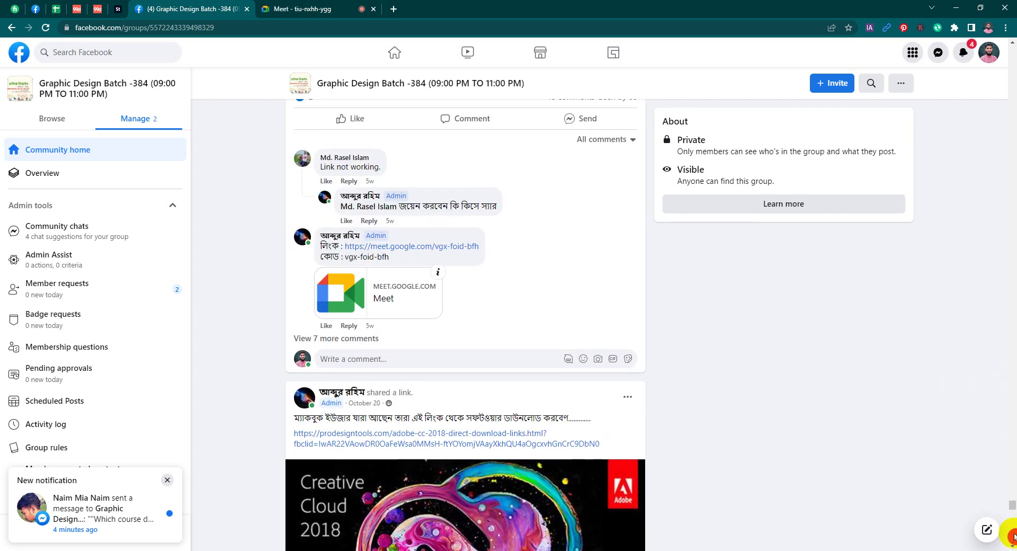
{"action": "scroll", "coordinate": [1012, 513], "scroll_direction": "down", "scroll_amount": 5}
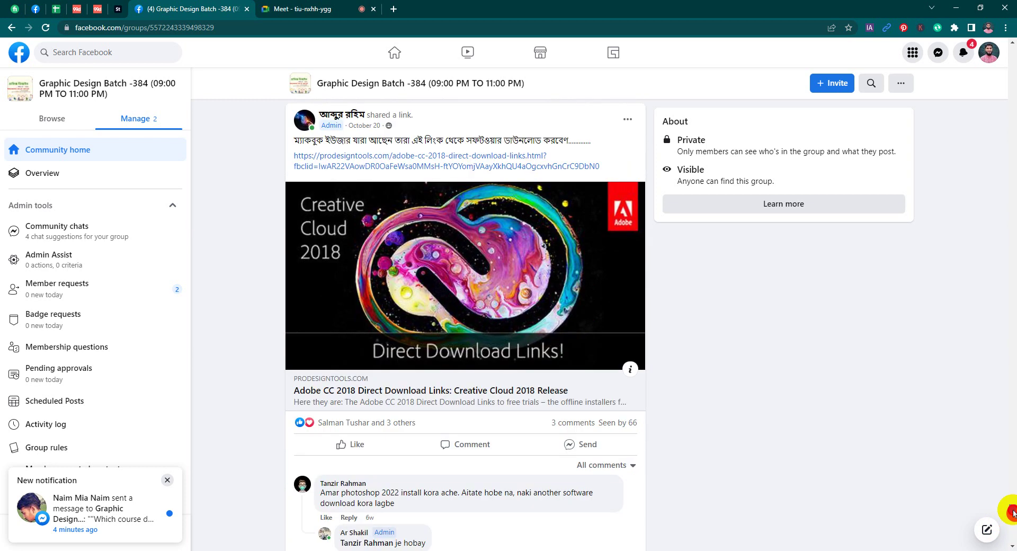
{"action": "scroll", "coordinate": [1013, 512], "scroll_direction": "down", "scroll_amount": 4}
{"action": "scroll", "coordinate": [1012, 512], "scroll_direction": "down", "scroll_amount": 2}
{"action": "scroll", "coordinate": [1013, 516], "scroll_direction": "down", "scroll_amount": 5}
{"action": "scroll", "coordinate": [1012, 530], "scroll_direction": "down", "scroll_amount": 5}
{"action": "scroll", "coordinate": [1012, 530], "scroll_direction": "down", "scroll_amount": 10}
{"action": "scroll", "coordinate": [1013, 537], "scroll_direction": "down", "scroll_amount": 6}
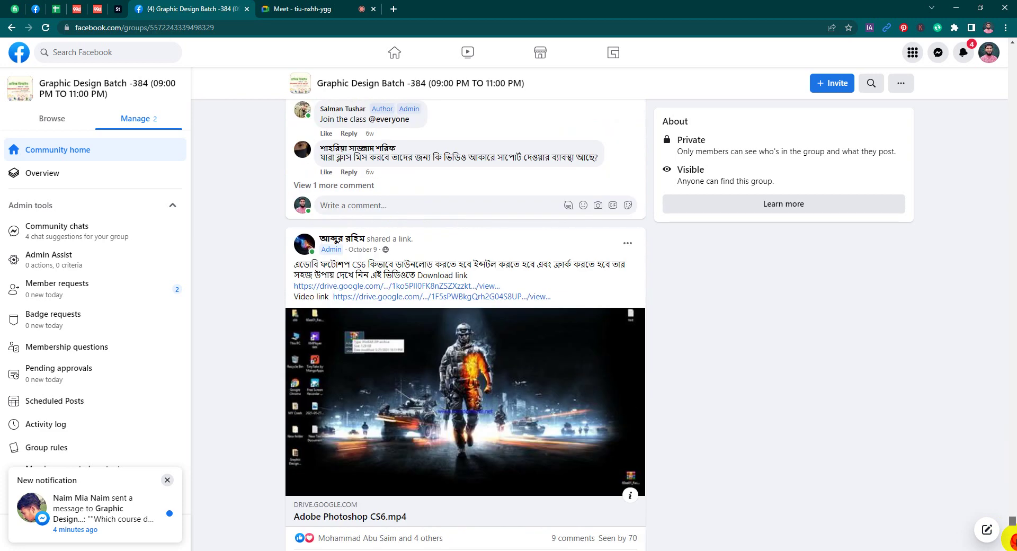
{"action": "scroll", "coordinate": [1012, 538], "scroll_direction": "down", "scroll_amount": 4}
{"action": "scroll", "coordinate": [1013, 538], "scroll_direction": "down", "scroll_amount": 4}
{"action": "scroll", "coordinate": [1012, 538], "scroll_direction": "down", "scroll_amount": 8}
{"action": "scroll", "coordinate": [1013, 538], "scroll_direction": "down", "scroll_amount": 6}
{"action": "scroll", "coordinate": [1012, 537], "scroll_direction": "down", "scroll_amount": 5}
{"action": "scroll", "coordinate": [1012, 538], "scroll_direction": "down", "scroll_amount": 1}
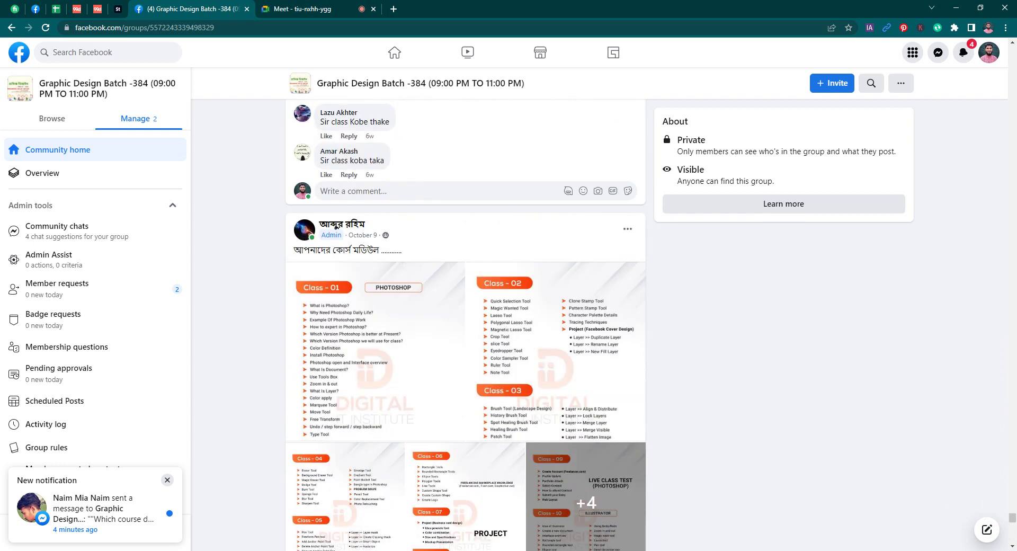
{"action": "scroll", "coordinate": [830, 518], "scroll_direction": "down", "scroll_amount": 1}
{"action": "scroll", "coordinate": [830, 518], "scroll_direction": "down", "scroll_amount": 6}
{"action": "scroll", "coordinate": [830, 518], "scroll_direction": "down", "scroll_amount": 4}
{"action": "scroll", "coordinate": [830, 518], "scroll_direction": "down", "scroll_amount": 5}
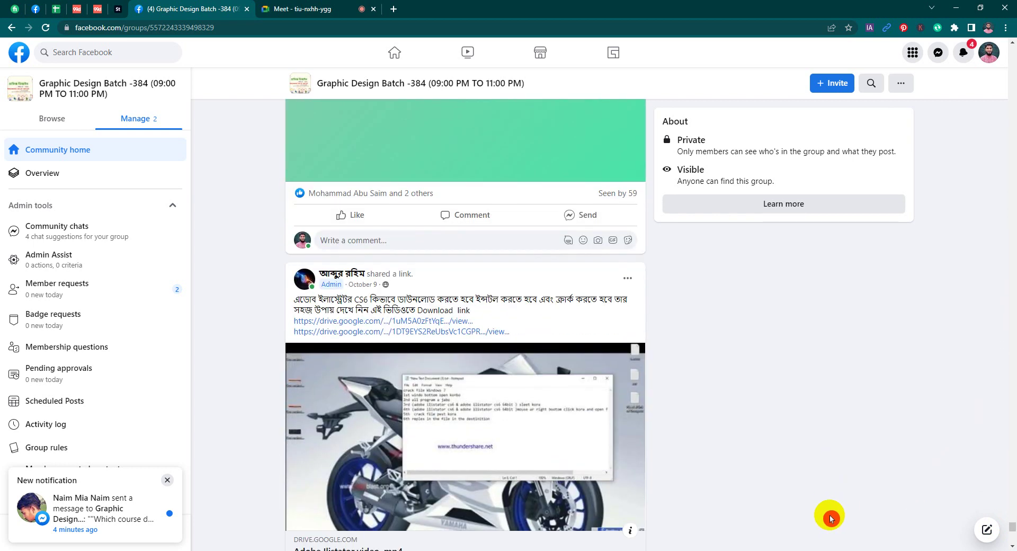
{"action": "scroll", "coordinate": [805, 511], "scroll_direction": "down", "scroll_amount": 2}
{"action": "scroll", "coordinate": [612, 256], "scroll_direction": "up", "scroll_amount": 1}
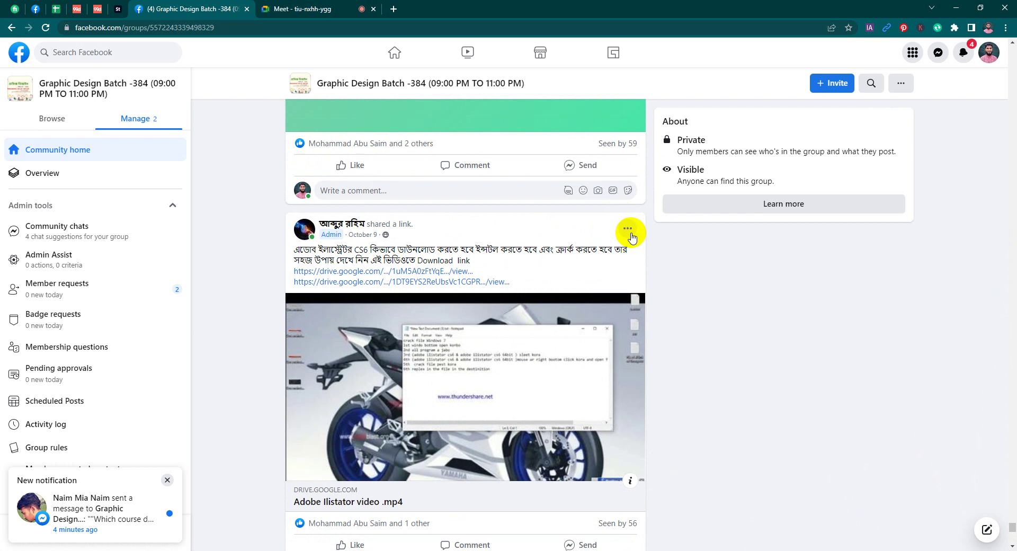
Step: Pin the Illustrator CS6 post to the group's featured posts from its '...' menu
{"action": "left_click", "coordinate": [628, 233]}
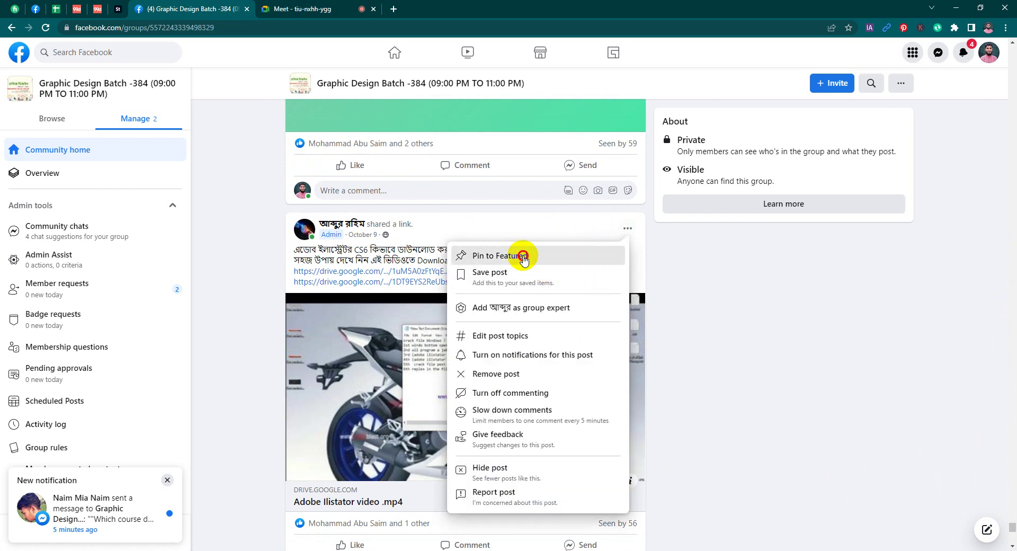
{"action": "left_click", "coordinate": [524, 257]}
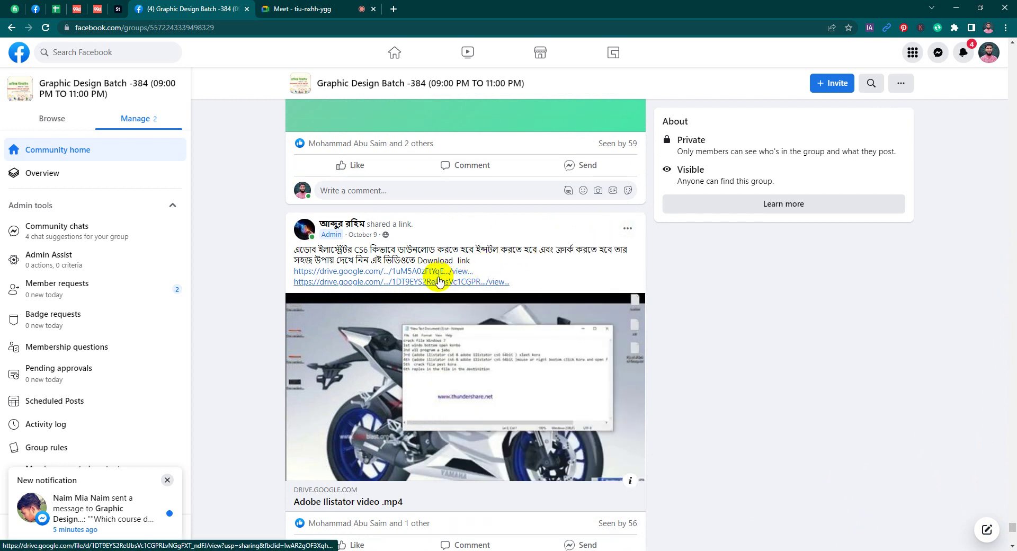
{"action": "scroll", "coordinate": [554, 346], "scroll_direction": "up", "scroll_amount": 3}
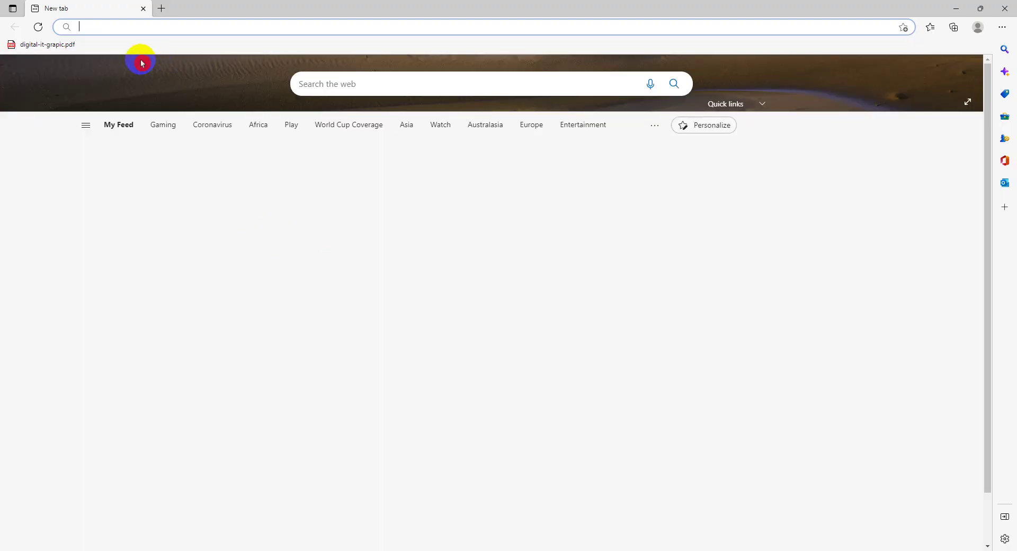
Step: Open the digital-it-grapic.pdf bookmark and scroll to the Class - 10 ILLUSTRATOR topic list on page 6
{"action": "left_click", "coordinate": [54, 43]}
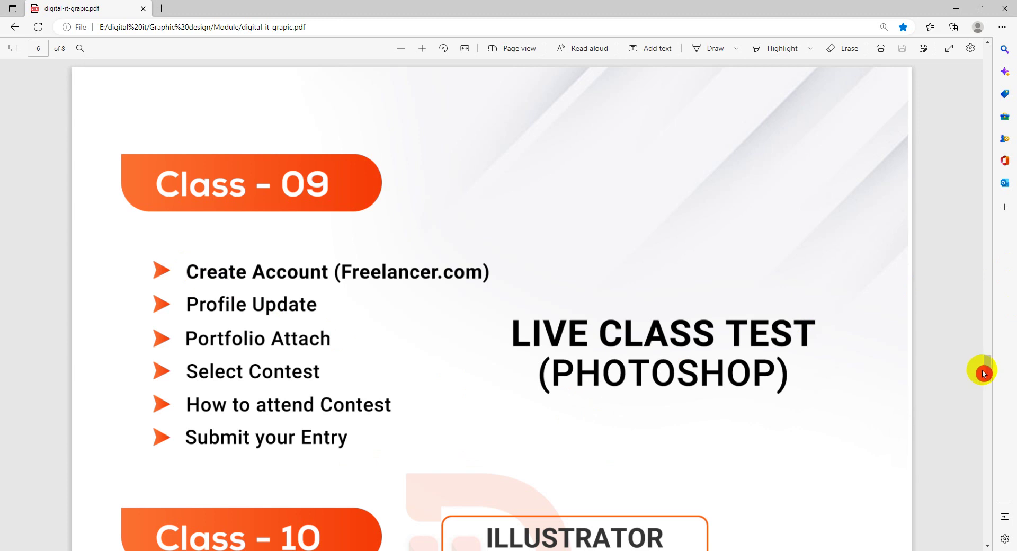
{"action": "left_click_drag", "start_coordinate": [987, 371], "coordinate": [986, 392]}
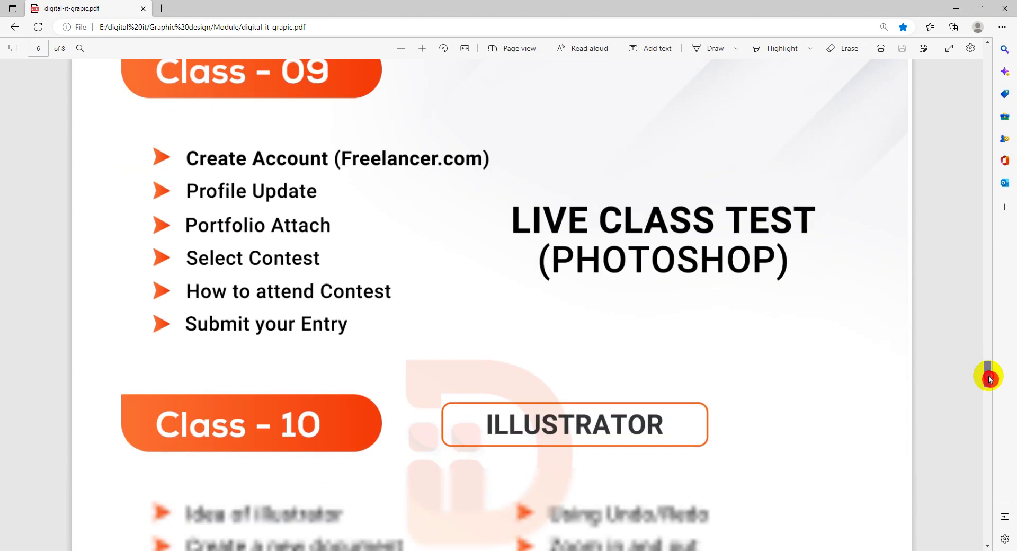
{"action": "scroll", "coordinate": [986, 392], "scroll_direction": "down", "scroll_amount": 2}
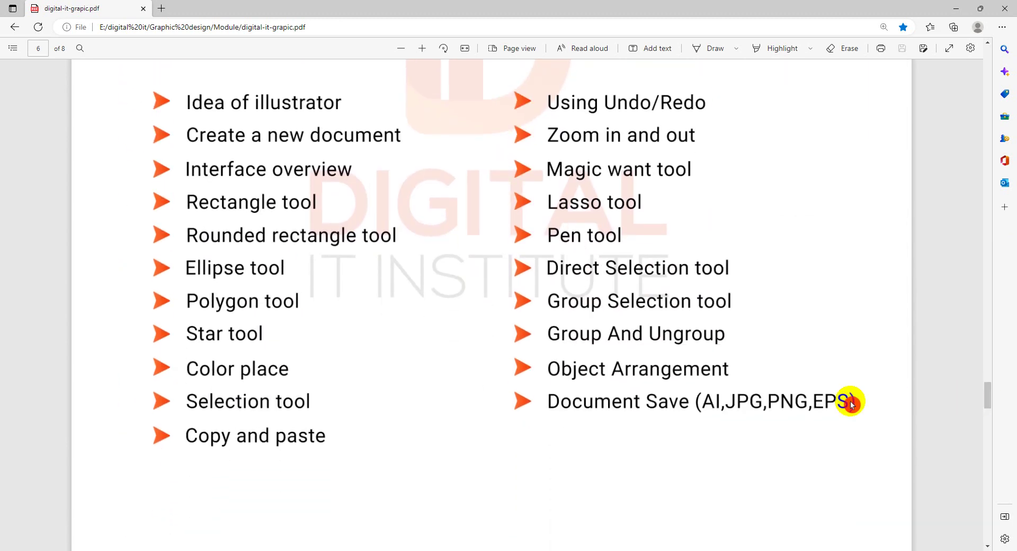
{"action": "scroll", "coordinate": [516, 413], "scroll_direction": "up", "scroll_amount": 2}
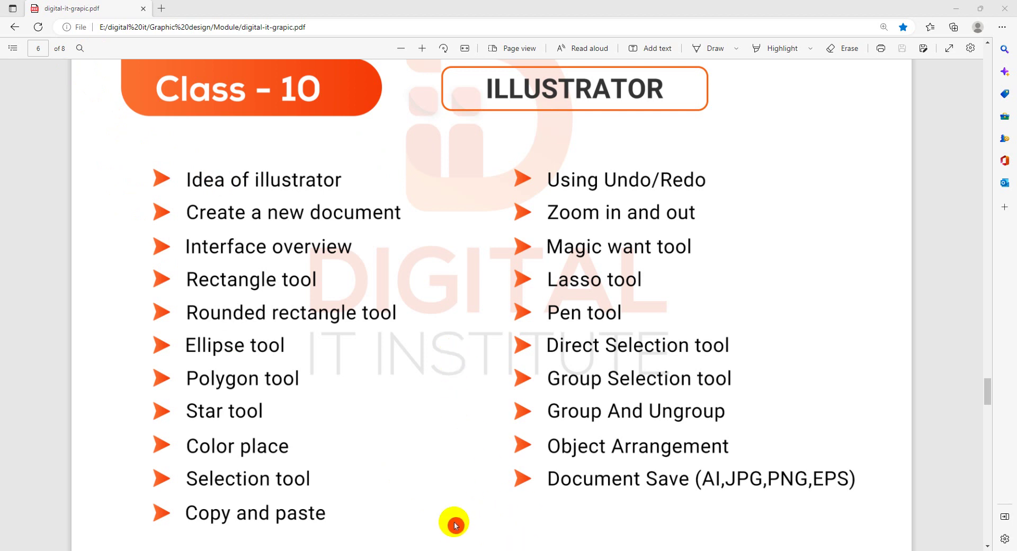
Step: Switch to the Google Meet call and admit the waiting participant
{"action": "left_click", "coordinate": [358, 525]}
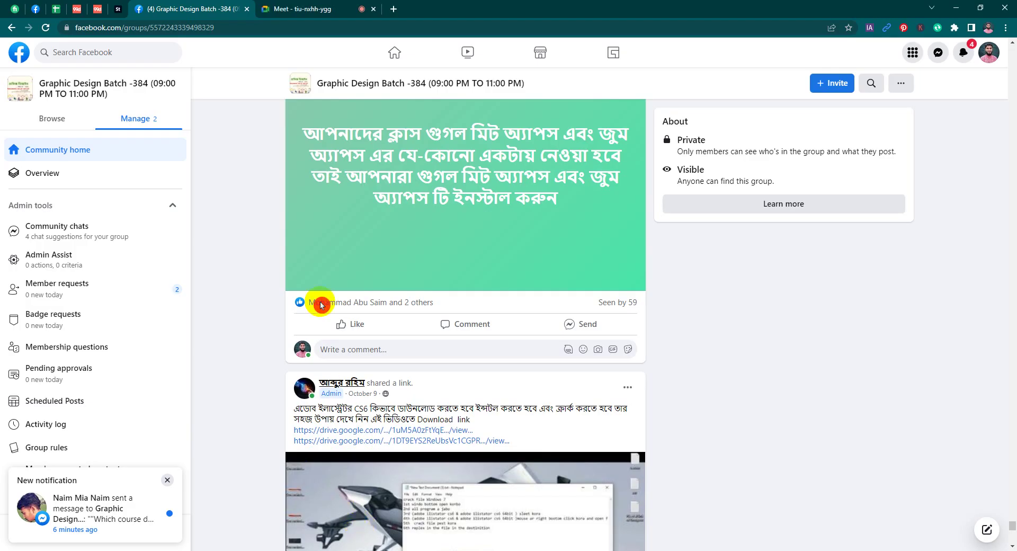
{"action": "left_click", "coordinate": [334, 5]}
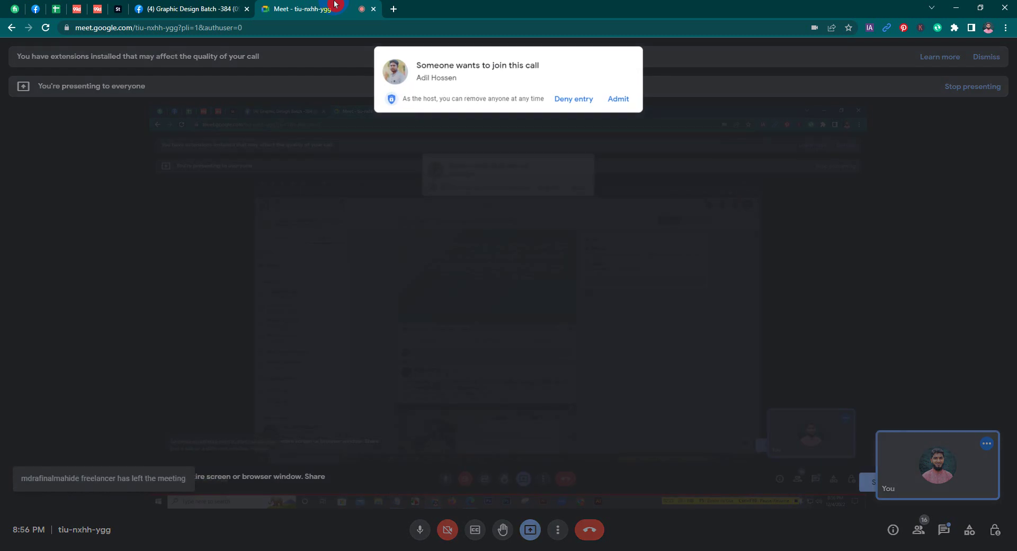
{"action": "left_click", "coordinate": [616, 100]}
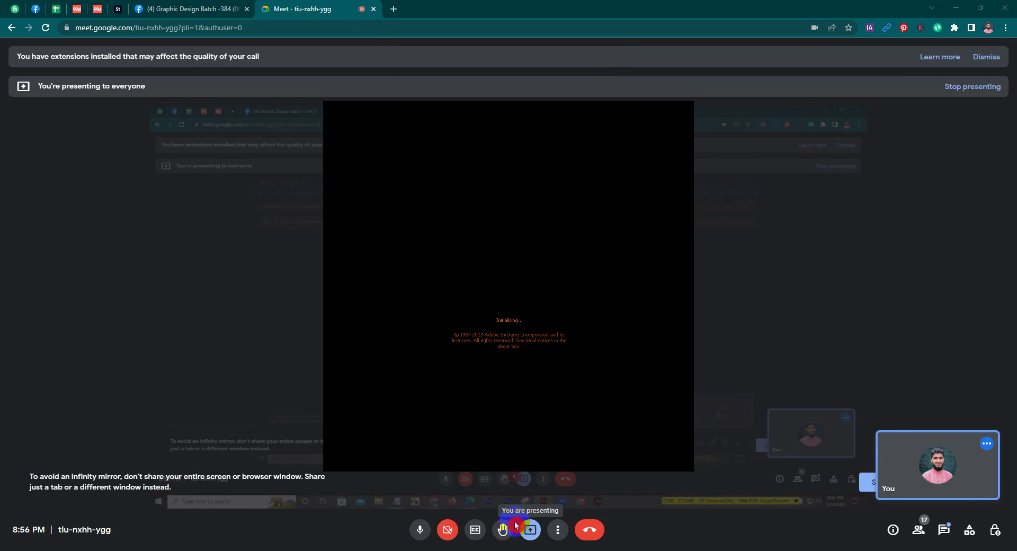
Step: Admit the next person waiting to join, then dismiss Illustrator's unknown-error message with OK
{"action": "left_click", "coordinate": [511, 524]}
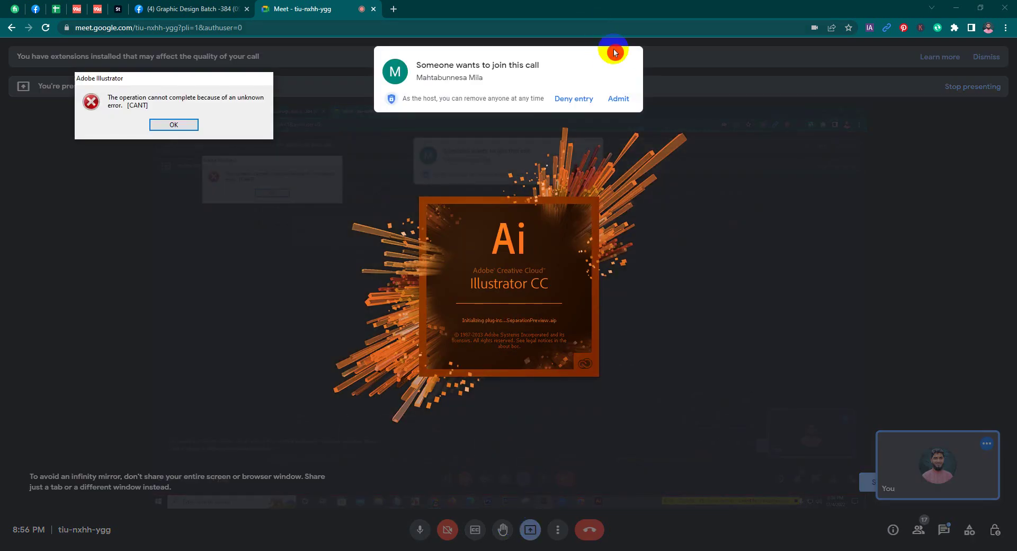
{"action": "left_click", "coordinate": [620, 101]}
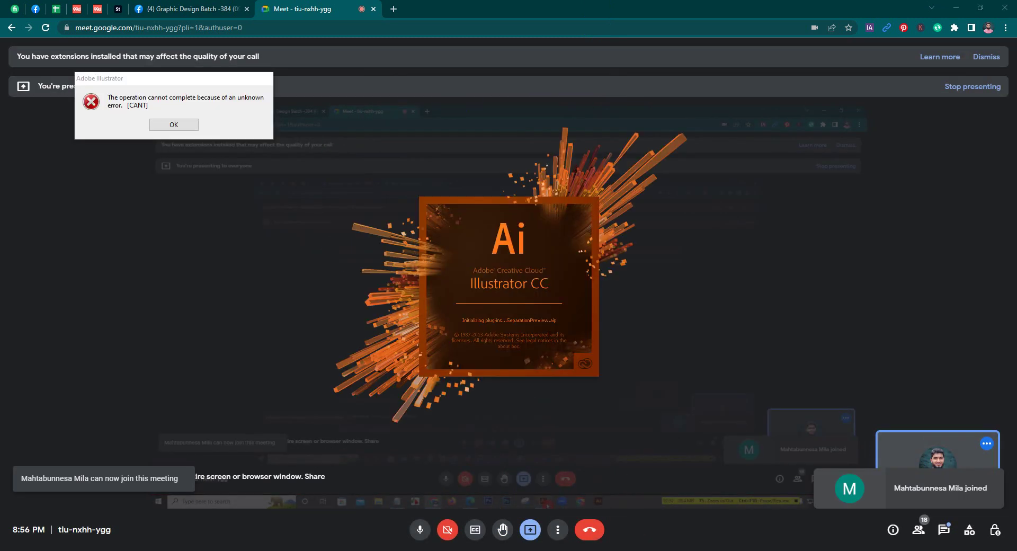
{"action": "left_click", "coordinate": [177, 126]}
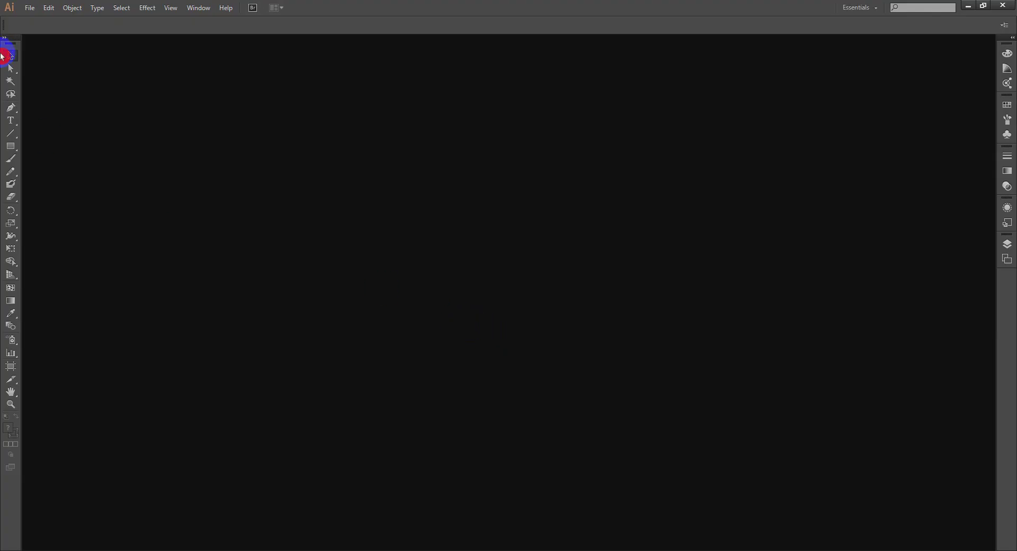
Step: Show the Tools panel in two columns and check the Essentials workspace list without changing it
{"action": "left_click", "coordinate": [5, 38]}
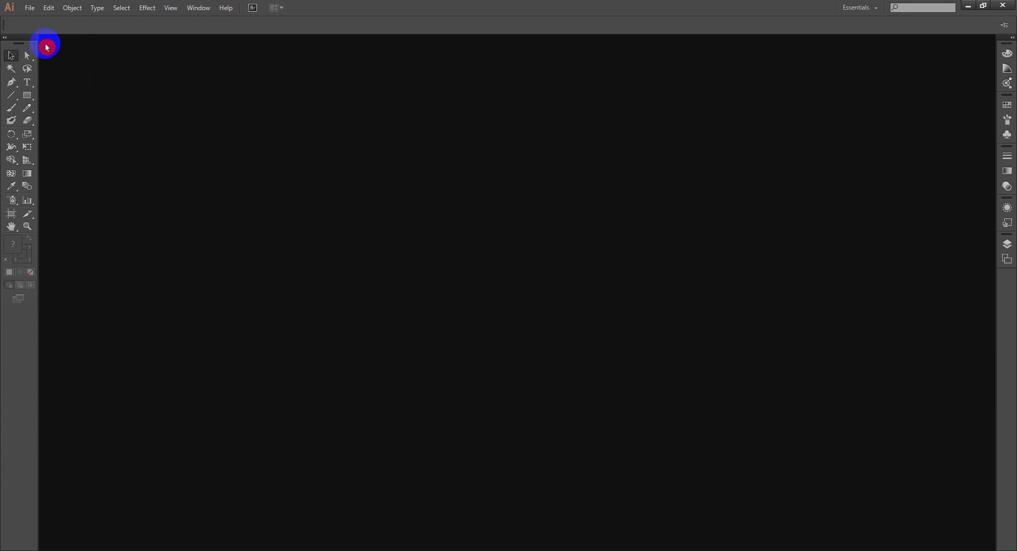
{"action": "left_click", "coordinate": [874, 7]}
{"action": "left_click", "coordinate": [860, 11]}
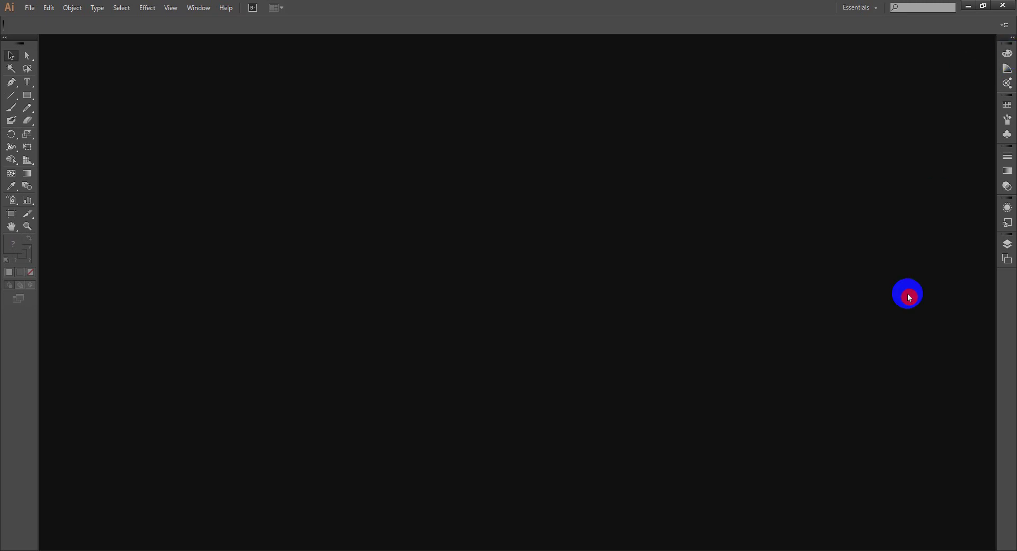
{"action": "mouse_move", "coordinate": [452, 501]}
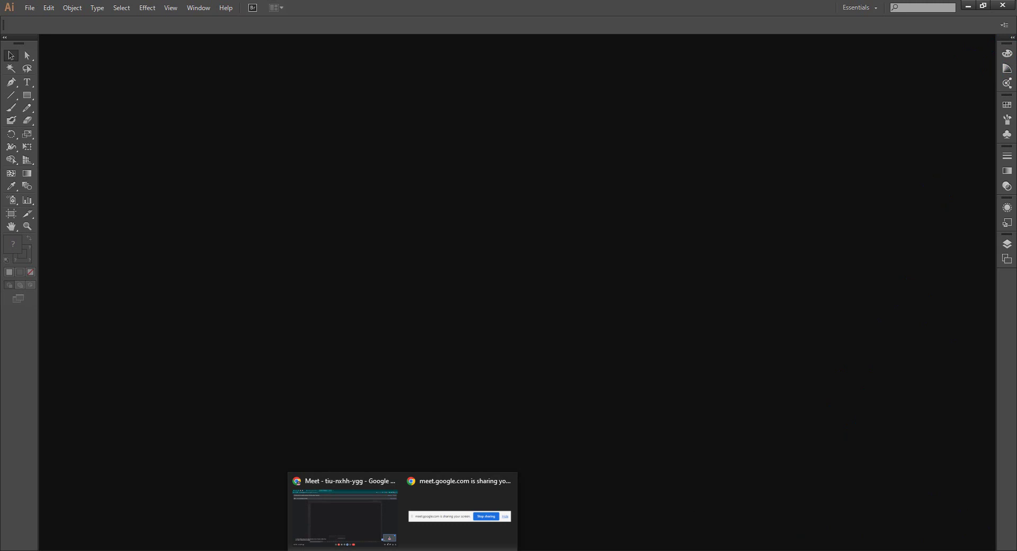
{"action": "left_click", "coordinate": [352, 532]}
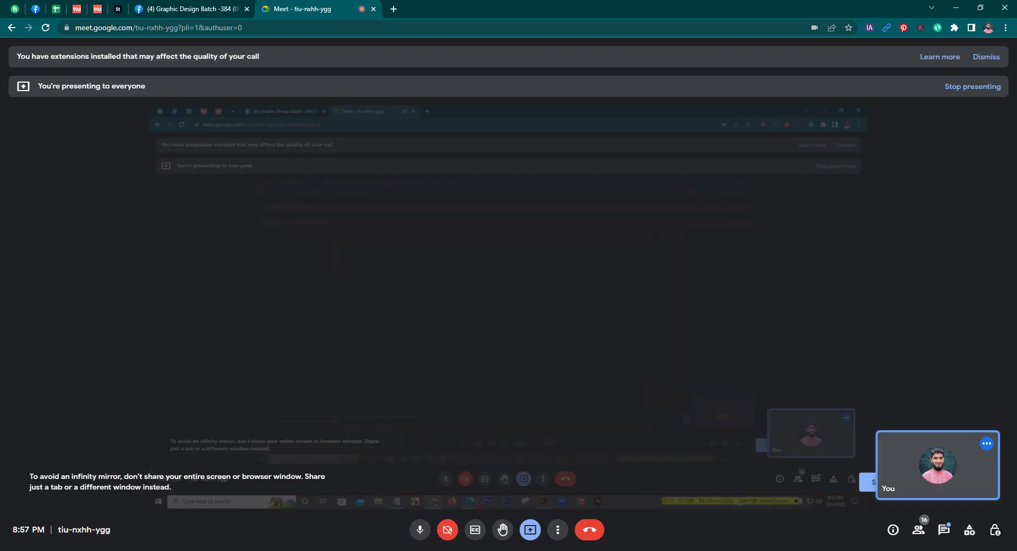
{"action": "key", "text": "alt+Tab"}
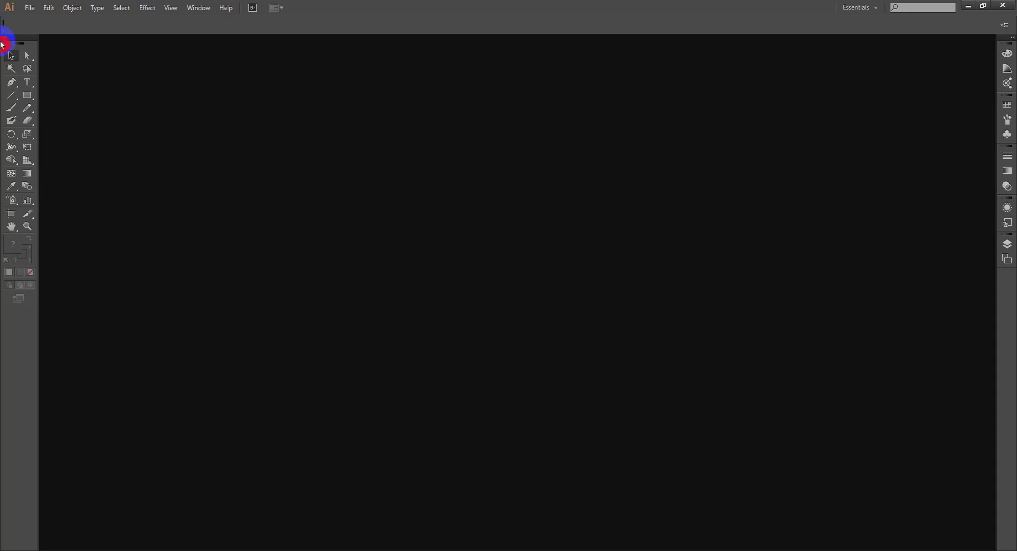
Step: Start a new document and browse the Profile and Size presets, trying Letter and the Web profile
{"action": "left_click", "coordinate": [29, 12]}
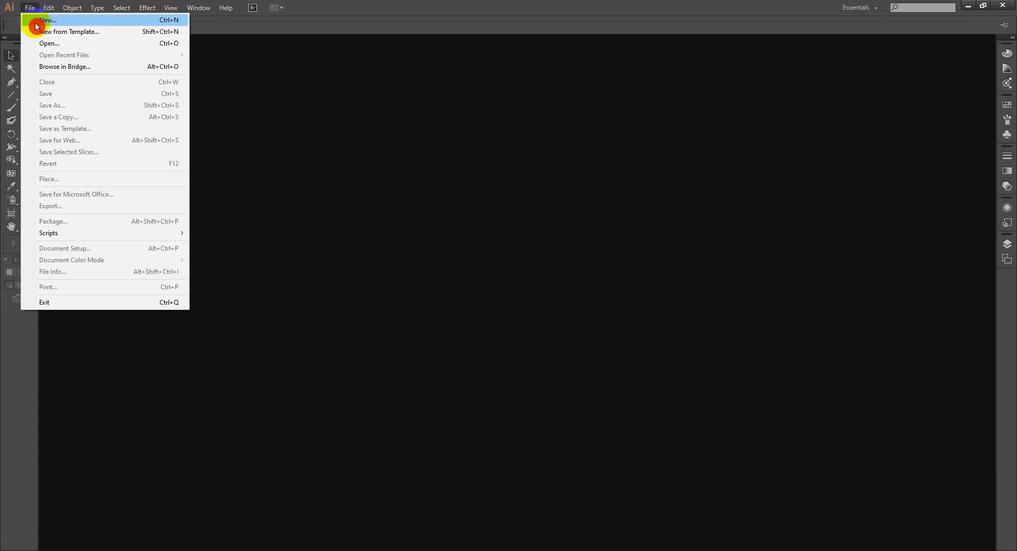
{"action": "left_click", "coordinate": [36, 25]}
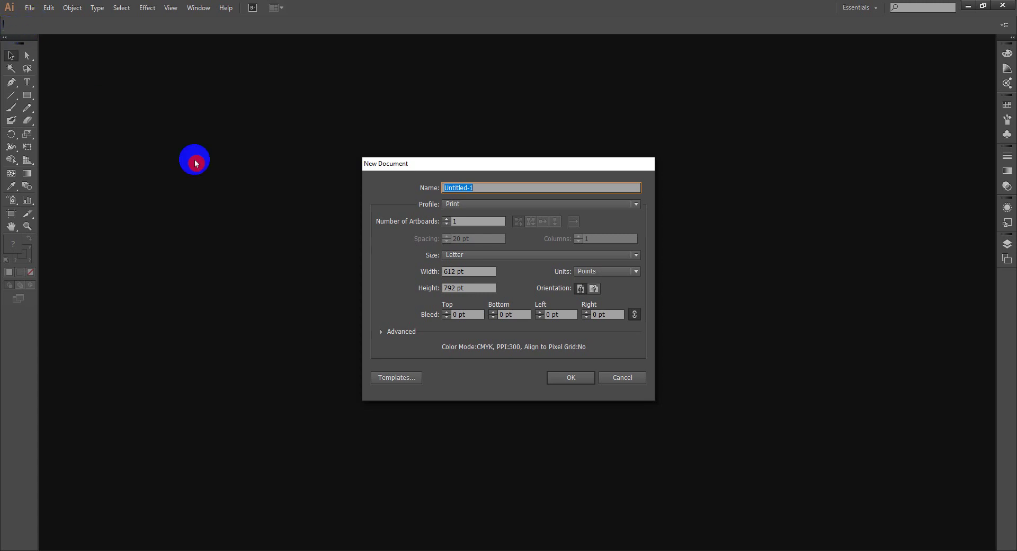
{"action": "left_click", "coordinate": [487, 187]}
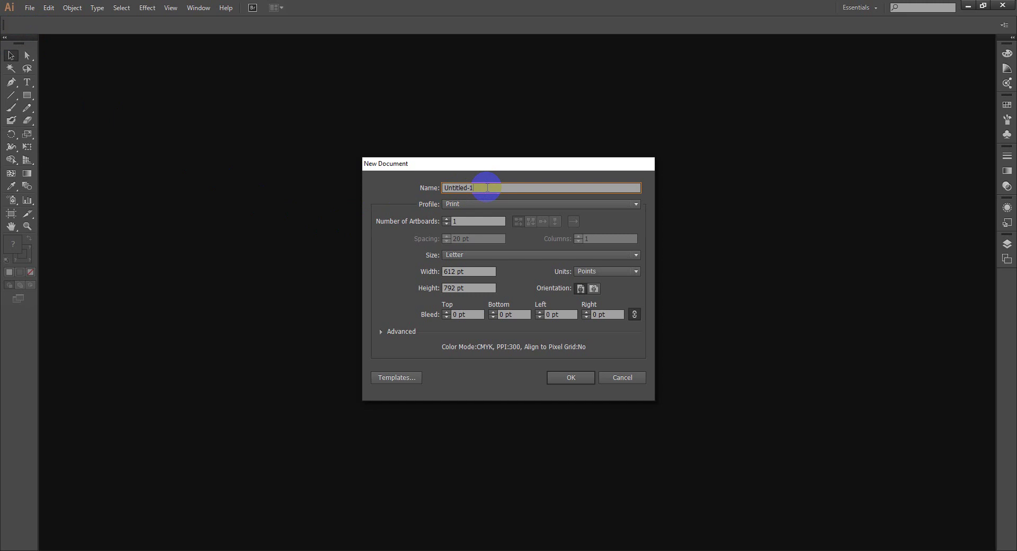
{"action": "left_click", "coordinate": [454, 206]}
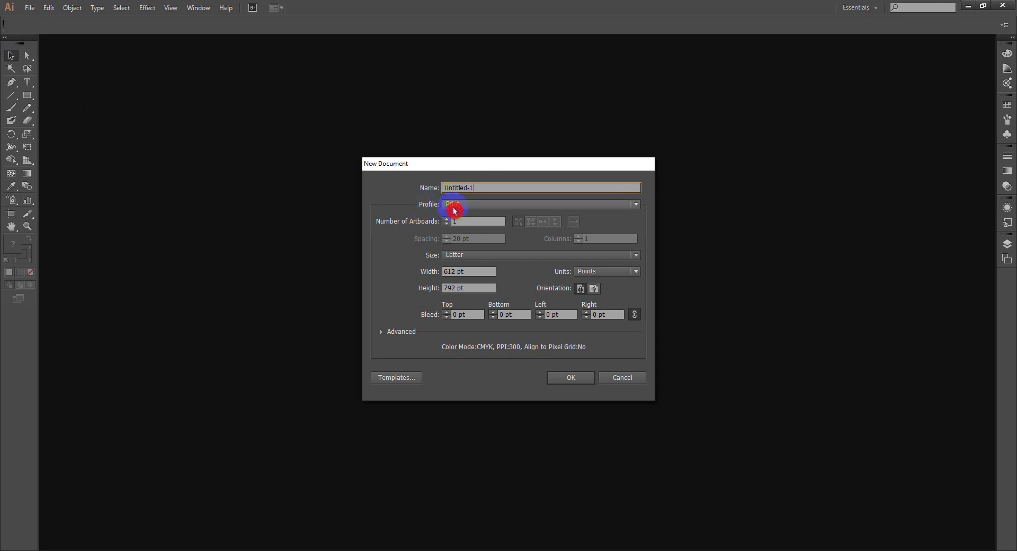
{"action": "left_click", "coordinate": [467, 235]}
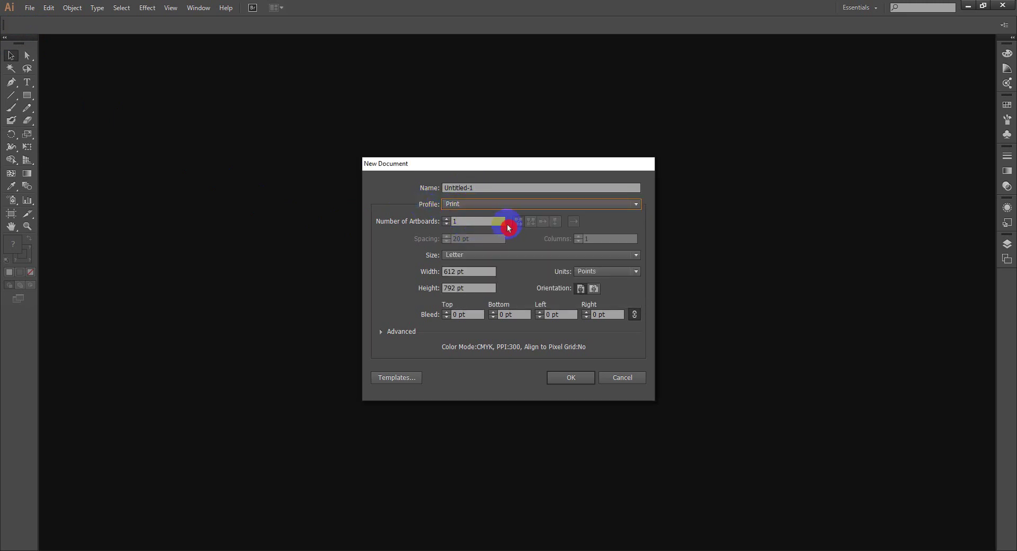
{"action": "left_click", "coordinate": [489, 258]}
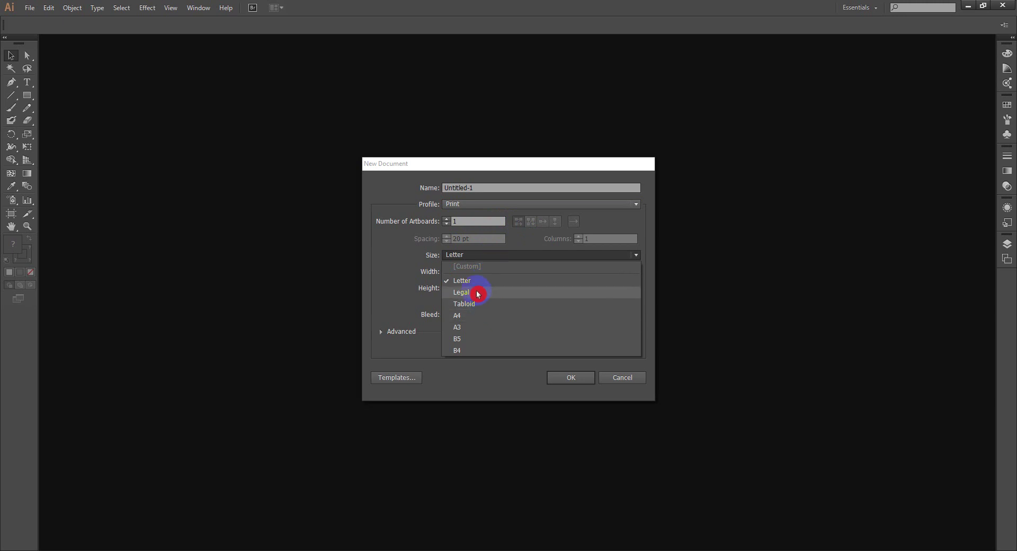
{"action": "left_click", "coordinate": [477, 256]}
{"action": "left_click", "coordinate": [471, 206]}
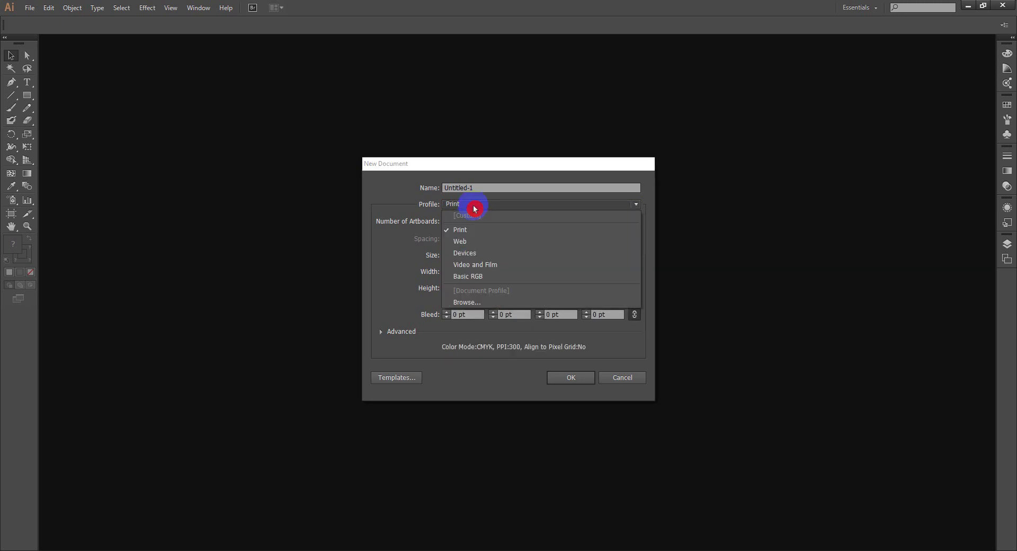
{"action": "left_click", "coordinate": [473, 239]}
{"action": "left_click", "coordinate": [476, 255]}
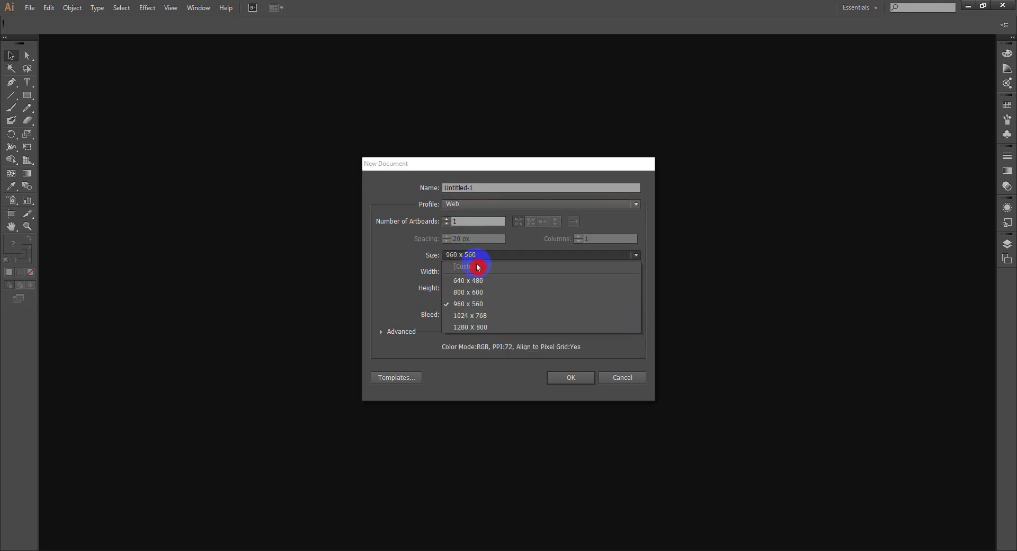
{"action": "left_click", "coordinate": [461, 204]}
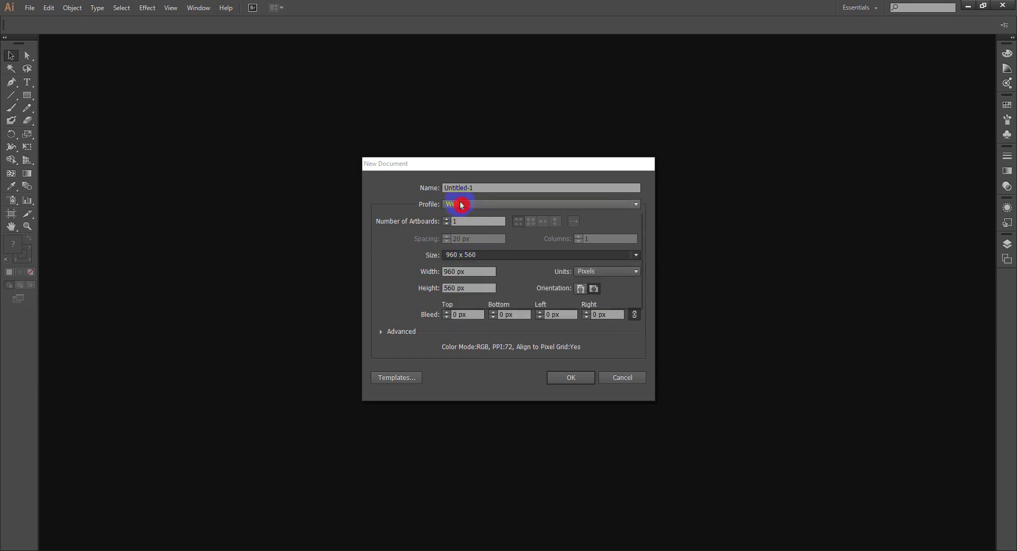
Step: Settle on the Web profile's 960 x 560 px size, now a Custom profile at 961 × 560 px
{"action": "left_click", "coordinate": [461, 204]}
{"action": "left_click", "coordinate": [466, 302]}
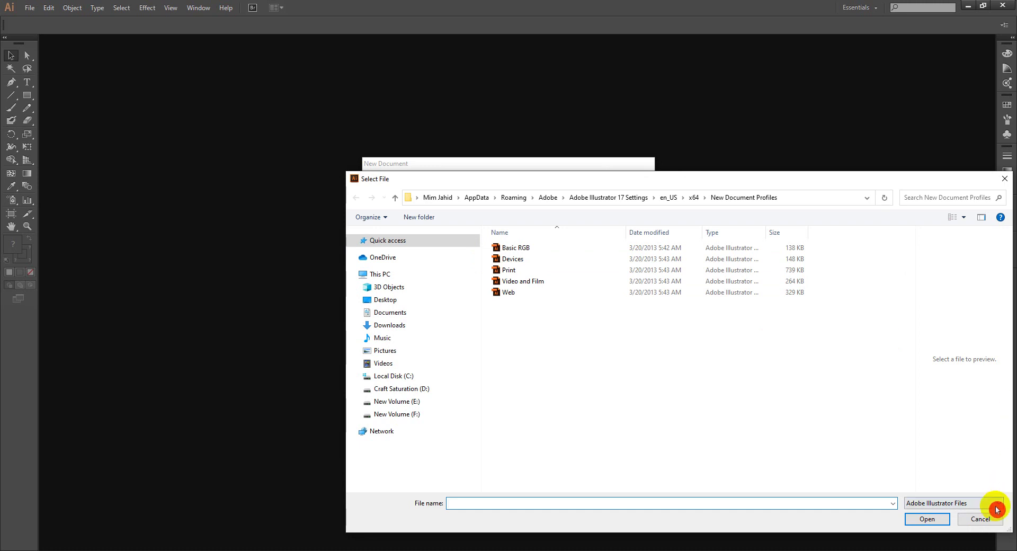
{"action": "left_click", "coordinate": [978, 519]}
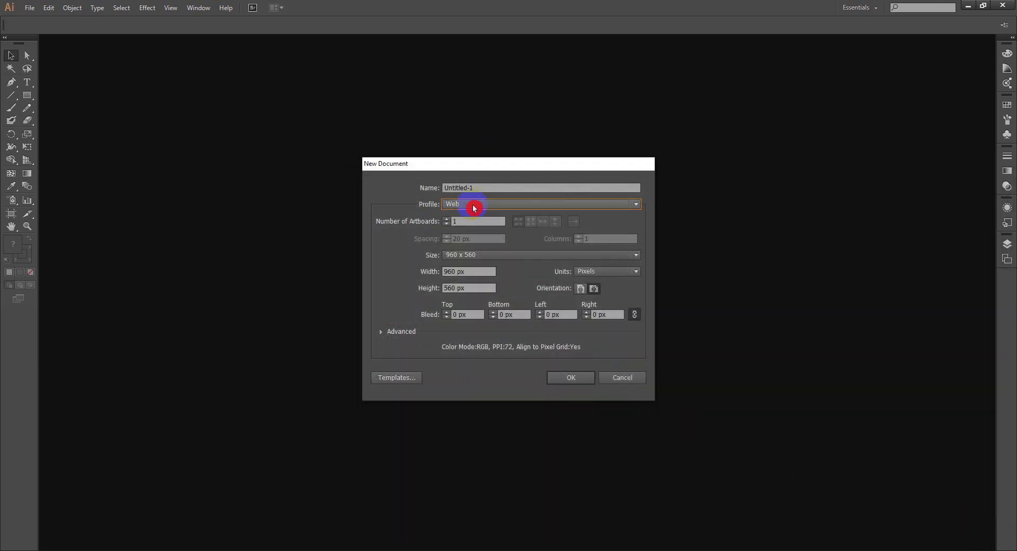
{"action": "left_click", "coordinate": [474, 206]}
{"action": "left_click", "coordinate": [486, 175]}
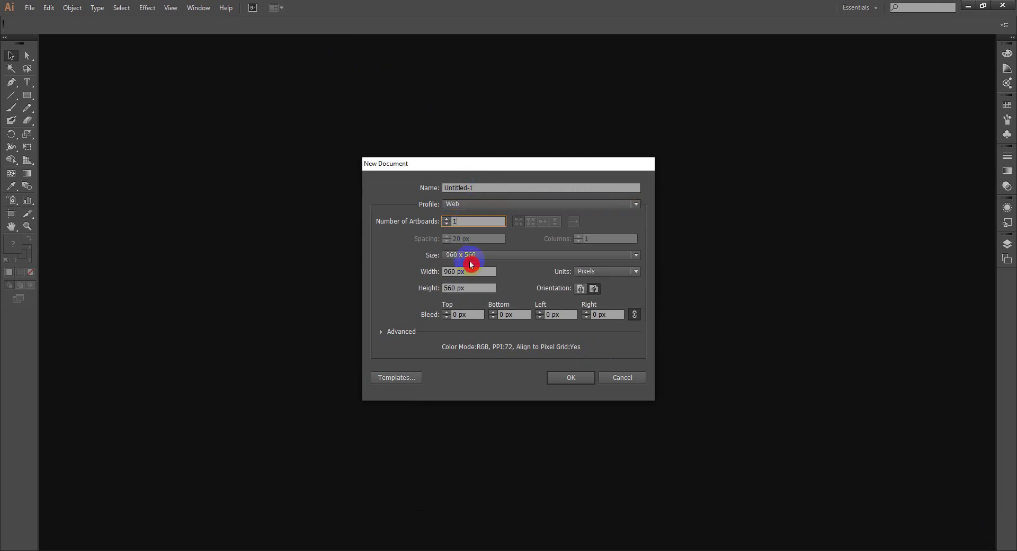
{"action": "left_click", "coordinate": [482, 257]}
{"action": "left_click", "coordinate": [481, 261]}
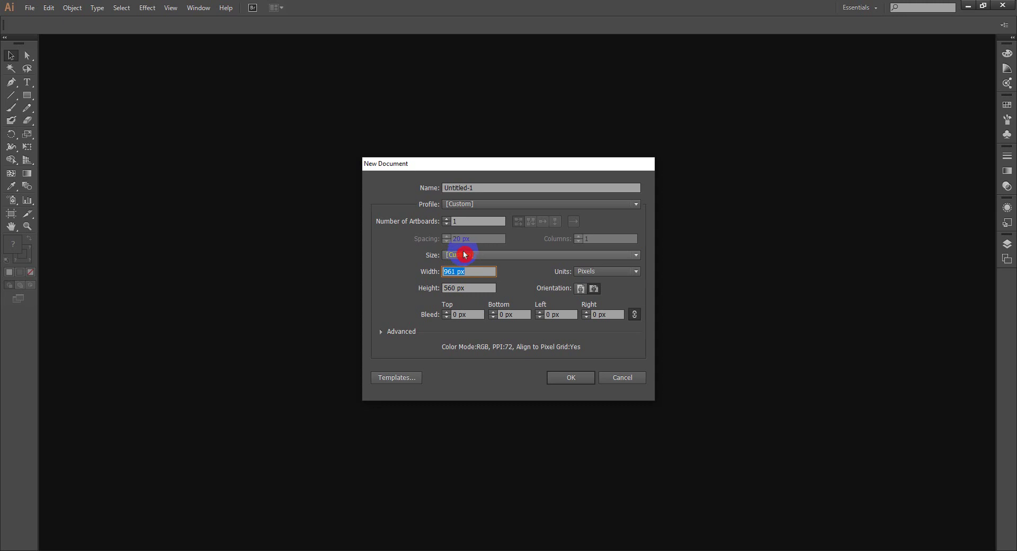
{"action": "left_click", "coordinate": [467, 205]}
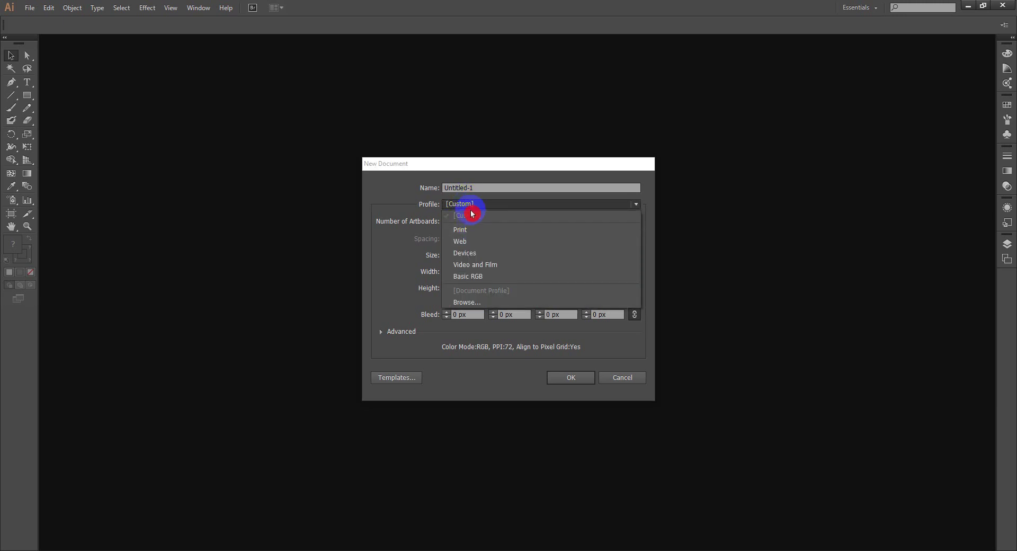
{"action": "left_click", "coordinate": [469, 206]}
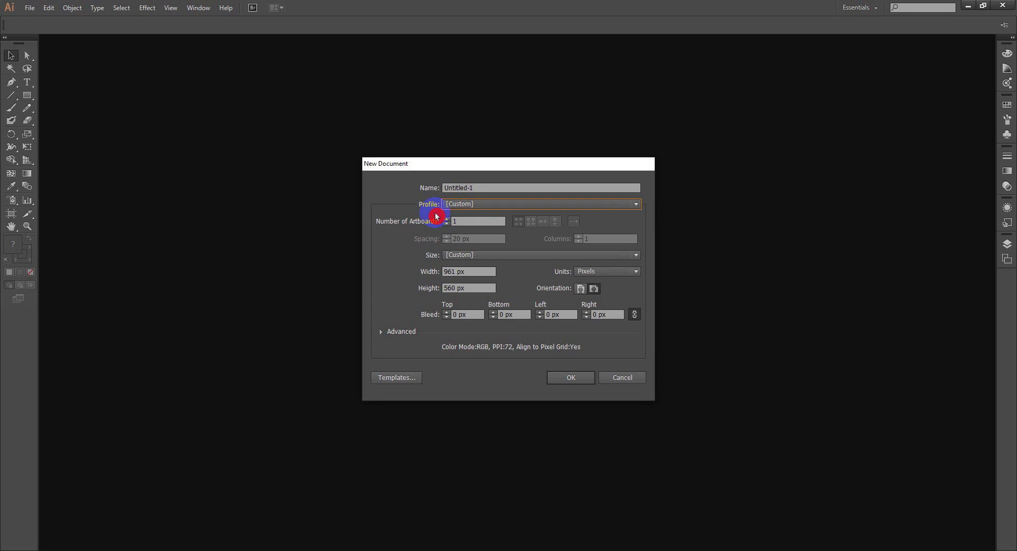
{"action": "left_click", "coordinate": [449, 225]}
Step: Set the New Document to 1 artboard with Width 1000 px and Height 1000 px
{"action": "left_click", "coordinate": [449, 224]}
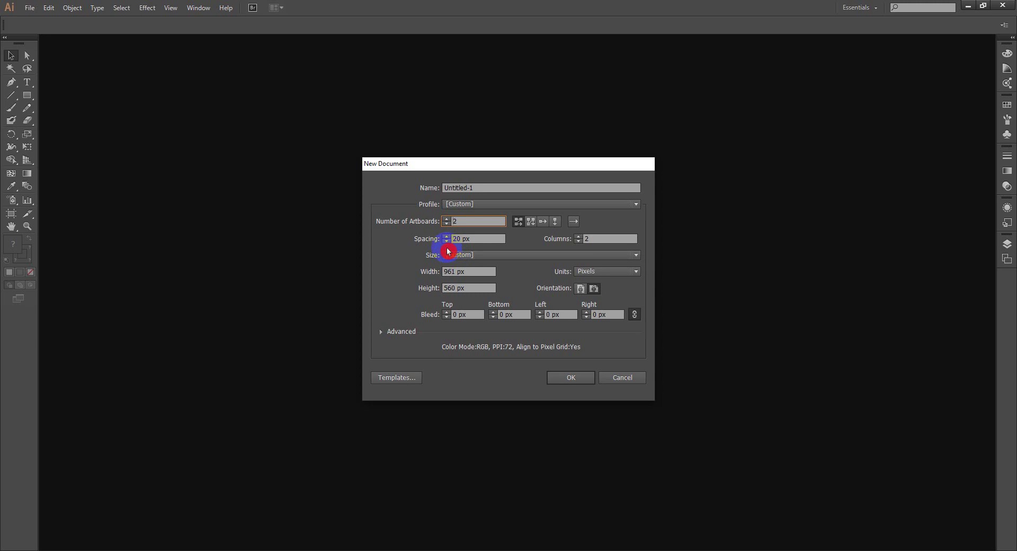
{"action": "left_click", "coordinate": [446, 224]}
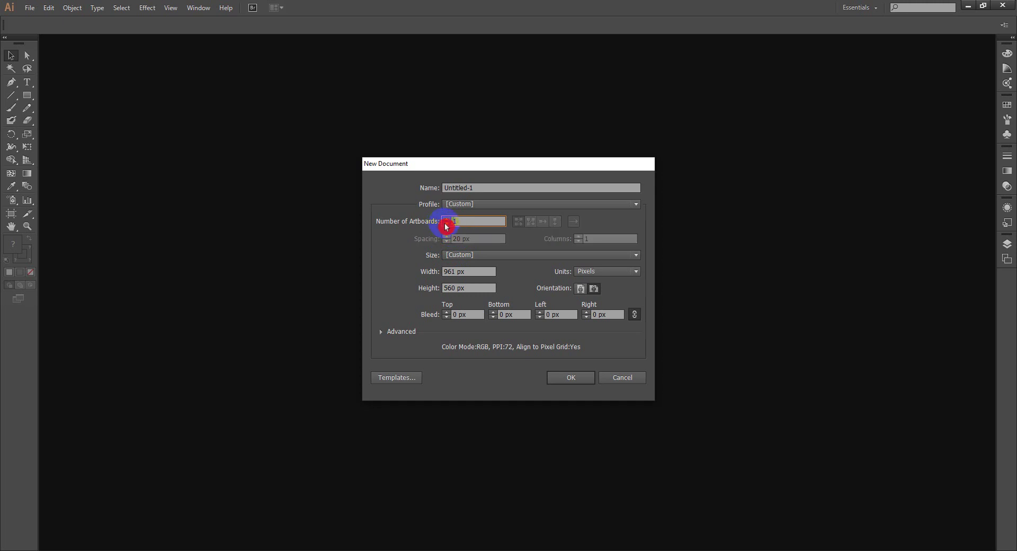
{"action": "left_click", "coordinate": [469, 314]}
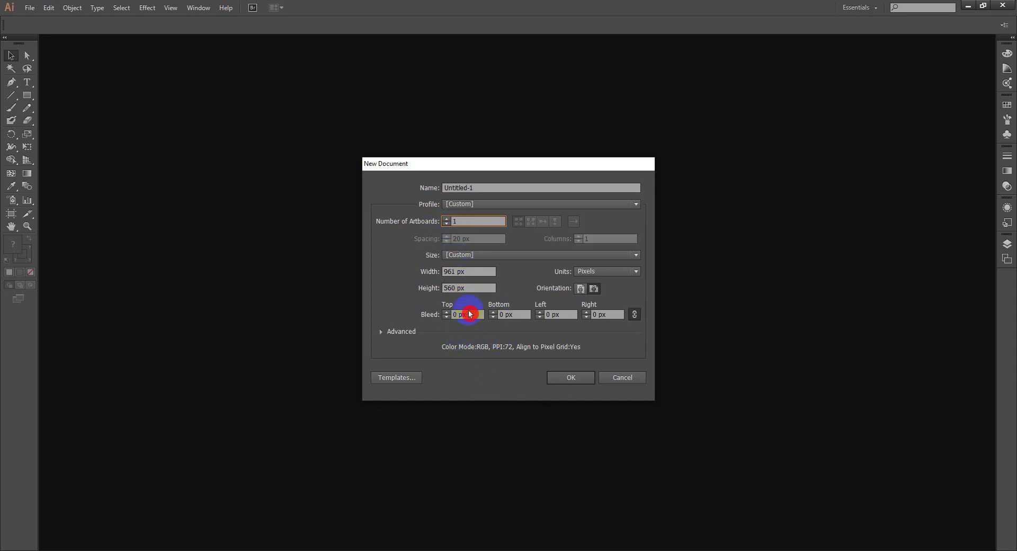
{"action": "left_click", "coordinate": [456, 271]}
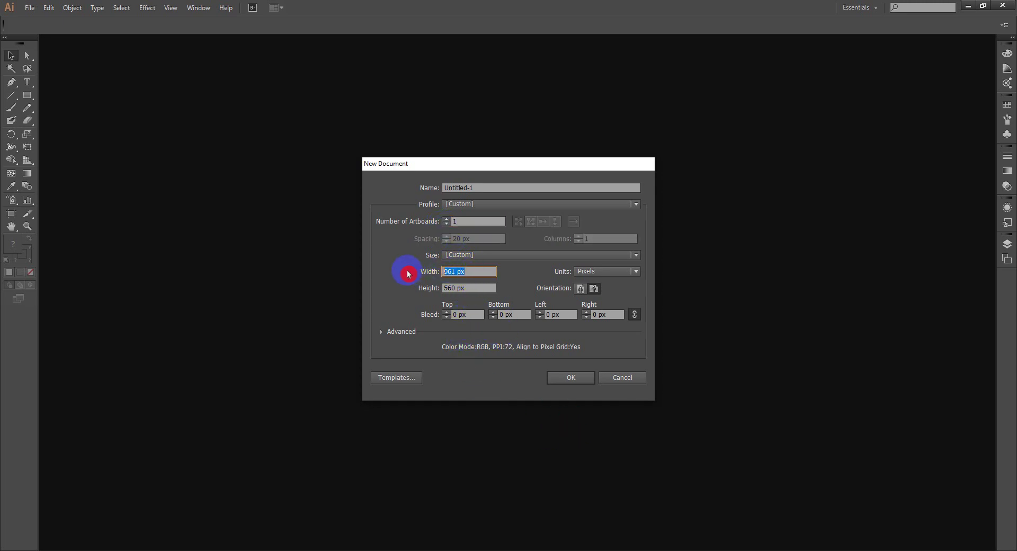
{"action": "type", "text": "10"}
{"action": "type", "text": "00"}
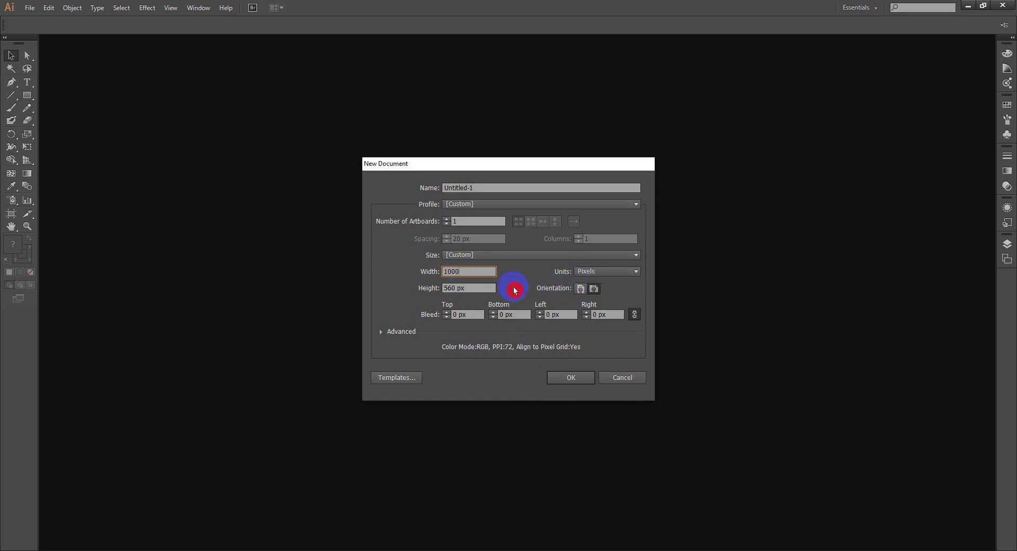
{"action": "left_click", "coordinate": [477, 286]}
{"action": "type", "text": "1000"}
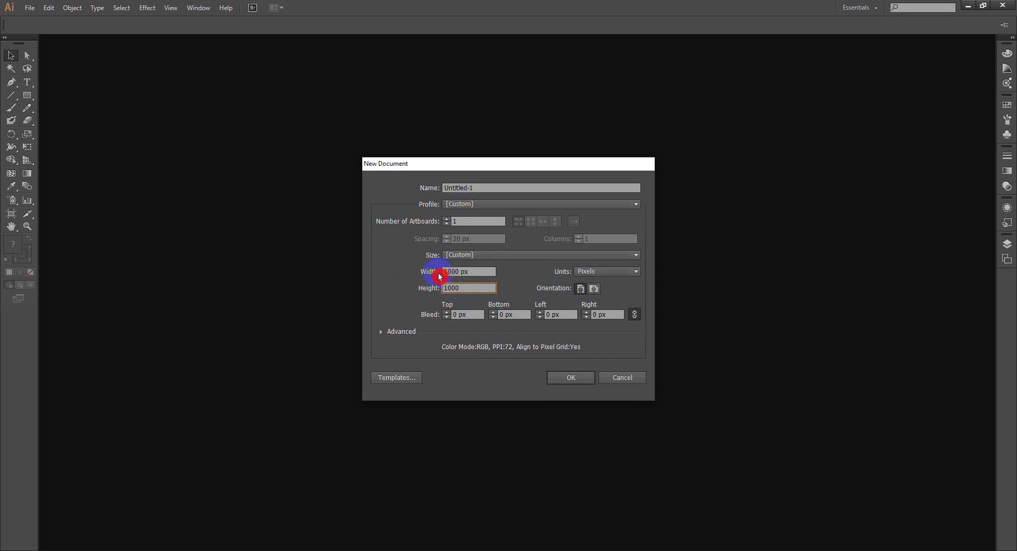
{"action": "left_click", "coordinate": [454, 318]}
{"action": "left_click", "coordinate": [452, 314]}
{"action": "left_click", "coordinate": [472, 316]}
Step: Set Raster Effects to High (300 ppi), create the document, and zoom to fit the square artboard
{"action": "left_click", "coordinate": [381, 330]}
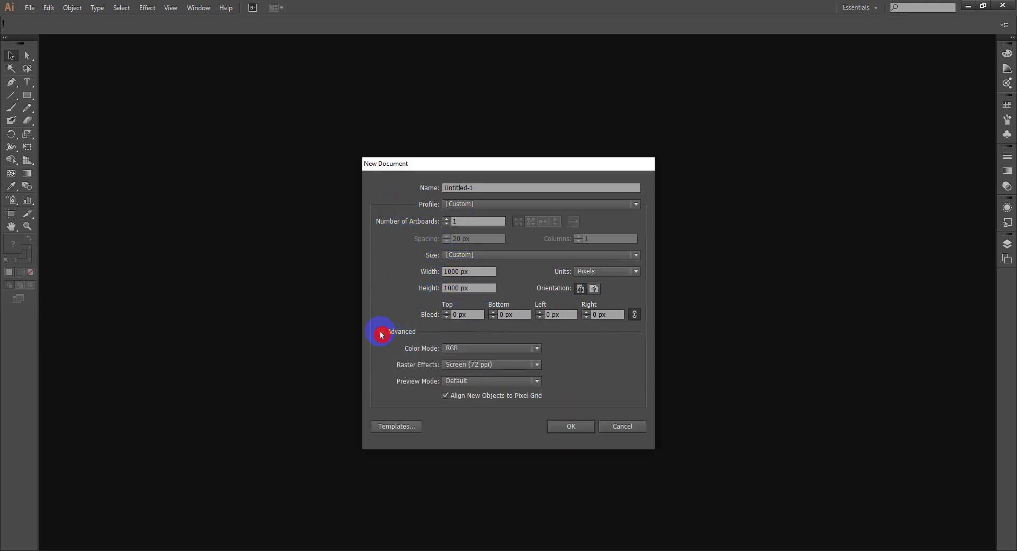
{"action": "left_click", "coordinate": [471, 364]}
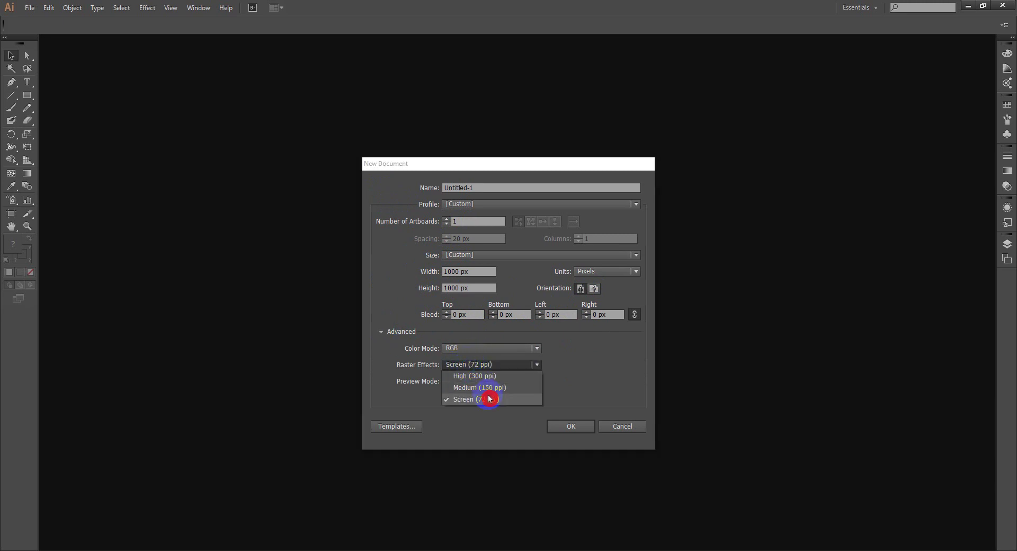
{"action": "left_click", "coordinate": [476, 376]}
{"action": "left_click", "coordinate": [570, 427]}
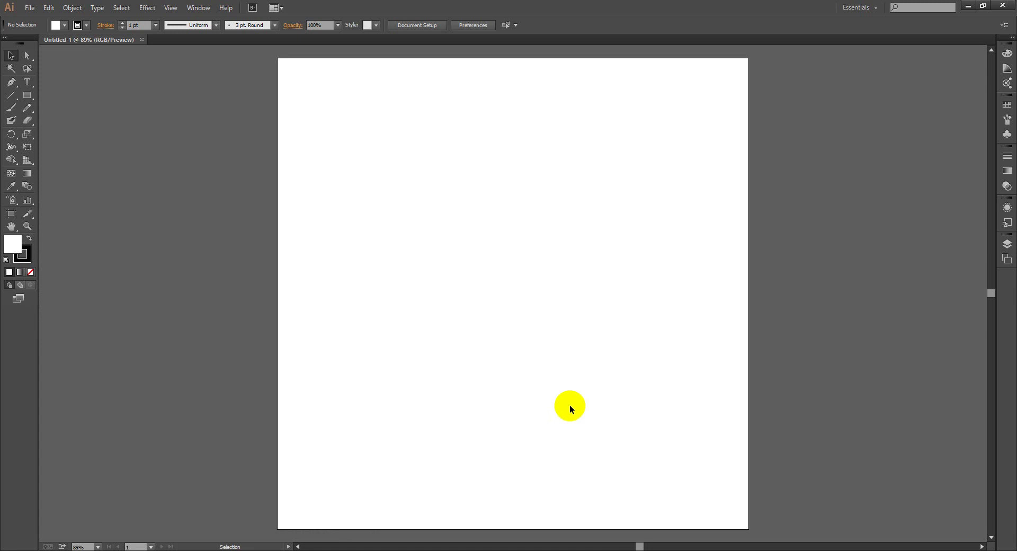
{"action": "left_click", "coordinate": [527, 34]}
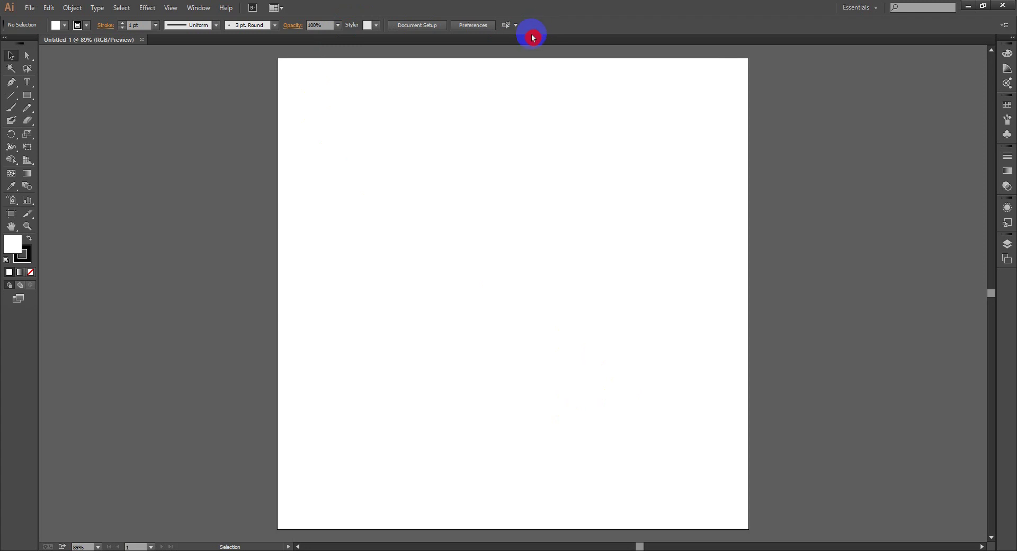
{"action": "key", "text": "ctrl+minus"}
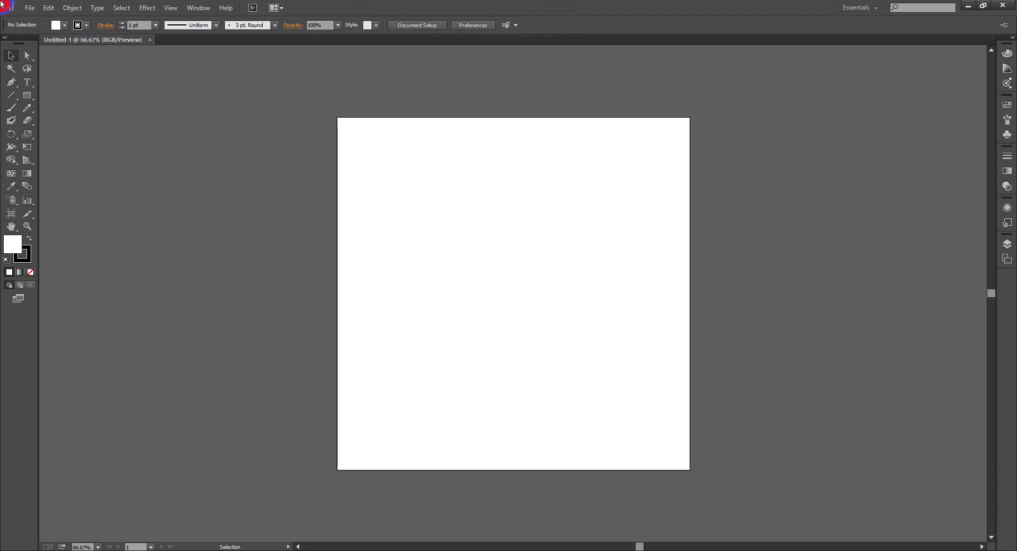
{"action": "left_click", "coordinate": [29, 8]}
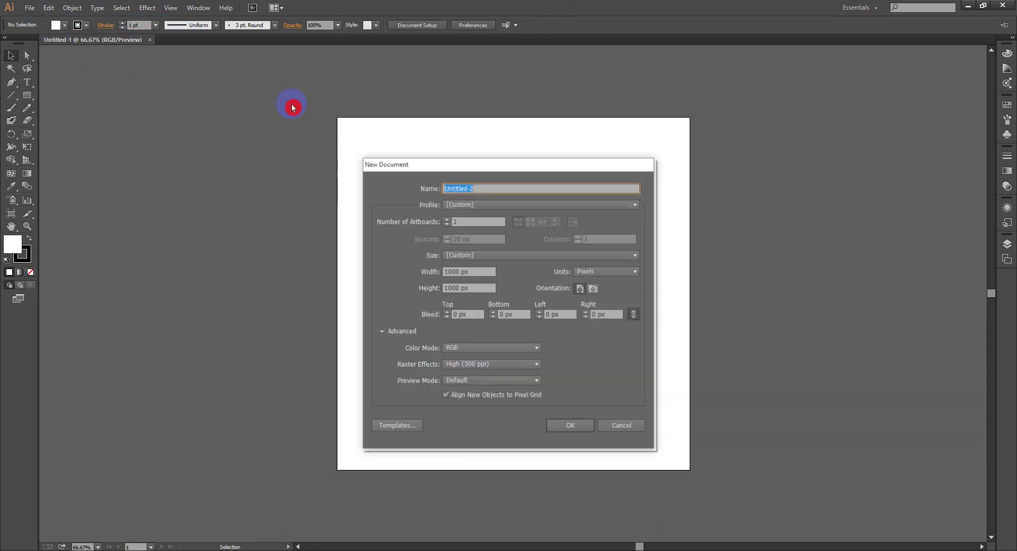
{"action": "left_click", "coordinate": [447, 218]}
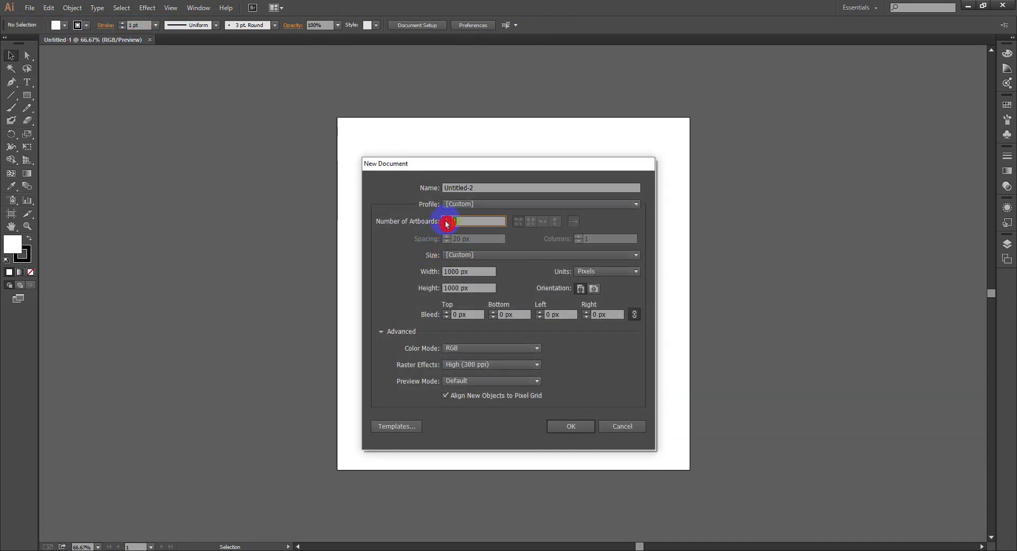
{"action": "type", "text": "2"}
{"action": "left_click", "coordinate": [446, 313]}
{"action": "left_click", "coordinate": [446, 313]}
{"action": "type", "text": "24"}
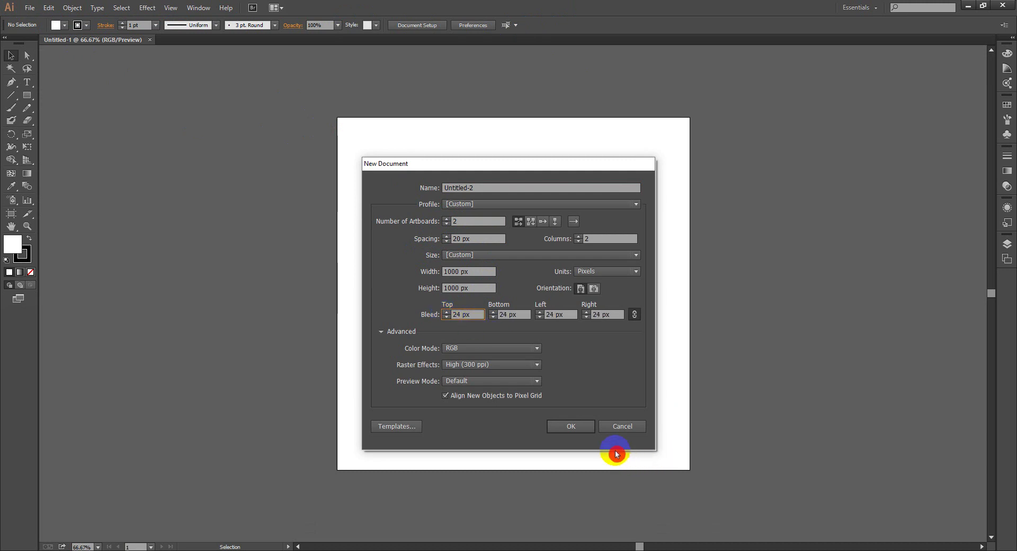
{"action": "left_click", "coordinate": [585, 426]}
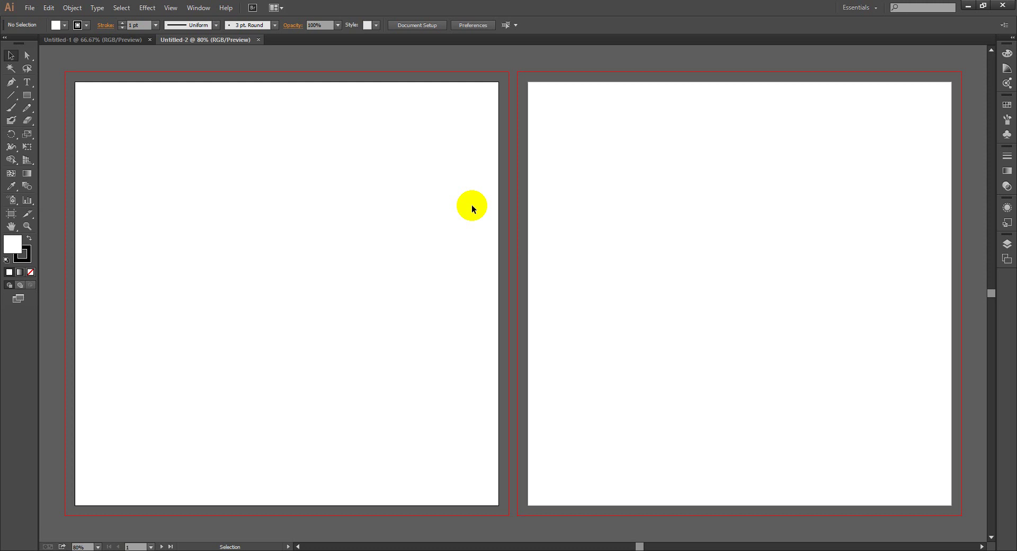
{"action": "left_click", "coordinate": [259, 40]}
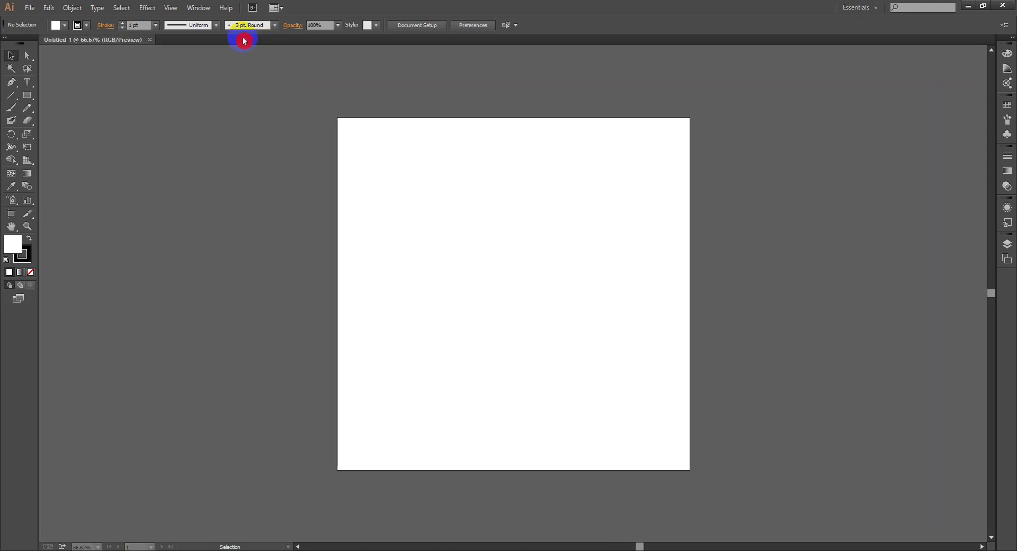
{"action": "left_click", "coordinate": [30, 8]}
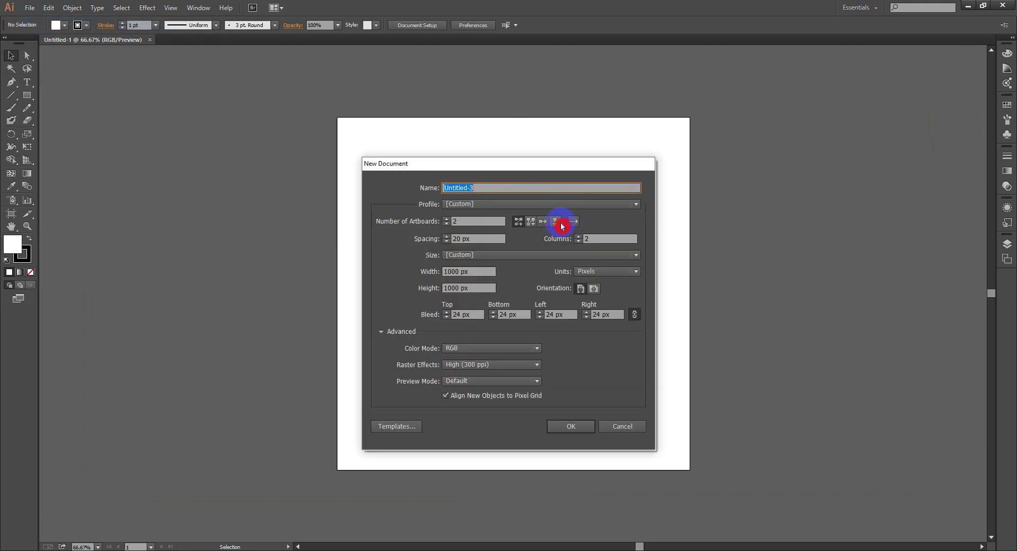
{"action": "left_click", "coordinate": [459, 222]}
{"action": "type", "text": "50"}
{"action": "key", "text": "Return"}
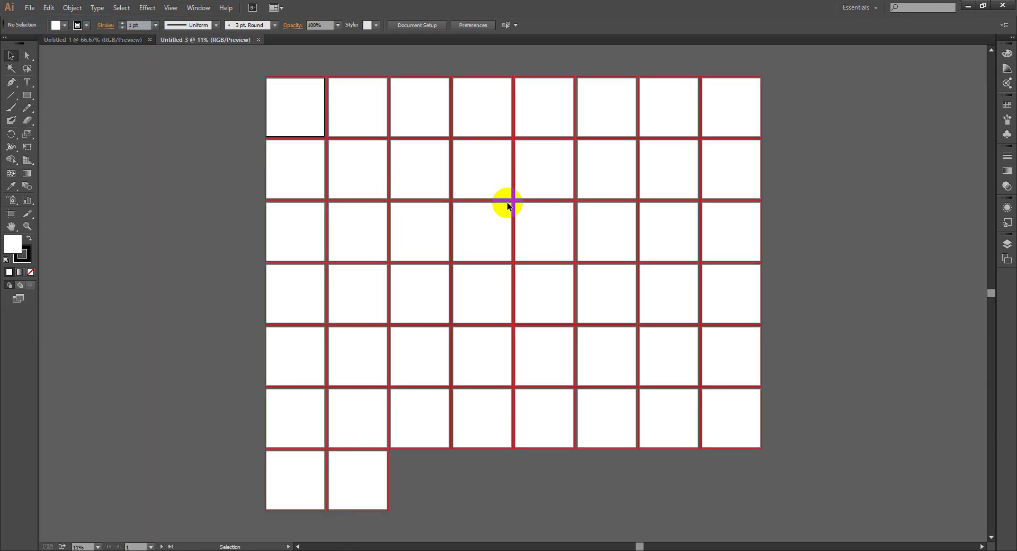
{"action": "left_click", "coordinate": [285, 40]}
{"action": "left_click", "coordinate": [255, 40]}
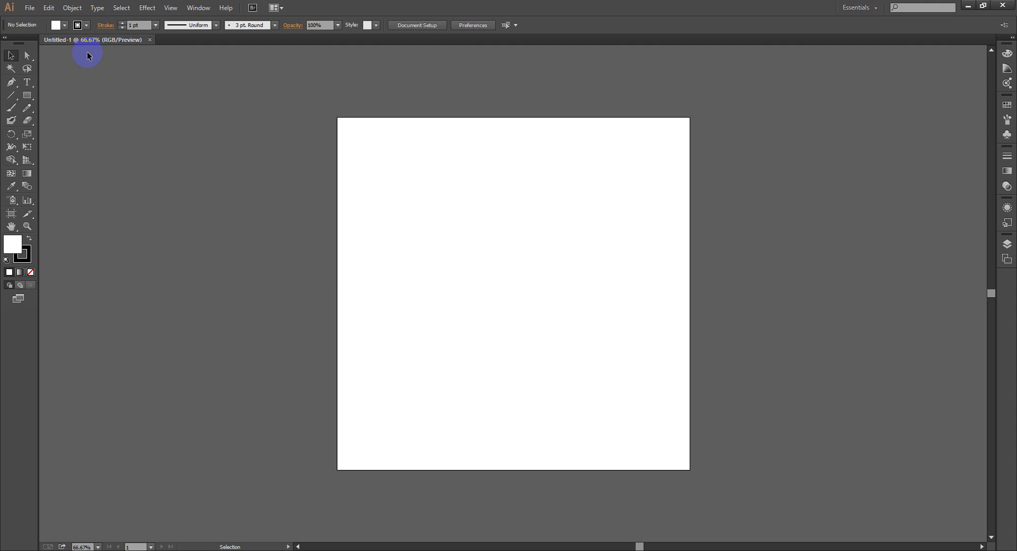
Step: Draw a roughly 630 × 449 px rectangle in the artboard's upper left and fill it dark blue #170094
{"action": "left_click", "coordinate": [24, 100]}
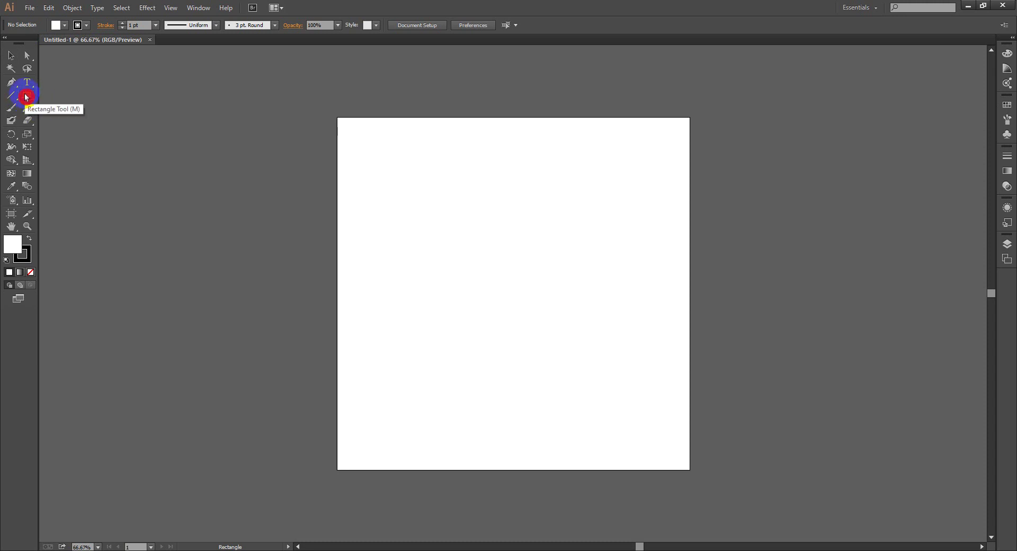
{"action": "mouse_move", "coordinate": [358, 172]}
{"action": "left_mouse_down"}
{"action": "mouse_move", "coordinate": [368, 188]}
{"action": "mouse_move", "coordinate": [498, 262]}
{"action": "mouse_move", "coordinate": [581, 333]}
{"action": "left_mouse_up"}
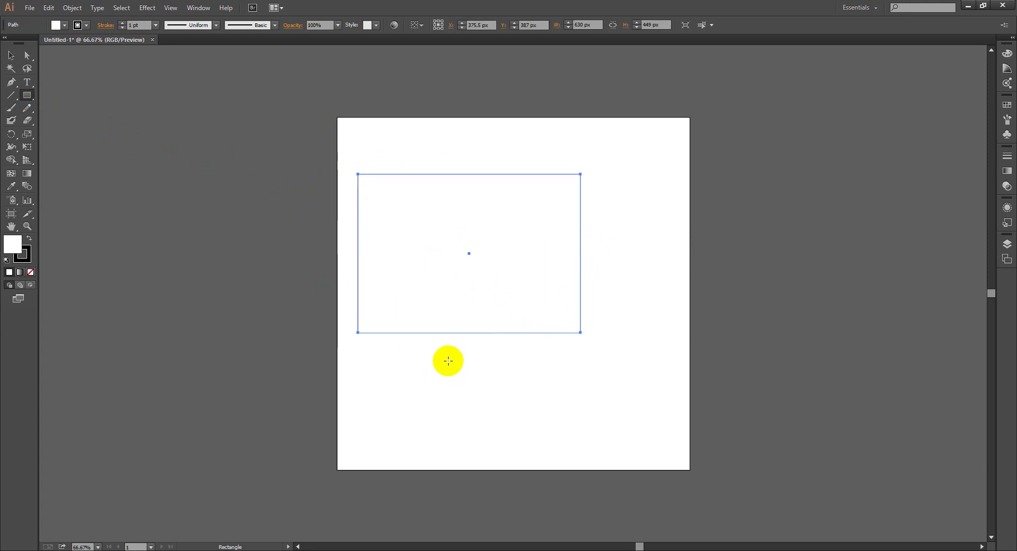
{"action": "left_click", "coordinate": [11, 239]}
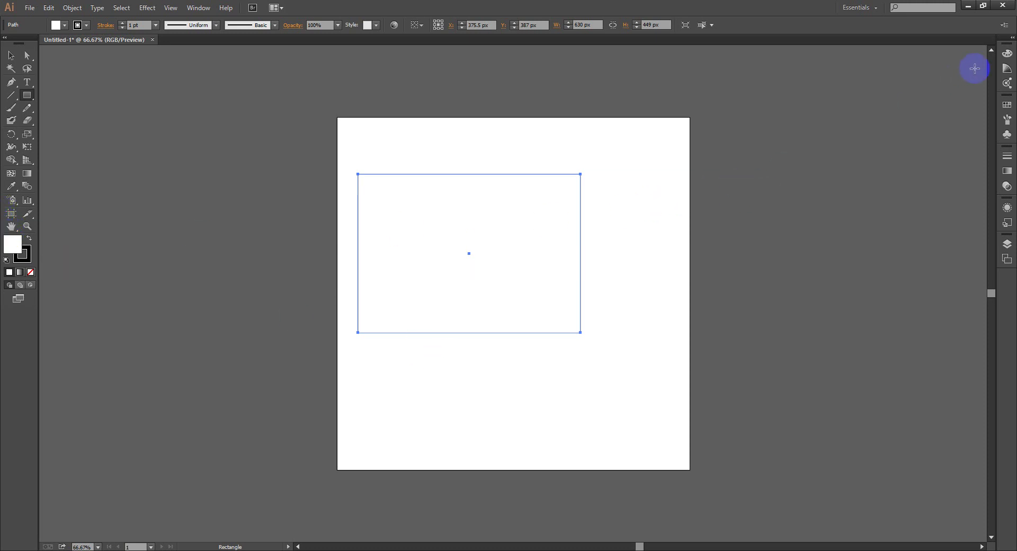
{"action": "left_click", "coordinate": [1008, 62]}
{"action": "left_click", "coordinate": [956, 72]}
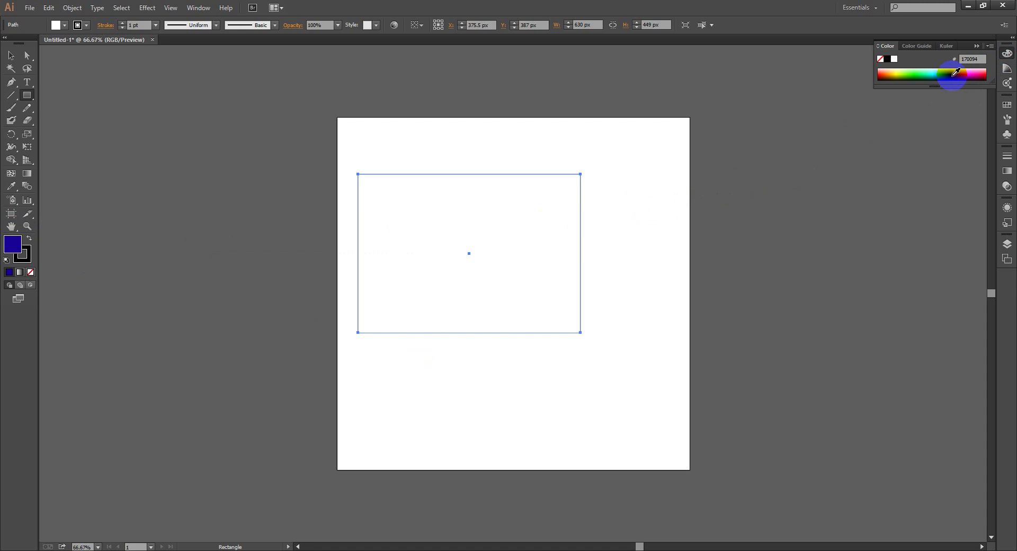
{"action": "left_click", "coordinate": [11, 55]}
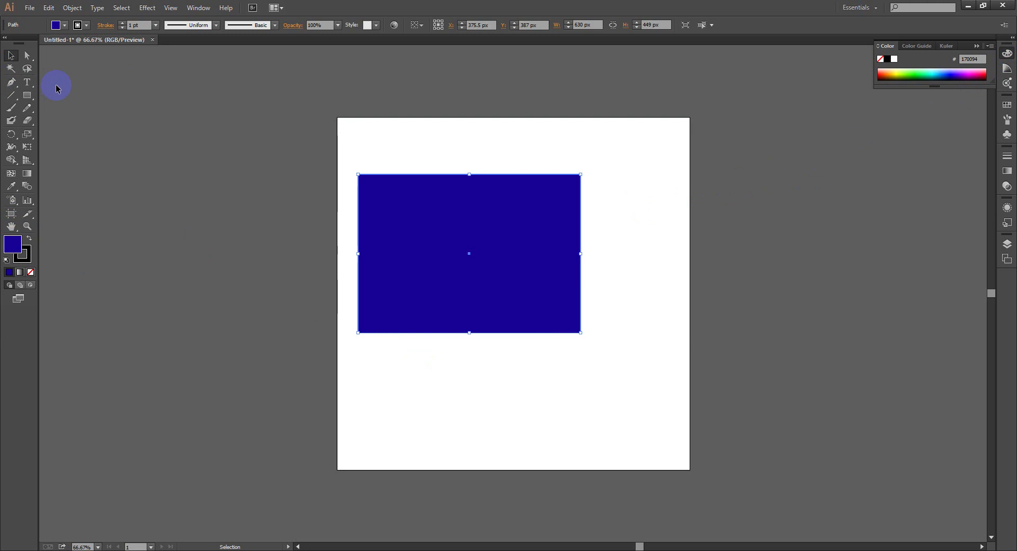
Step: Try a 43 pt black border on the rectangle, then remove it
{"action": "left_click_drag", "start_coordinate": [12, 244], "coordinate": [27, 262]}
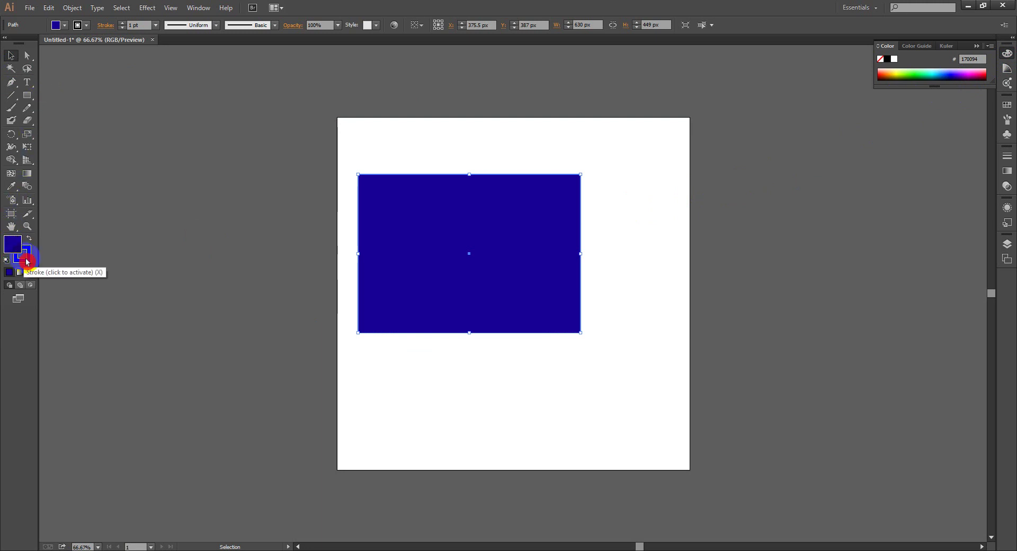
{"action": "left_click", "coordinate": [123, 29]}
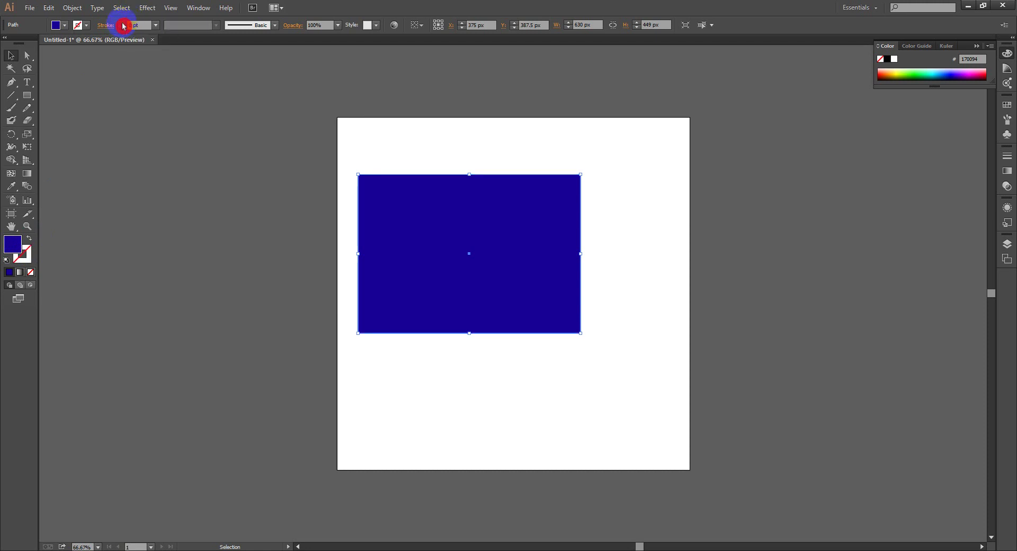
{"action": "left_click", "coordinate": [123, 25]}
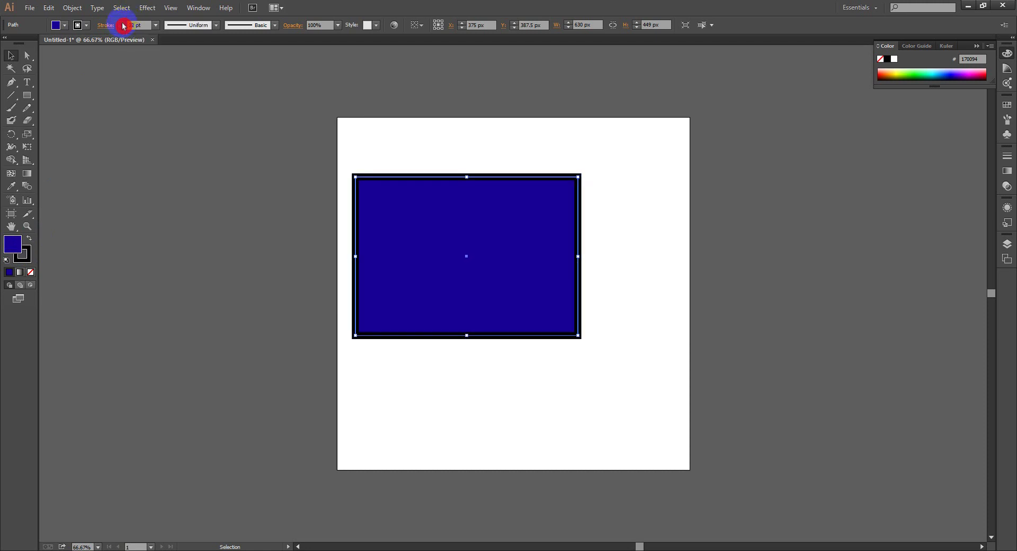
{"action": "left_click", "coordinate": [123, 26]}
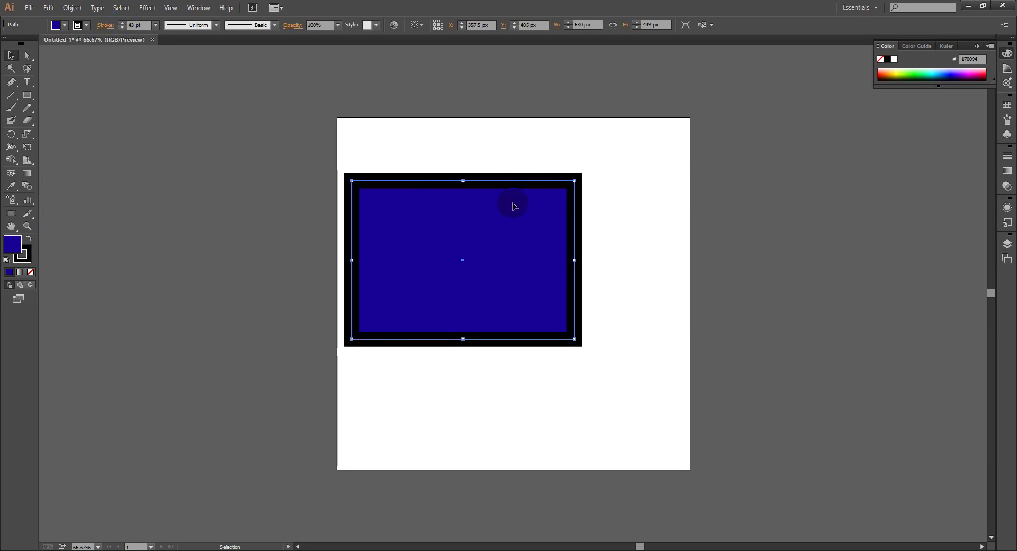
{"action": "left_click", "coordinate": [10, 248]}
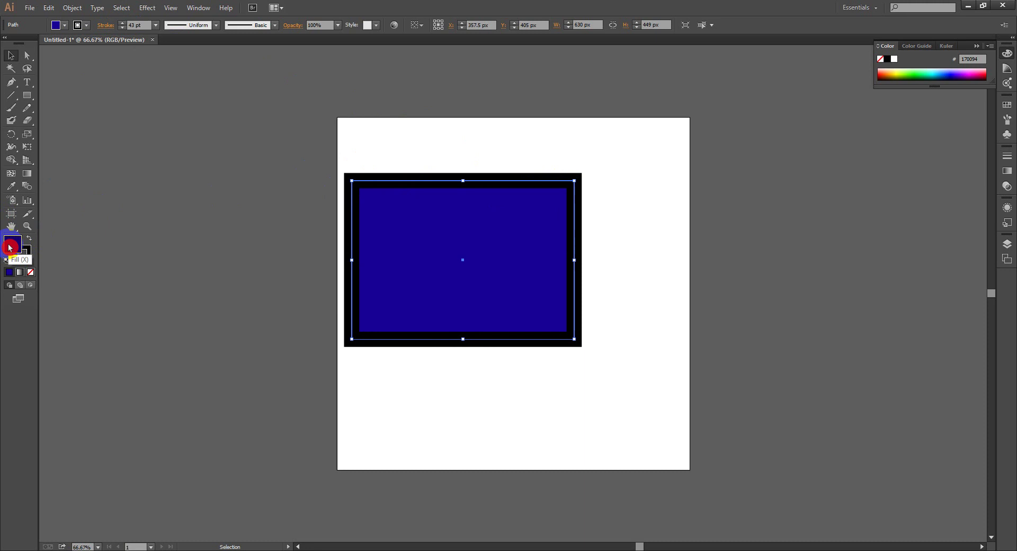
{"action": "left_click", "coordinate": [28, 256]}
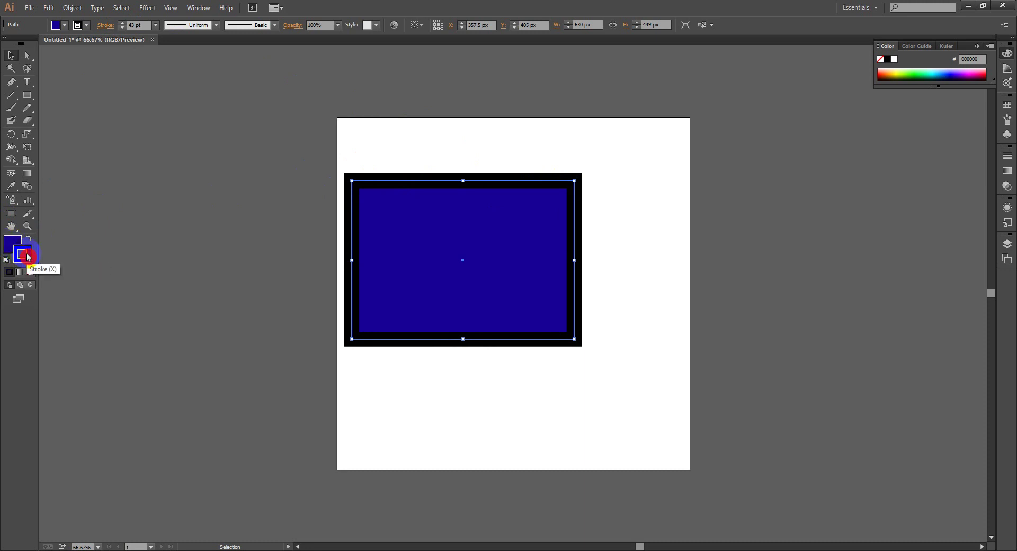
{"action": "left_click", "coordinate": [35, 273]}
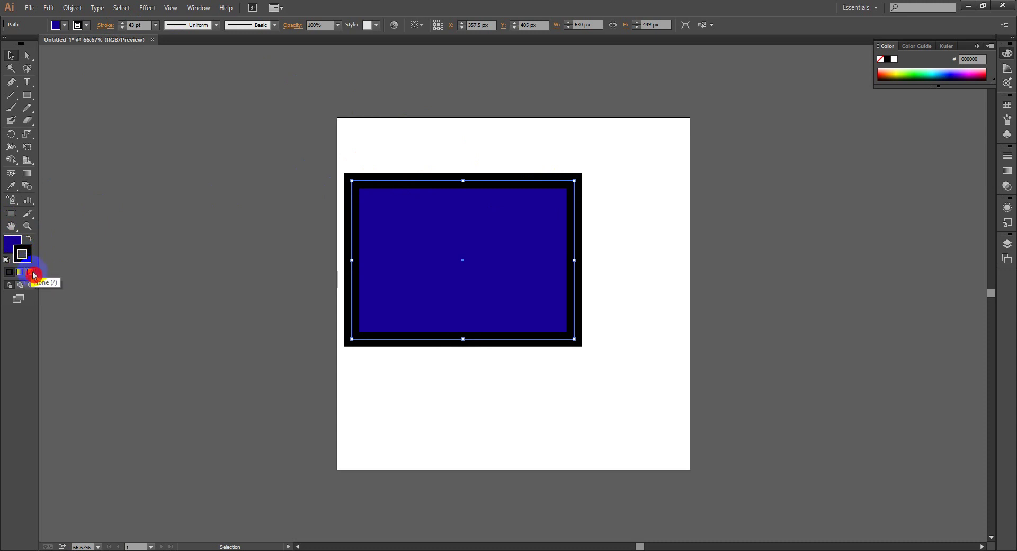
{"action": "left_click", "coordinate": [32, 274]}
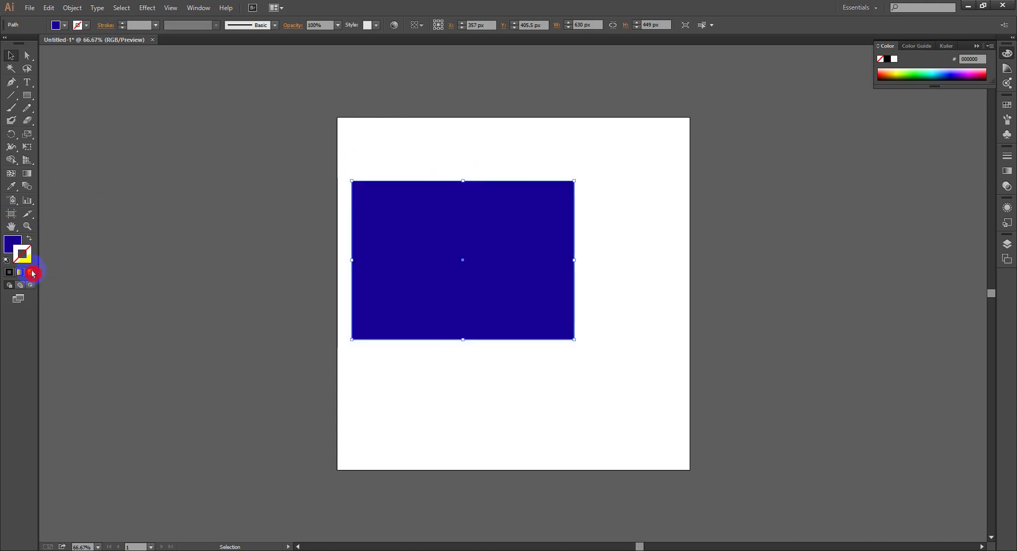
Step: Change the rectangle's fill to brown and give it a thick dark blue border
{"action": "left_click", "coordinate": [9, 251]}
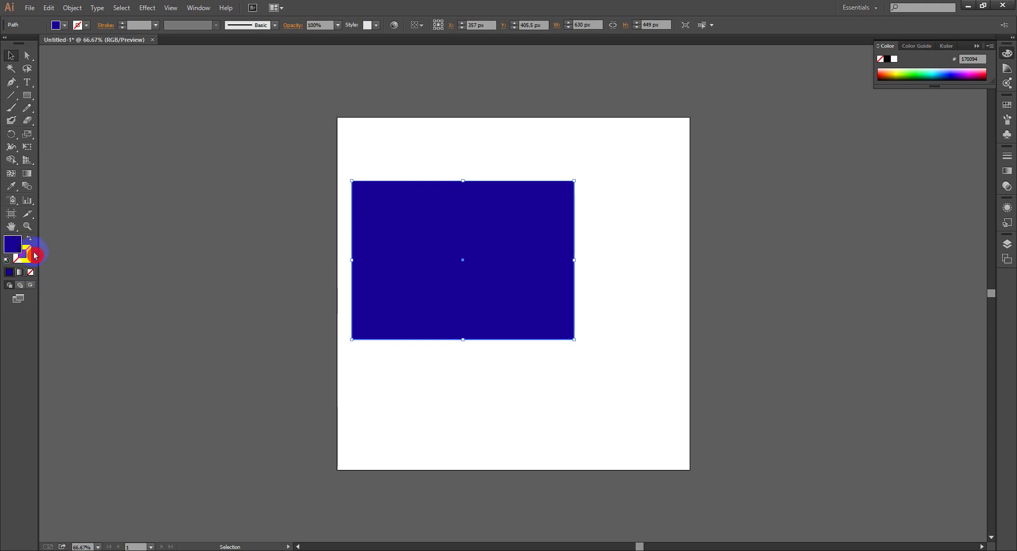
{"action": "left_click", "coordinate": [885, 73]}
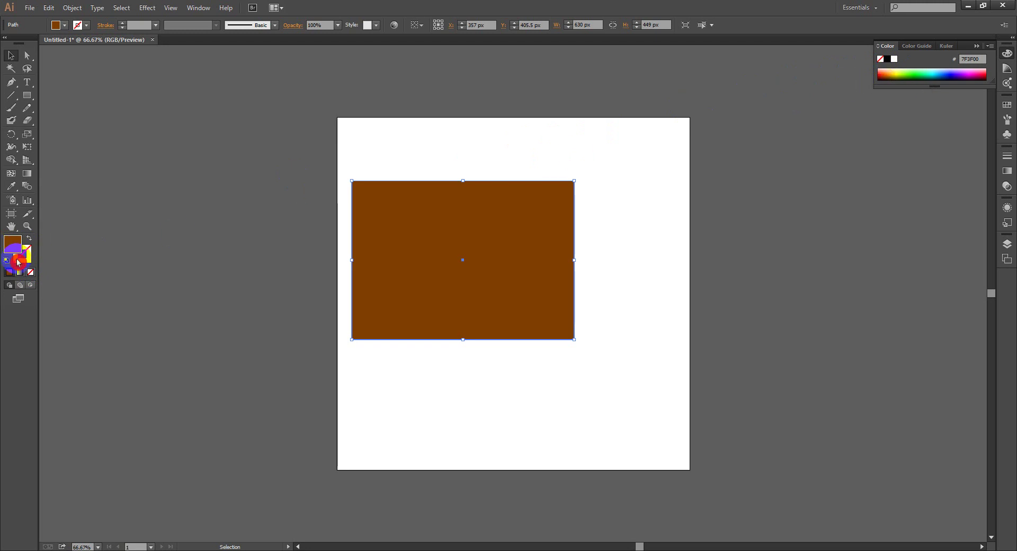
{"action": "left_click", "coordinate": [24, 259]}
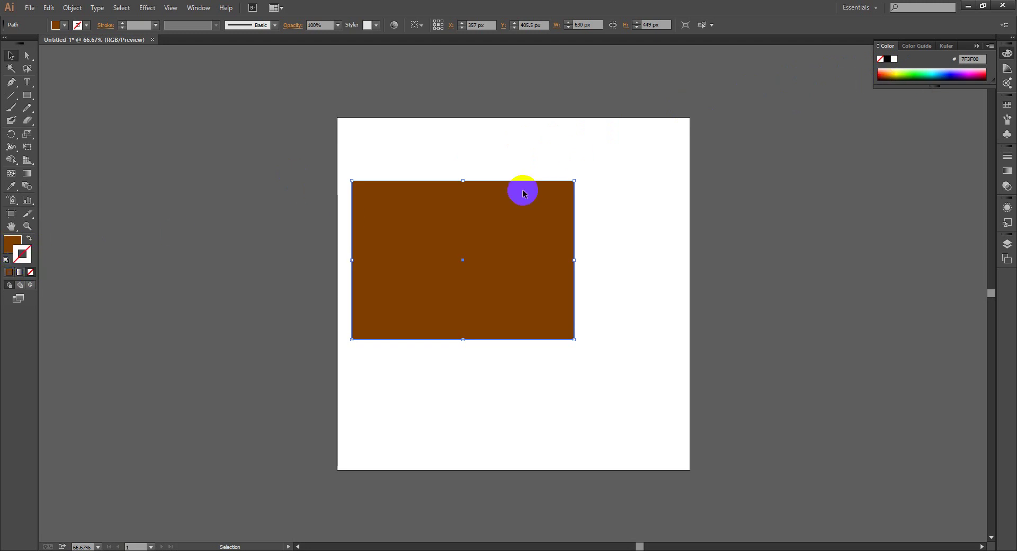
{"action": "left_click", "coordinate": [953, 72]}
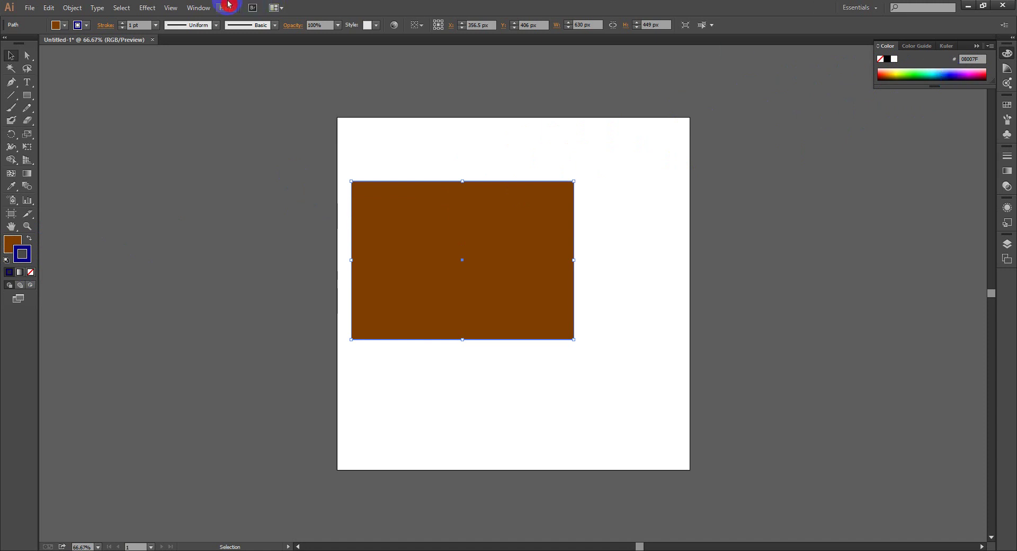
{"action": "left_click", "coordinate": [124, 23]}
{"action": "left_click", "coordinate": [124, 23]}
{"action": "left_click", "coordinate": [125, 23]}
{"action": "left_click", "coordinate": [125, 23]}
{"action": "left_click", "coordinate": [124, 23]}
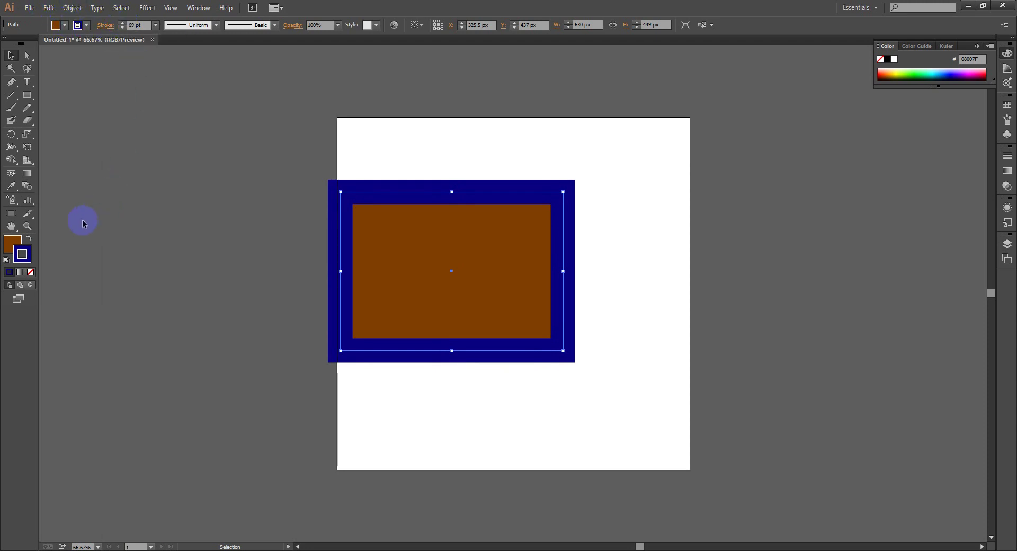
Step: Set the rectangle's stroke to None from the Control panel swatch list
{"action": "left_click", "coordinate": [85, 29]}
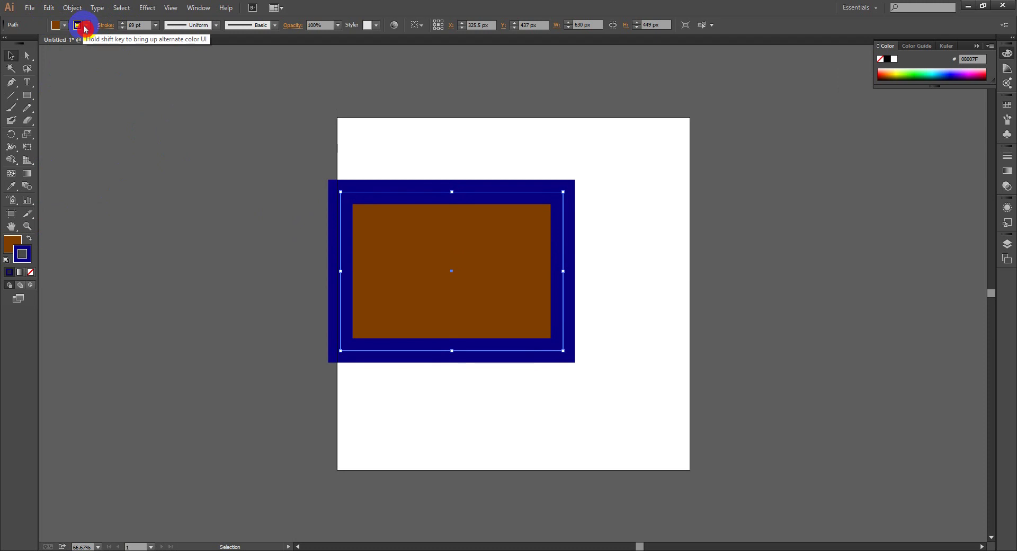
{"action": "left_click", "coordinate": [7, 44]}
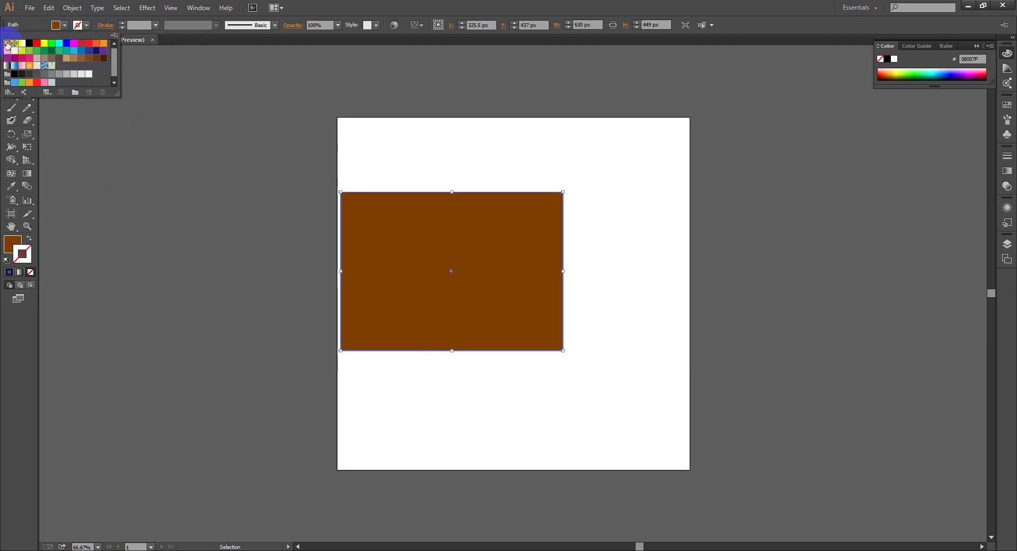
{"action": "left_click_drag", "start_coordinate": [468, 232], "coordinate": [467, 232]}
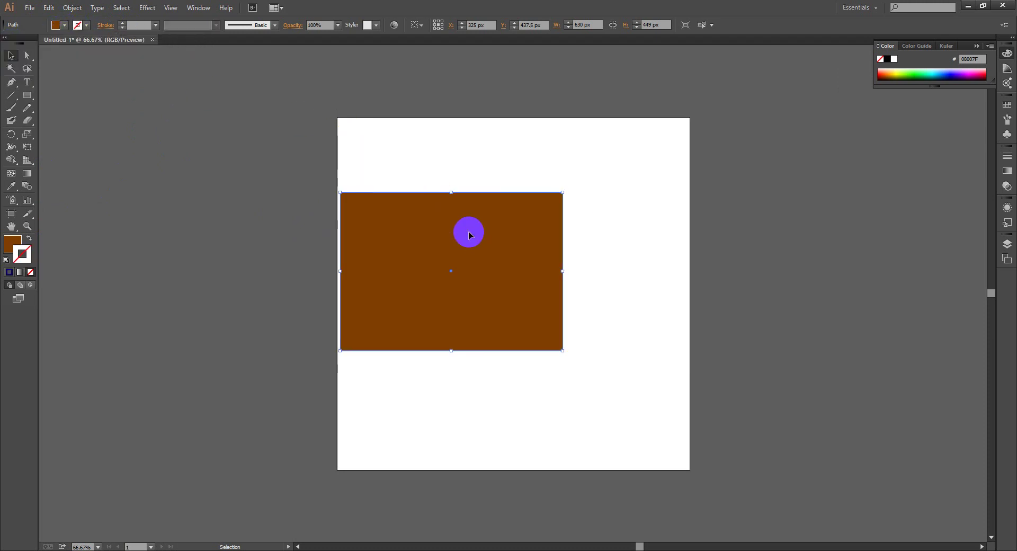
{"action": "left_click", "coordinate": [667, 33]}
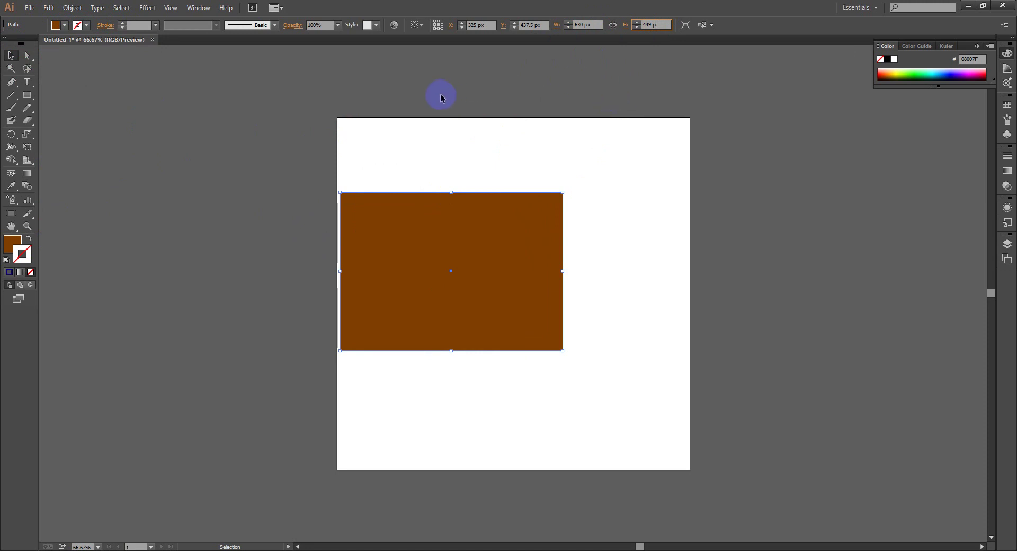
Step: Apply the 5388 px height to the stretched rectangle, then delete it
{"action": "left_click", "coordinate": [13, 239]}
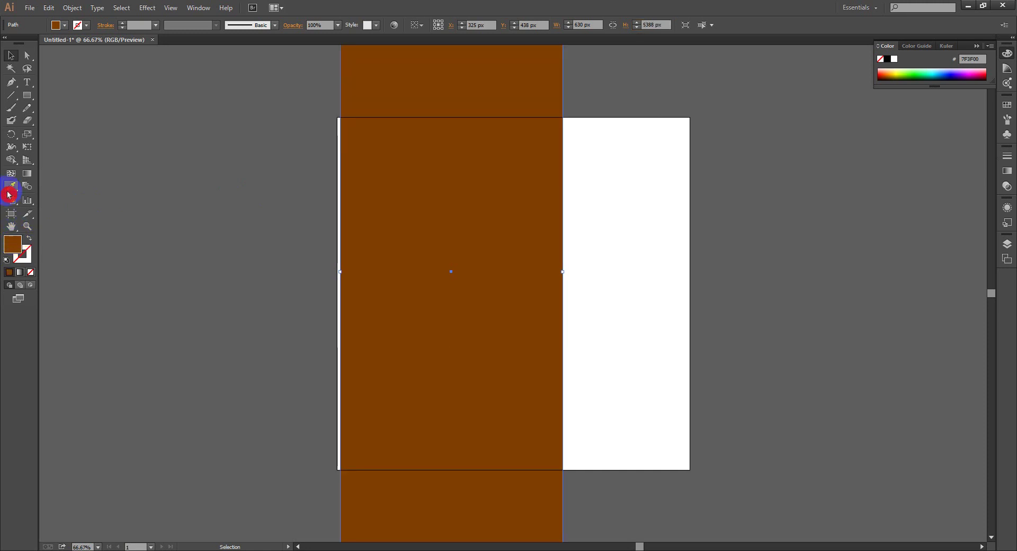
{"action": "key", "text": "Delete"}
{"action": "left_click", "coordinate": [3, 90]}
Step: Draw a brown rectangle and a centre-out square, deleting each one
{"action": "left_click", "coordinate": [27, 95]}
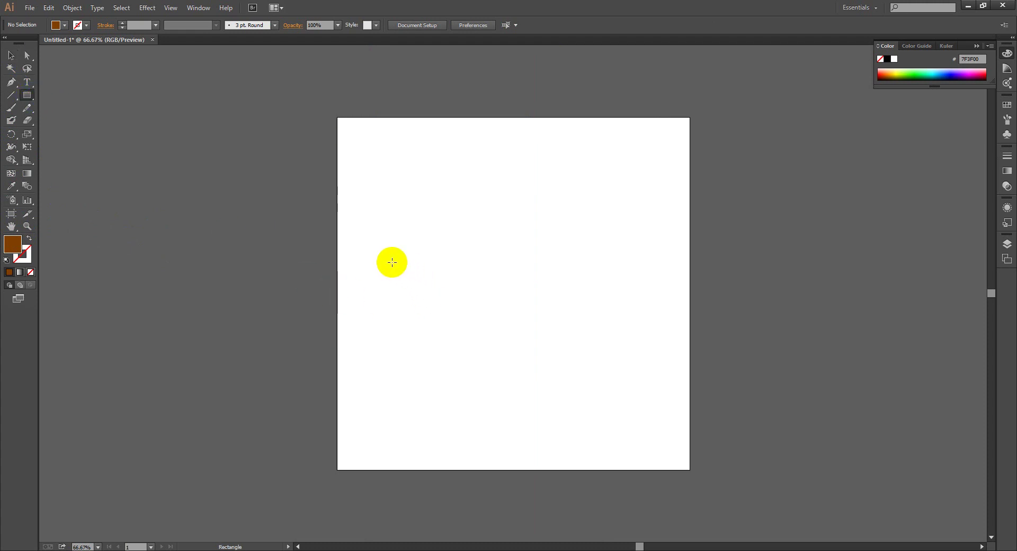
{"action": "left_click_drag", "start_coordinate": [387, 260], "coordinate": [577, 450]}
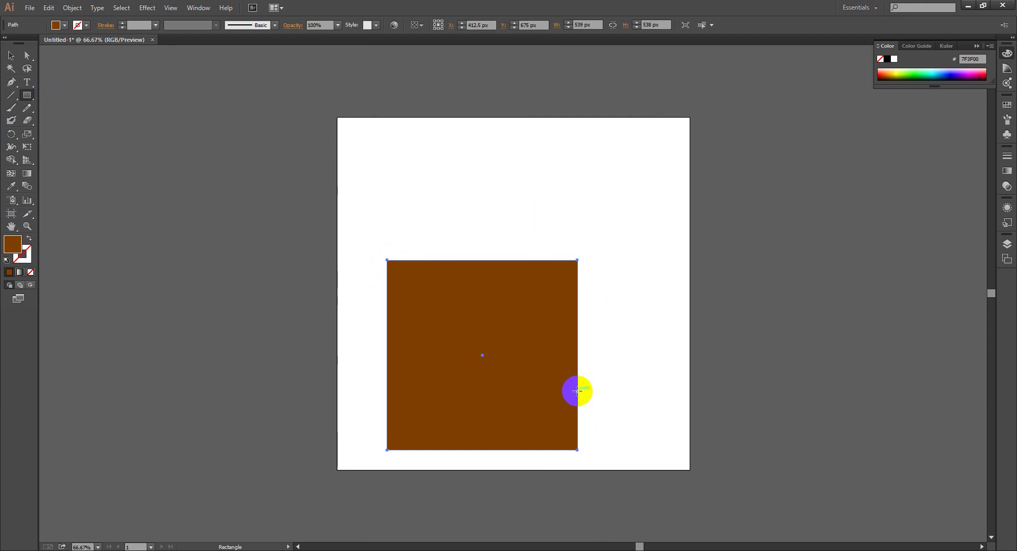
{"action": "key", "text": "Delete"}
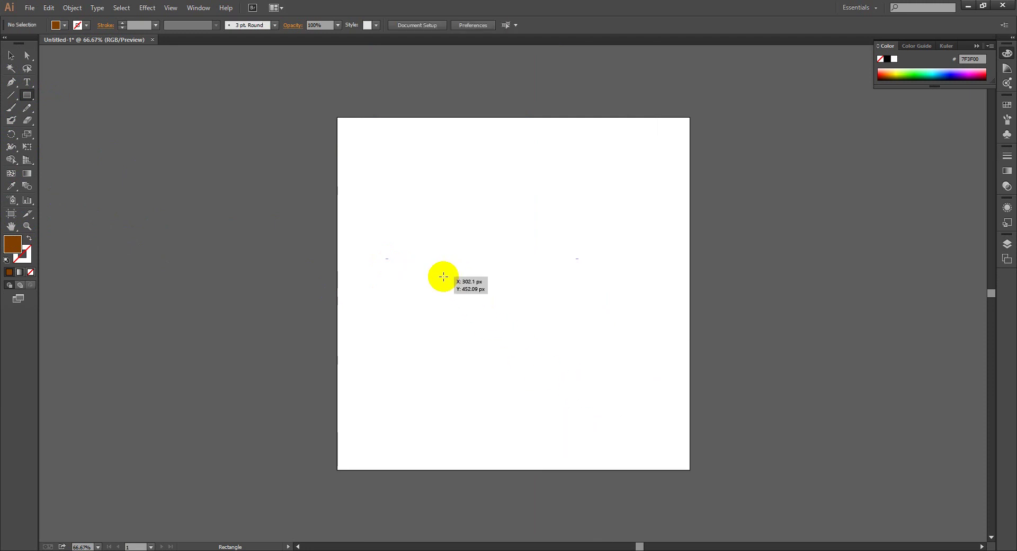
{"action": "left_click_drag", "start_coordinate": [498, 273], "coordinate": [684, 434]}
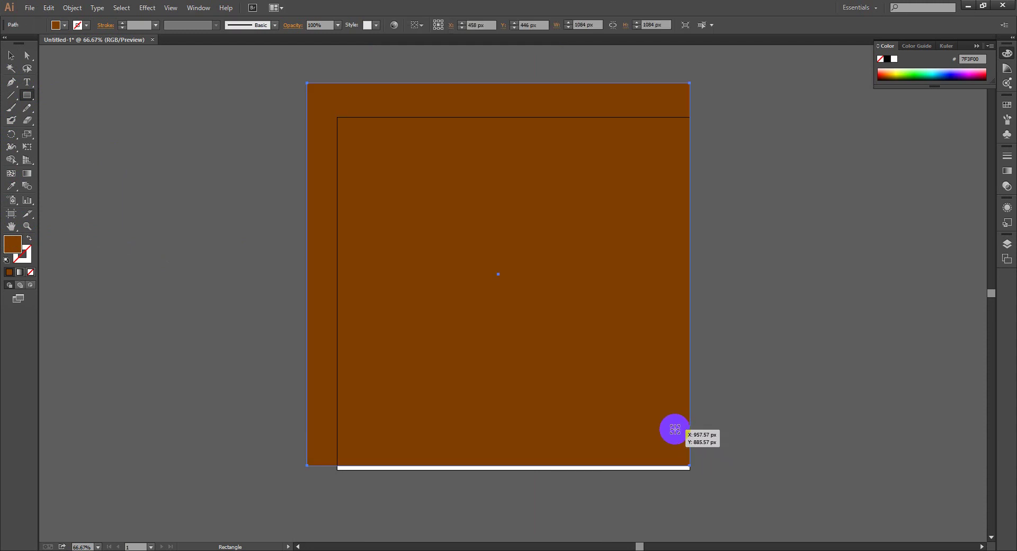
{"action": "key", "text": "Delete"}
Step: Create an exact 5 in (360 px) square from the Rectangle dialog, then undo it
{"action": "left_click", "coordinate": [461, 208]}
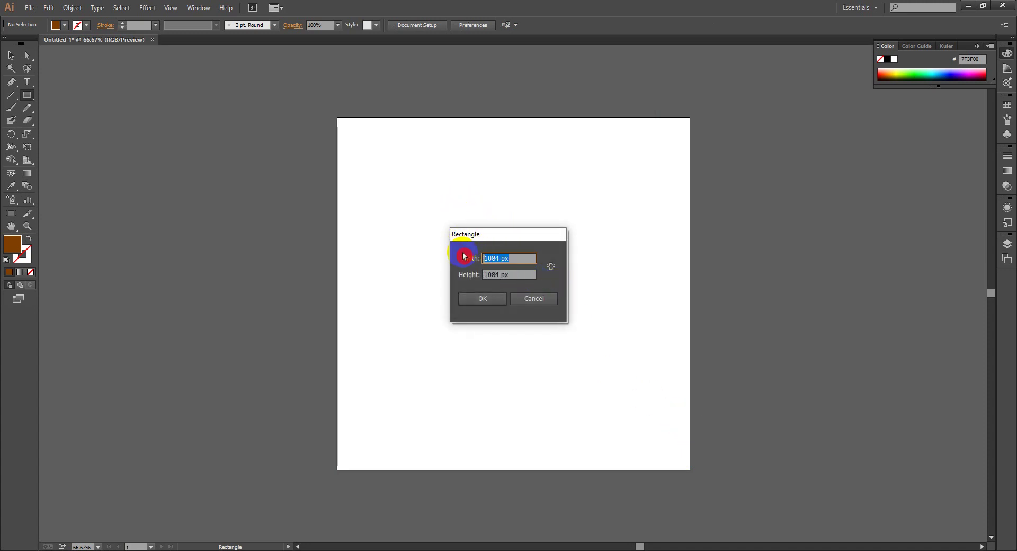
{"action": "left_click", "coordinate": [502, 257]}
{"action": "type", "text": "5"}
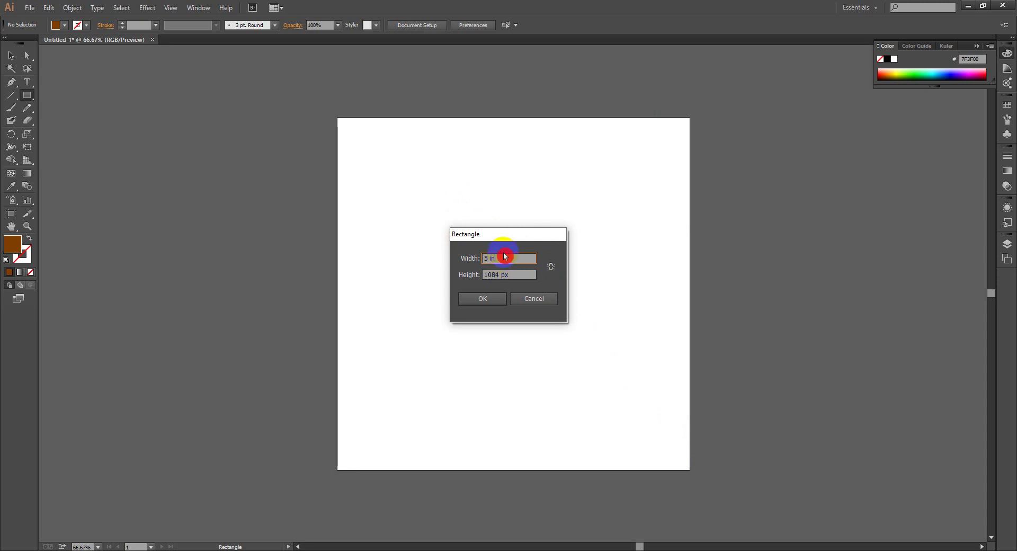
{"action": "left_click_drag", "start_coordinate": [512, 276], "coordinate": [454, 266]}
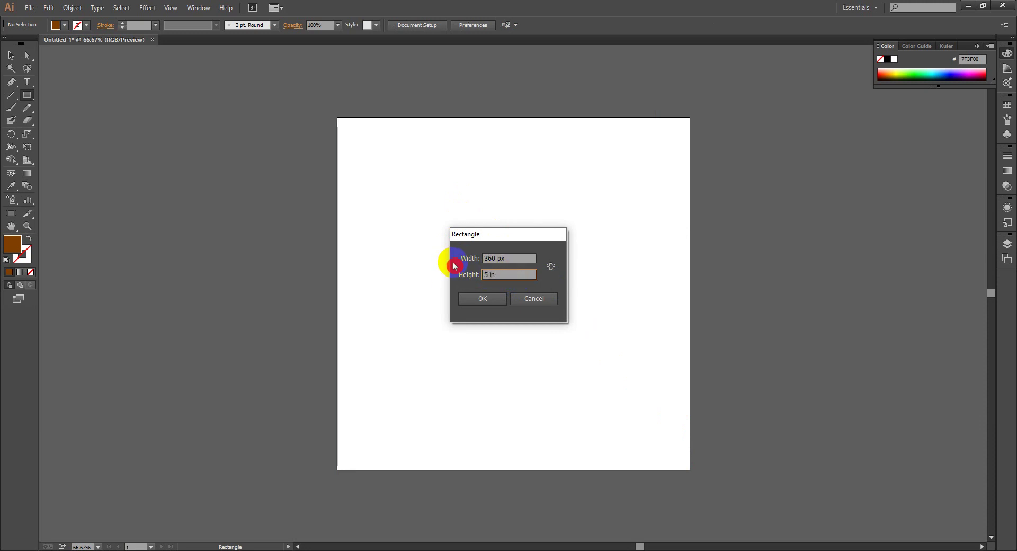
{"action": "key", "text": "Return"}
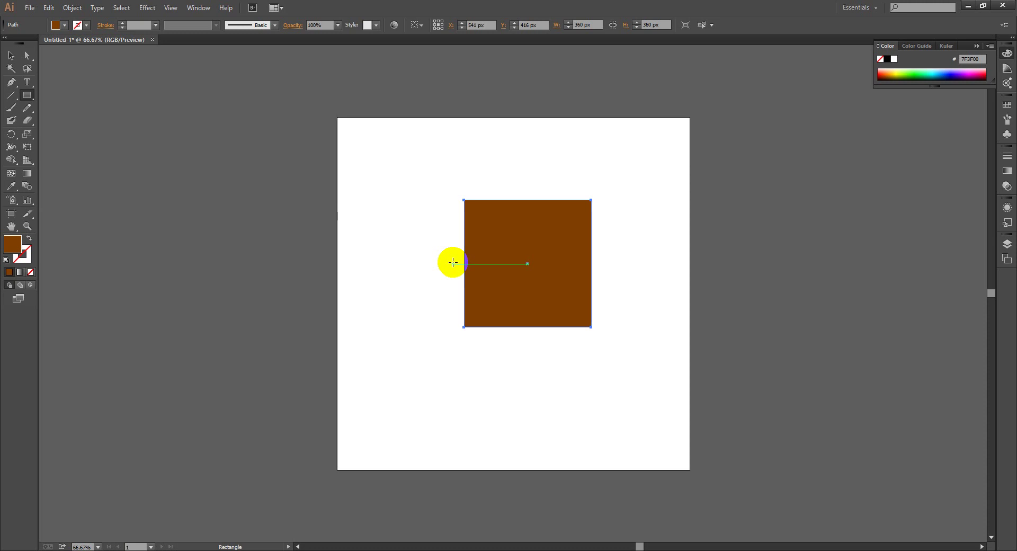
{"action": "key", "text": "ctrl+z"}
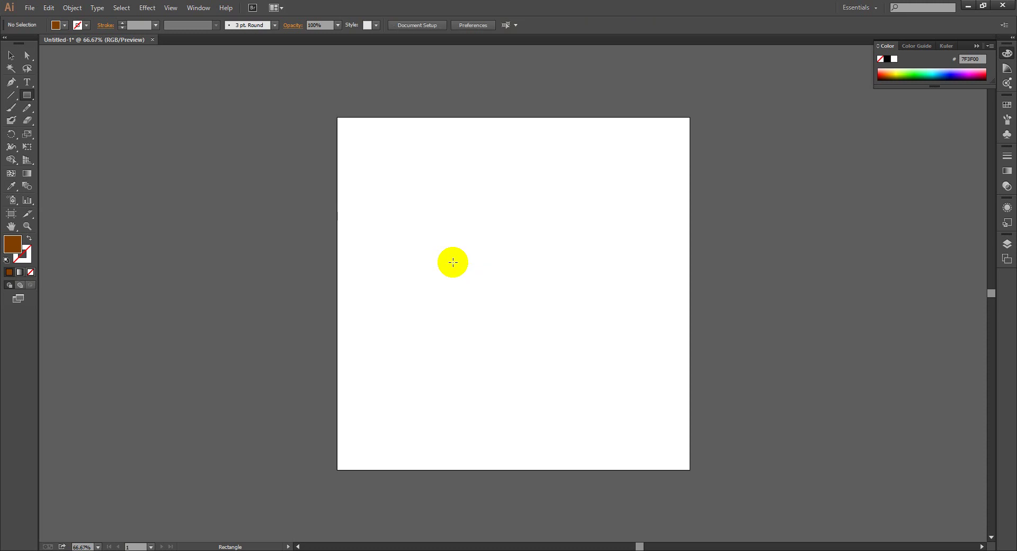
Step: Draw a 1000 px square covering the whole artboard, then undo it
{"action": "left_click_drag", "start_coordinate": [337, 117], "coordinate": [667, 482]}
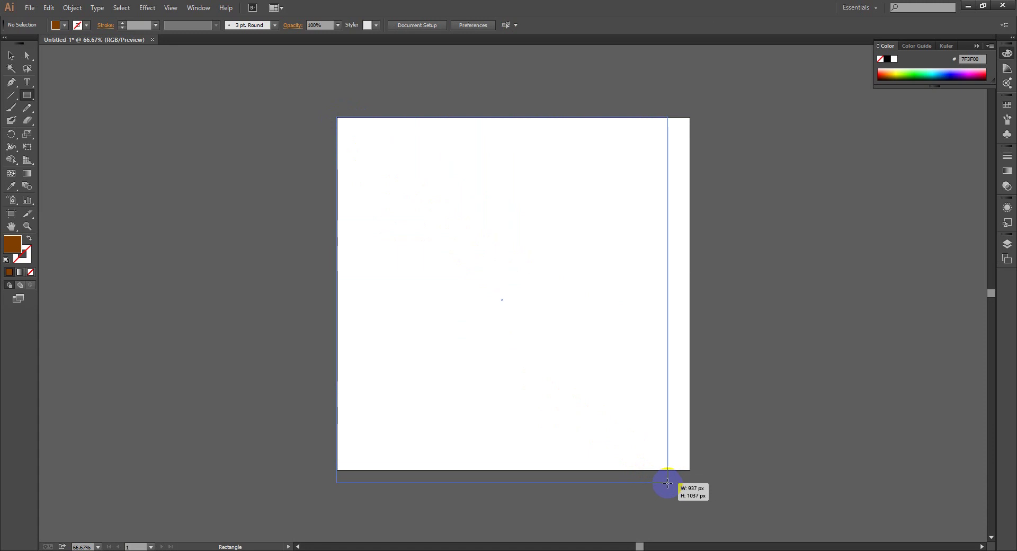
{"action": "left_click_drag", "start_coordinate": [667, 482], "coordinate": [689, 469]}
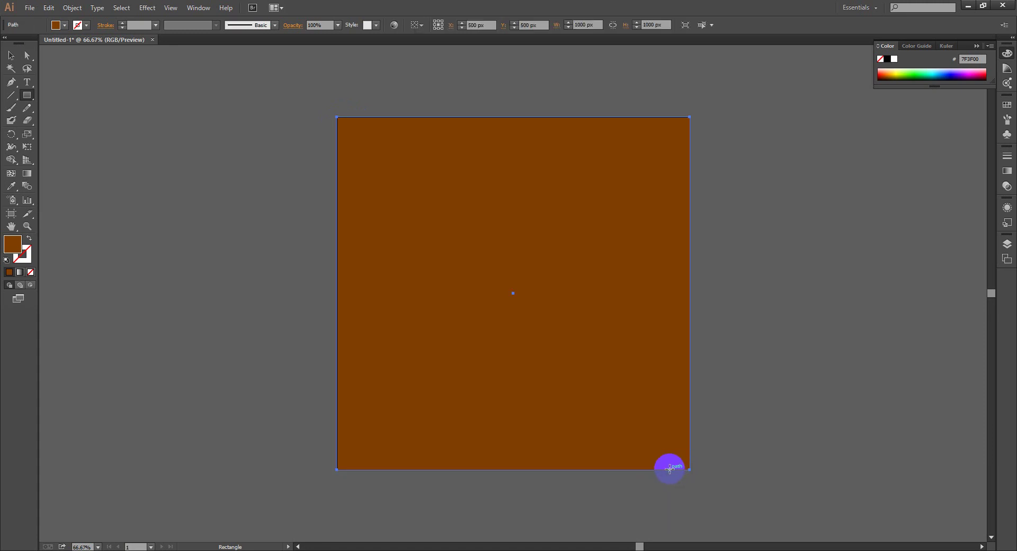
{"action": "key", "text": "ctrl+z"}
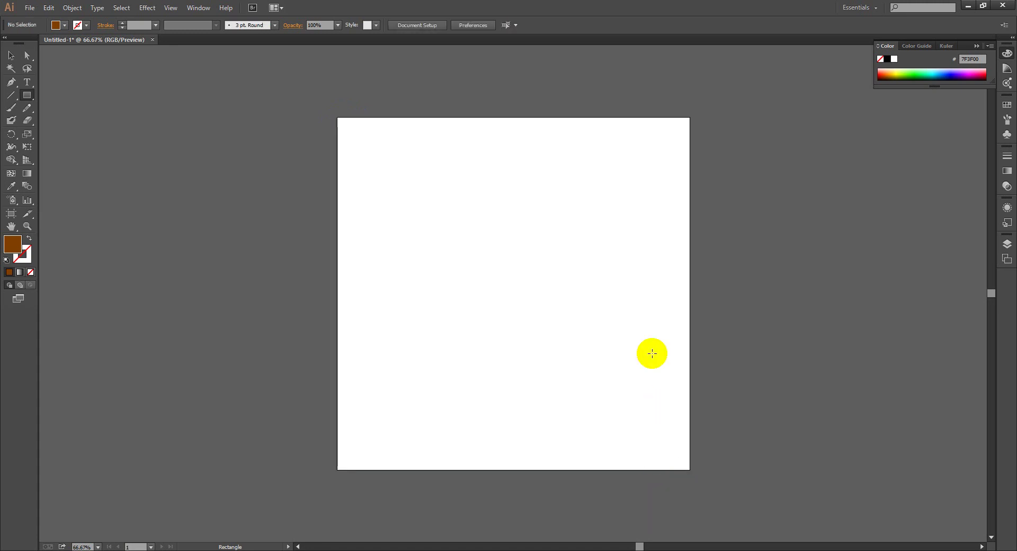
{"action": "left_click_drag", "start_coordinate": [30, 96], "coordinate": [72, 108]}
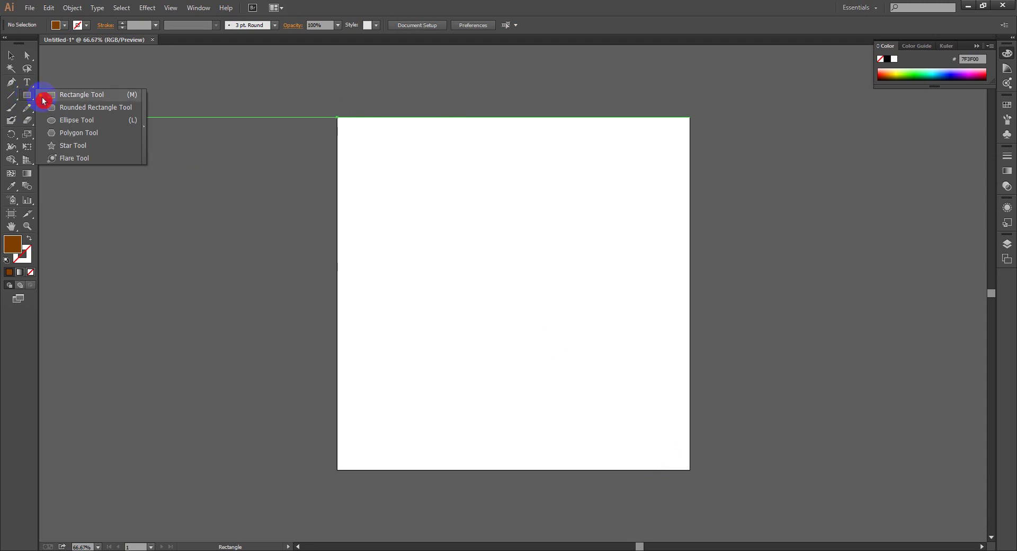
Step: Draw a 564 × 411 px brown rounded rectangle at upper right, then switch to Google Meet
{"action": "left_click", "coordinate": [71, 108]}
{"action": "left_click_drag", "start_coordinate": [358, 189], "coordinate": [483, 267]}
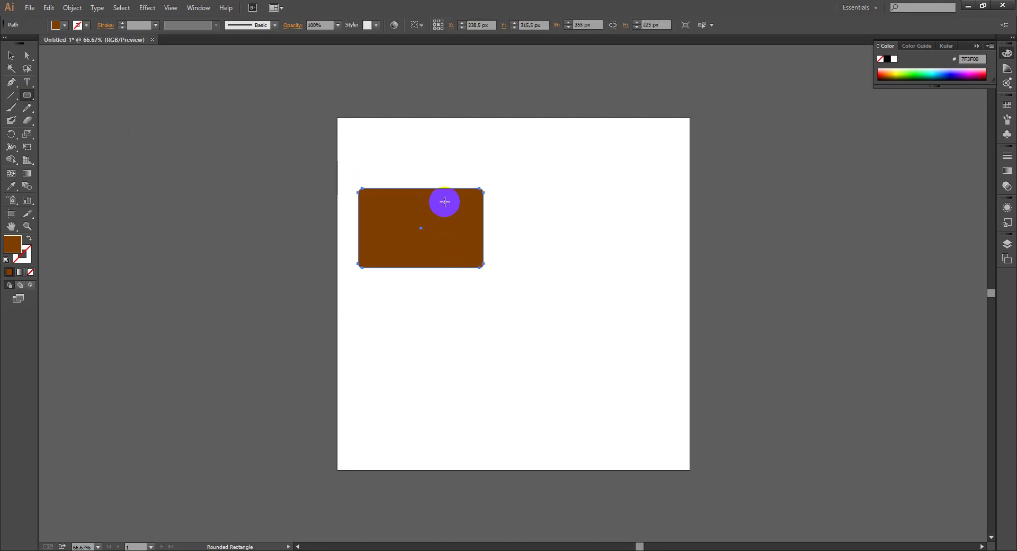
{"action": "key", "text": "ctrl+z"}
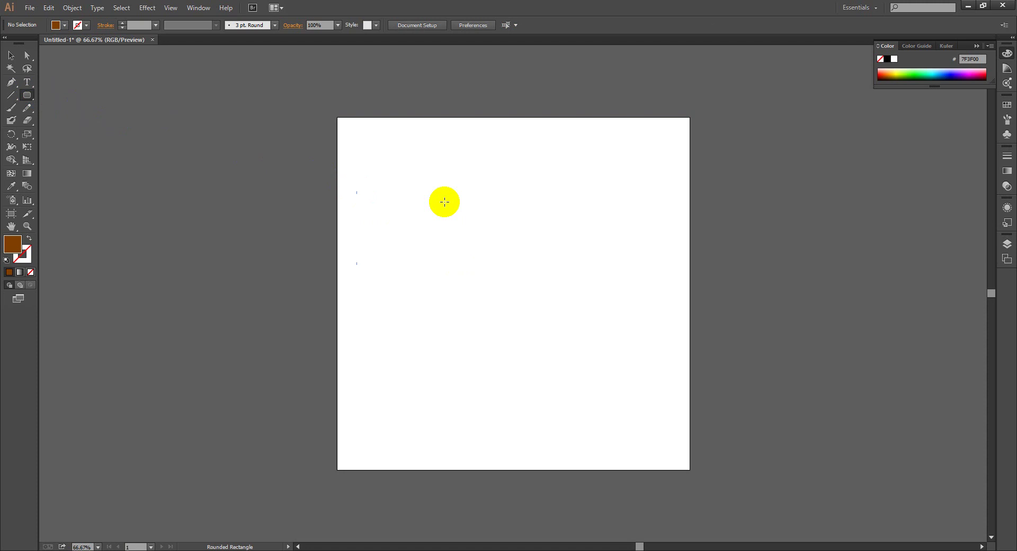
{"action": "left_click_drag", "start_coordinate": [454, 178], "coordinate": [652, 322]}
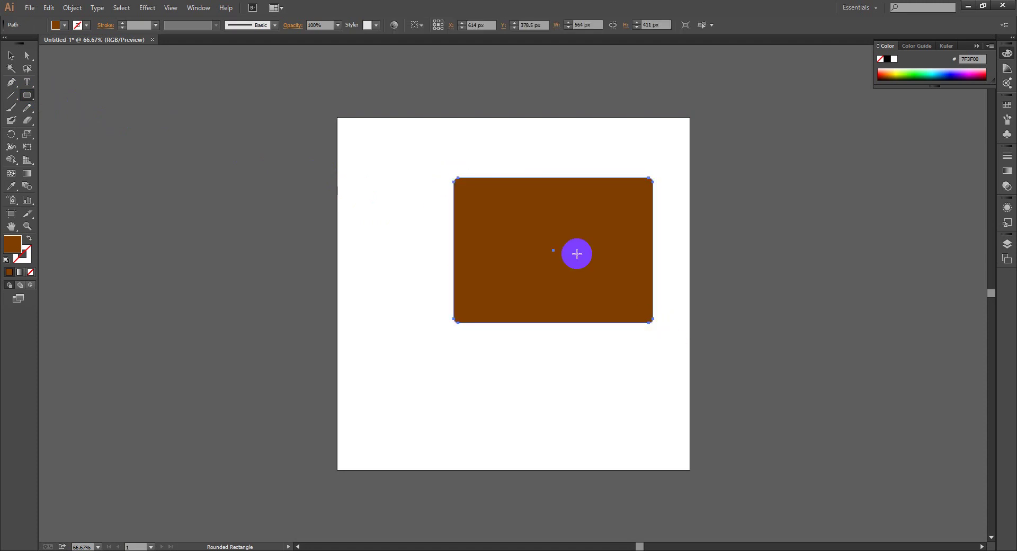
{"action": "left_click", "coordinate": [32, 57]}
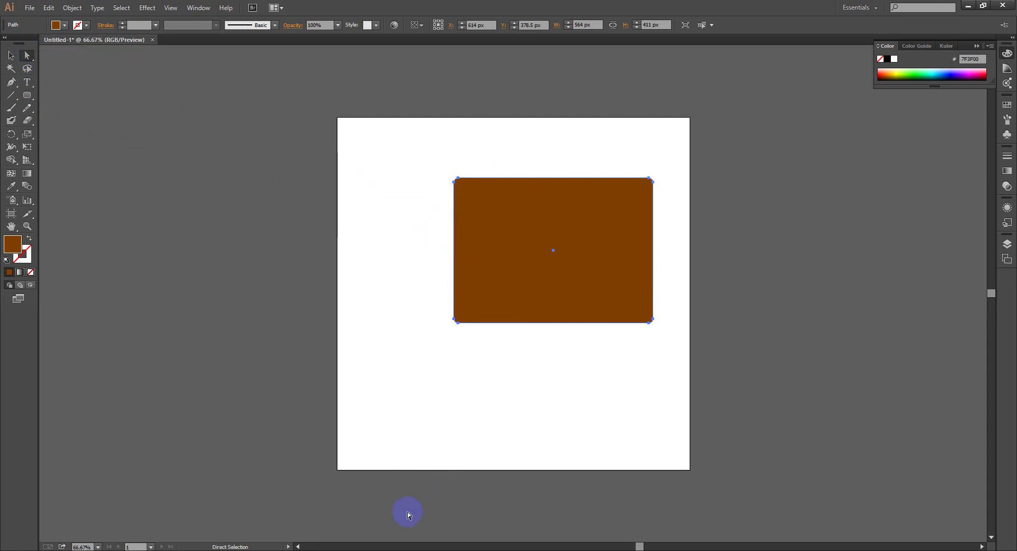
{"action": "left_click", "coordinate": [355, 522]}
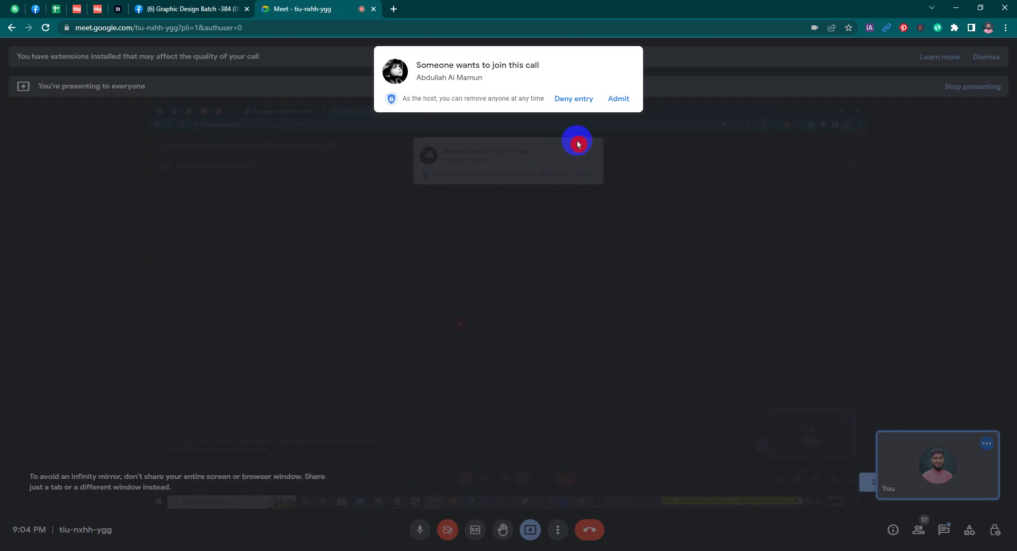
Step: Admit the waiting participant into the Google Meet call
{"action": "left_click", "coordinate": [613, 103]}
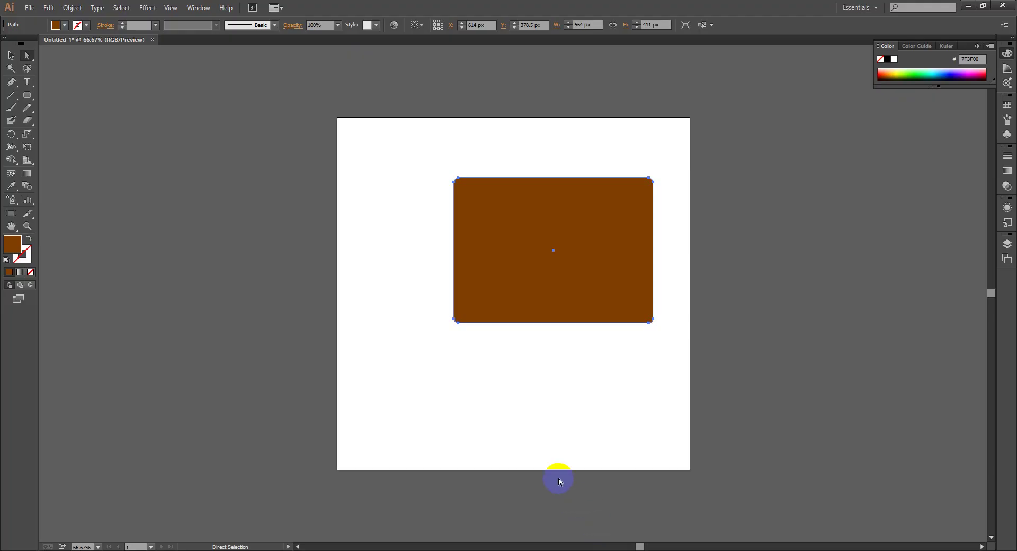
Step: Replace the rounded rectangle with an exact 1000 × 1000 px one with 12 px corners
{"action": "key", "text": "Delete"}
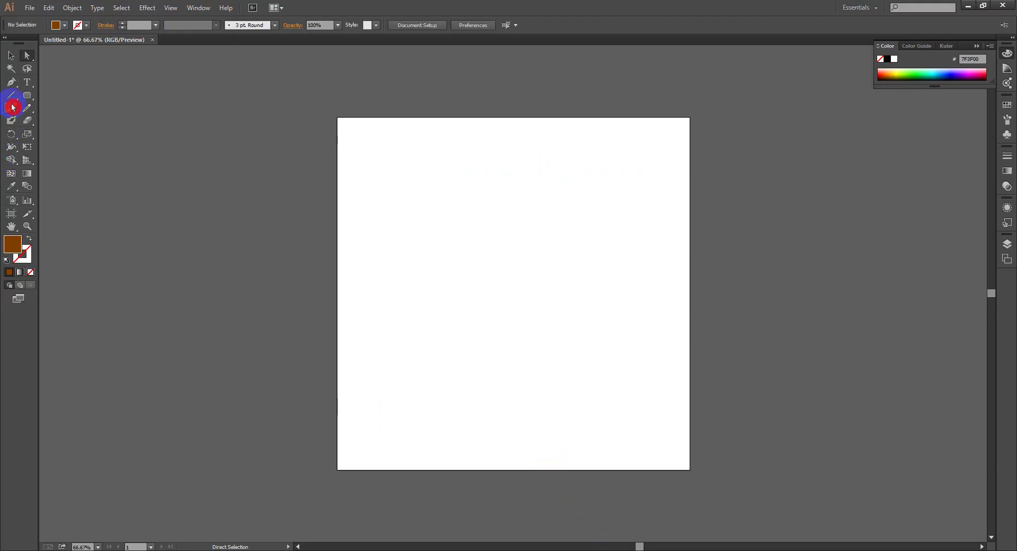
{"action": "left_click", "coordinate": [27, 95]}
{"action": "left_click", "coordinate": [499, 243]}
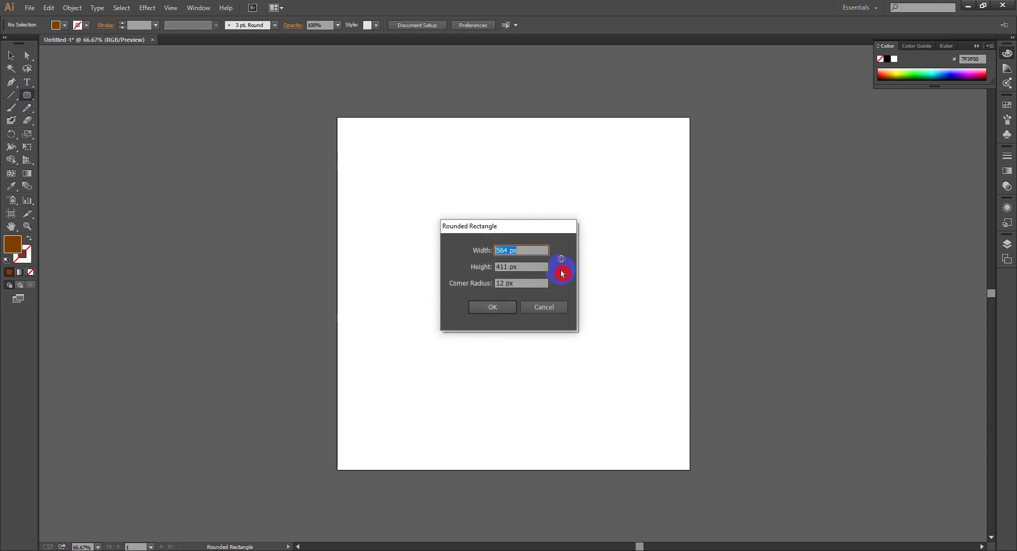
{"action": "left_click", "coordinate": [521, 285]}
{"action": "left_click", "coordinate": [529, 249]}
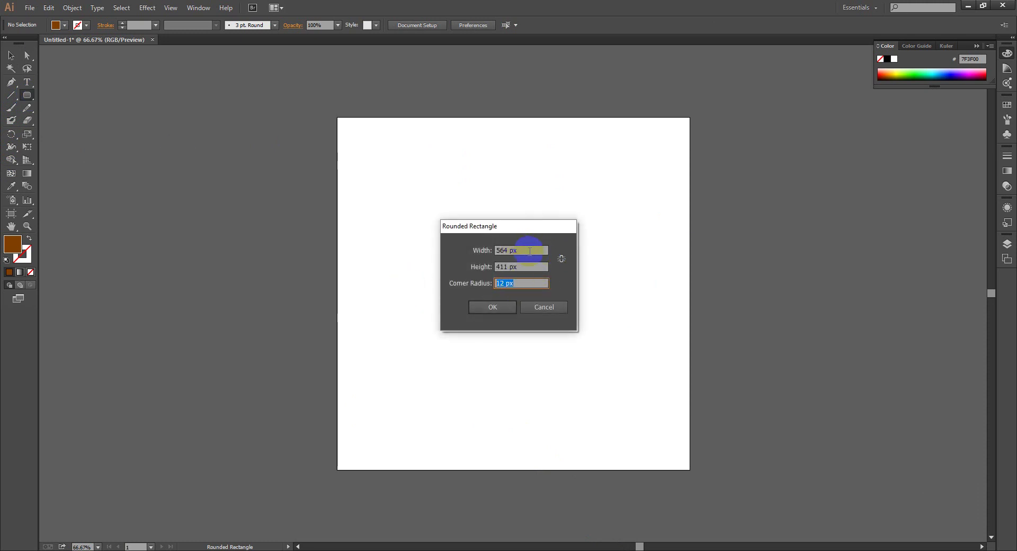
{"action": "type", "text": "100"}
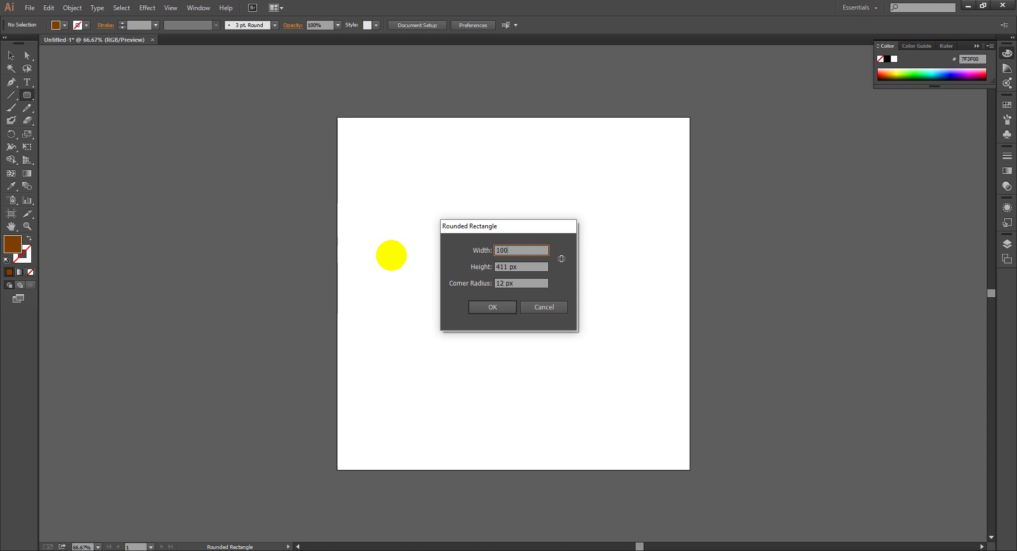
{"action": "type", "text": "0"}
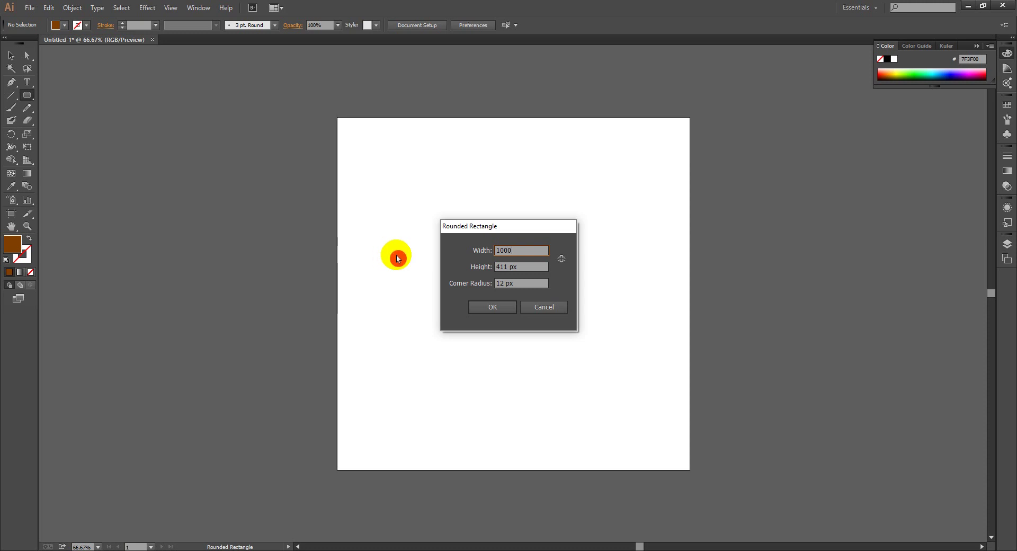
{"action": "key", "text": "Tab"}
{"action": "type", "text": "1000"}
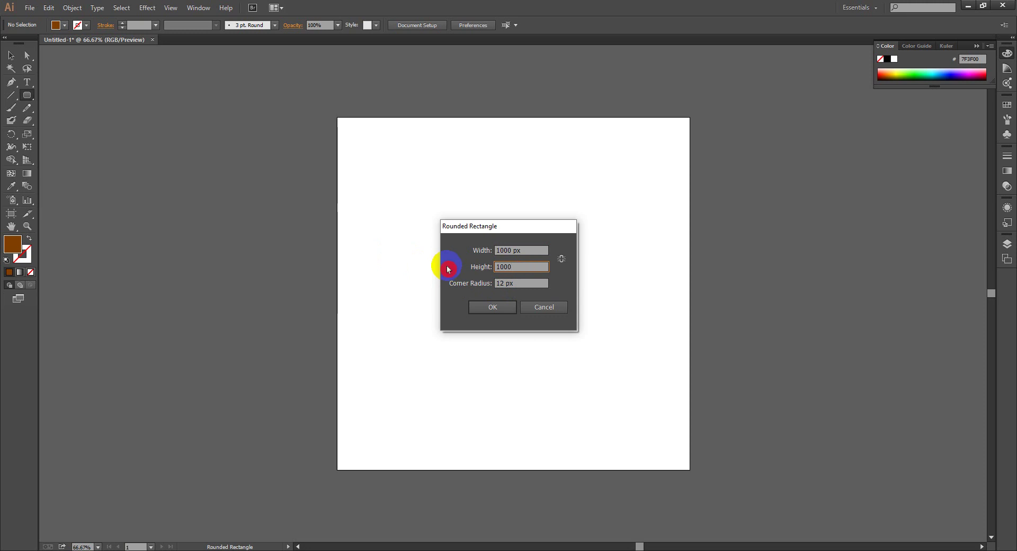
{"action": "key", "text": "Tab"}
{"action": "type", "text": "1"}
{"action": "key", "text": "Return"}
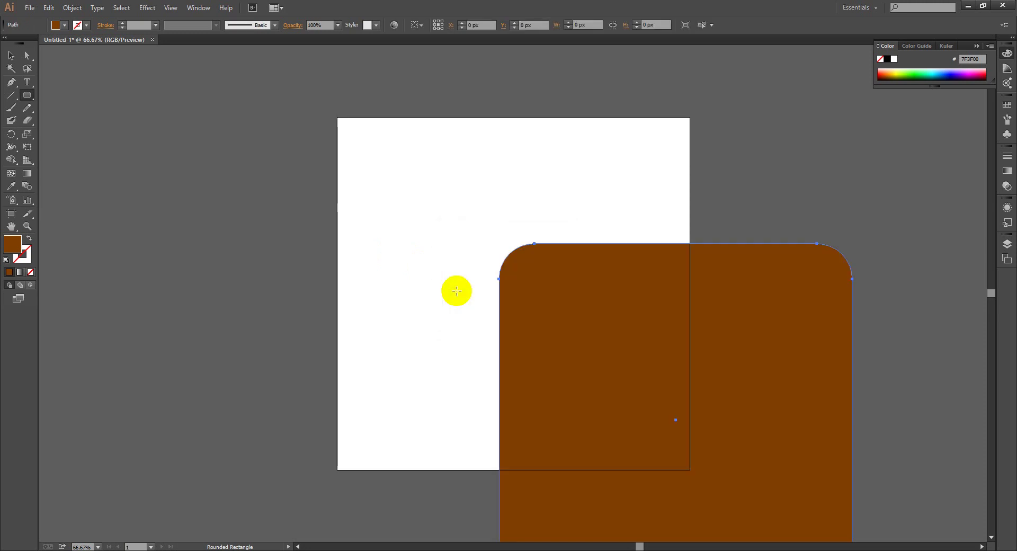
Step: Move the brown rounded rectangle so it lines up with the artboard
{"action": "left_click", "coordinate": [11, 55]}
{"action": "left_click_drag", "start_coordinate": [562, 298], "coordinate": [409, 188]}
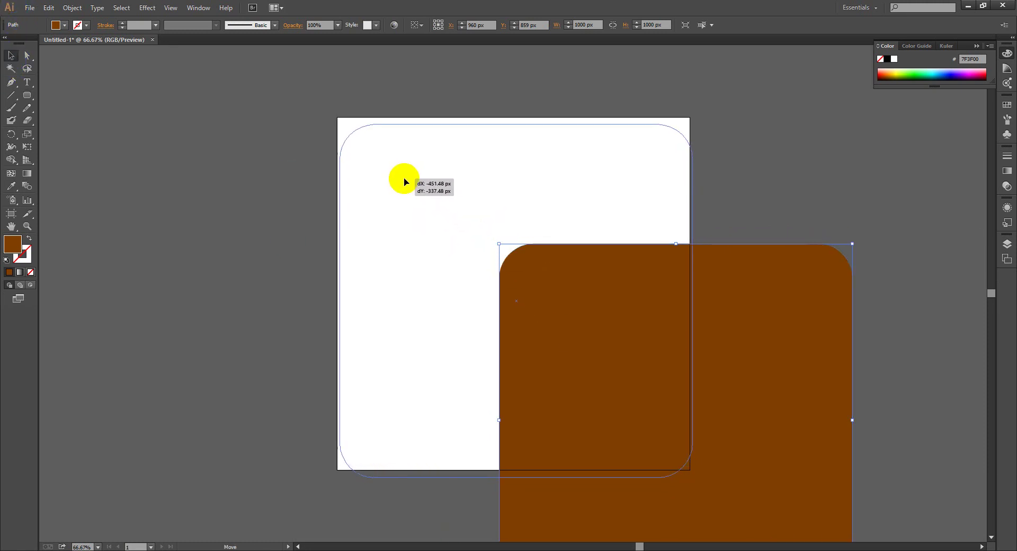
{"action": "left_click_drag", "start_coordinate": [409, 188], "coordinate": [401, 172]}
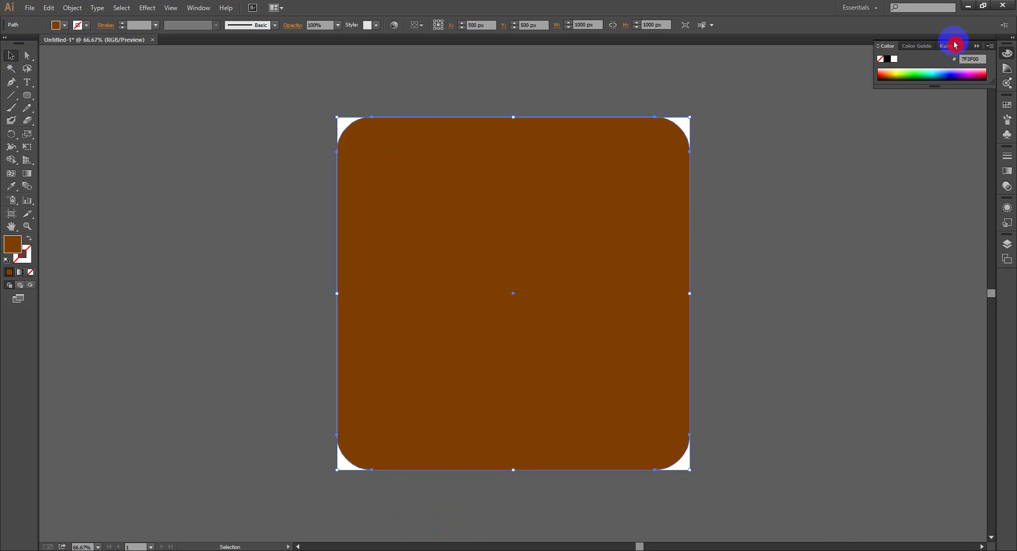
Step: Toggle the side panel dock, browse the Window menu, then delete the rectangle
{"action": "left_click", "coordinate": [1011, 42]}
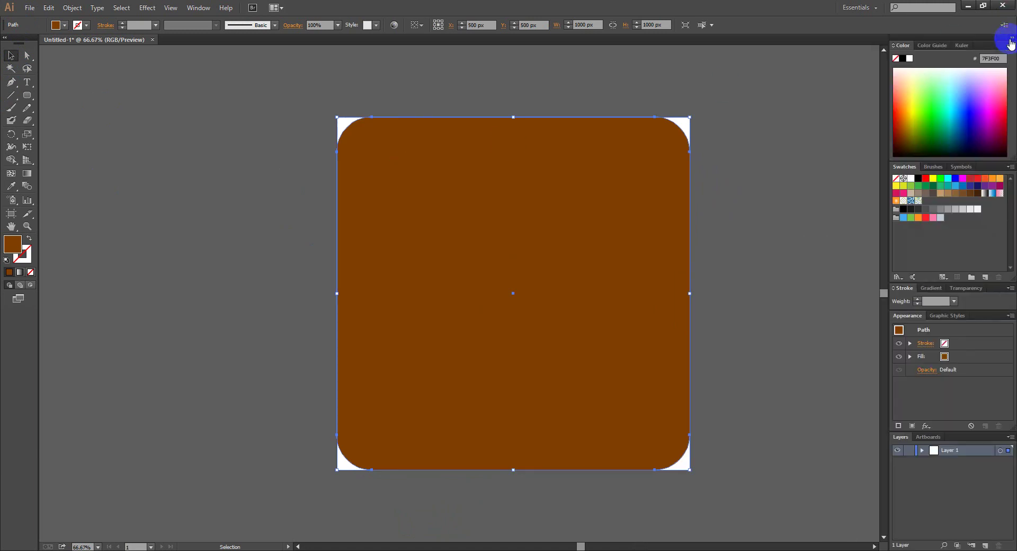
{"action": "left_click", "coordinate": [1010, 42]}
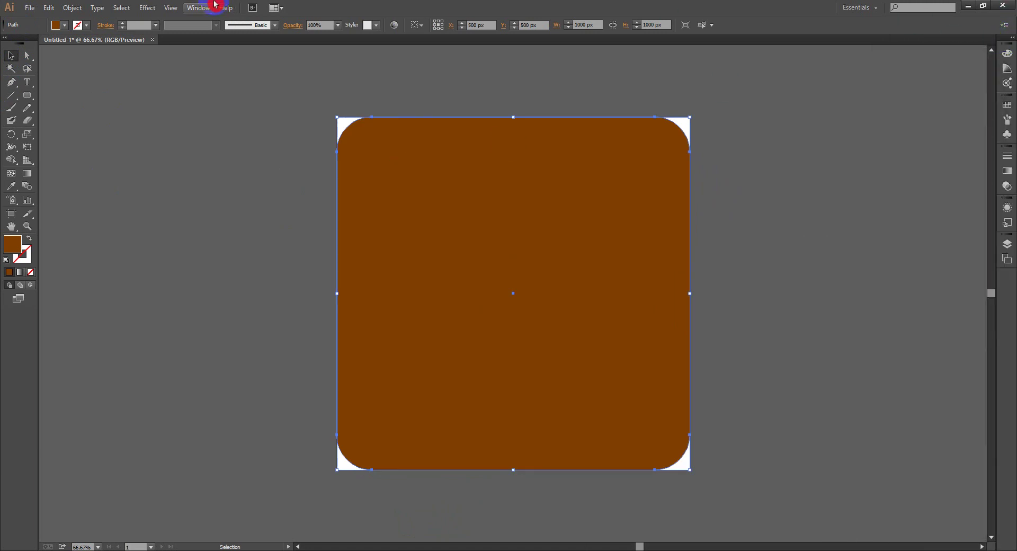
{"action": "left_click", "coordinate": [211, 8]}
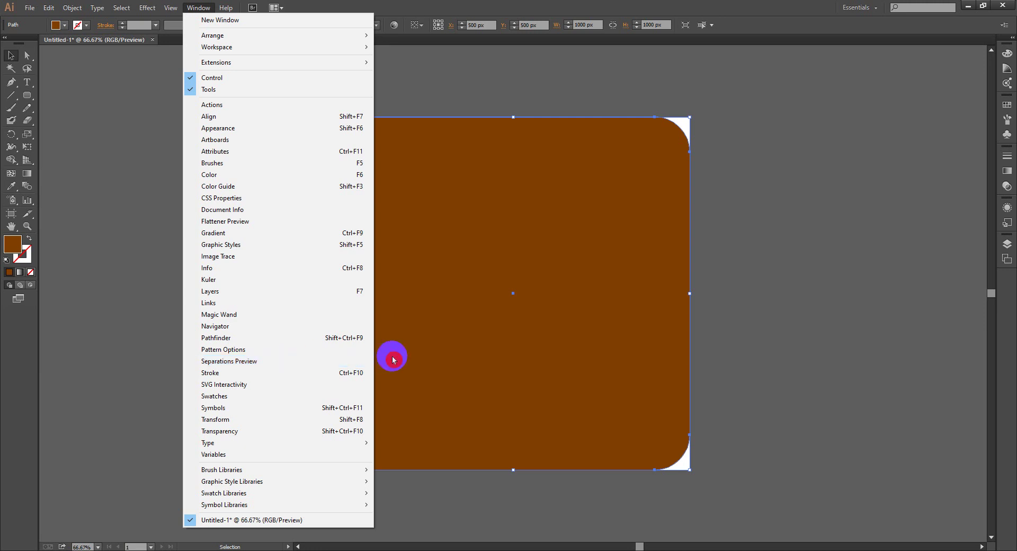
{"action": "left_click", "coordinate": [194, 11]}
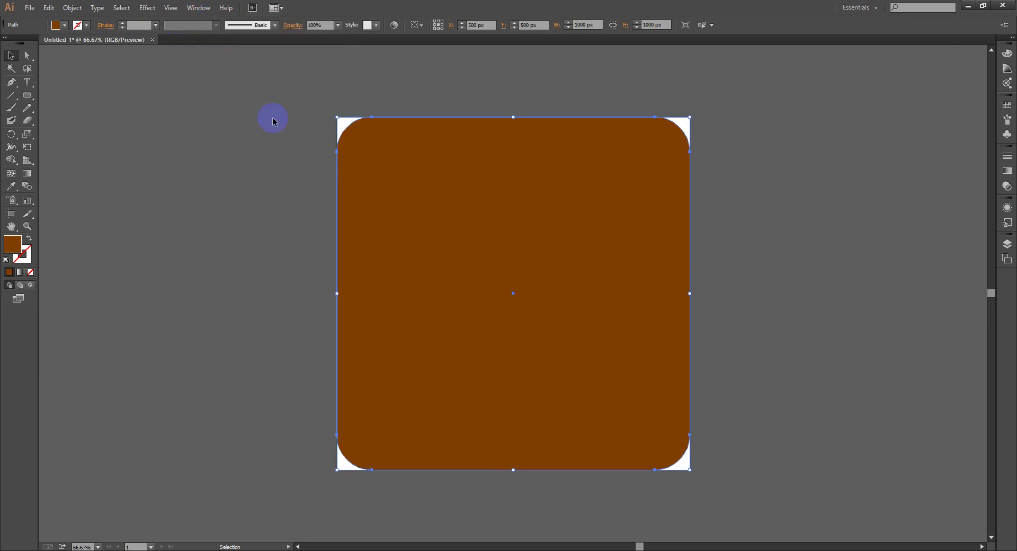
{"action": "key", "text": "Delete"}
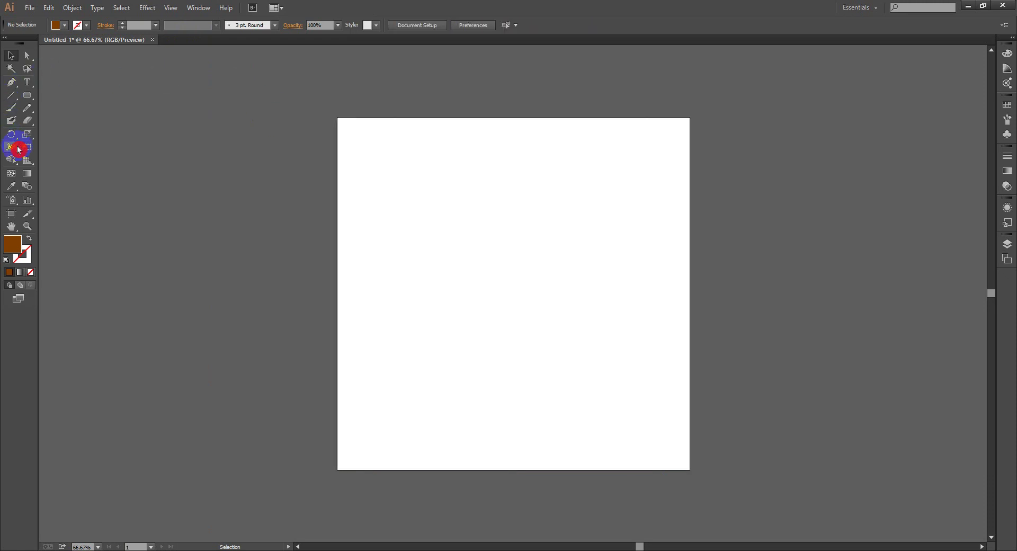
Step: Draw an ellipse, a circle and a centre-out circle, undoing each one
{"action": "left_click", "coordinate": [28, 98]}
{"action": "left_click", "coordinate": [62, 121]}
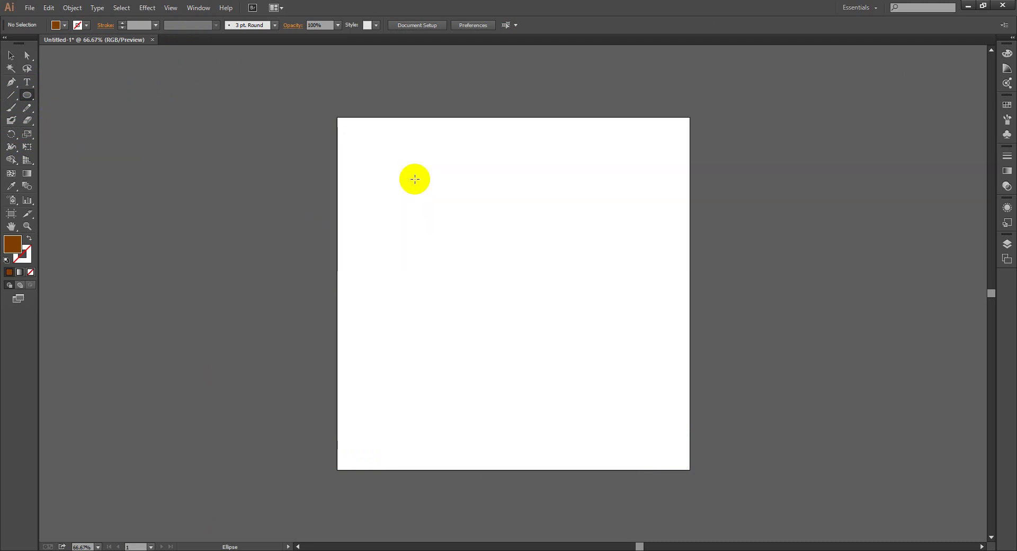
{"action": "left_click_drag", "start_coordinate": [398, 172], "coordinate": [579, 409]}
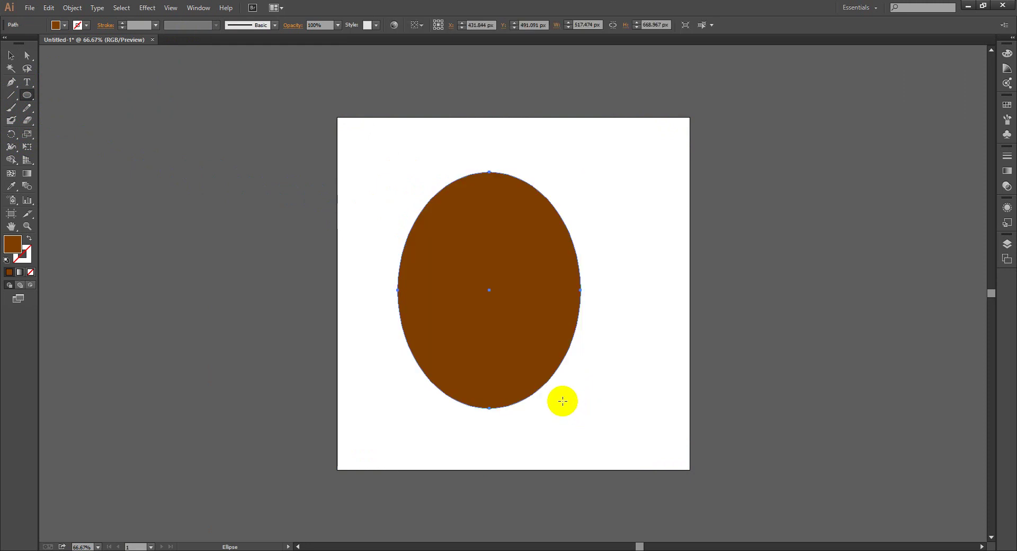
{"action": "key", "text": "ctrl+z"}
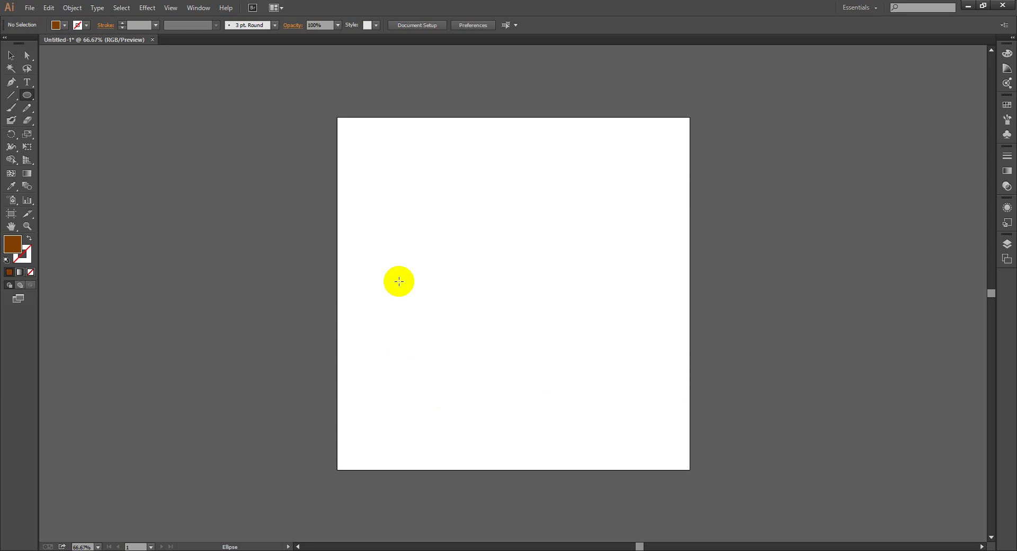
{"action": "left_click_drag", "start_coordinate": [374, 204], "coordinate": [539, 396]}
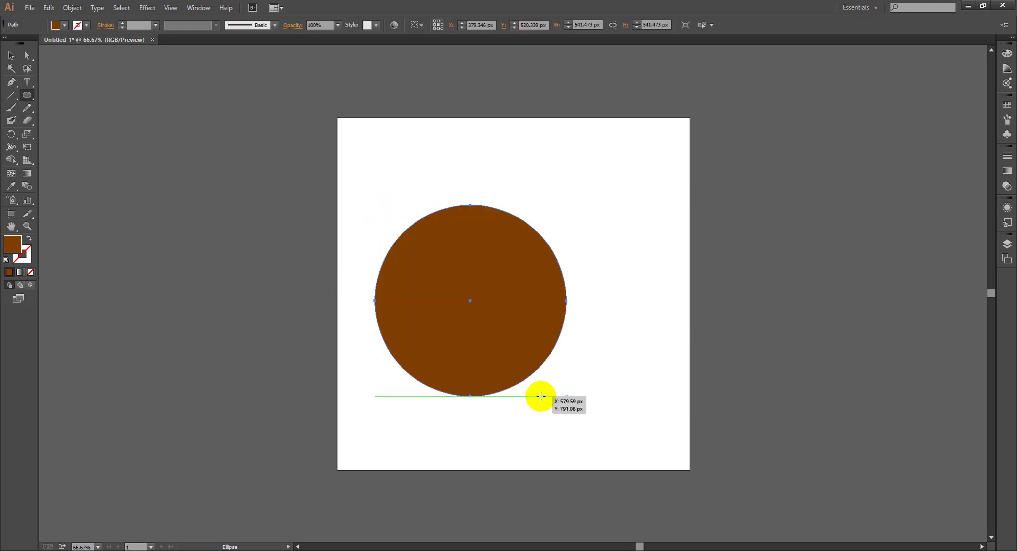
{"action": "key", "text": "ctrl+z"}
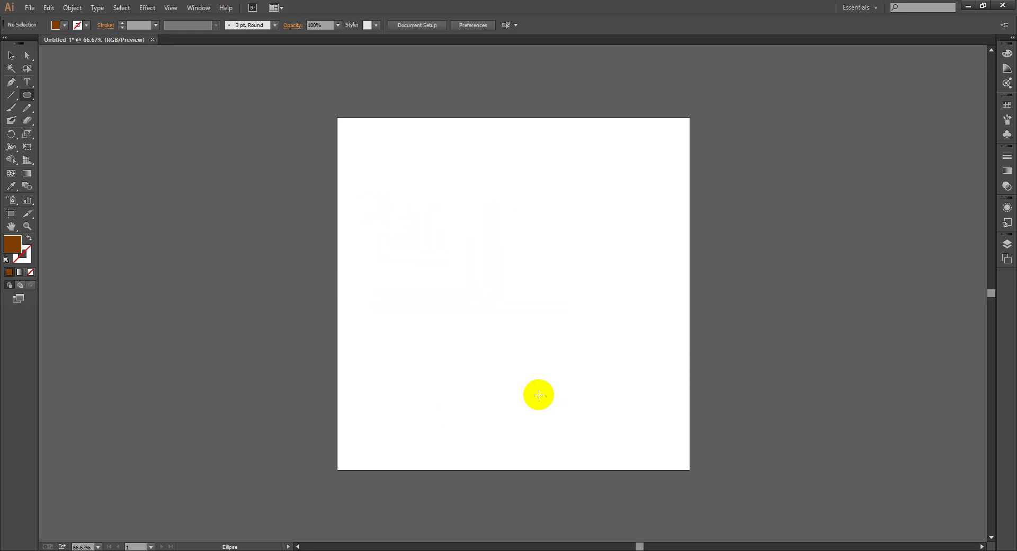
{"action": "mouse_move", "coordinate": [450, 203]}
{"action": "left_mouse_down"}
{"action": "mouse_move", "coordinate": [571, 340]}
{"action": "mouse_move", "coordinate": [518, 265]}
{"action": "left_mouse_up"}
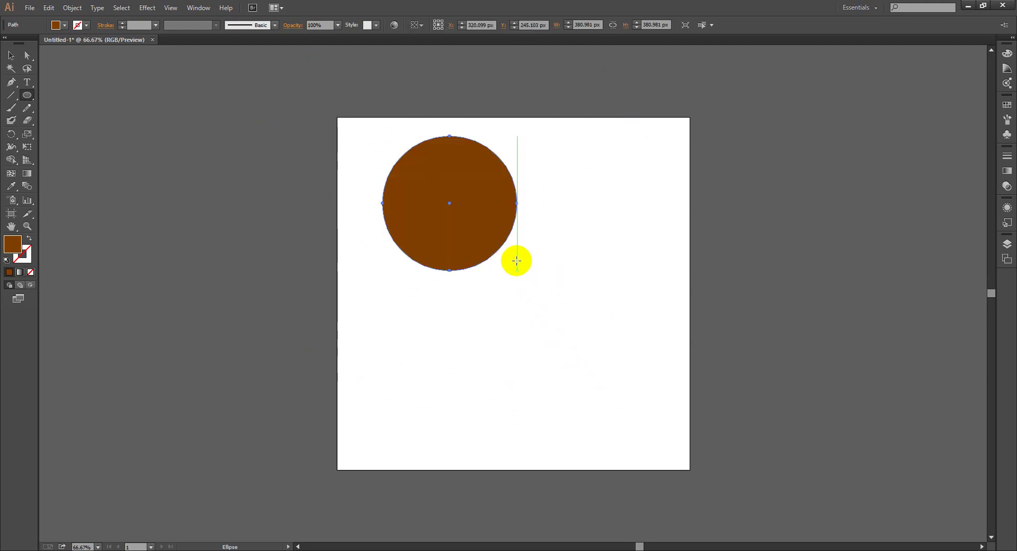
{"action": "key", "text": "ctrl+z"}
Step: Open and cancel the Ellipse size dialog, then choose the Polygon tool
{"action": "left_click", "coordinate": [517, 261]}
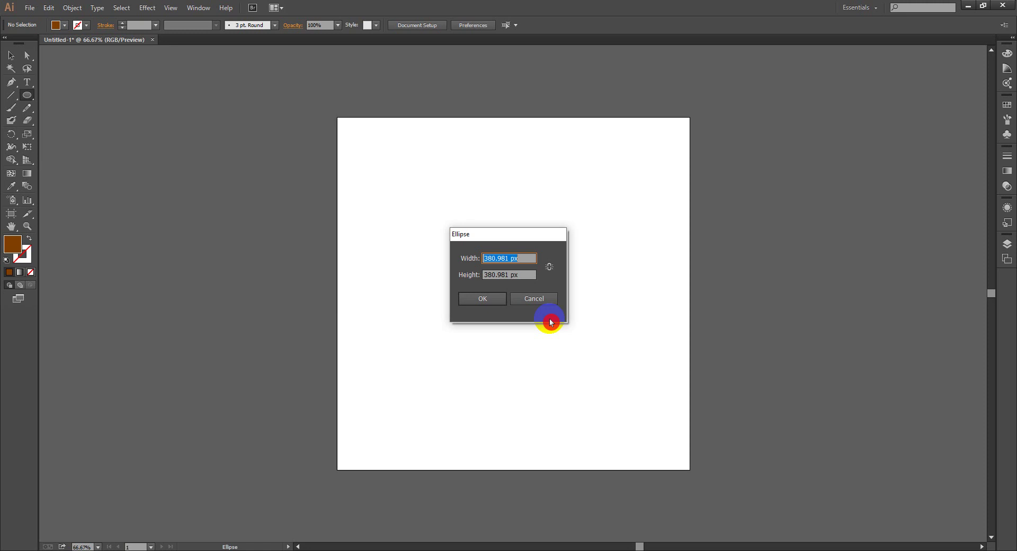
{"action": "left_click", "coordinate": [526, 300]}
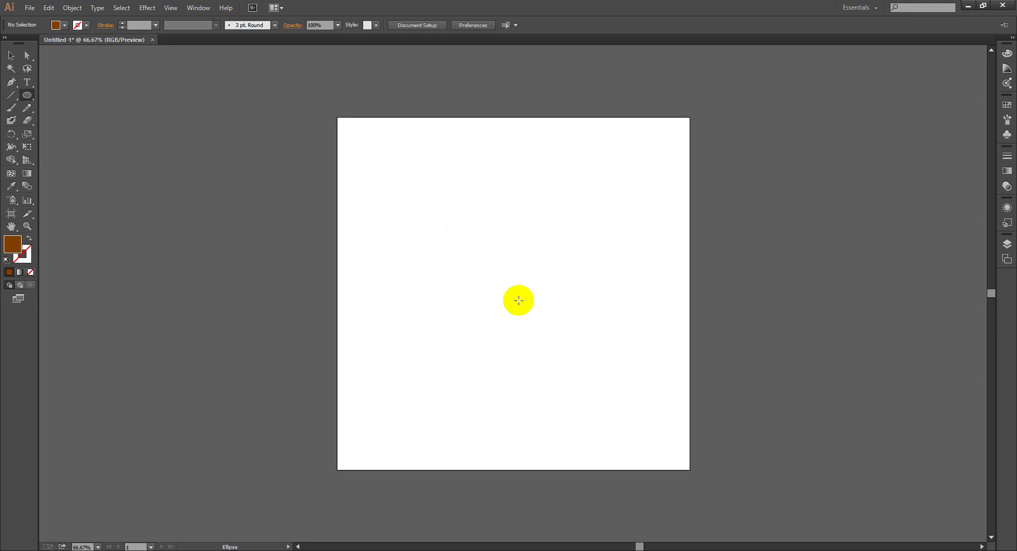
{"action": "left_click", "coordinate": [32, 97]}
{"action": "left_click_drag", "start_coordinate": [32, 98], "coordinate": [73, 132]}
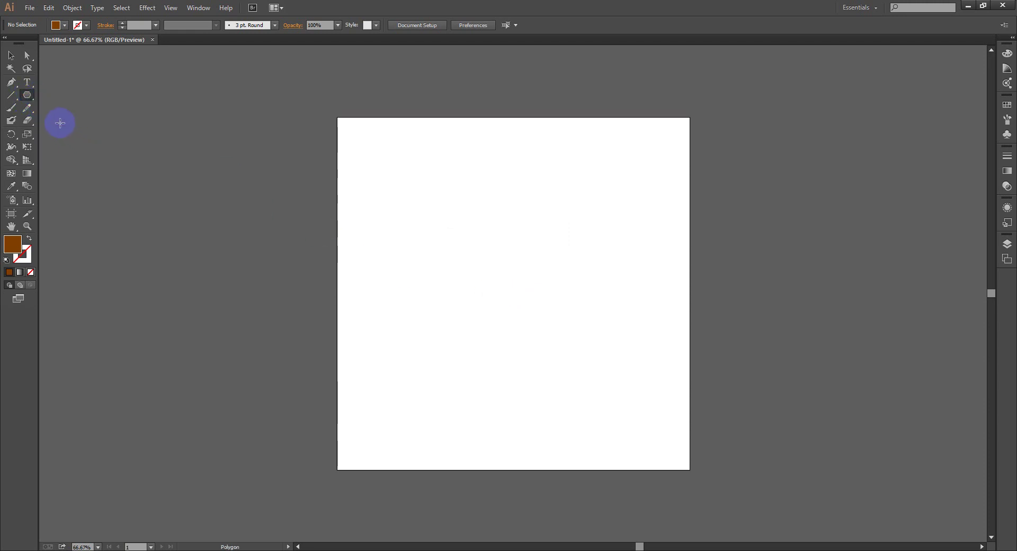
Step: Draw a hexagon with the Polygon tool, then delete it
{"action": "left_click", "coordinate": [40, 105]}
{"action": "mouse_move", "coordinate": [39, 105]}
{"action": "left_mouse_down"}
{"action": "mouse_move", "coordinate": [65, 140]}
{"action": "mouse_move", "coordinate": [20, 99]}
{"action": "mouse_move", "coordinate": [78, 157]}
{"action": "left_mouse_up"}
{"action": "left_click_drag", "start_coordinate": [425, 221], "coordinate": [472, 269]}
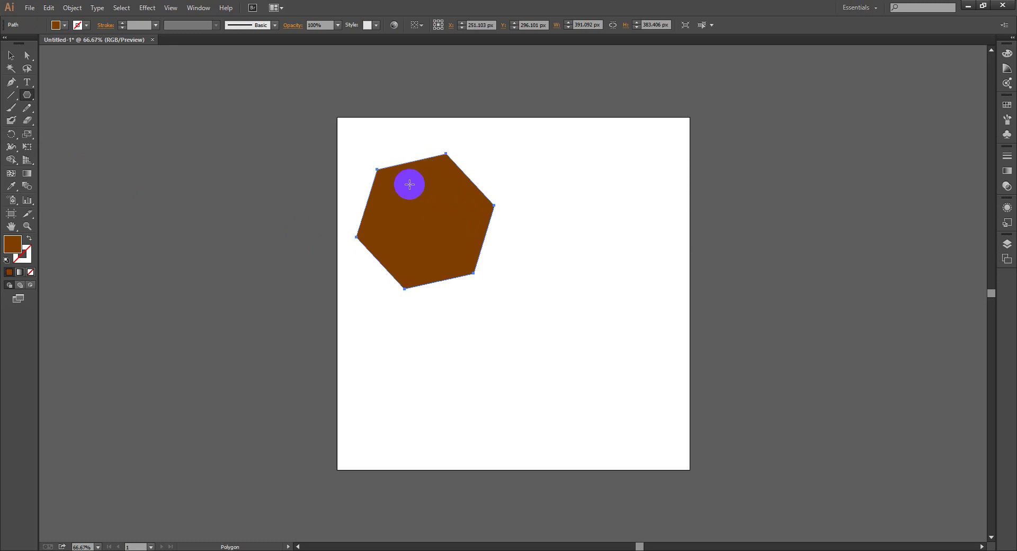
{"action": "key", "text": "Delete"}
Step: Draw and rotate a large 10-sided polygon over the artboard, then delete it
{"action": "left_click", "coordinate": [411, 183]}
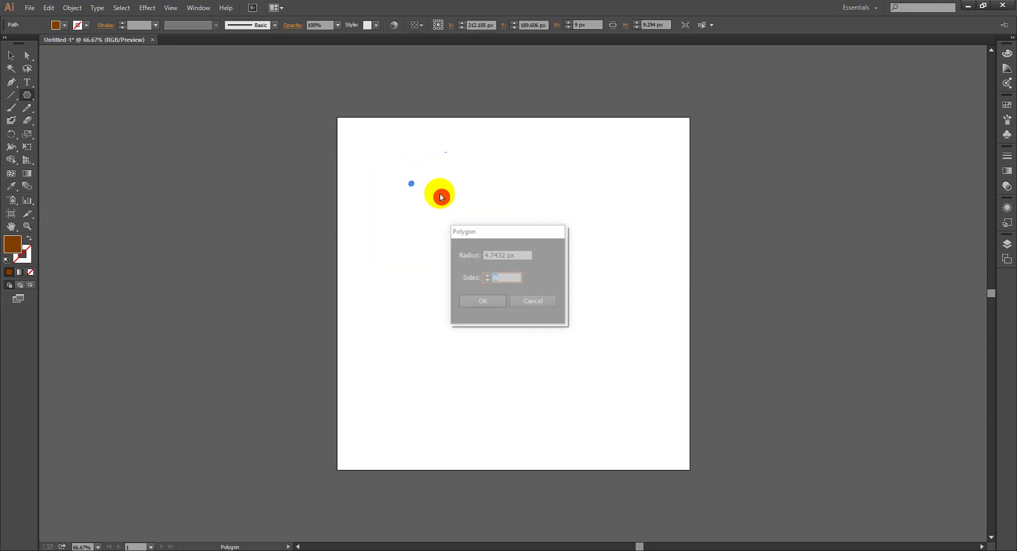
{"action": "left_click", "coordinate": [482, 284]}
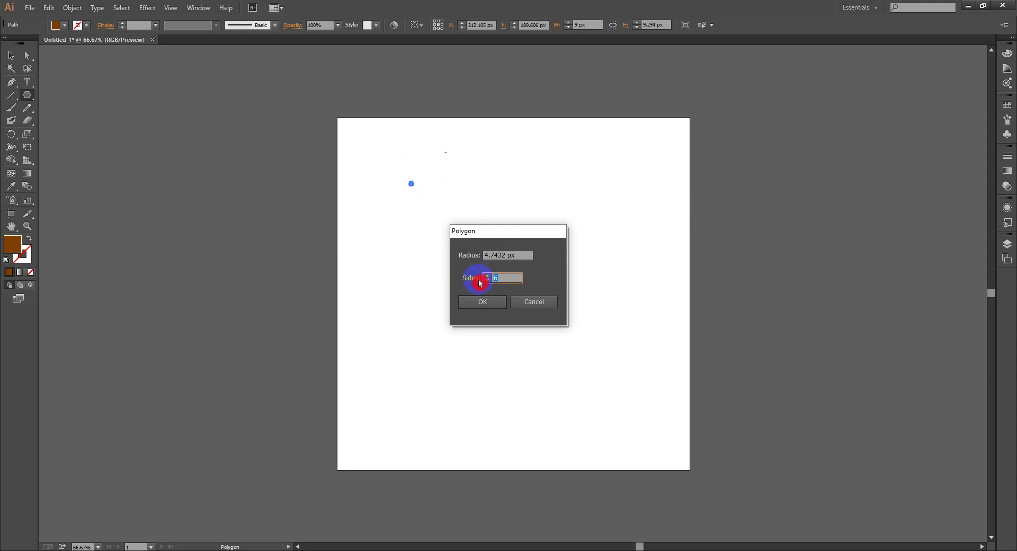
{"action": "type", "text": "10"}
{"action": "key", "text": "Return"}
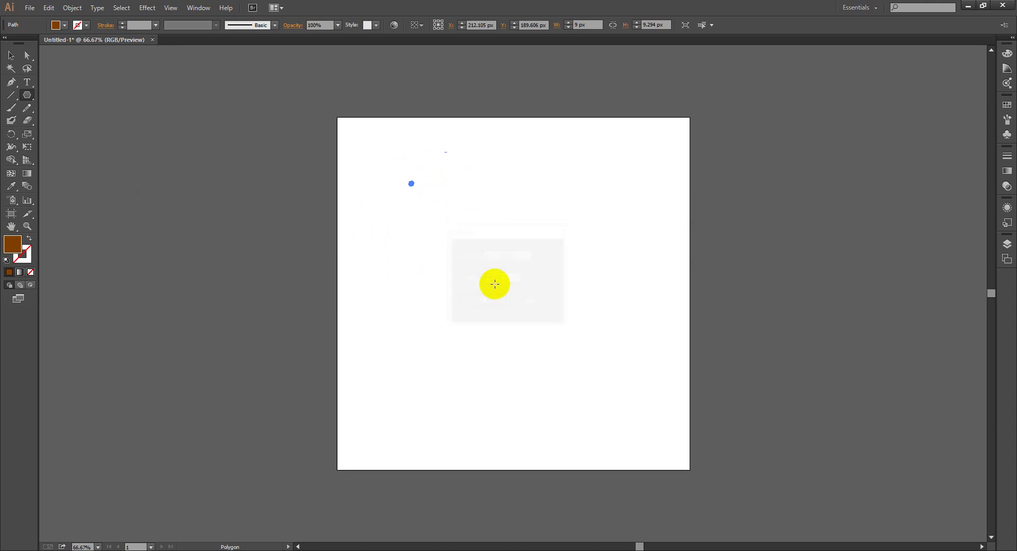
{"action": "left_click_drag", "start_coordinate": [492, 267], "coordinate": [665, 320]}
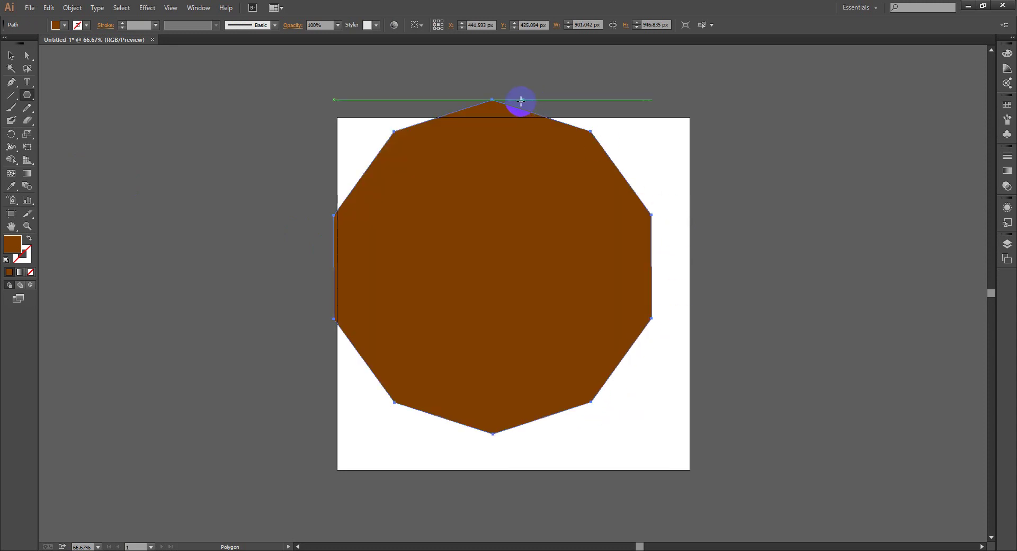
{"action": "left_click_drag", "start_coordinate": [499, 143], "coordinate": [499, 140]}
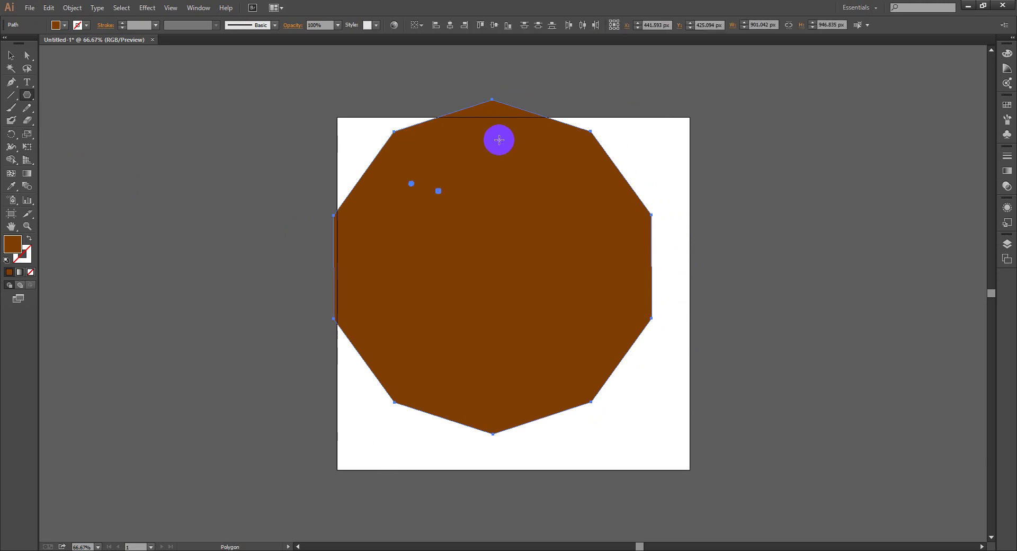
{"action": "key", "text": "Delete"}
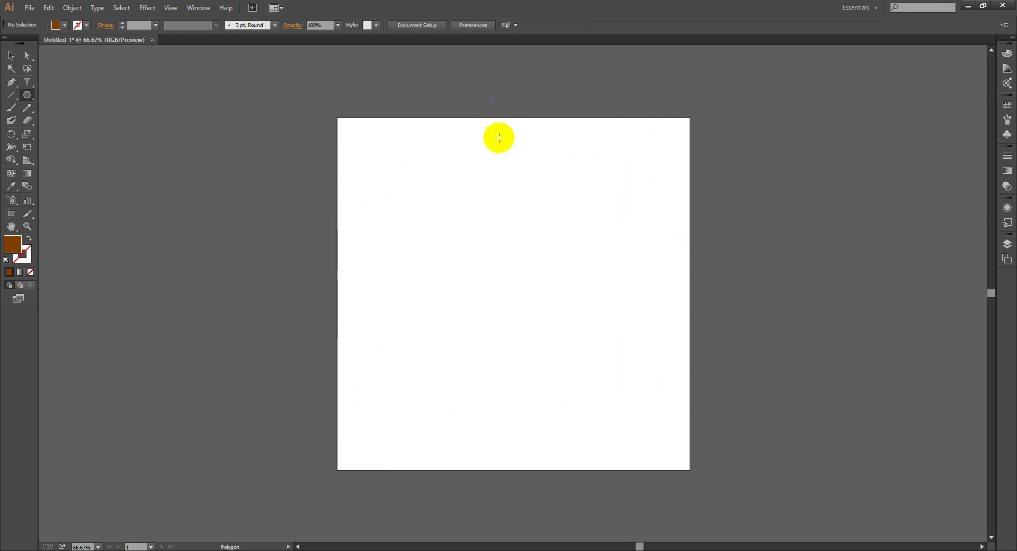
Step: Admit the participant waiting in the Google Meet call and return to Illustrator
{"action": "left_click", "coordinate": [344, 522]}
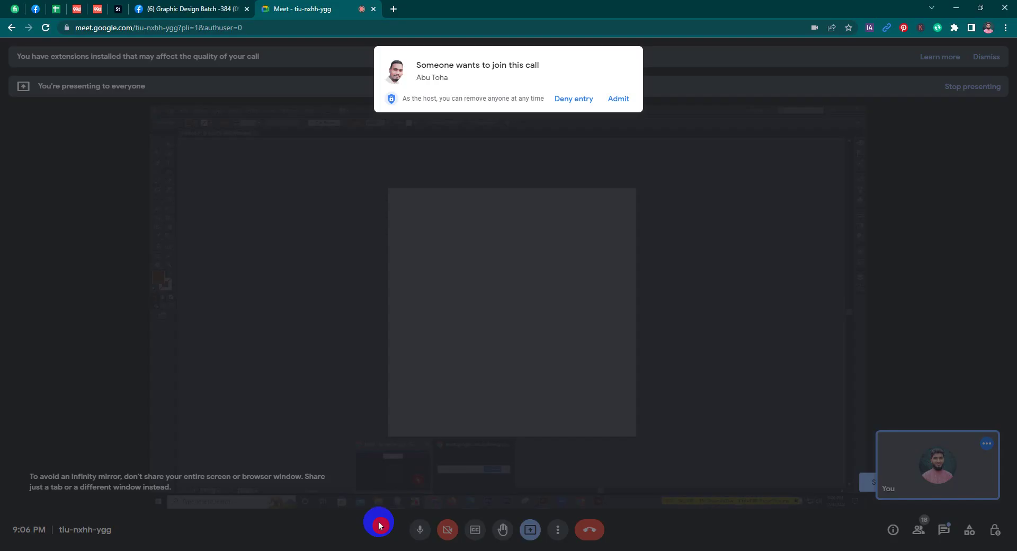
{"action": "left_click", "coordinate": [620, 104]}
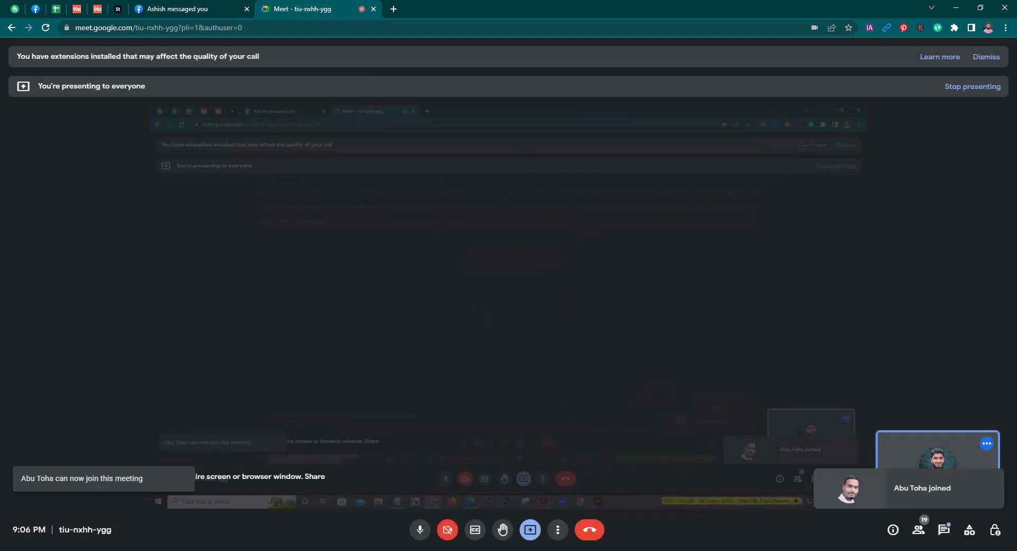
{"action": "key", "text": "alt+Tab"}
{"action": "mouse_move", "coordinate": [25, 97]}
{"action": "left_mouse_down"}
{"action": "mouse_move", "coordinate": [38, 150]}
{"action": "mouse_move", "coordinate": [60, 147]}
{"action": "left_mouse_up"}
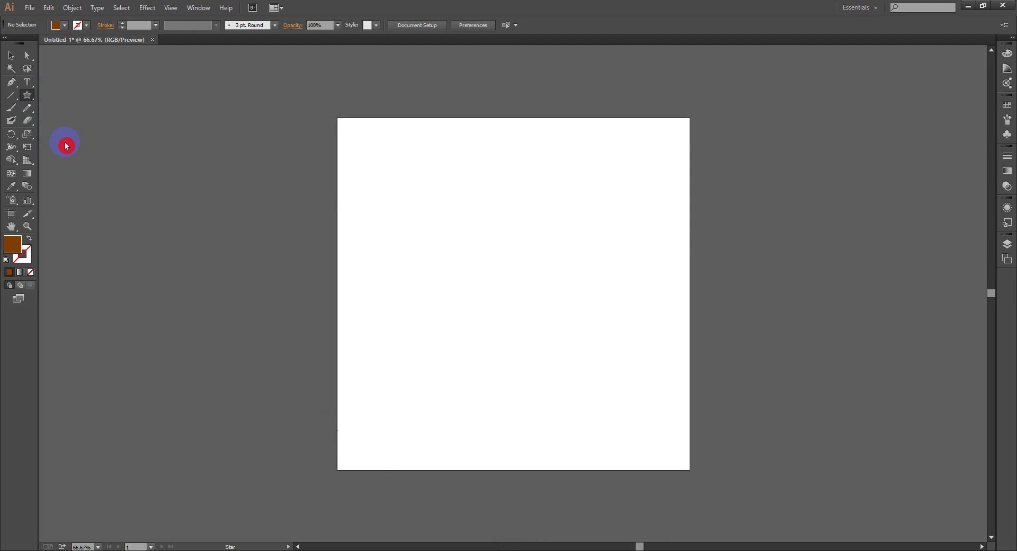
Step: Draw a brown star and delete it, then draw two more stars
{"action": "left_click_drag", "start_coordinate": [438, 235], "coordinate": [484, 303]}
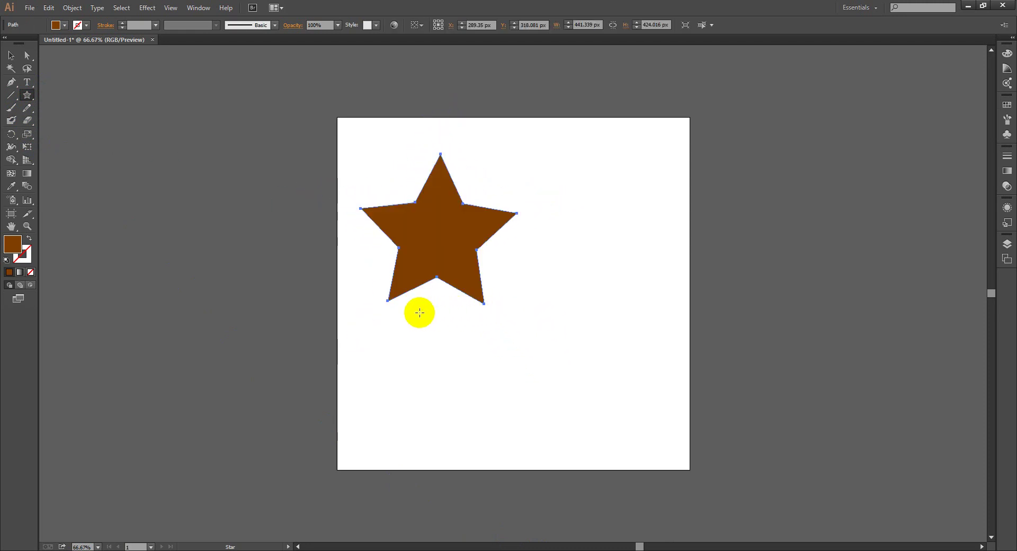
{"action": "key", "text": "Delete"}
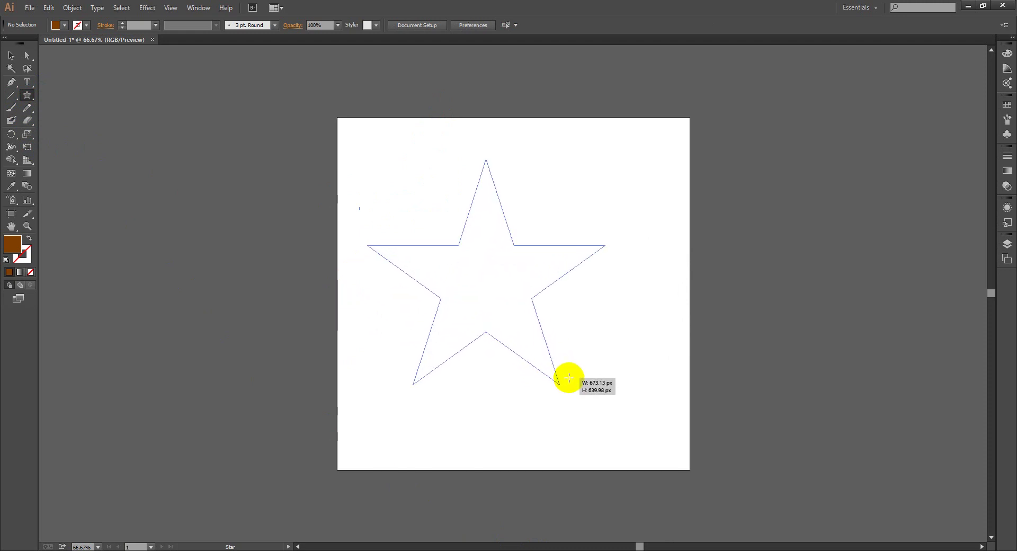
{"action": "left_click_drag", "start_coordinate": [523, 341], "coordinate": [569, 377]}
{"action": "left_click_drag", "start_coordinate": [675, 255], "coordinate": [765, 364]}
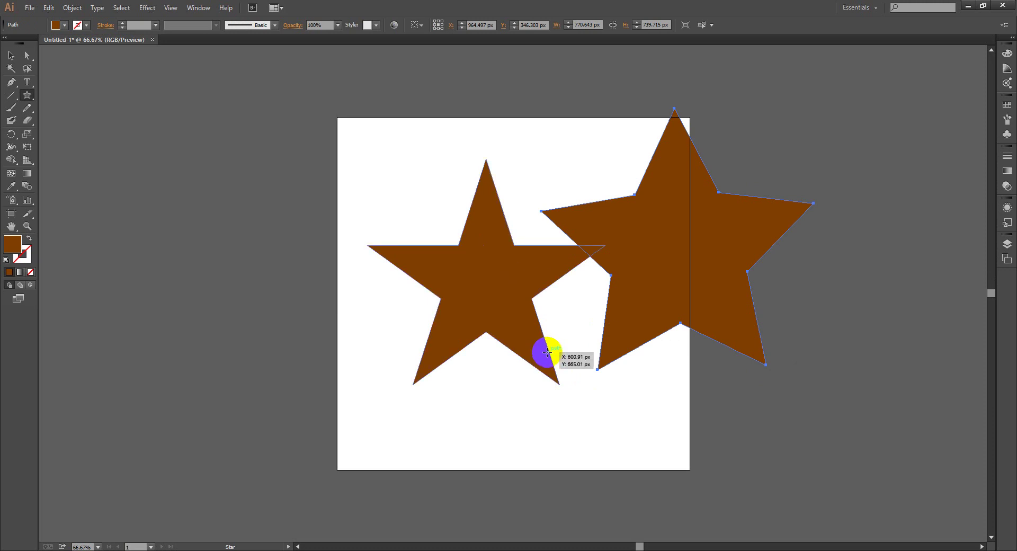
Step: Select and delete both brown stars, then choose the Rectangle tool
{"action": "key", "text": "ctrl"}
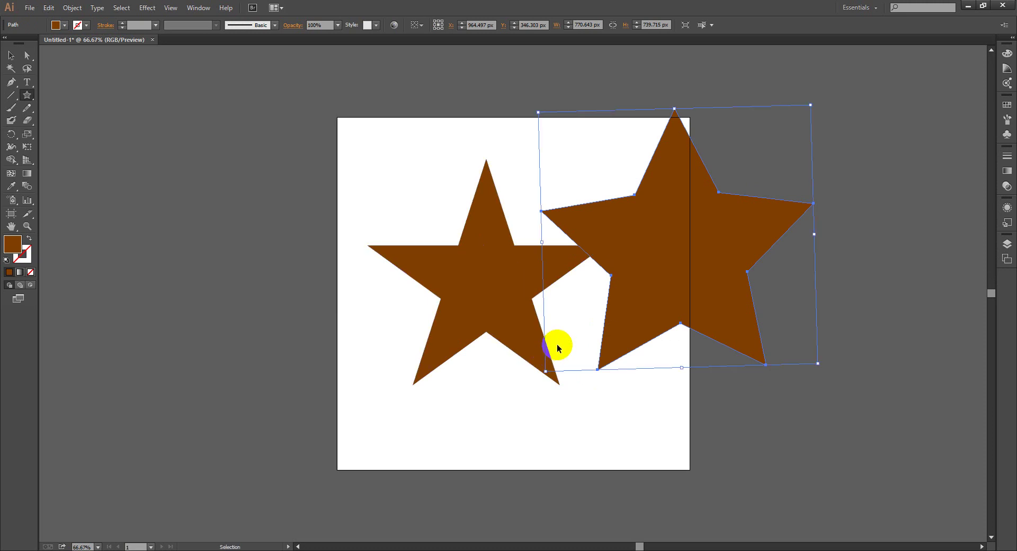
{"action": "left_click", "coordinate": [557, 345], "text": "ctrl+shift"}
{"action": "key", "text": "Delete"}
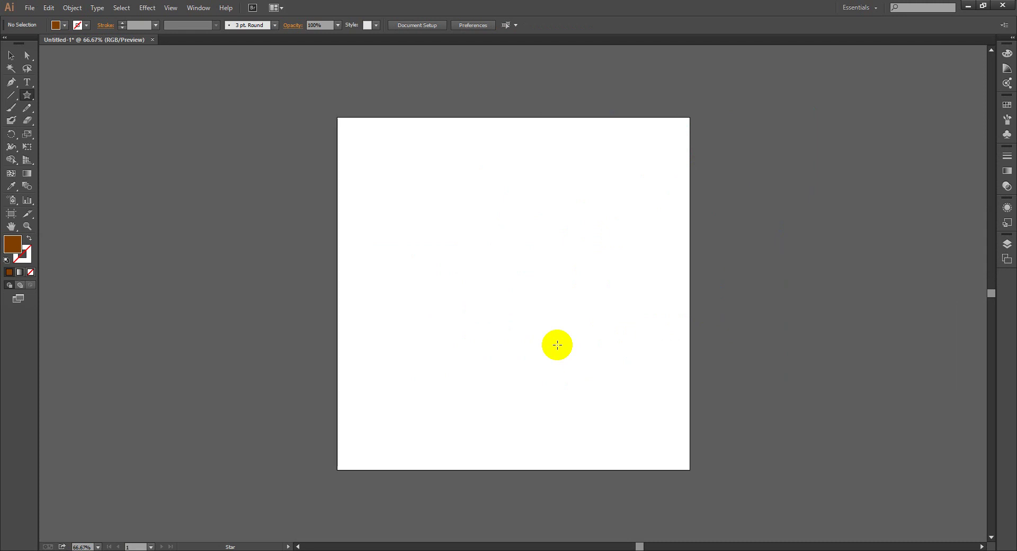
{"action": "left_click_drag", "start_coordinate": [28, 95], "coordinate": [51, 98]}
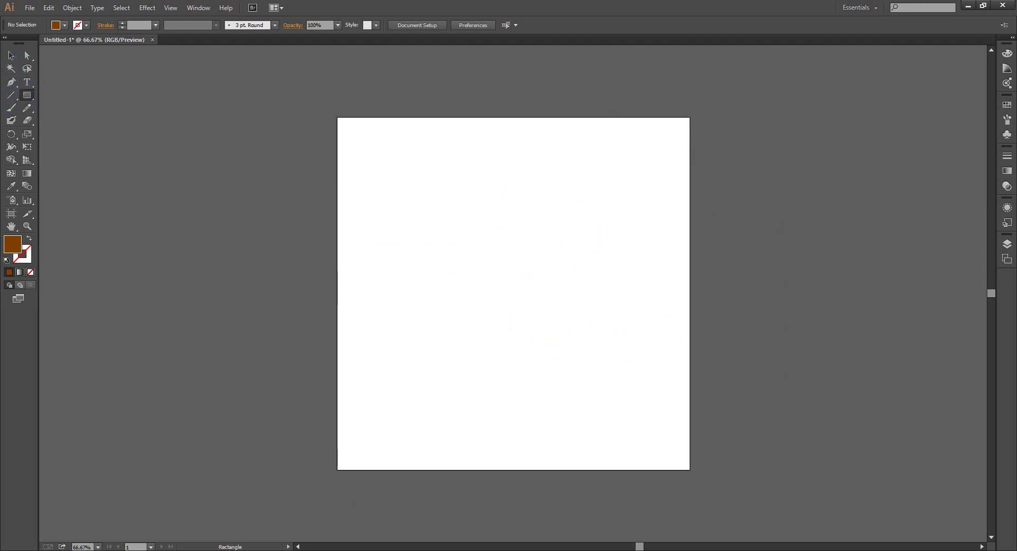
{"action": "key", "text": "alt+Tab"}
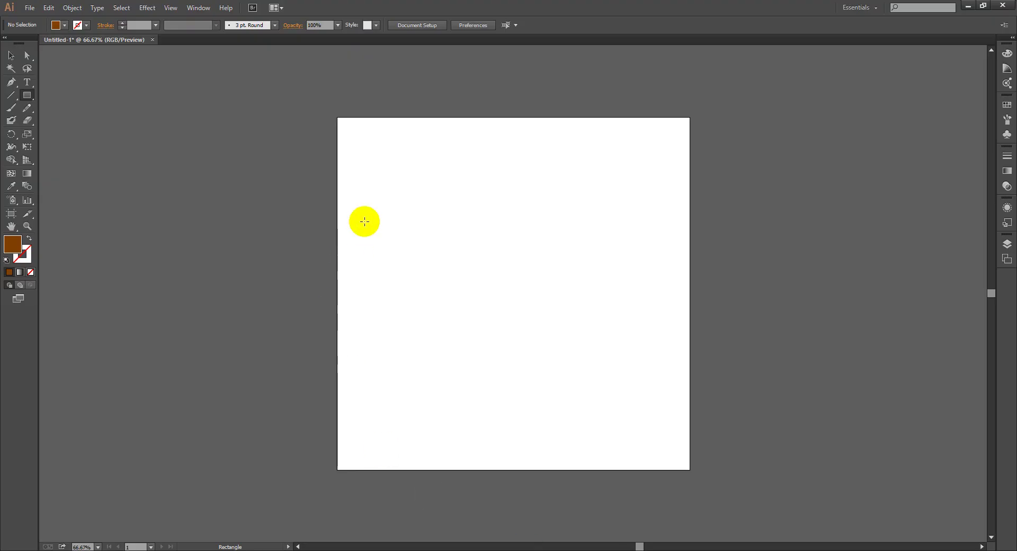
Step: Draw a roughly 348 × 347 px brown square and move it toward the artboard centre
{"action": "left_click_drag", "start_coordinate": [379, 152], "coordinate": [502, 275]}
{"action": "left_click", "coordinate": [11, 55]}
{"action": "mouse_move", "coordinate": [442, 206]}
{"action": "left_mouse_down"}
{"action": "mouse_move", "coordinate": [492, 223]}
{"action": "mouse_move", "coordinate": [422, 194]}
{"action": "mouse_move", "coordinate": [517, 234]}
{"action": "left_mouse_up"}
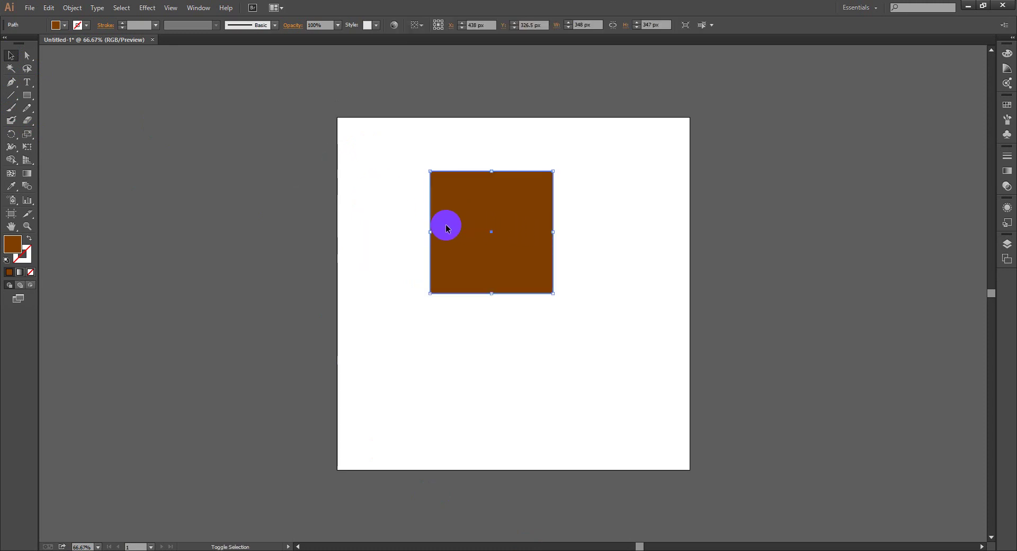
Step: Alt-drag a copy of the brown square and place the two squares side by side
{"action": "left_click_drag", "start_coordinate": [499, 231], "coordinate": [398, 362]}
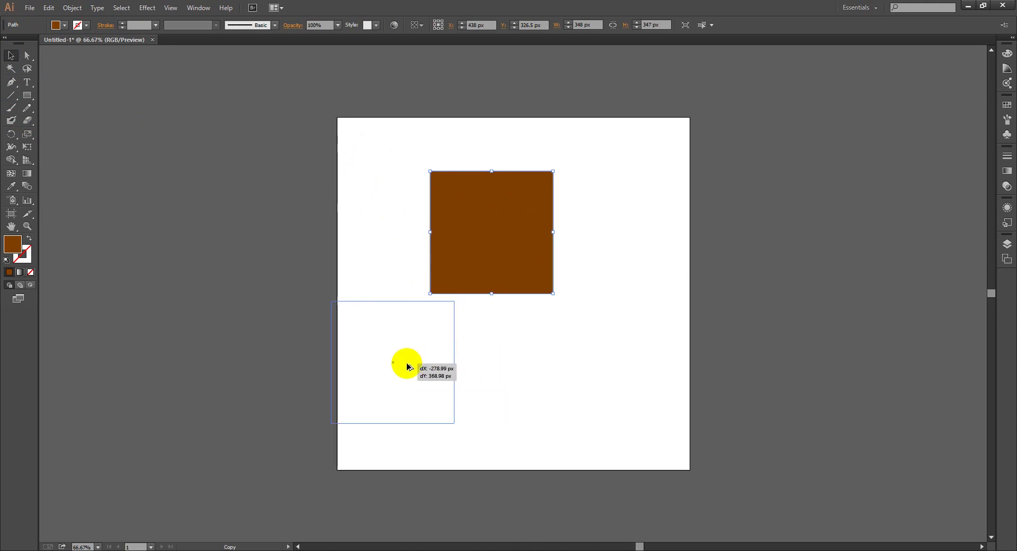
{"action": "left_click", "coordinate": [386, 244]}
{"action": "left_click_drag", "start_coordinate": [450, 254], "coordinate": [494, 233]}
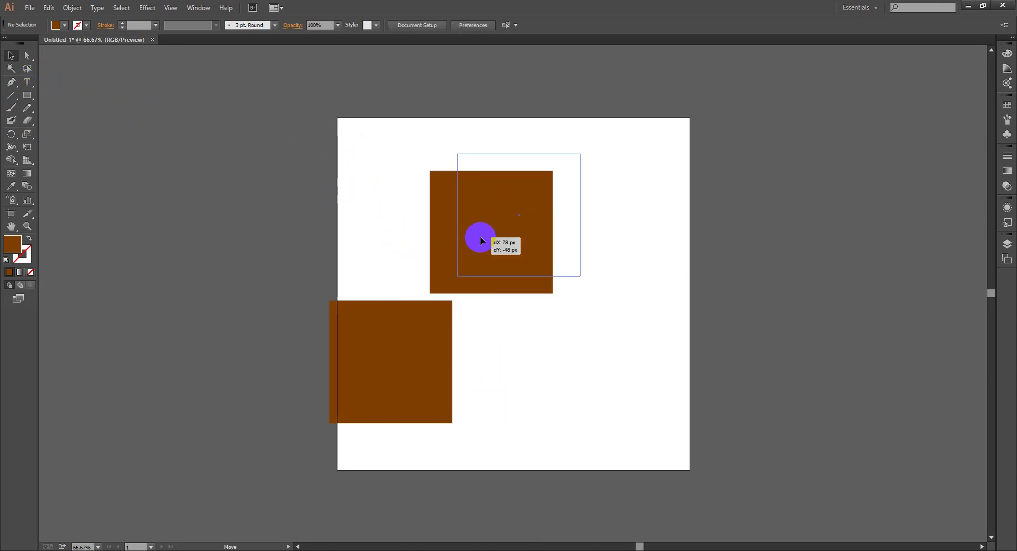
{"action": "left_click_drag", "start_coordinate": [405, 340], "coordinate": [419, 189]}
{"action": "left_click_drag", "start_coordinate": [438, 145], "coordinate": [503, 196]}
{"action": "left_click_drag", "start_coordinate": [506, 202], "coordinate": [529, 244]}
{"action": "mouse_move", "coordinate": [431, 171]}
{"action": "left_mouse_down"}
{"action": "mouse_move", "coordinate": [537, 260]}
{"action": "mouse_move", "coordinate": [518, 245]}
{"action": "left_mouse_up"}
Step: Marquee-select both squares, then single out the right-hand square
{"action": "left_click", "coordinate": [372, 171]}
{"action": "left_click_drag", "start_coordinate": [335, 197], "coordinate": [714, 397]}
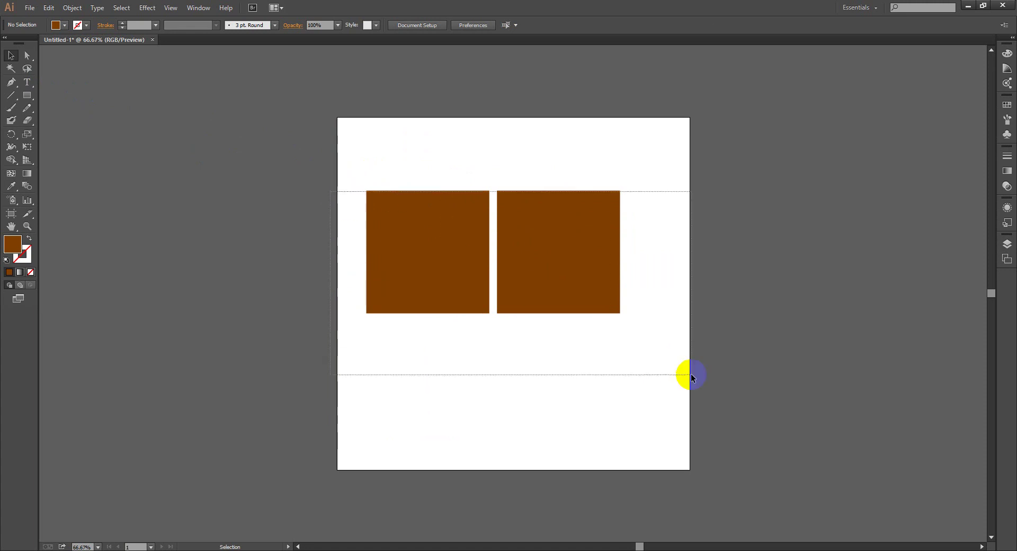
{"action": "left_click", "coordinate": [604, 393]}
{"action": "left_click", "coordinate": [434, 286]}
{"action": "left_click", "coordinate": [544, 276]}
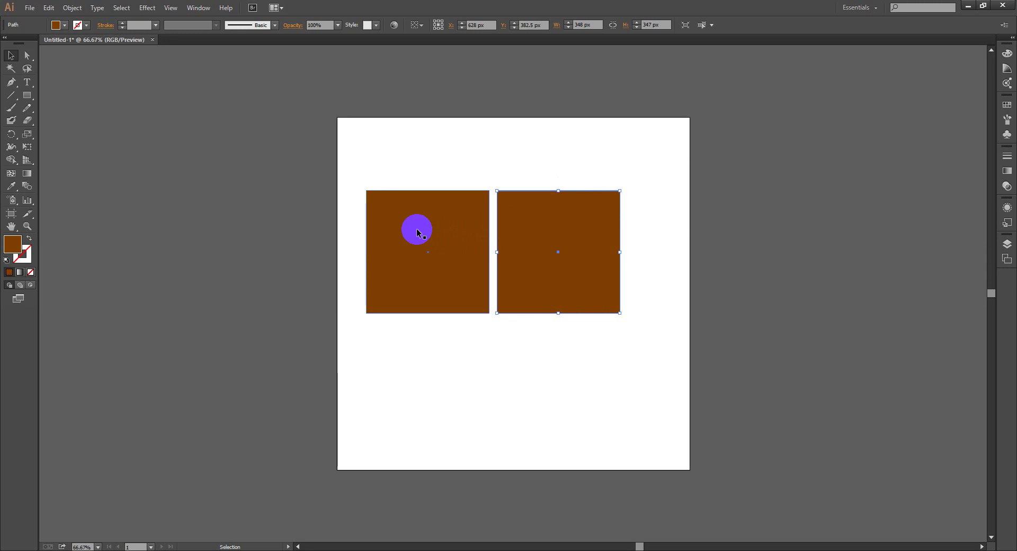
Step: Delete the right square and move the remaining square's top-left anchor inward
{"action": "key", "text": "Delete"}
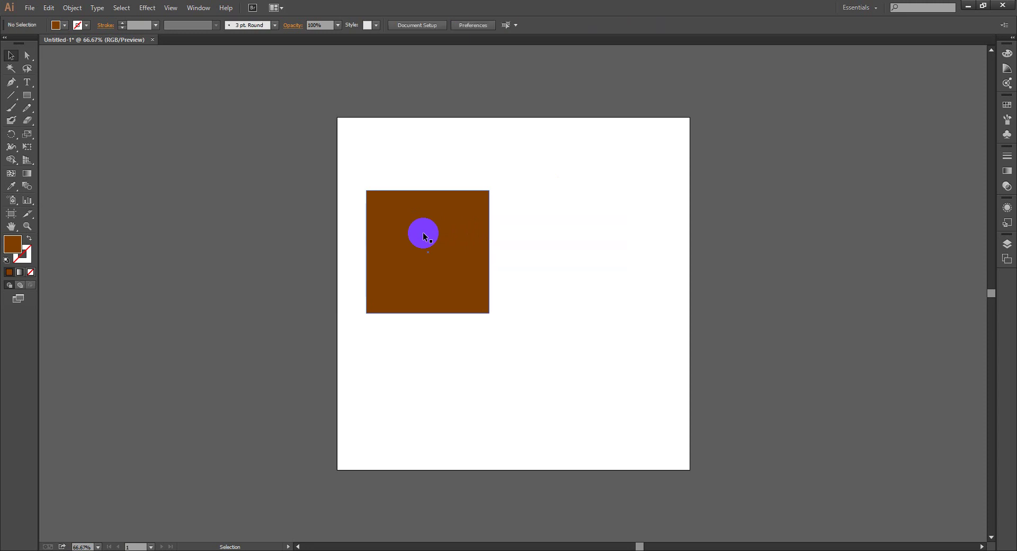
{"action": "left_click", "coordinate": [32, 62]}
{"action": "left_click_drag", "start_coordinate": [352, 172], "coordinate": [413, 219]}
{"action": "mouse_move", "coordinate": [366, 190]}
{"action": "left_mouse_down"}
{"action": "mouse_move", "coordinate": [458, 280]}
{"action": "mouse_move", "coordinate": [355, 199]}
{"action": "left_mouse_up"}
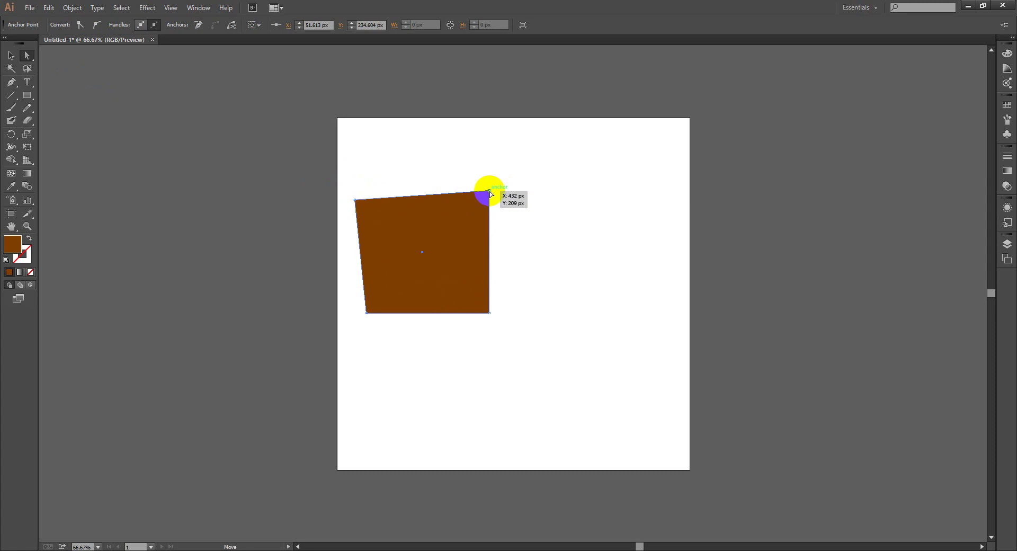
Step: Pull the top corner anchors toward the centre into a point, then delete the shape
{"action": "left_click_drag", "start_coordinate": [489, 192], "coordinate": [418, 186]}
{"action": "left_click_drag", "start_coordinate": [355, 202], "coordinate": [427, 278]}
{"action": "left_click", "coordinate": [462, 280]}
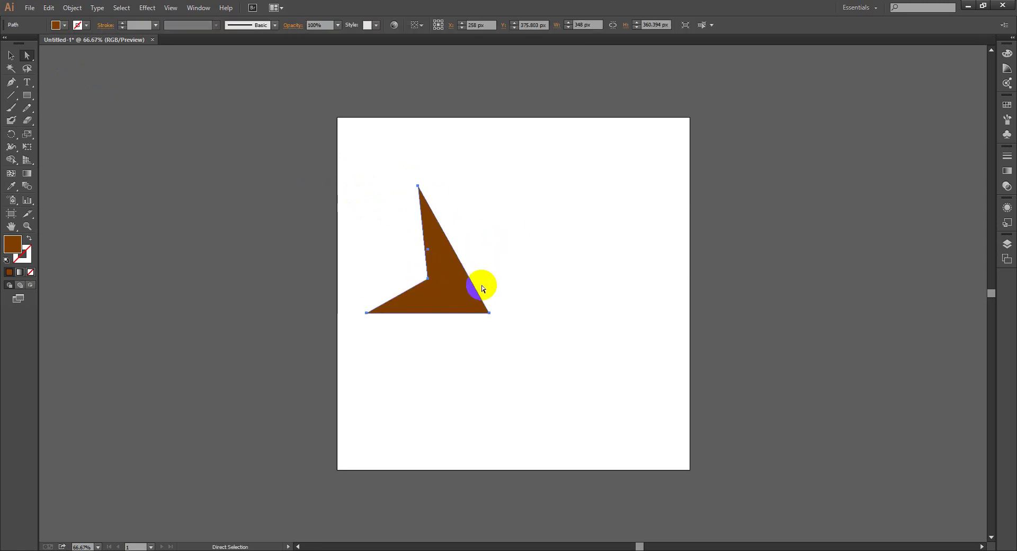
{"action": "key", "text": "Delete"}
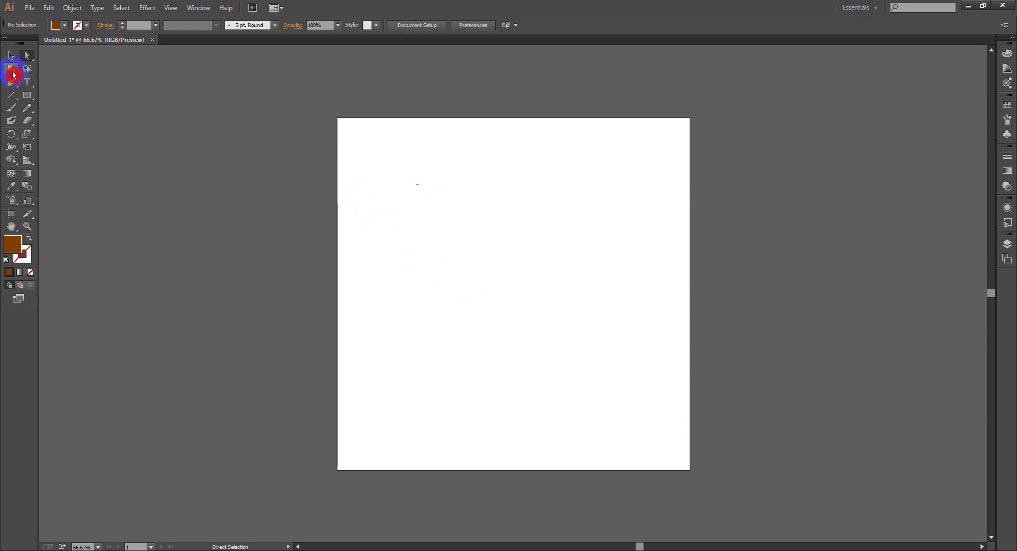
Step: Draw a brown rectangle on the artboard and copy it
{"action": "left_click", "coordinate": [25, 96]}
{"action": "left_click_drag", "start_coordinate": [382, 198], "coordinate": [494, 325]}
{"action": "left_click", "coordinate": [11, 55]}
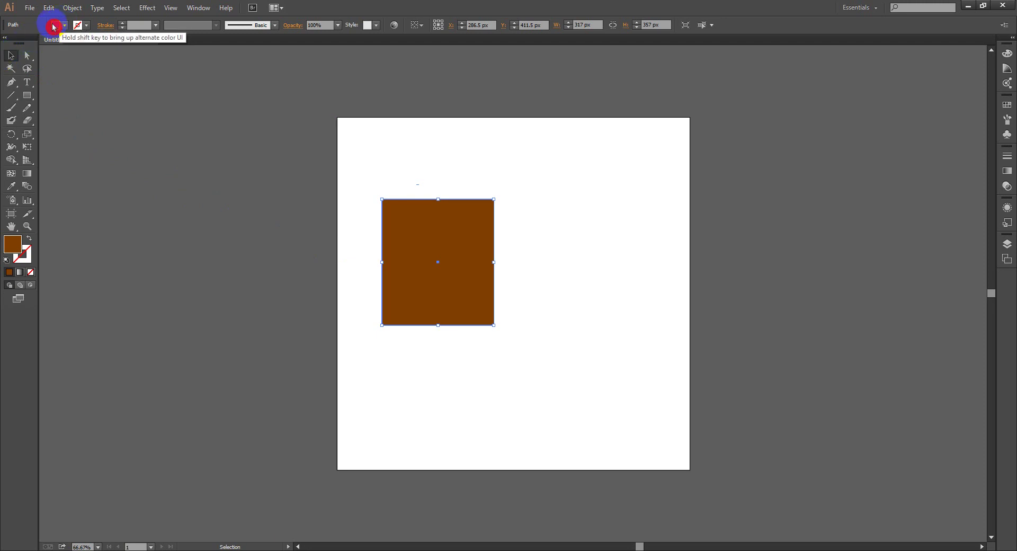
{"action": "left_click", "coordinate": [48, 8]}
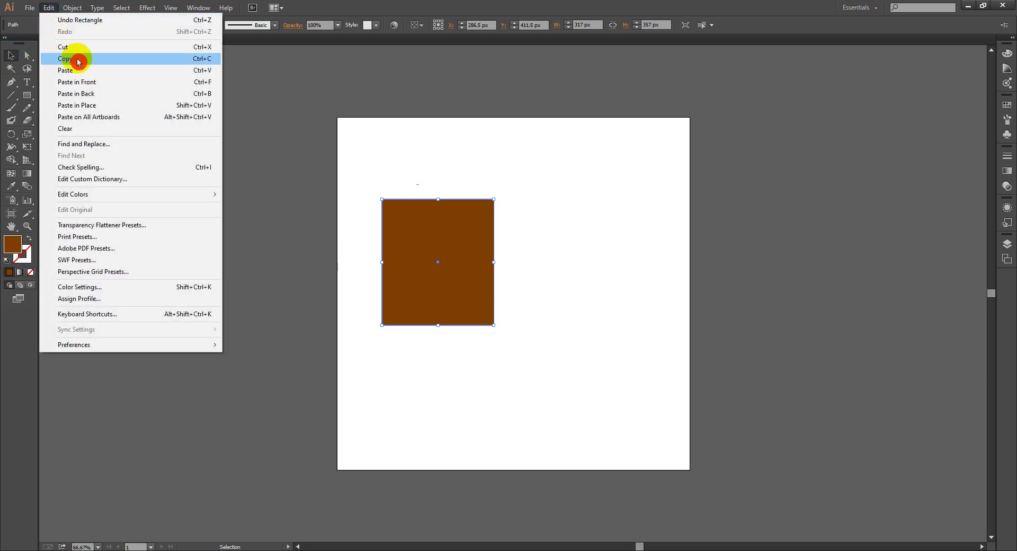
{"action": "left_click", "coordinate": [78, 60]}
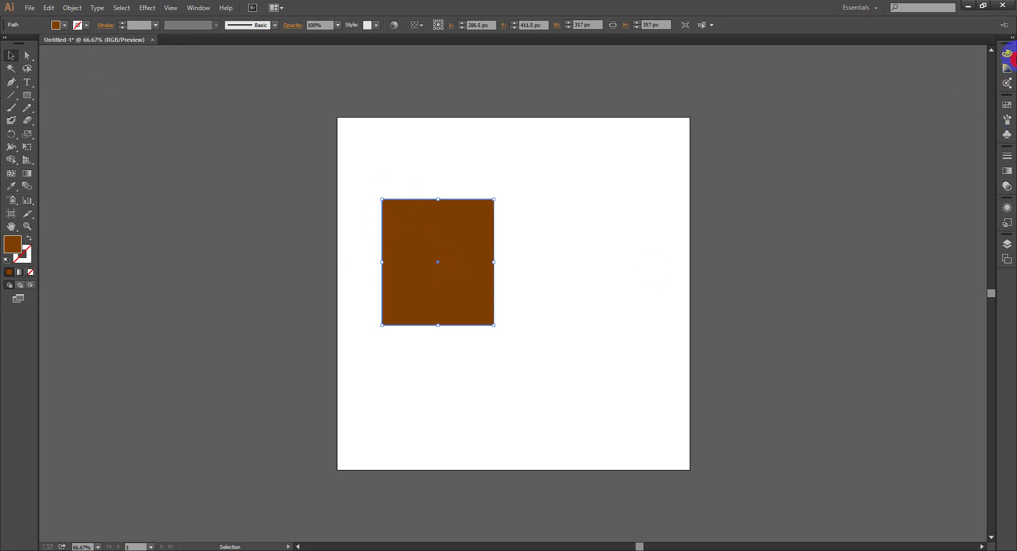
Step: Fill the original dark blue and paste a copy up-left, coloured cyan
{"action": "left_click", "coordinate": [1007, 53]}
{"action": "left_click", "coordinate": [950, 72]}
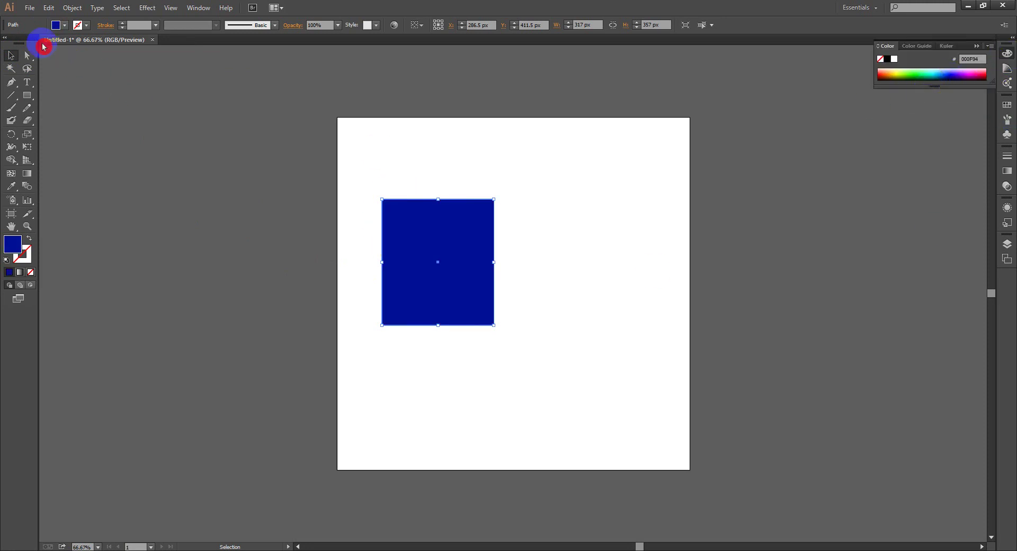
{"action": "left_click", "coordinate": [52, 9]}
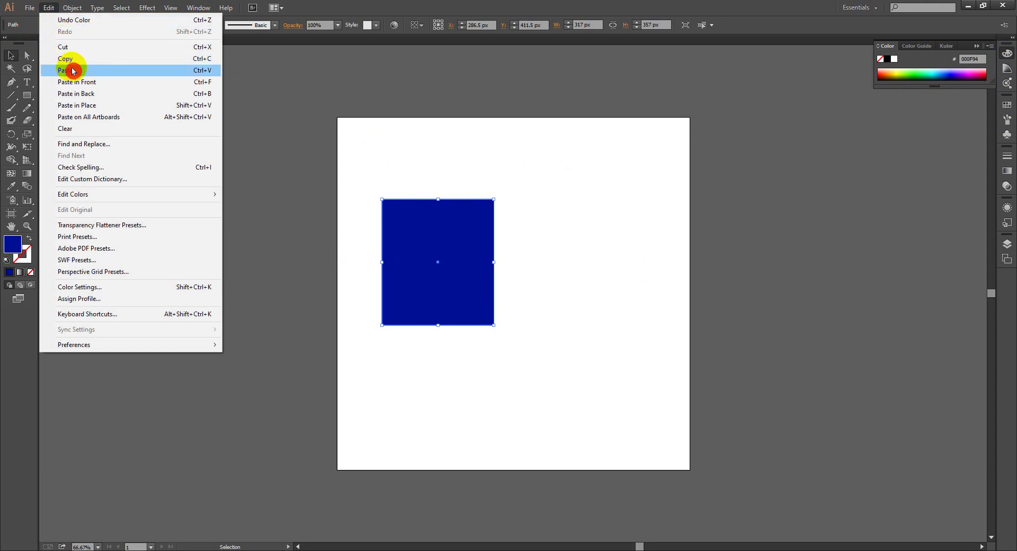
{"action": "left_click", "coordinate": [204, 75]}
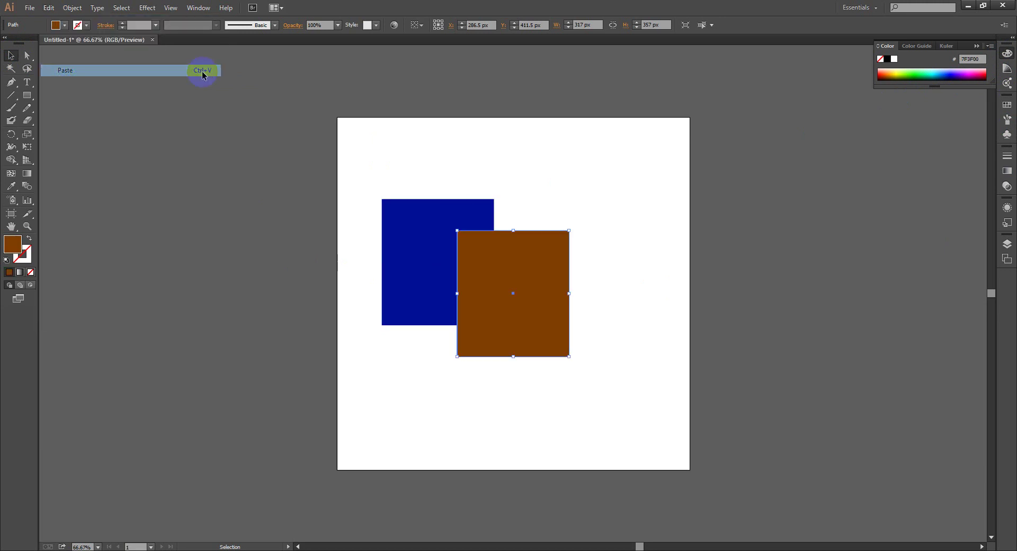
{"action": "left_click_drag", "start_coordinate": [537, 306], "coordinate": [487, 249]}
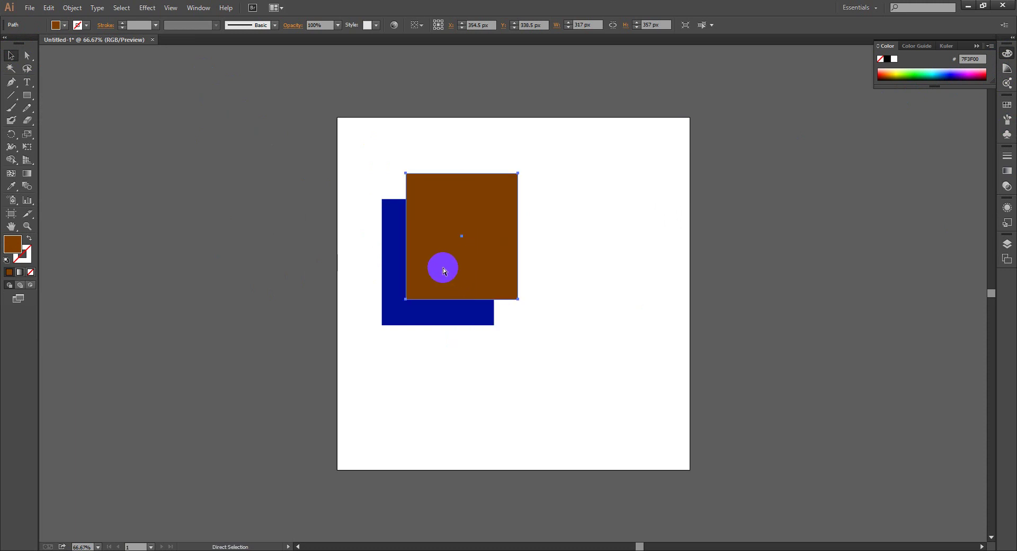
{"action": "left_click", "coordinate": [935, 72]}
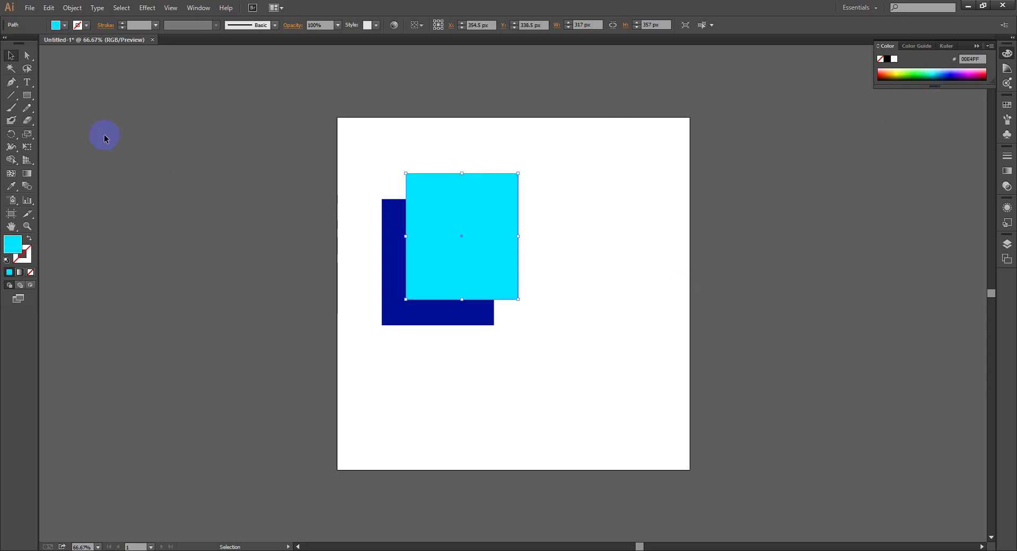
Step: Paste another copy in front, move it up-right and colour it near-black green
{"action": "left_click", "coordinate": [63, 7]}
{"action": "mouse_move", "coordinate": [49, 8]}
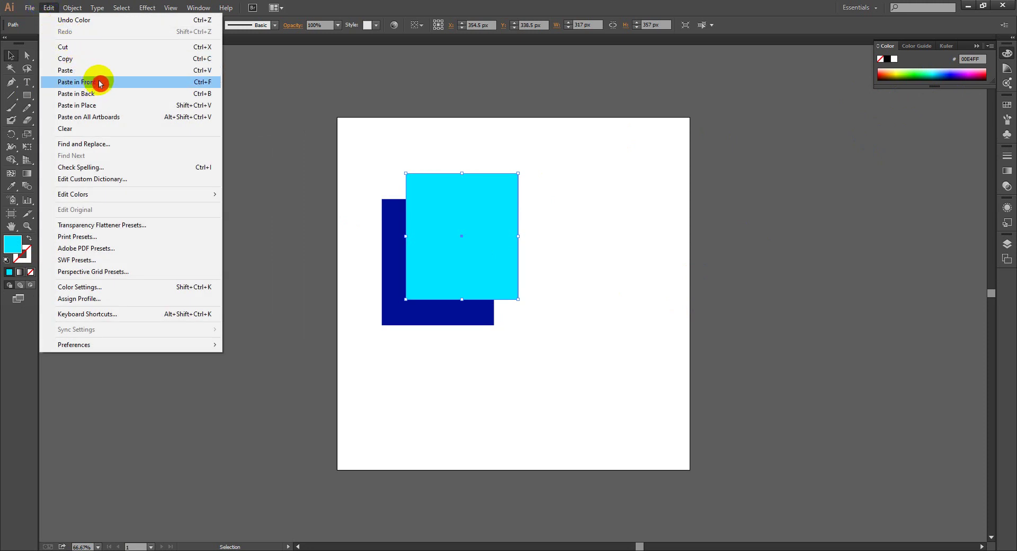
{"action": "left_click", "coordinate": [150, 83]}
{"action": "left_click_drag", "start_coordinate": [500, 237], "coordinate": [512, 204]}
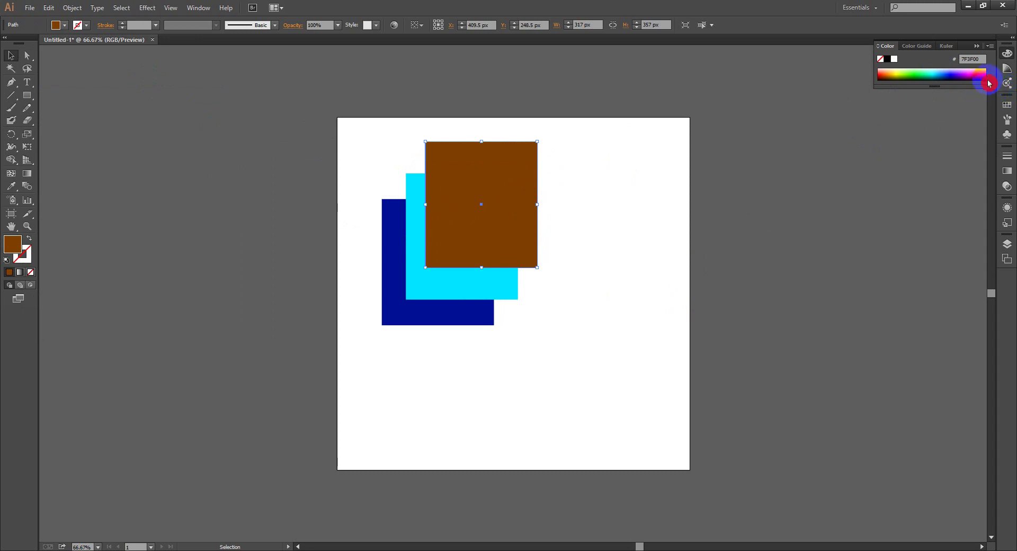
{"action": "left_click", "coordinate": [982, 70]}
{"action": "left_click", "coordinate": [987, 70]}
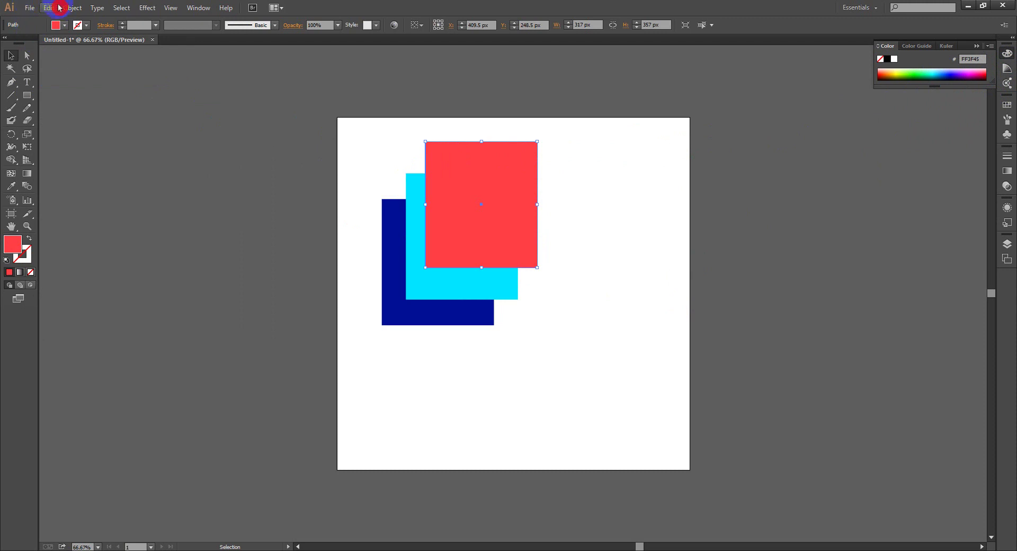
{"action": "key", "text": "ctrl+z"}
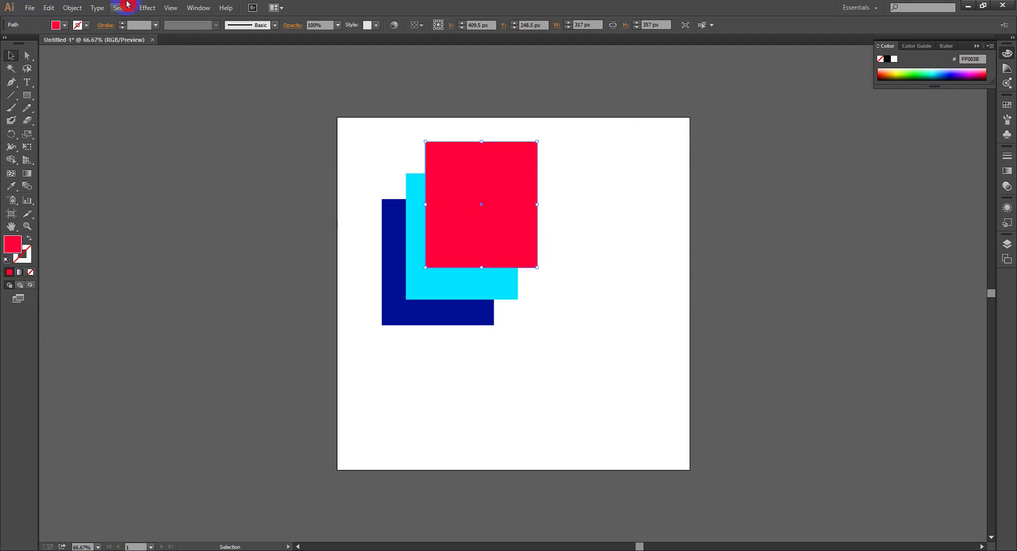
{"action": "left_click", "coordinate": [73, 6]}
{"action": "left_click", "coordinate": [73, 5]}
{"action": "left_click_drag", "start_coordinate": [918, 75], "coordinate": [895, 94]}
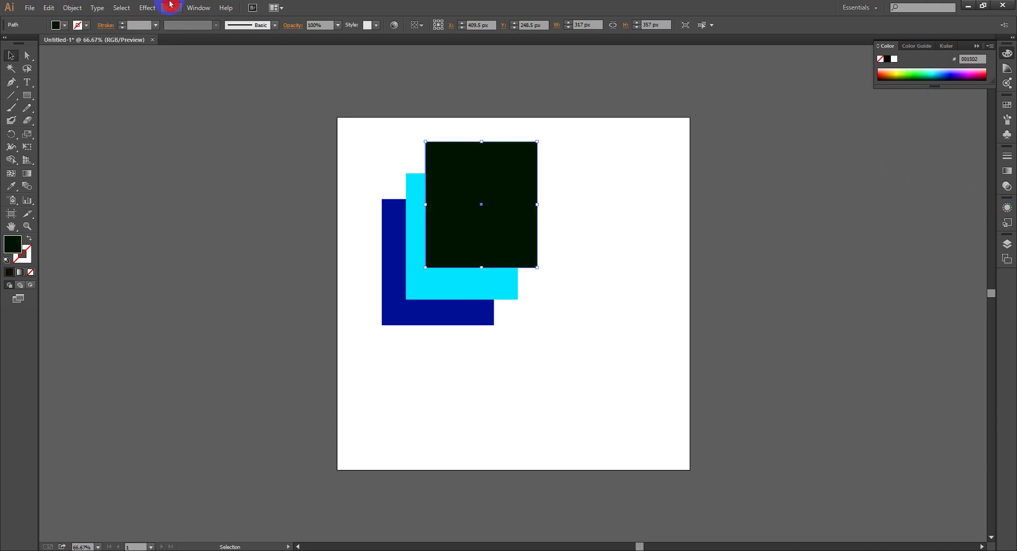
Step: Paste a brown copy behind the dark square and isolate it briefly
{"action": "left_click", "coordinate": [49, 7]}
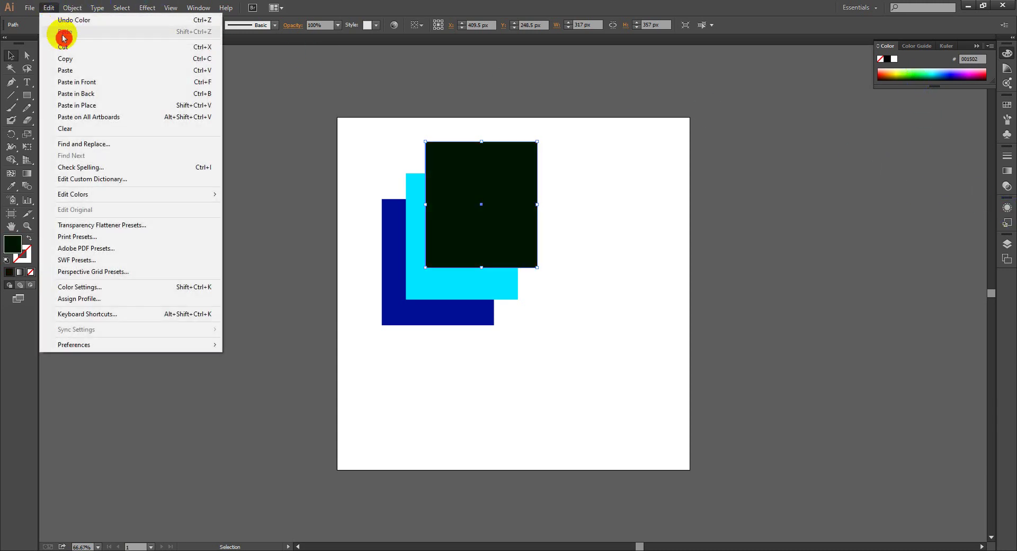
{"action": "left_click", "coordinate": [201, 95]}
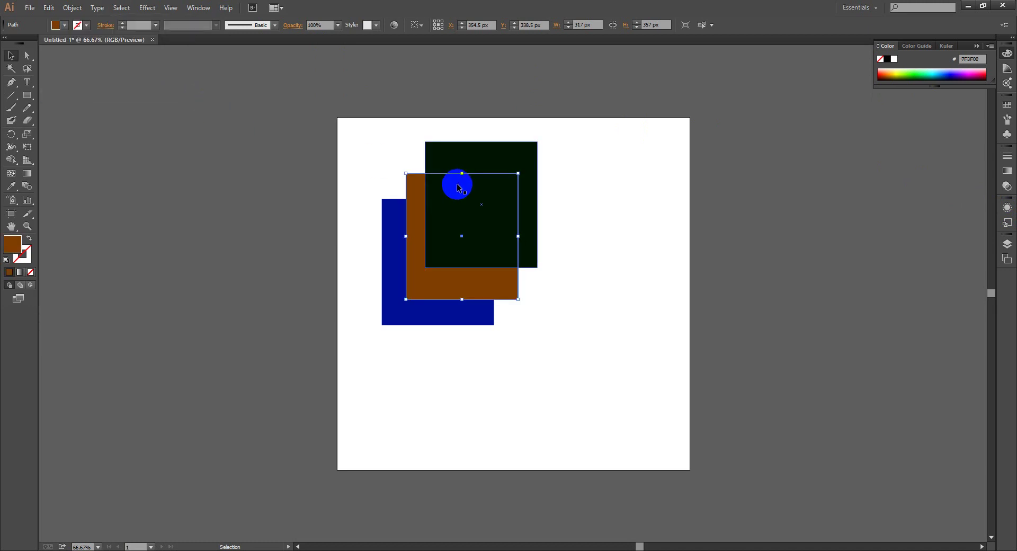
{"action": "left_click", "coordinate": [401, 136]}
{"action": "left_click", "coordinate": [424, 204]}
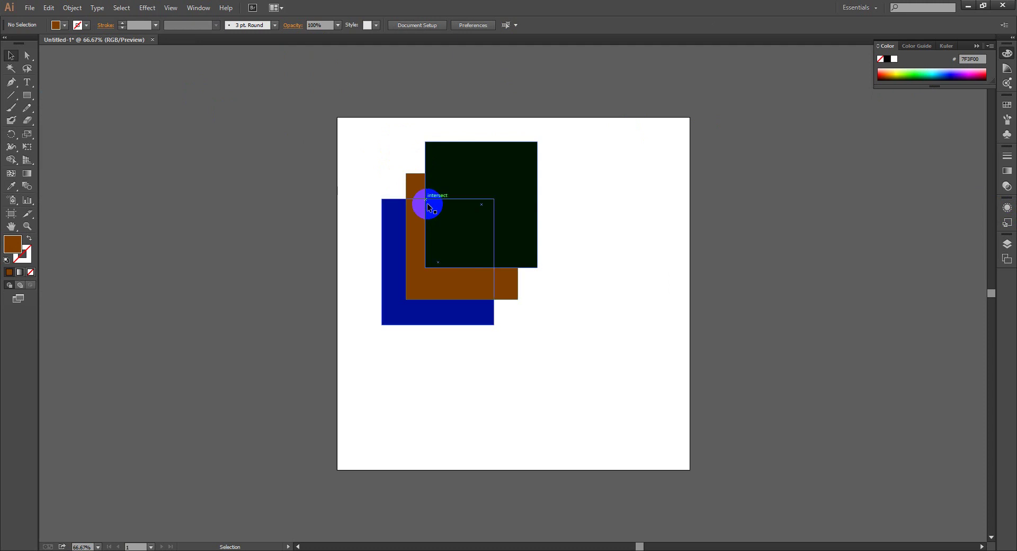
{"action": "left_click", "coordinate": [415, 204]}
{"action": "double_click", "coordinate": [448, 216]}
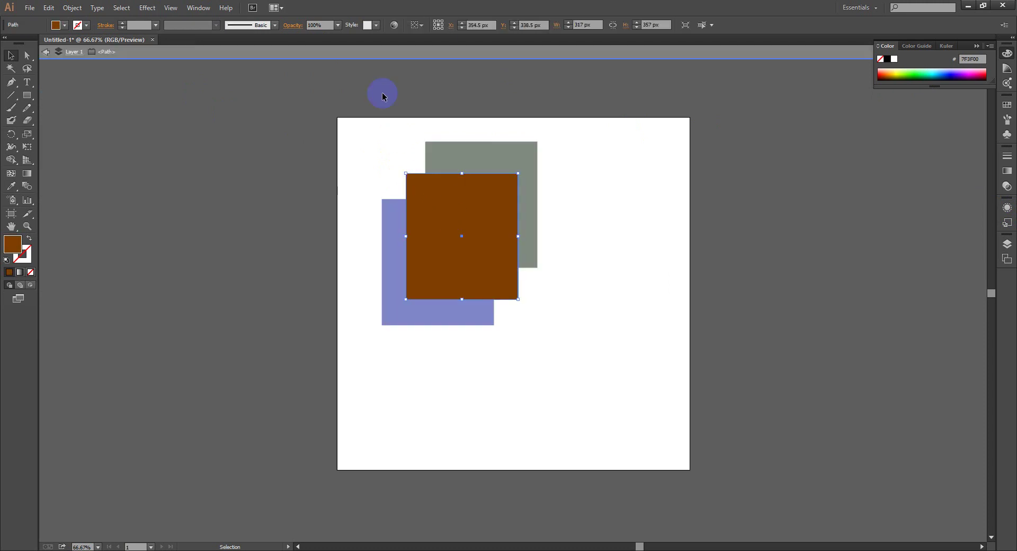
{"action": "left_click", "coordinate": [385, 47]}
Step: Shift the dark and brown squares up-right into a diagonal cascade revealing cyan
{"action": "left_click_drag", "start_coordinate": [477, 164], "coordinate": [519, 143]}
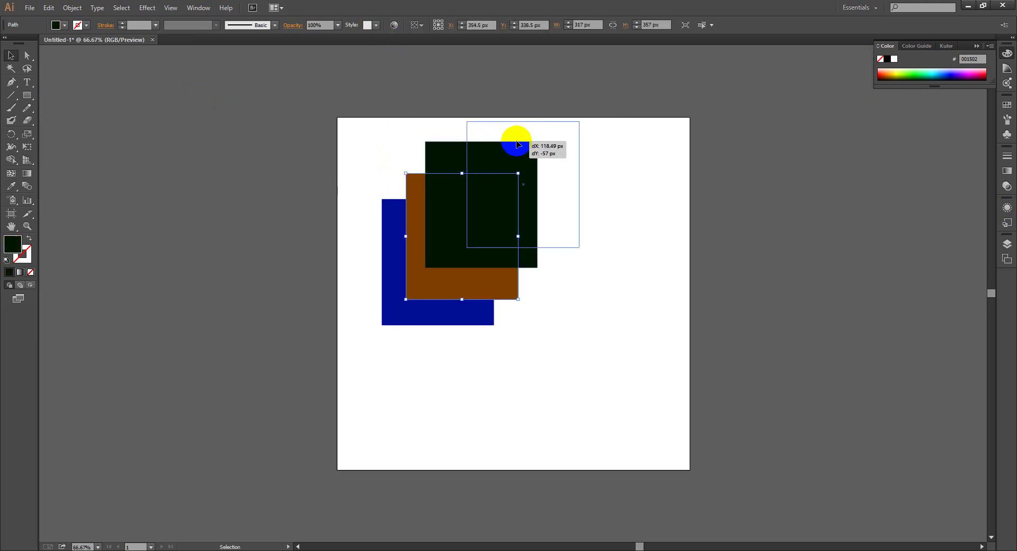
{"action": "left_click_drag", "start_coordinate": [438, 208], "coordinate": [464, 186]}
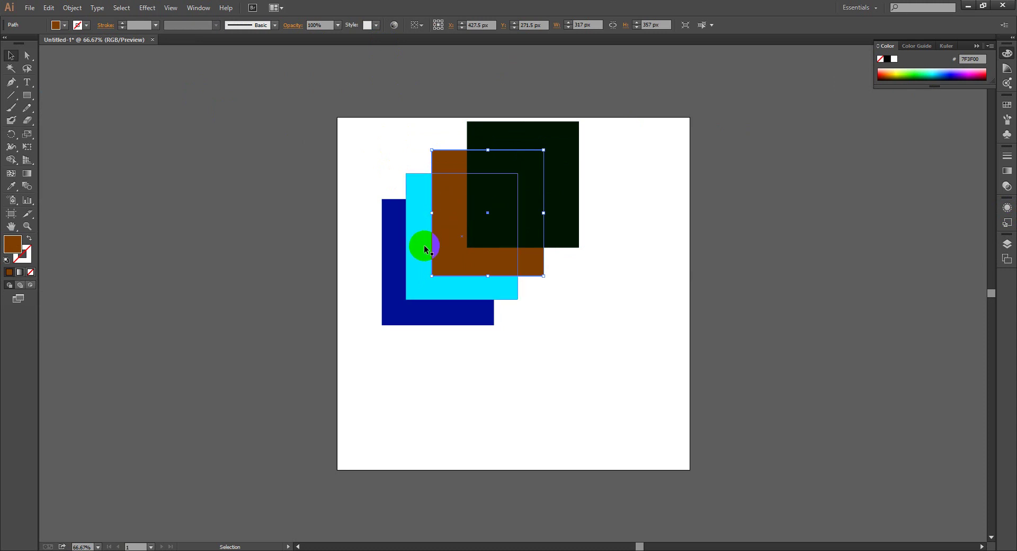
{"action": "left_click_drag", "start_coordinate": [424, 245], "coordinate": [441, 179]}
{"action": "left_click_drag", "start_coordinate": [494, 132], "coordinate": [457, 152]}
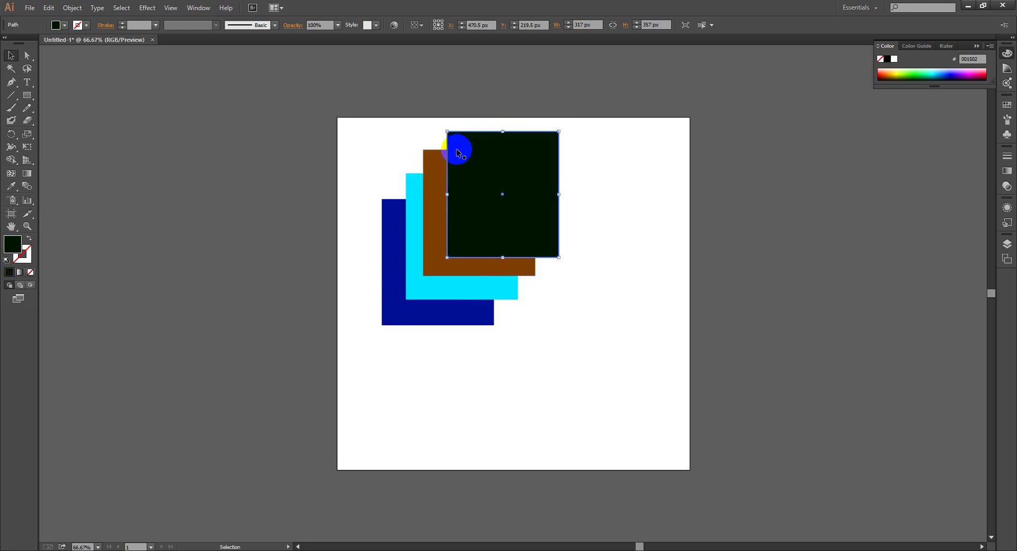
{"action": "mouse_move", "coordinate": [358, 139]}
{"action": "left_mouse_down"}
{"action": "mouse_move", "coordinate": [566, 349]}
{"action": "mouse_move", "coordinate": [479, 276]}
{"action": "left_mouse_up"}
{"action": "left_click", "coordinate": [557, 350]}
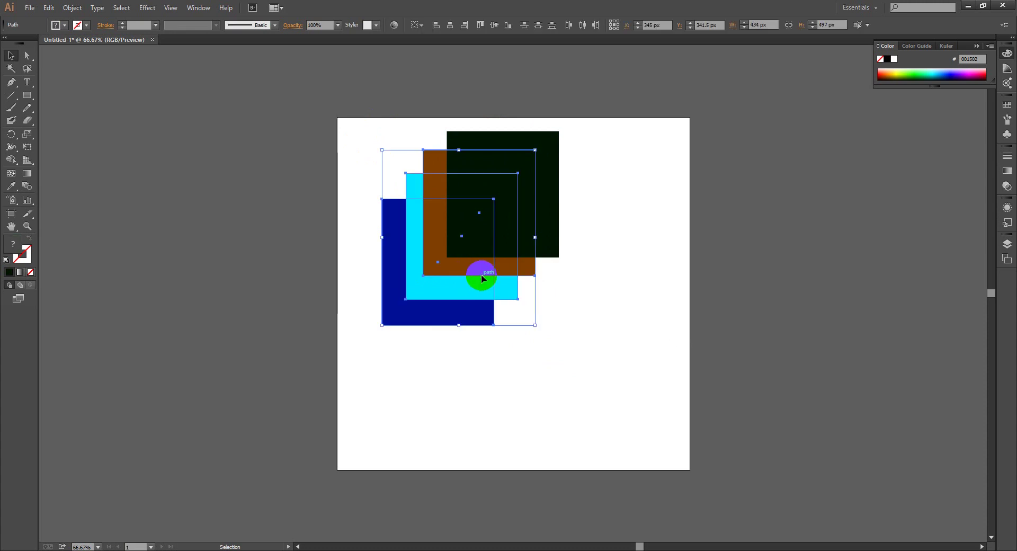
{"action": "left_click", "coordinate": [576, 249]}
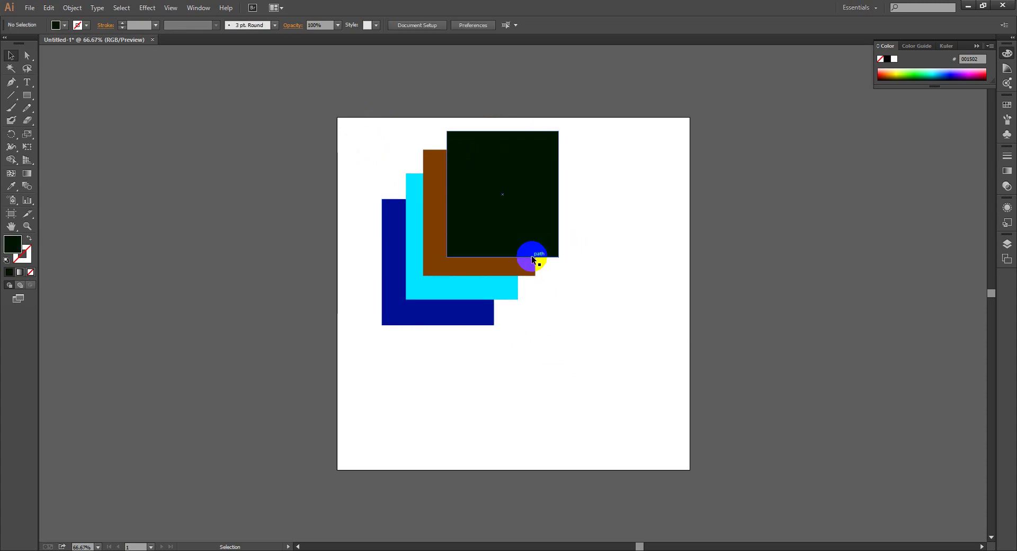
{"action": "left_click_drag", "start_coordinate": [556, 230], "coordinate": [627, 198]}
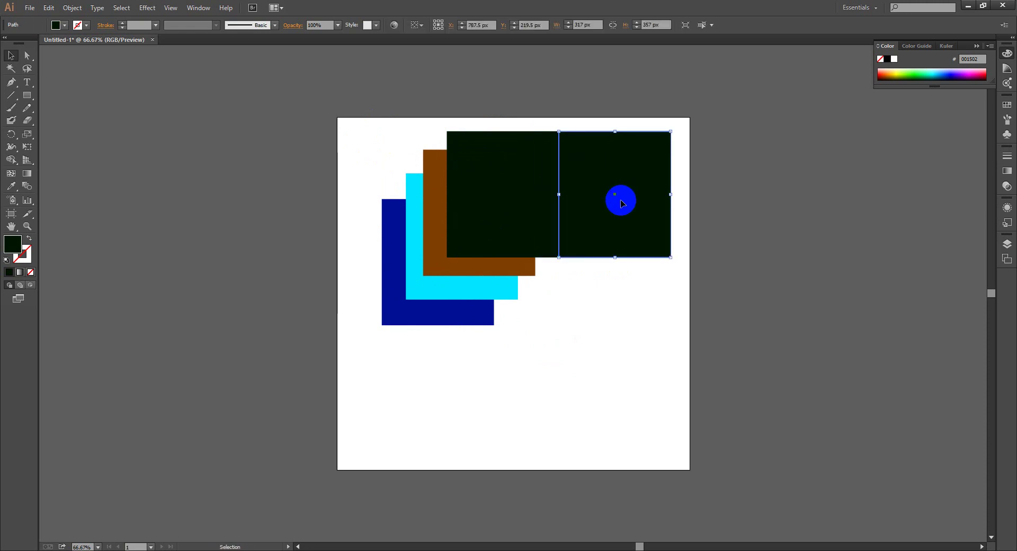
{"action": "mouse_move", "coordinate": [617, 210]}
{"action": "left_mouse_down"}
{"action": "mouse_move", "coordinate": [640, 214]}
{"action": "mouse_move", "coordinate": [651, 360]}
{"action": "mouse_move", "coordinate": [638, 322]}
{"action": "left_mouse_up"}
{"action": "scroll", "coordinate": [638, 322], "scroll_direction": "down", "scroll_amount": 3}
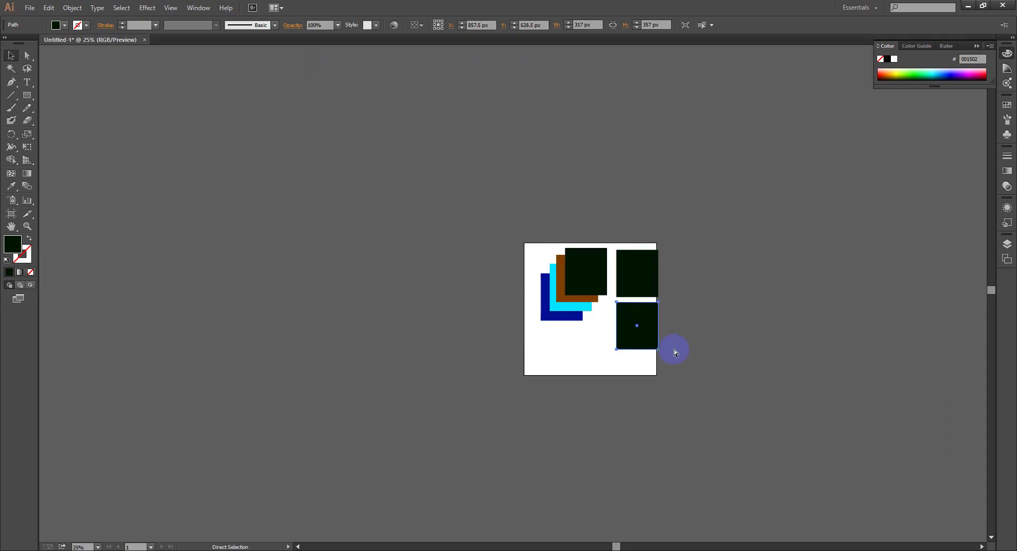
{"action": "key", "text": "ctrl+d"}
{"action": "key", "text": "ctrl+d"}
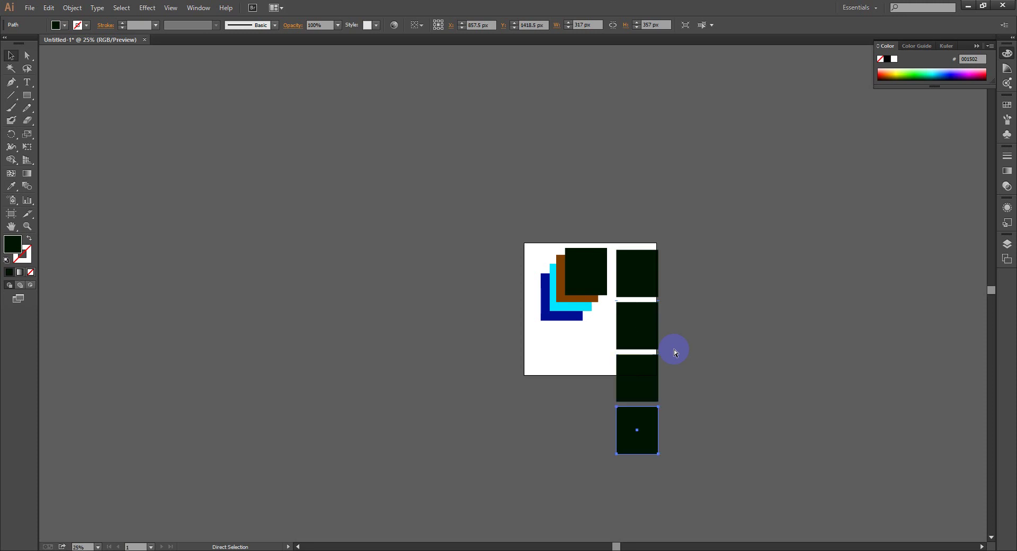
{"action": "key", "text": "ctrl+d"}
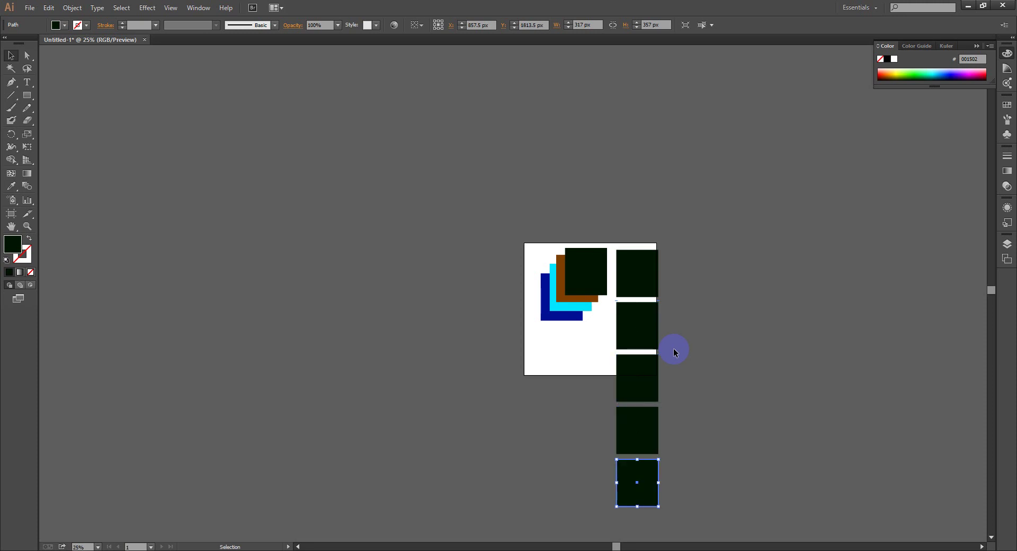
{"action": "key", "text": "ctrl+d"}
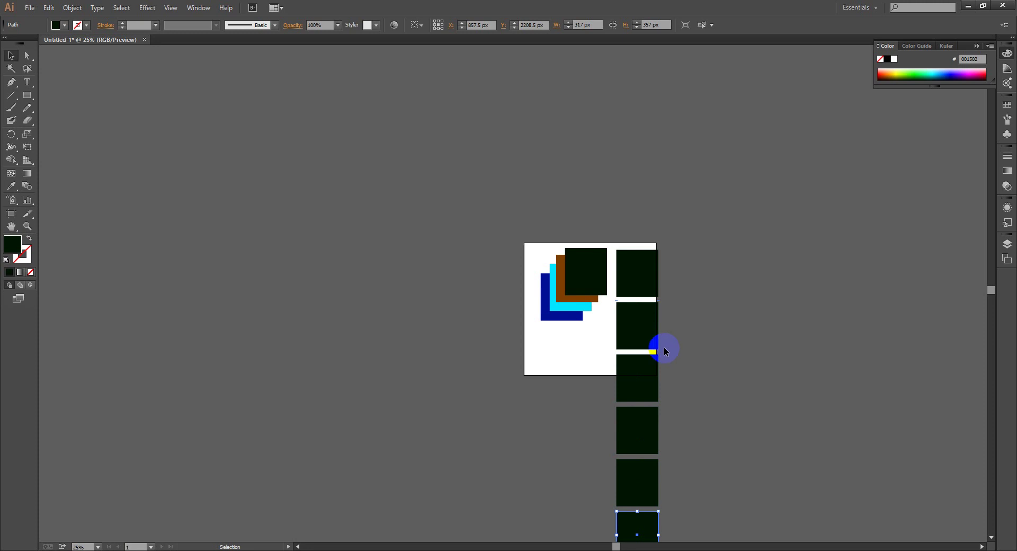
{"action": "scroll", "coordinate": [672, 348], "scroll_direction": "down", "scroll_amount": 1}
{"action": "left_click_drag", "start_coordinate": [644, 175], "coordinate": [689, 394]}
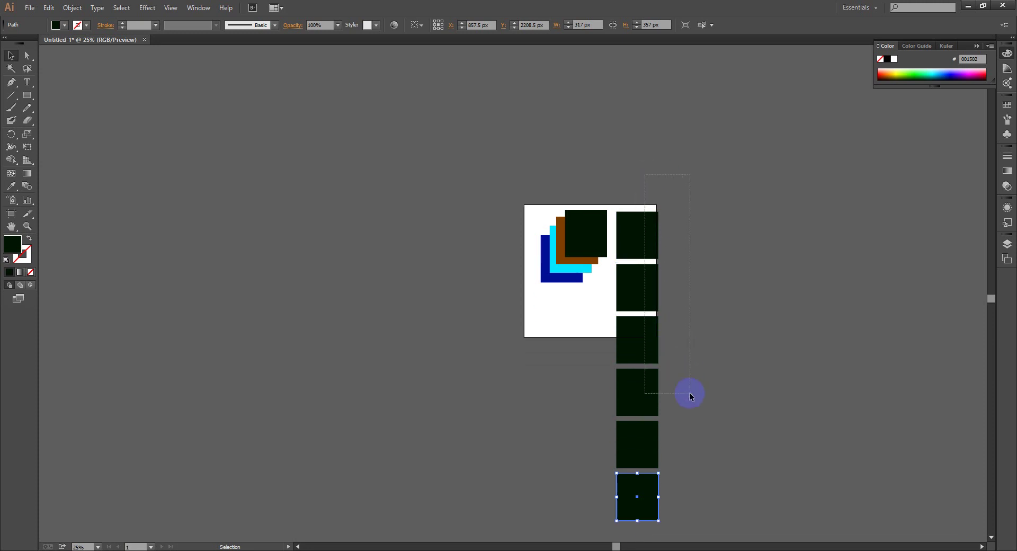
{"action": "left_click_drag", "start_coordinate": [679, 498], "coordinate": [680, 496]}
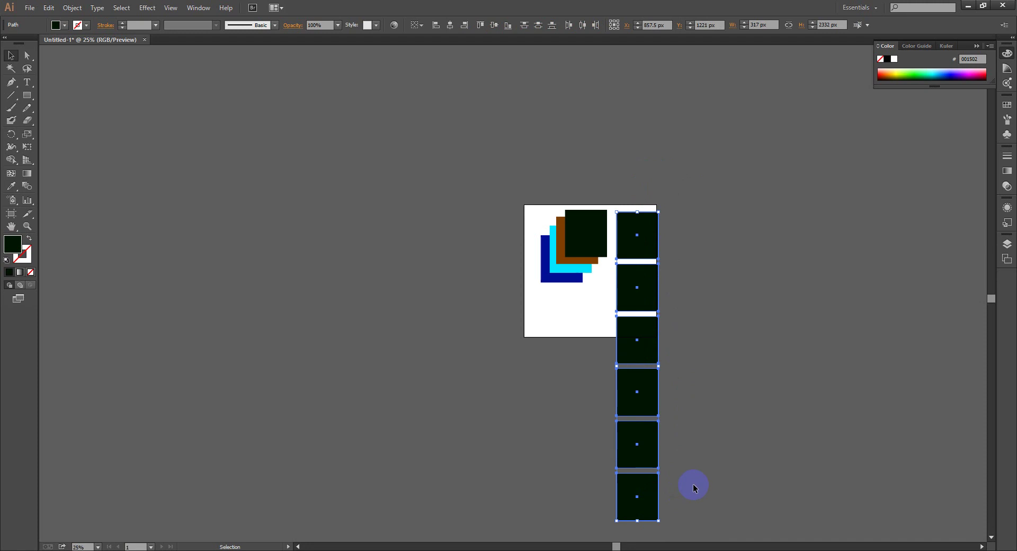
{"action": "key", "text": "Delete"}
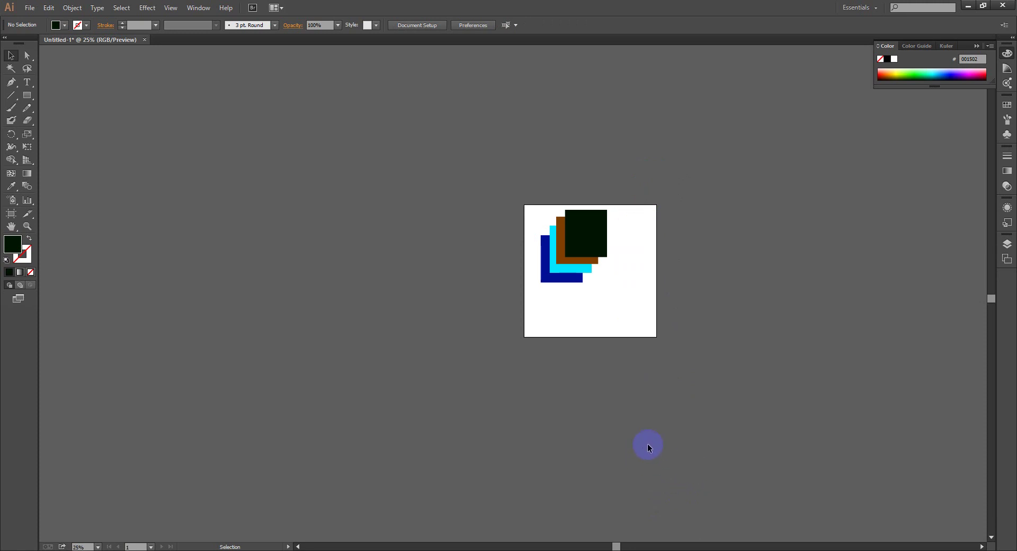
Step: Bring the stacked squares into view and select them, then just the dark green one
{"action": "scroll", "coordinate": [601, 261], "scroll_direction": "up", "scroll_amount": 3}
{"action": "scroll", "coordinate": [601, 261], "scroll_direction": "up", "scroll_amount": 1}
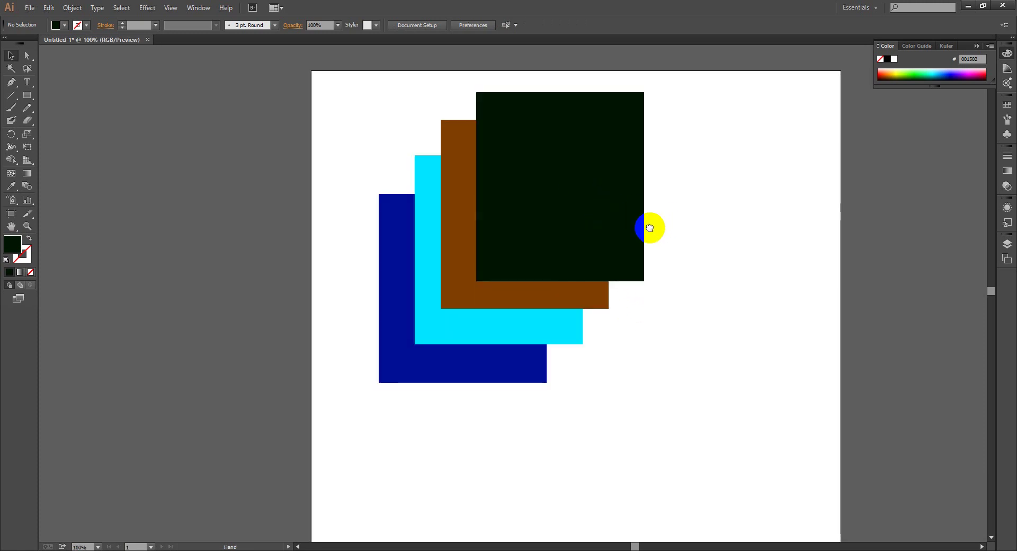
{"action": "left_click_drag", "start_coordinate": [649, 228], "coordinate": [632, 289]}
{"action": "left_click_drag", "start_coordinate": [327, 169], "coordinate": [591, 372]}
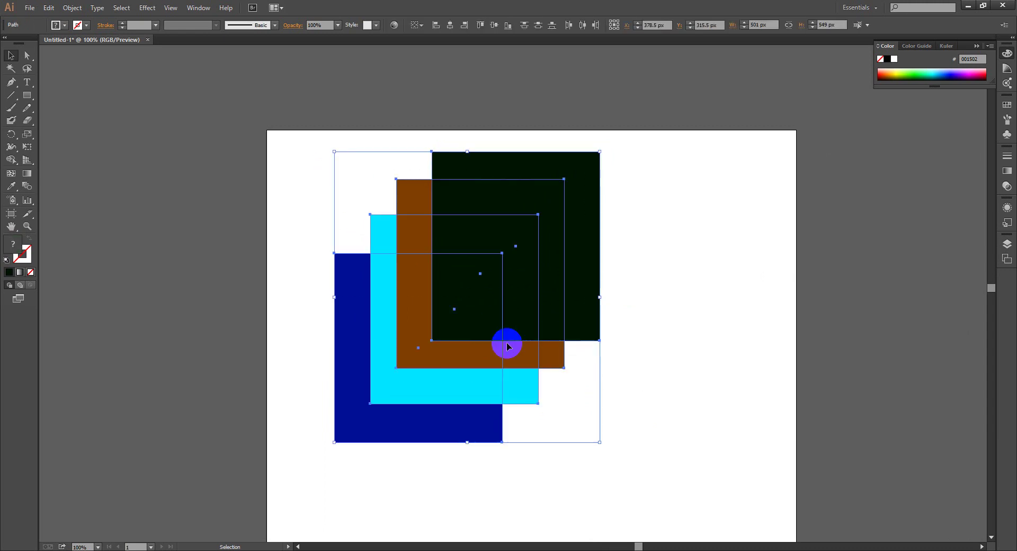
{"action": "left_click", "coordinate": [522, 236]}
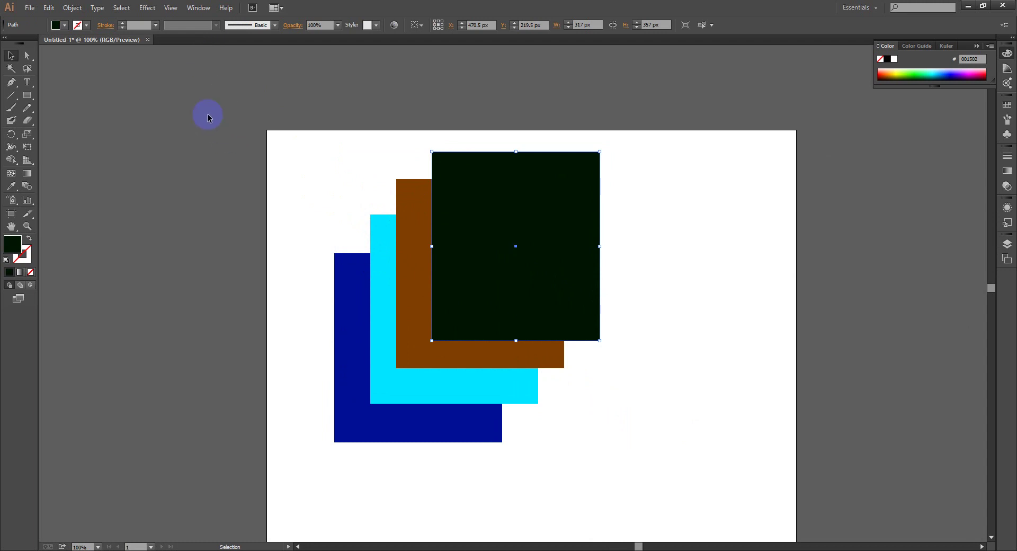
{"action": "left_click", "coordinate": [227, 6]}
Step: Reselect all four, then move the cyan and brown squares down-left
{"action": "left_click_drag", "start_coordinate": [336, 161], "coordinate": [516, 388]}
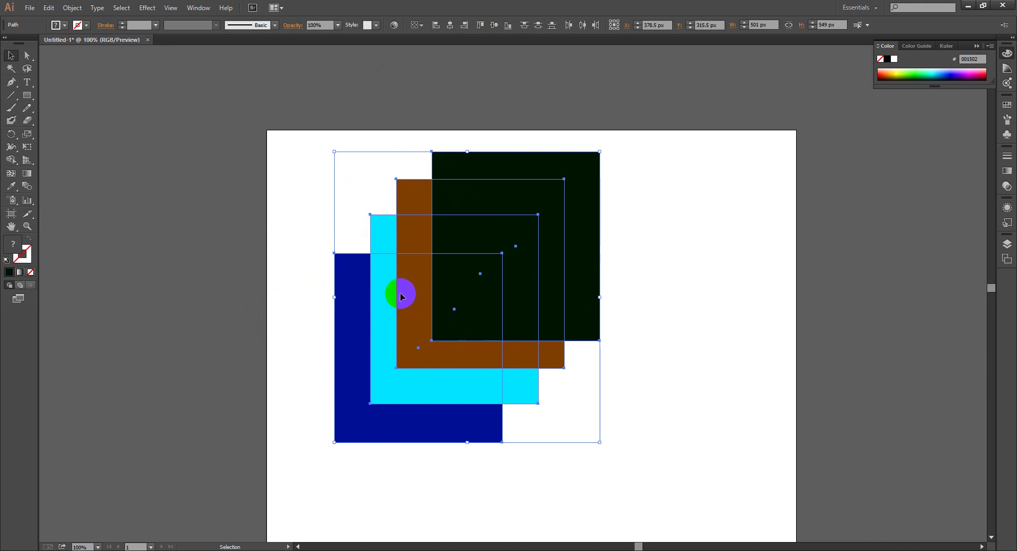
{"action": "left_click", "coordinate": [358, 229]}
{"action": "left_click_drag", "start_coordinate": [387, 334], "coordinate": [374, 391]}
{"action": "mouse_move", "coordinate": [447, 324]}
{"action": "left_mouse_down"}
{"action": "mouse_move", "coordinate": [413, 369]}
{"action": "mouse_move", "coordinate": [425, 353]}
{"action": "left_mouse_up"}
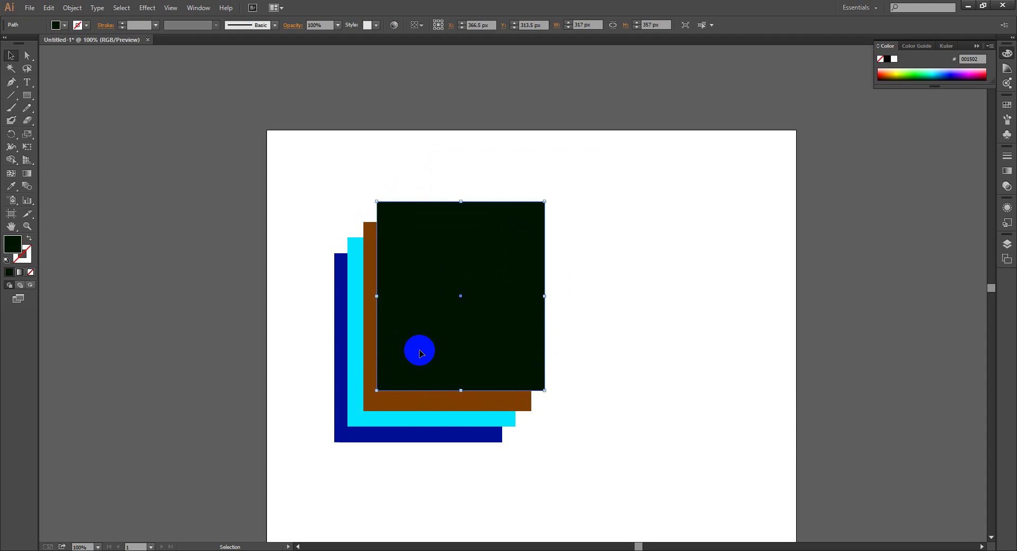
Step: Send the dark square to the back, move it down-left, and nudge cyan up-right
{"action": "right_click", "coordinate": [422, 229]}
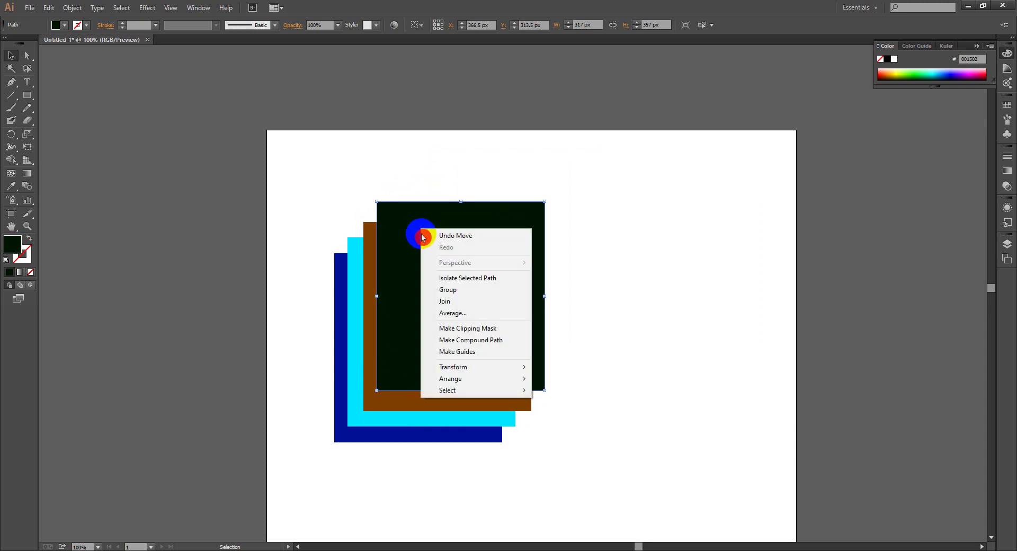
{"action": "mouse_move", "coordinate": [450, 378]}
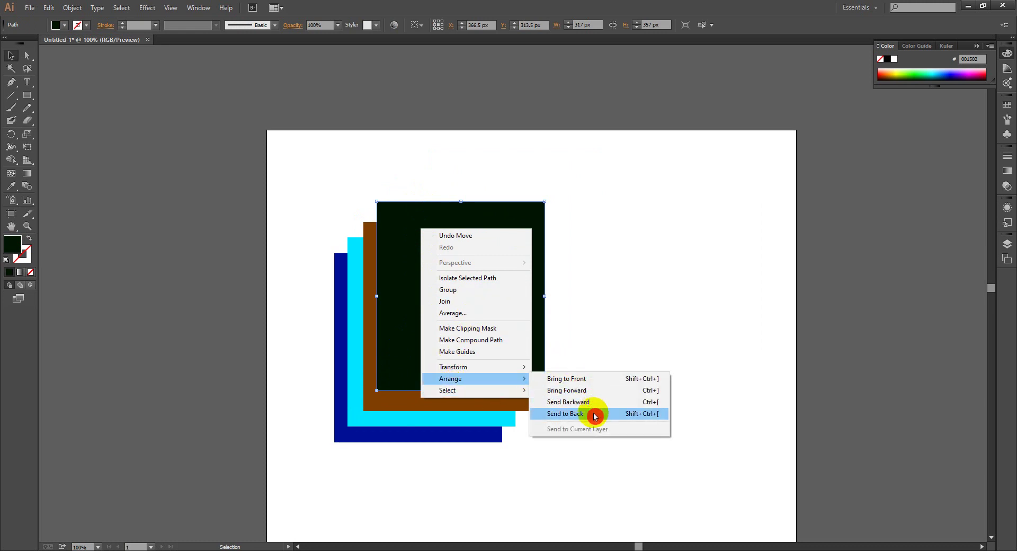
{"action": "left_click", "coordinate": [594, 416]}
{"action": "left_click_drag", "start_coordinate": [491, 218], "coordinate": [432, 284]}
{"action": "left_click_drag", "start_coordinate": [354, 375], "coordinate": [364, 366]}
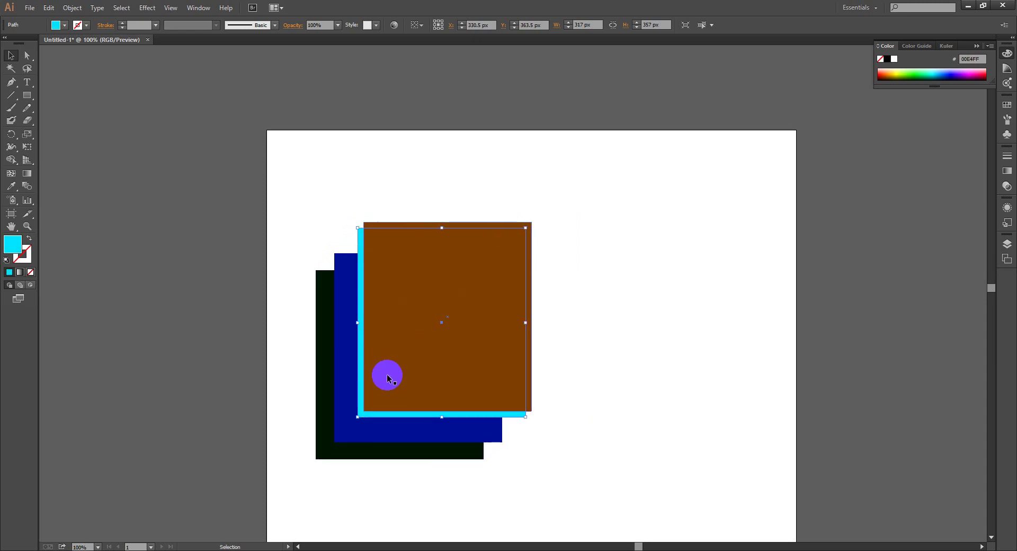
Step: Send the brown square one step backward and shift it down-left under cyan
{"action": "left_click", "coordinate": [419, 344]}
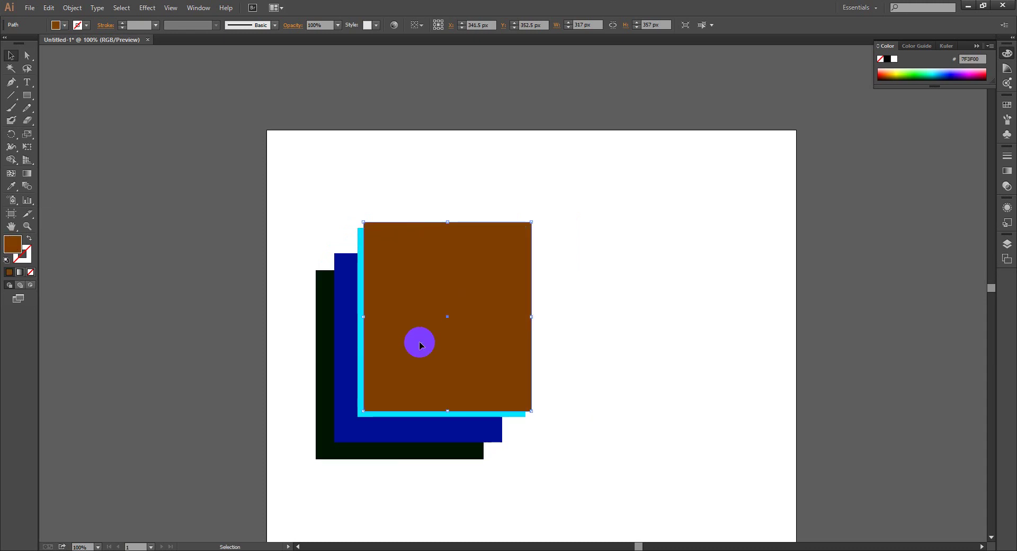
{"action": "right_click", "coordinate": [418, 327]}
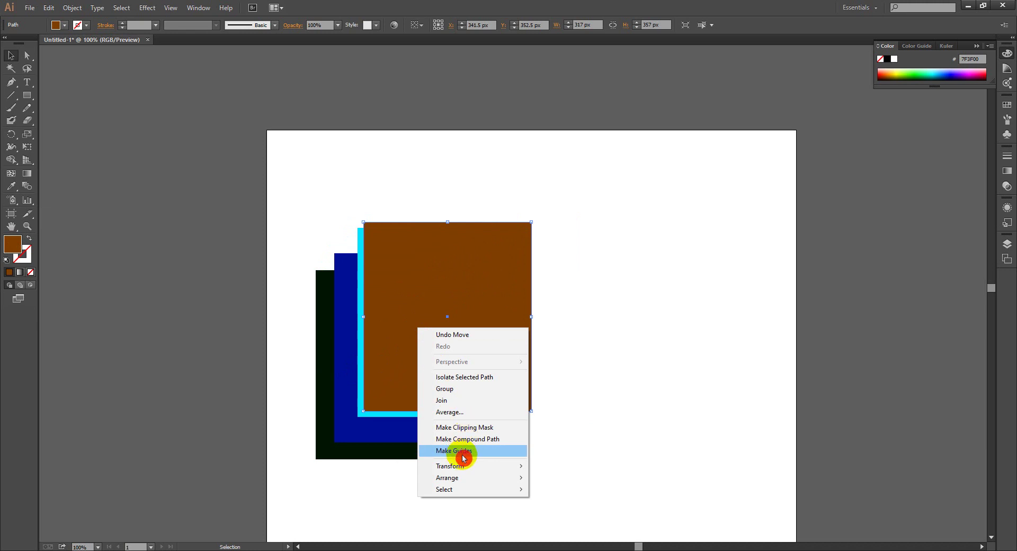
{"action": "mouse_move", "coordinate": [469, 477]}
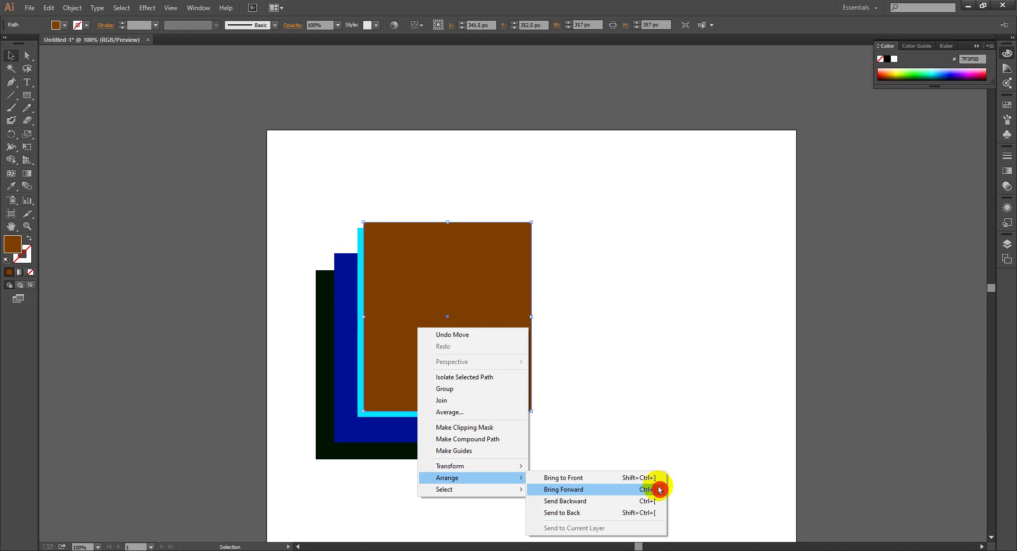
{"action": "left_click", "coordinate": [617, 500]}
{"action": "left_click_drag", "start_coordinate": [489, 229], "coordinate": [474, 244]}
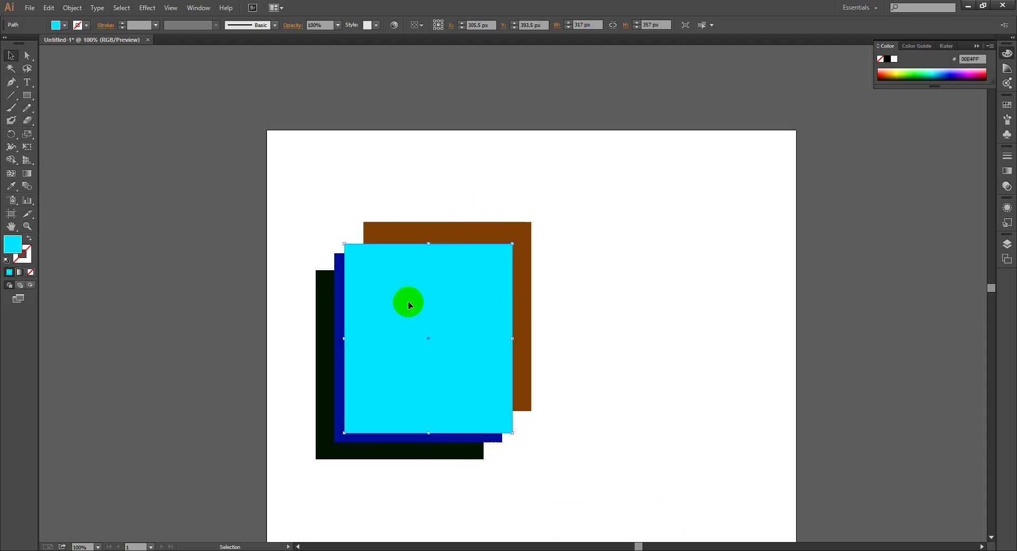
{"action": "mouse_move", "coordinate": [373, 236]}
{"action": "left_mouse_down"}
{"action": "mouse_move", "coordinate": [387, 221]}
{"action": "mouse_move", "coordinate": [374, 240]}
{"action": "left_mouse_up"}
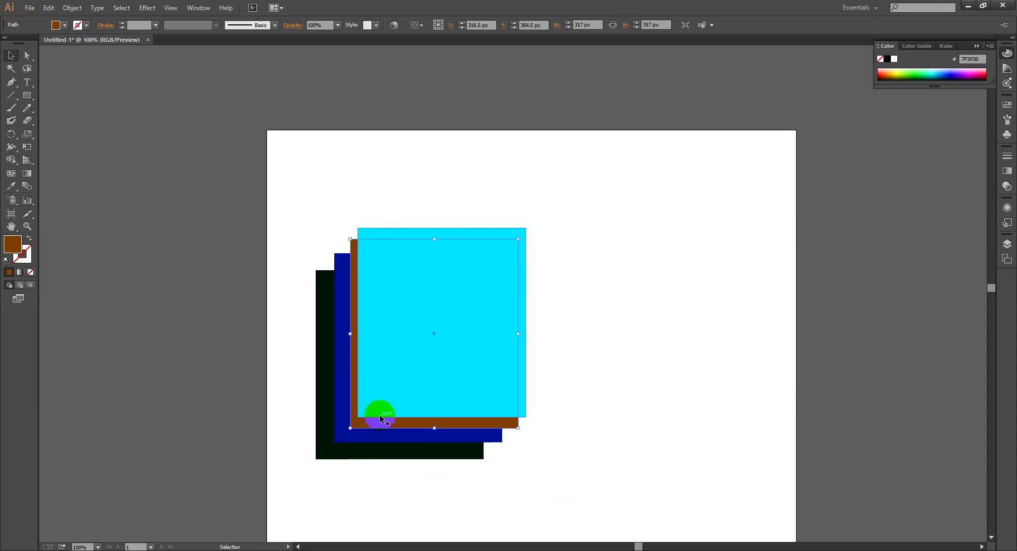
Step: Bring the dark blue square forward one step and nudge it up-right
{"action": "left_click", "coordinate": [347, 441]}
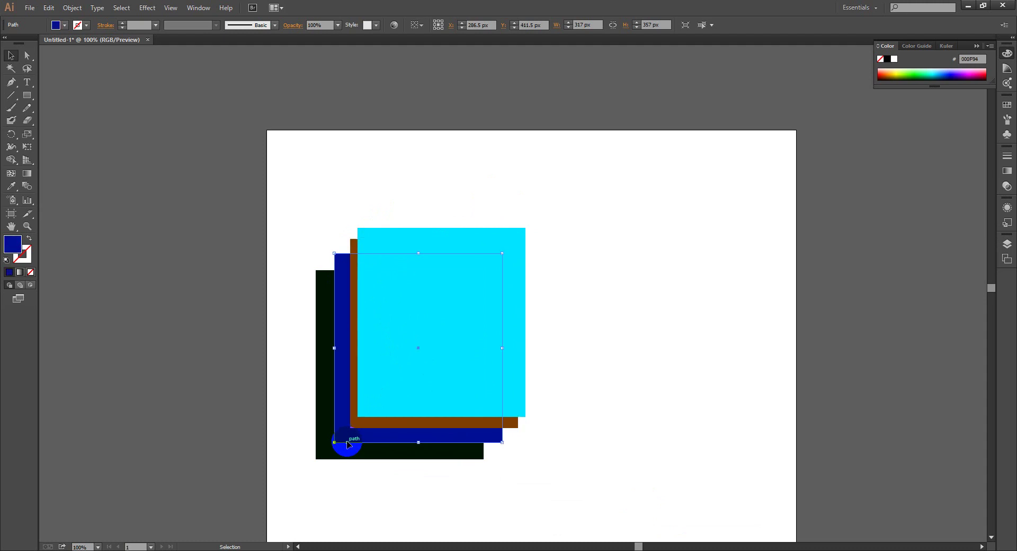
{"action": "left_click_drag", "start_coordinate": [347, 443], "coordinate": [350, 435]}
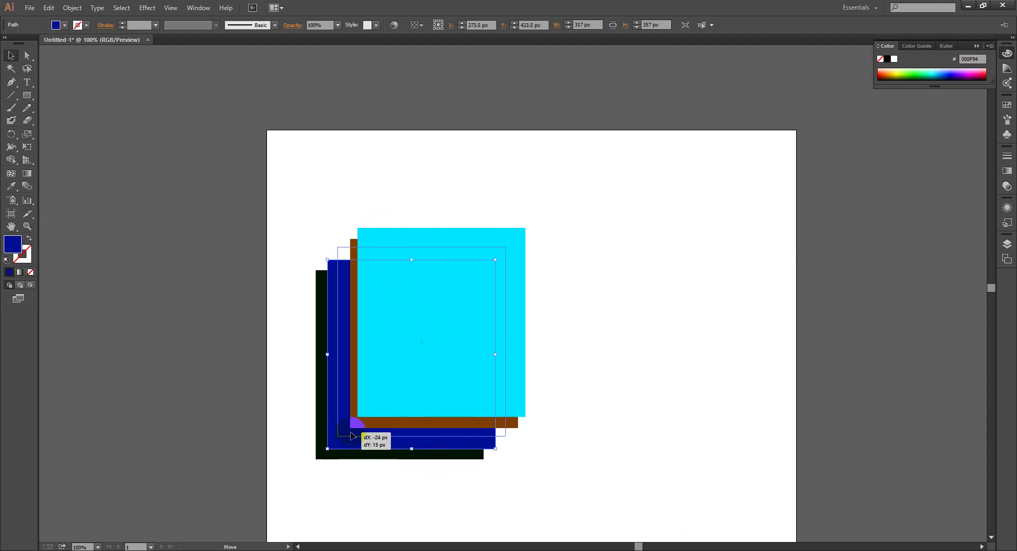
{"action": "left_click", "coordinate": [352, 447]}
{"action": "right_click", "coordinate": [351, 446]}
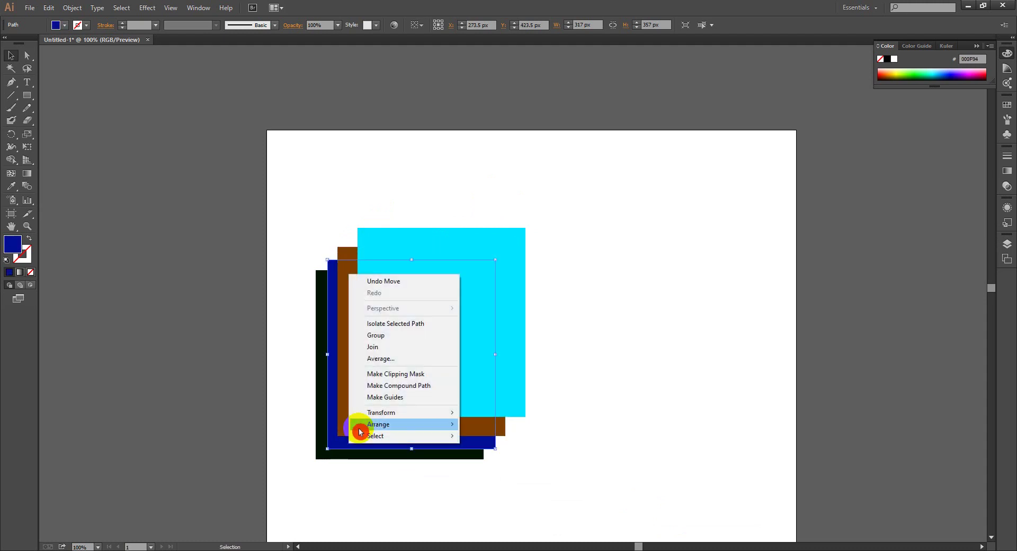
{"action": "mouse_move", "coordinate": [378, 423]}
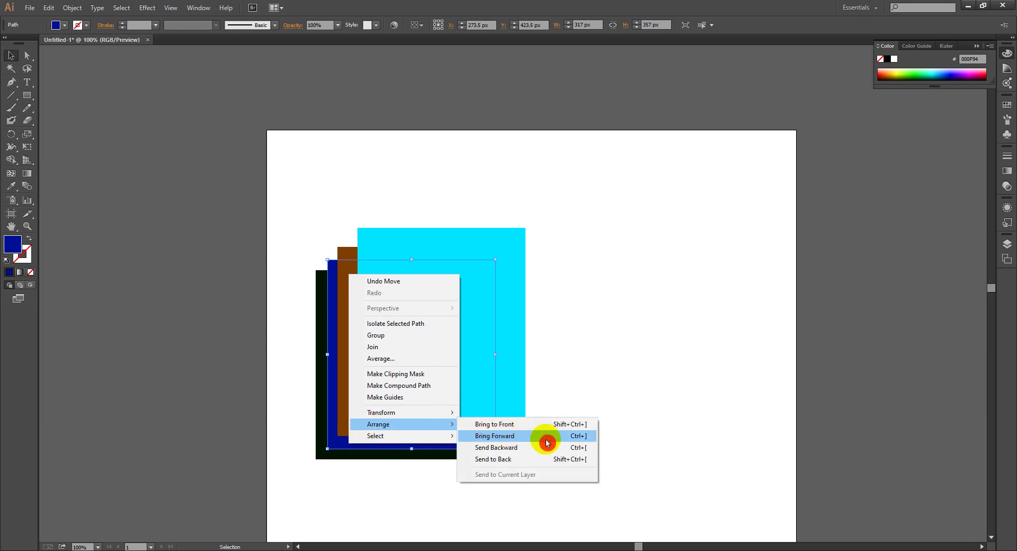
{"action": "left_click", "coordinate": [547, 442]}
{"action": "left_click_drag", "start_coordinate": [351, 450], "coordinate": [380, 426]}
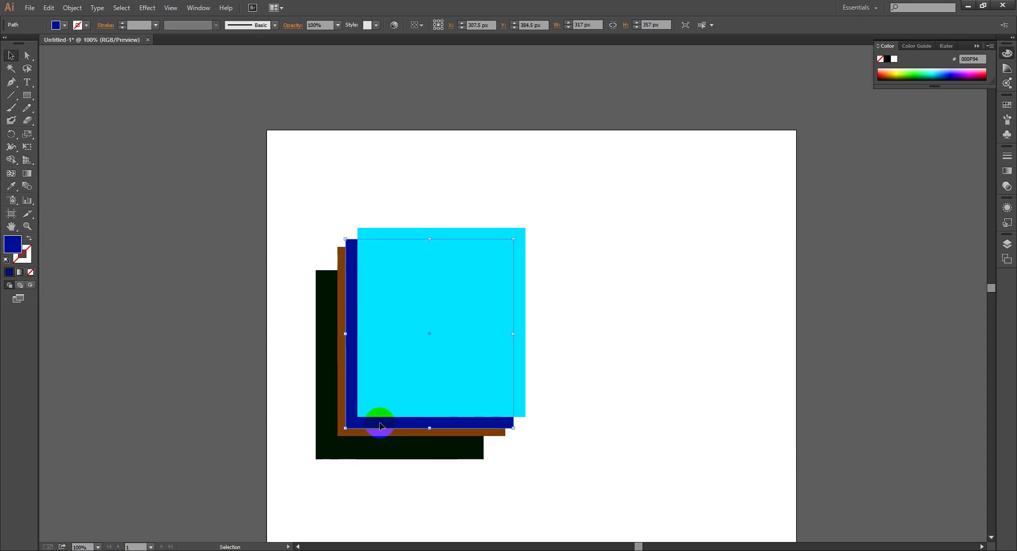
Step: Bring the black square to the front and move it up and to the right
{"action": "left_click_drag", "start_coordinate": [347, 457], "coordinate": [357, 451]}
{"action": "right_click", "coordinate": [357, 452]}
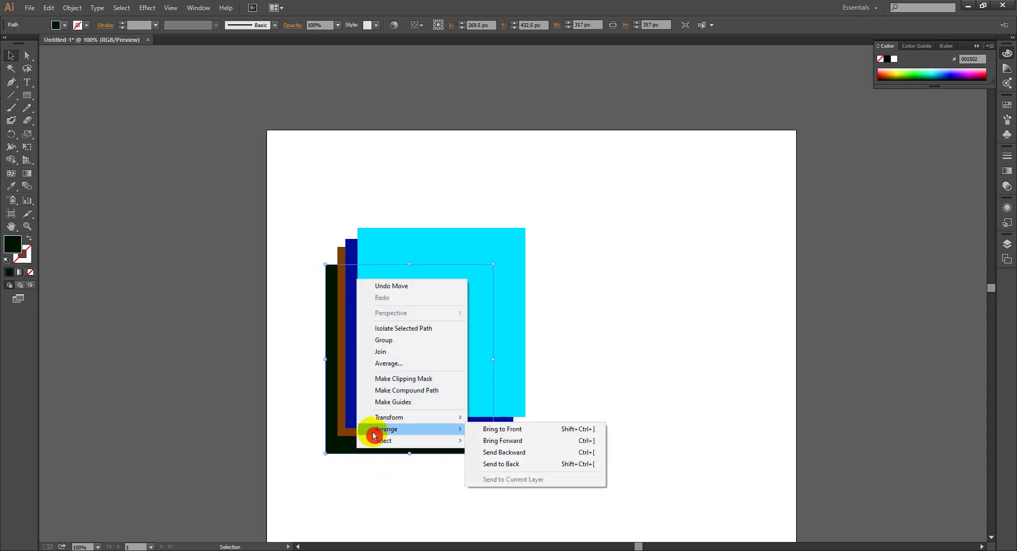
{"action": "mouse_move", "coordinate": [413, 428]}
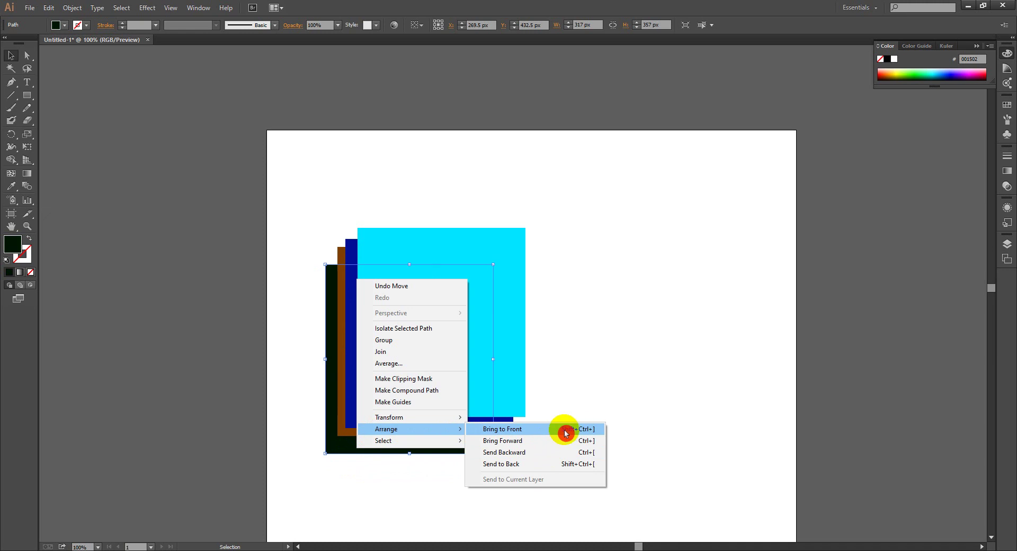
{"action": "left_click", "coordinate": [551, 429]}
{"action": "left_click_drag", "start_coordinate": [445, 427], "coordinate": [495, 368]}
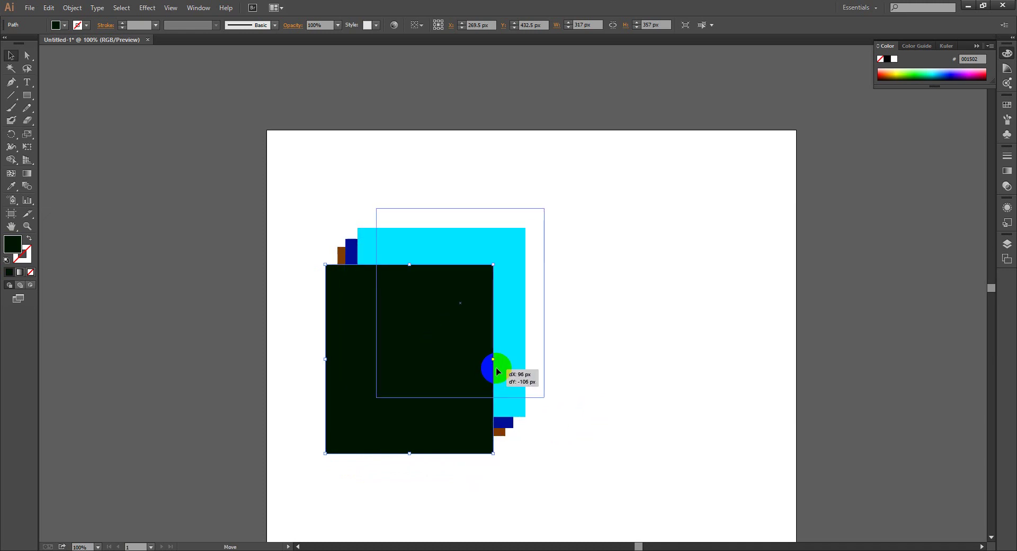
{"action": "left_click_drag", "start_coordinate": [289, 212], "coordinate": [400, 316]}
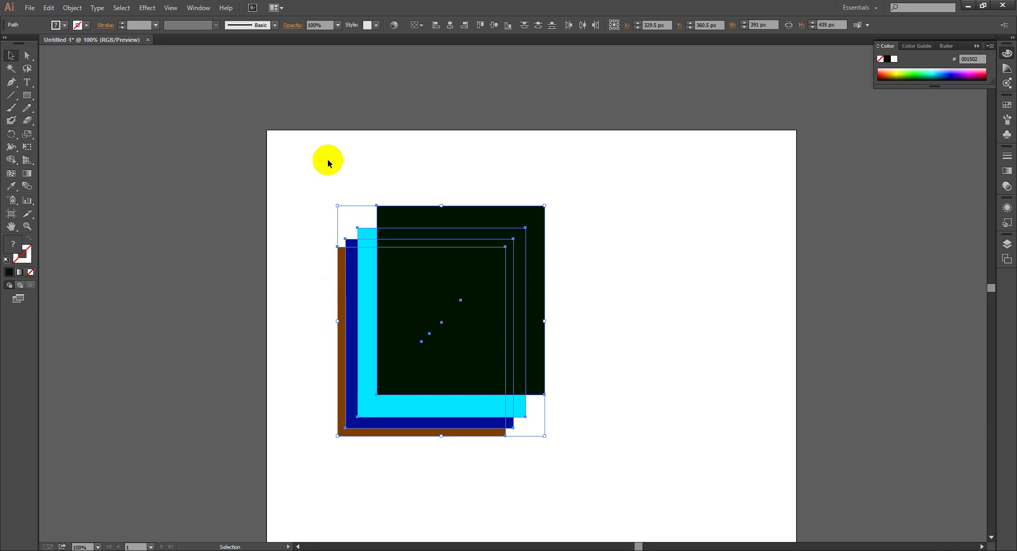
Step: In the Layers panel, target all paths on Layer 1 and delete the four squares
{"action": "left_click", "coordinate": [1007, 243]}
{"action": "left_click", "coordinate": [917, 264]}
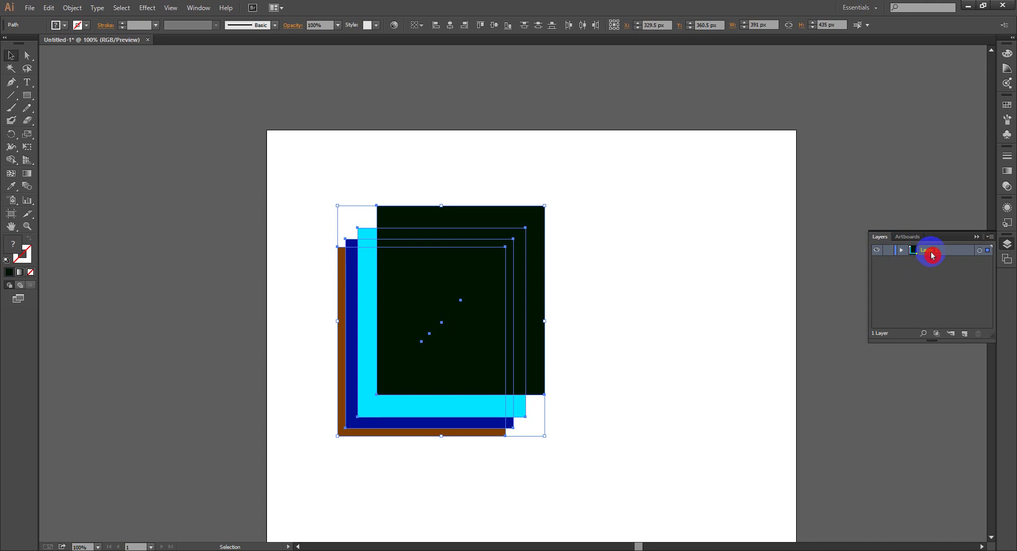
{"action": "left_click", "coordinate": [901, 251]}
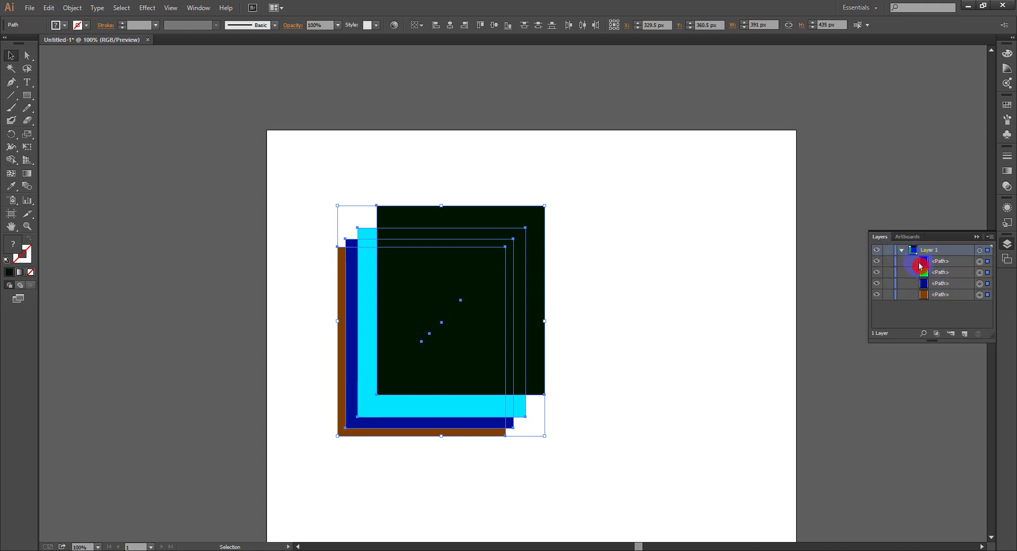
{"action": "left_click", "coordinate": [903, 254]}
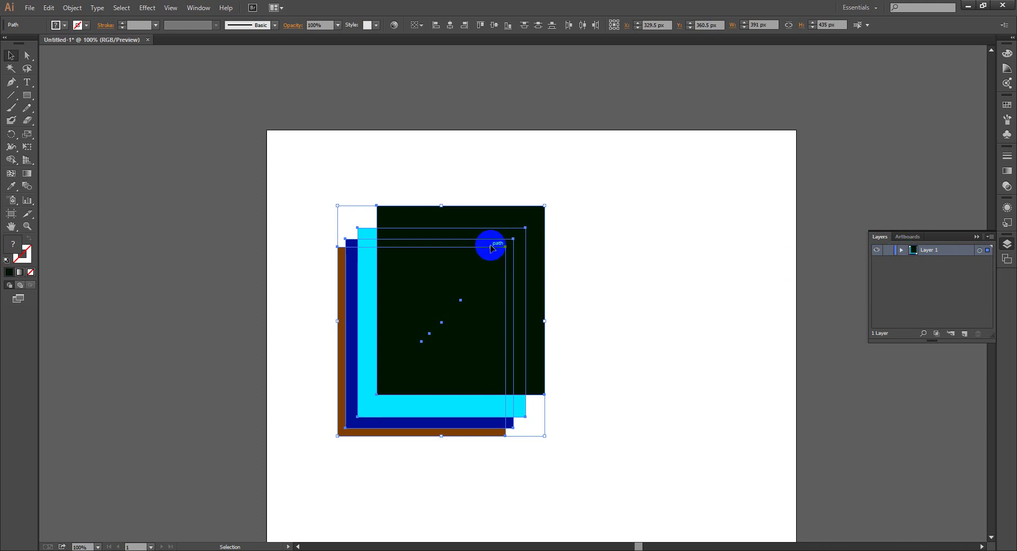
{"action": "key", "text": "Delete"}
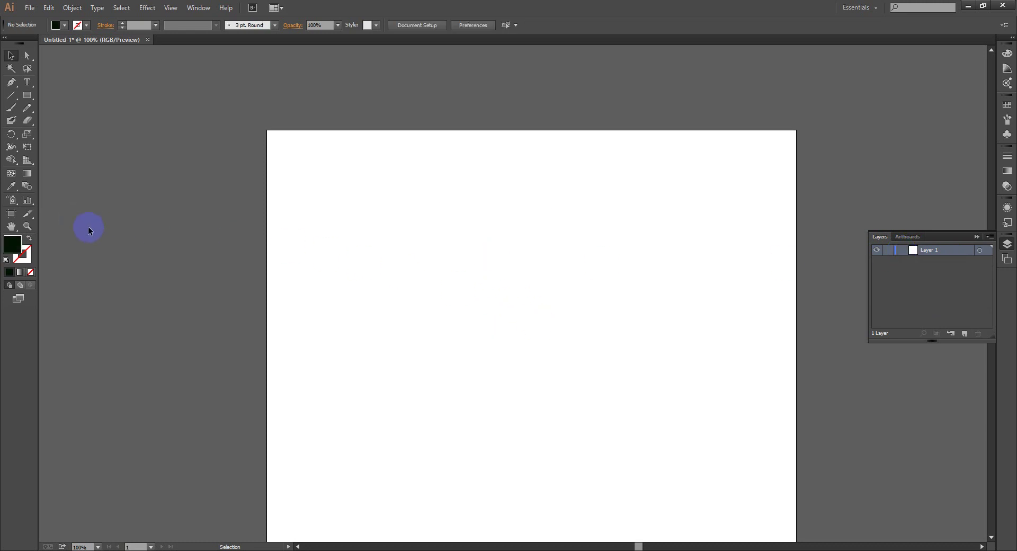
Step: Draw a 57 px square top-left and duplicate it rightward with Ctrl+D into a row
{"action": "left_click", "coordinate": [33, 100]}
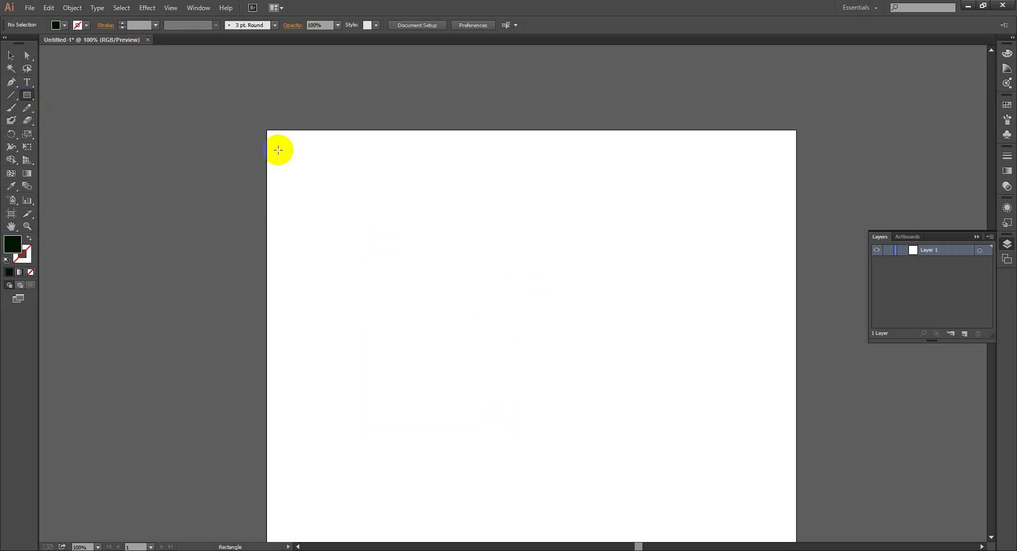
{"action": "left_click_drag", "start_coordinate": [278, 150], "coordinate": [308, 180]}
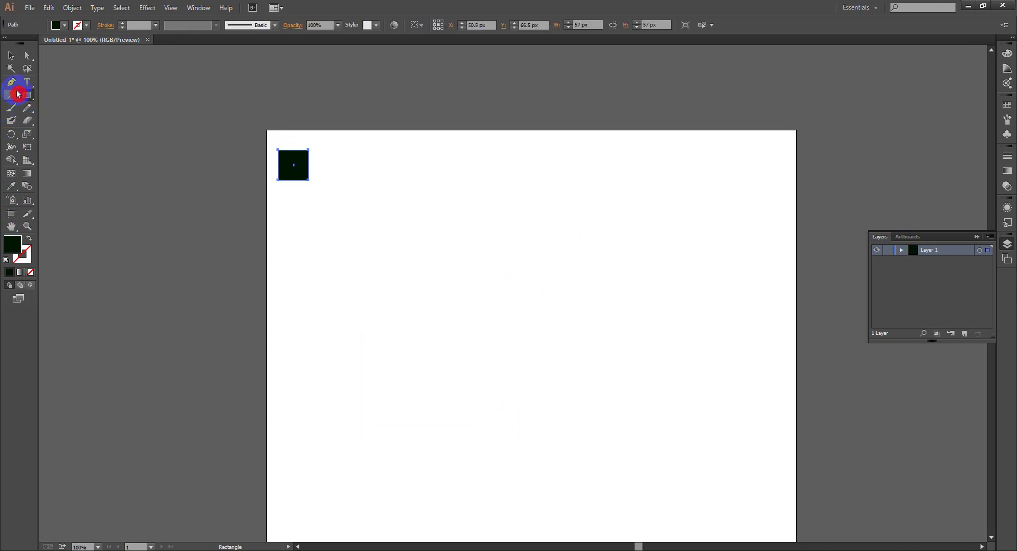
{"action": "left_click", "coordinate": [11, 55]}
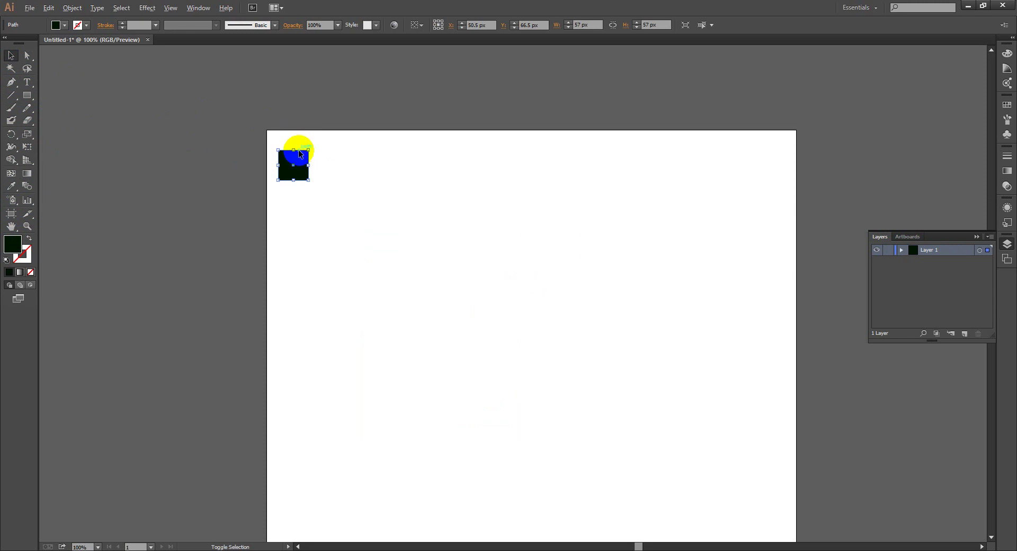
{"action": "left_click", "coordinate": [340, 152]}
{"action": "mouse_move", "coordinate": [290, 165]}
{"action": "left_mouse_down"}
{"action": "mouse_move", "coordinate": [342, 166]}
{"action": "mouse_move", "coordinate": [329, 167]}
{"action": "left_mouse_up"}
{"action": "key", "text": "ctrl+d"}
{"action": "key", "text": "ctrl+d"}
{"action": "key", "text": "ctrl+d"}
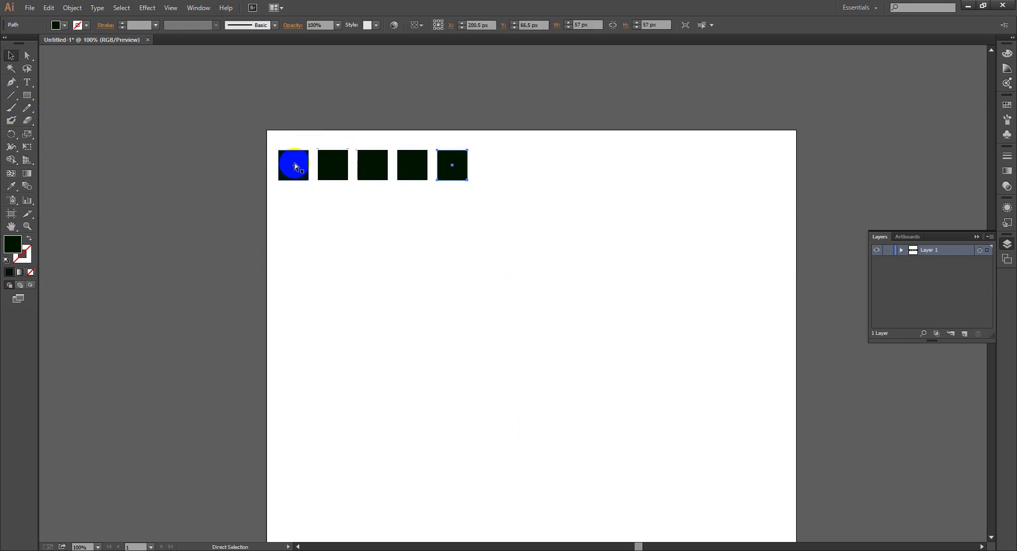
{"action": "key", "text": "ctrl+d"}
{"action": "key", "text": "ctrl+d"}
{"action": "key", "text": "ctrl+d"}
{"action": "key", "text": "ctrl+d"}
{"action": "key", "text": "ctrl+d"}
{"action": "key", "text": "ctrl+d"}
{"action": "key", "text": "ctrl+d"}
{"action": "key", "text": "ctrl+d"}
Step: Select the whole row, copy it just below, and repeat with Ctrl+D for more rows
{"action": "key", "text": "v"}
{"action": "left_click_drag", "start_coordinate": [236, 145], "coordinate": [738, 242]}
{"action": "left_click", "coordinate": [734, 295]}
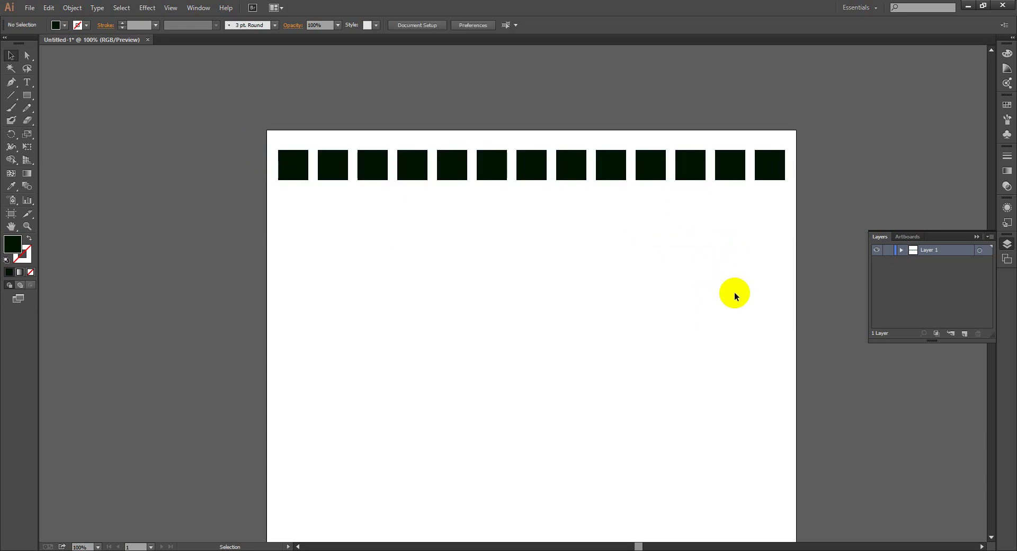
{"action": "key", "text": "a"}
{"action": "key", "text": "ctrl+a"}
{"action": "left_click_drag", "start_coordinate": [583, 170], "coordinate": [580, 213]}
{"action": "key", "text": "ctrl+d"}
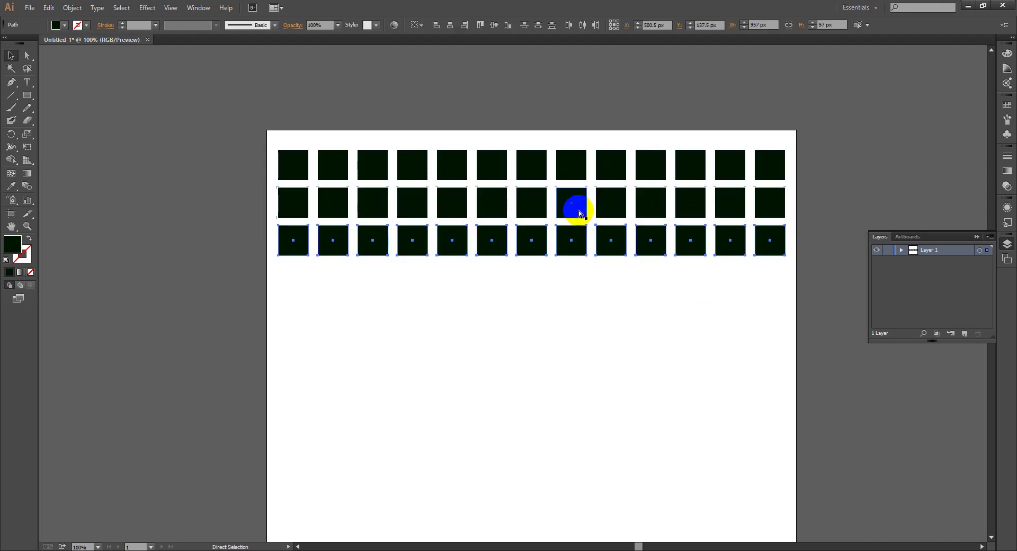
{"action": "key", "text": "ctrl+d"}
{"action": "key", "text": "ctrl+d"}
{"action": "key", "text": "ctrl+d"}
{"action": "key", "text": "ctrl+d"}
{"action": "key", "text": "ctrl+d"}
{"action": "key", "text": "ctrl+d"}
{"action": "key", "text": "ctrl+d"}
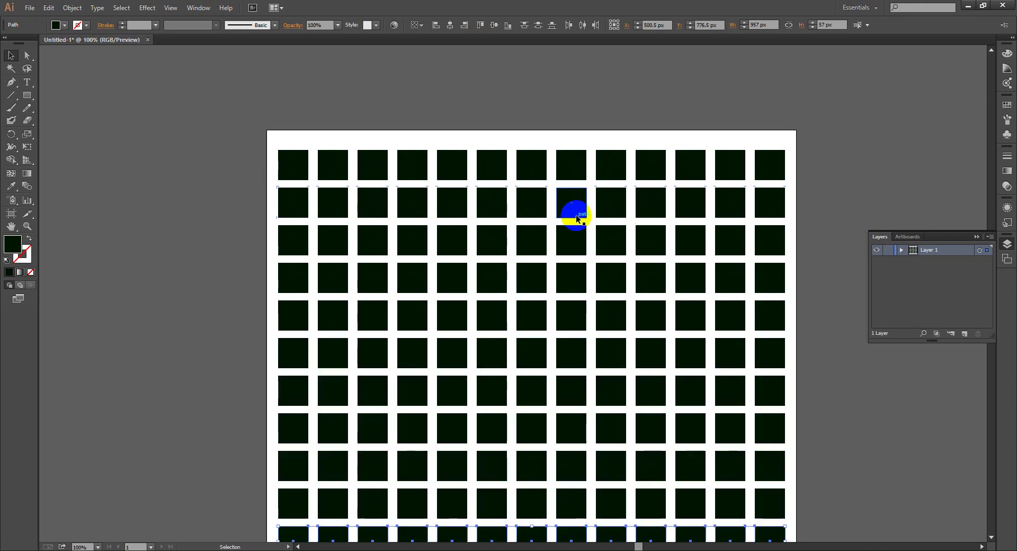
Step: Zoom out, add further rows to fill the artboard, and select the whole grid
{"action": "key", "text": "ctrl+minus"}
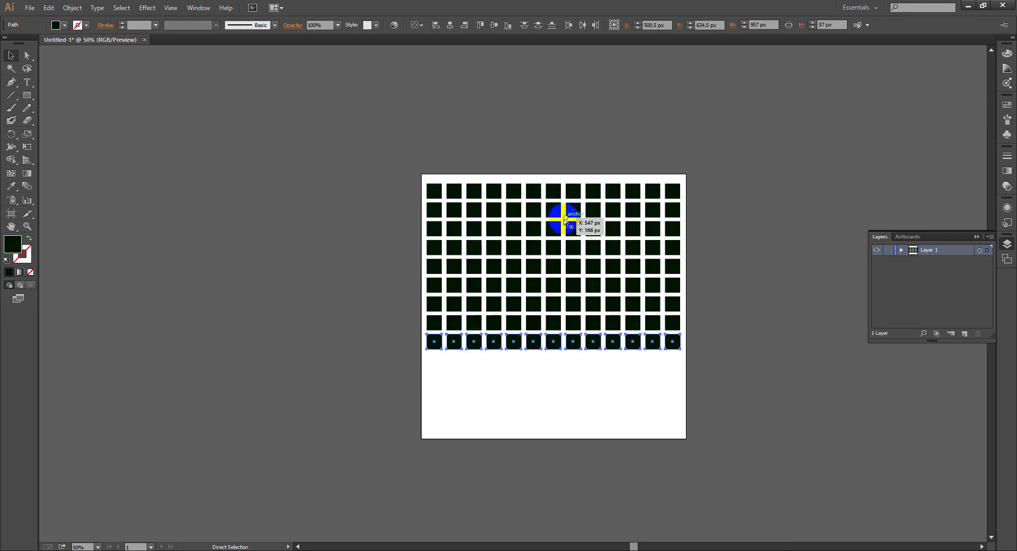
{"action": "key", "text": "ctrl+d"}
{"action": "key", "text": "ctrl+d"}
{"action": "key", "text": "ctrl+d"}
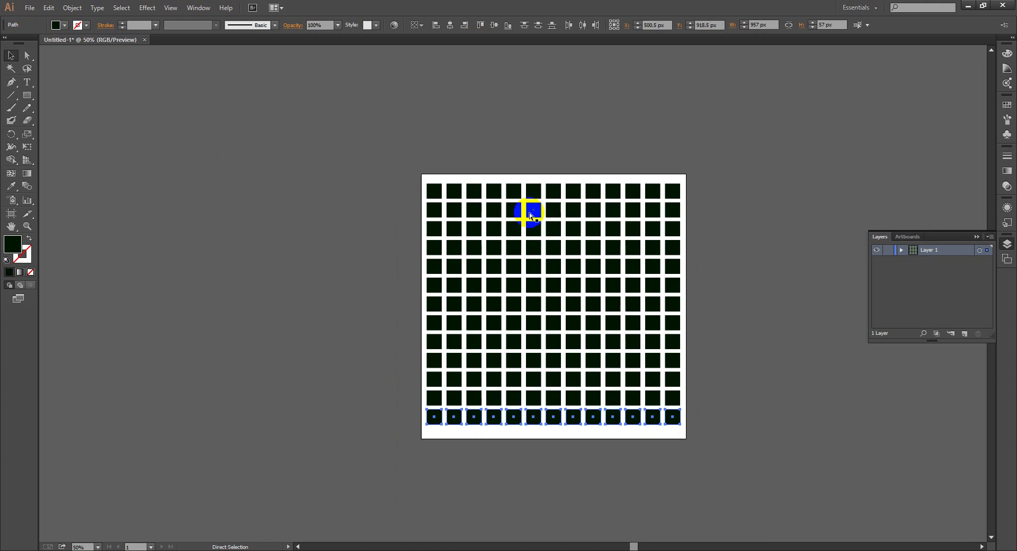
{"action": "key", "text": "ctrl+d"}
{"action": "left_click_drag", "start_coordinate": [329, 168], "coordinate": [776, 509]}
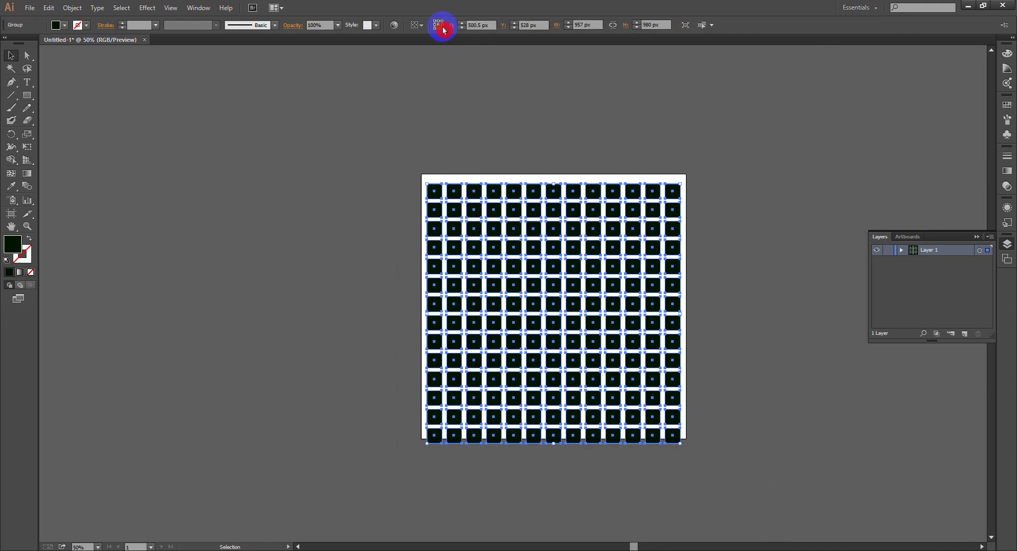
Step: Align the grid to the artboard, centred vertically
{"action": "left_click", "coordinate": [417, 25]}
{"action": "left_click", "coordinate": [423, 61]}
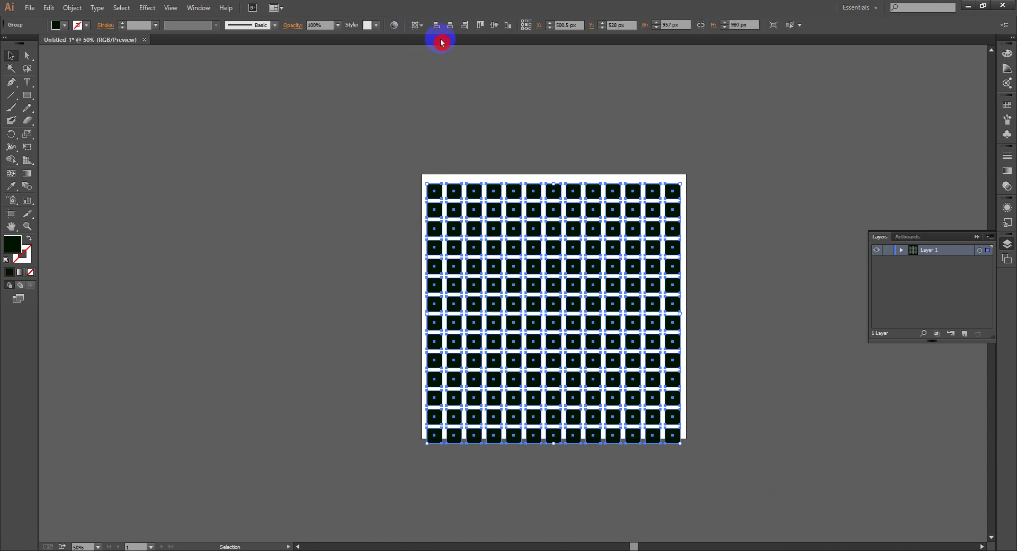
{"action": "left_click", "coordinate": [493, 25]}
{"action": "left_click", "coordinate": [507, 98]}
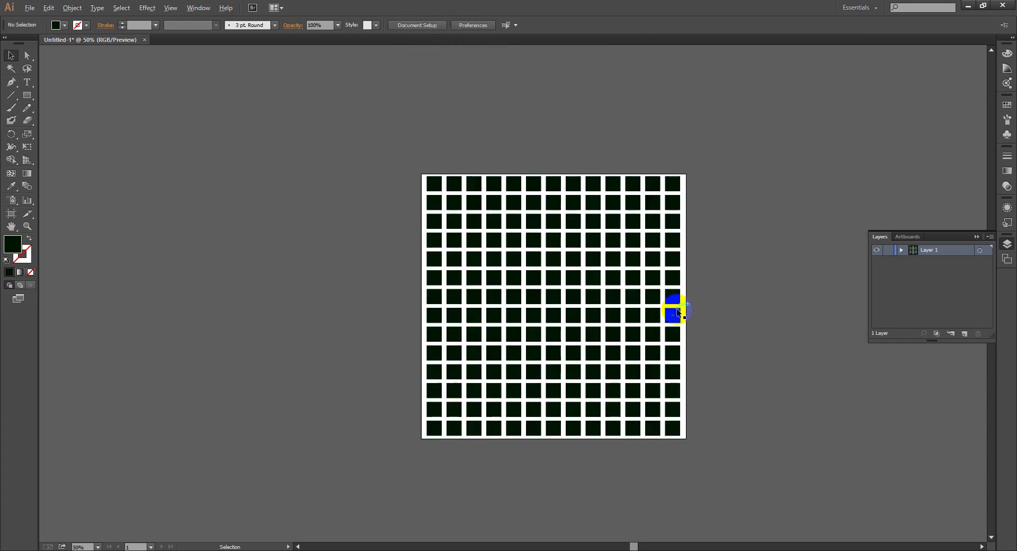
Step: Ungroup the grid squares and marquee-select ten squares in one column
{"action": "scroll", "coordinate": [674, 305], "scroll_direction": "up", "scroll_amount": 1}
{"action": "right_click", "coordinate": [651, 281]}
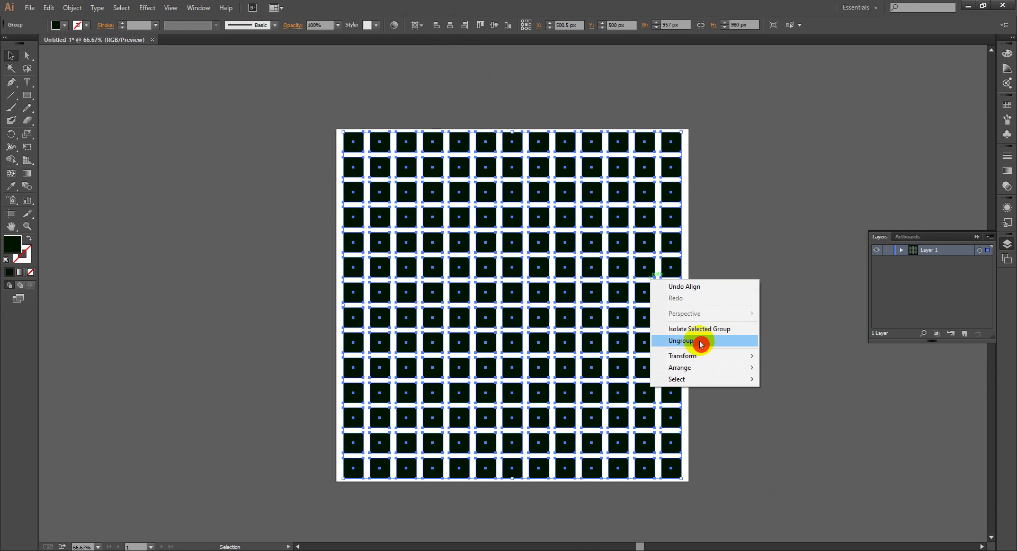
{"action": "left_click", "coordinate": [699, 344]}
{"action": "left_click", "coordinate": [779, 395]}
{"action": "left_click_drag", "start_coordinate": [513, 112], "coordinate": [514, 371]}
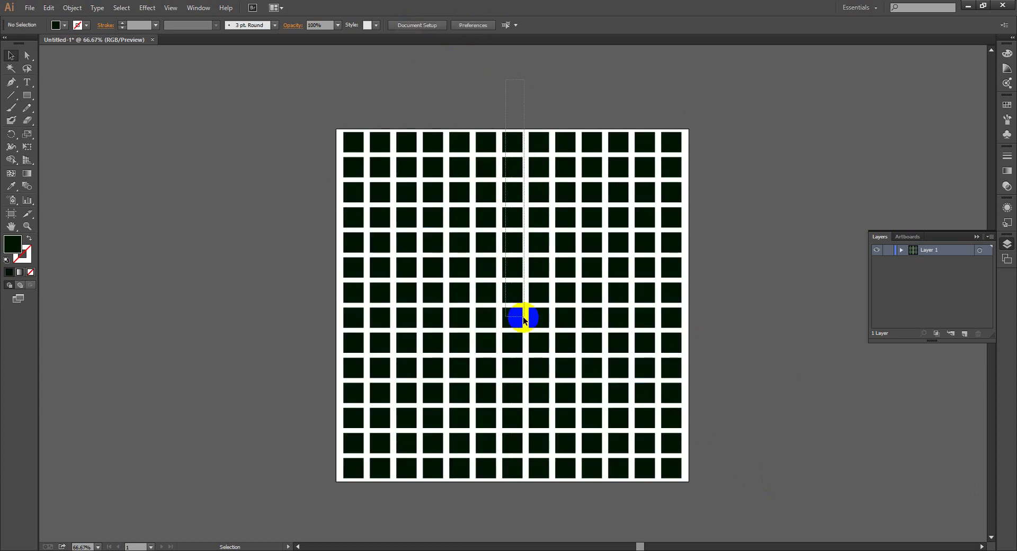
Step: Float the Color panel, switch it to RGB sliders, and turn the selected column red
{"action": "left_click", "coordinate": [1005, 55]}
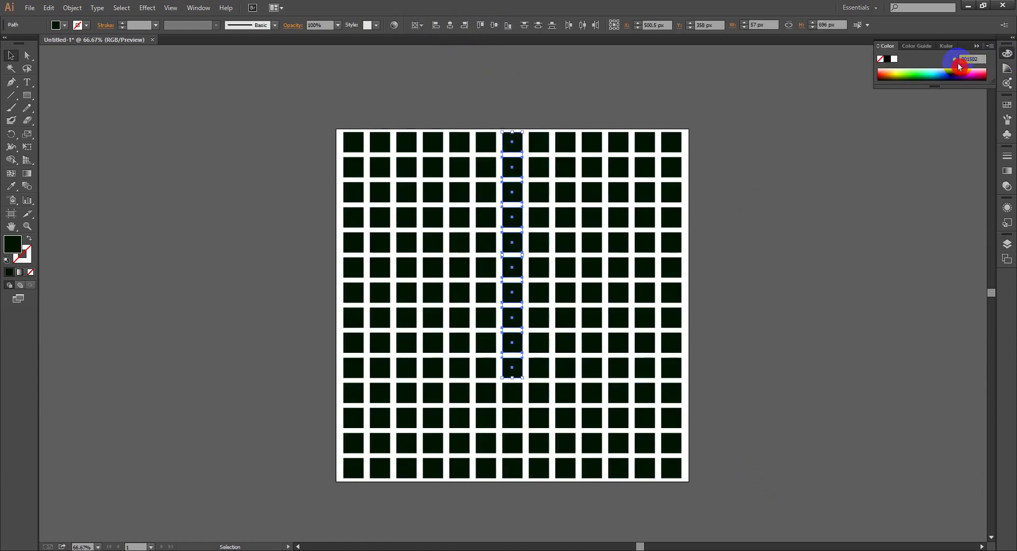
{"action": "left_click", "coordinate": [992, 46]}
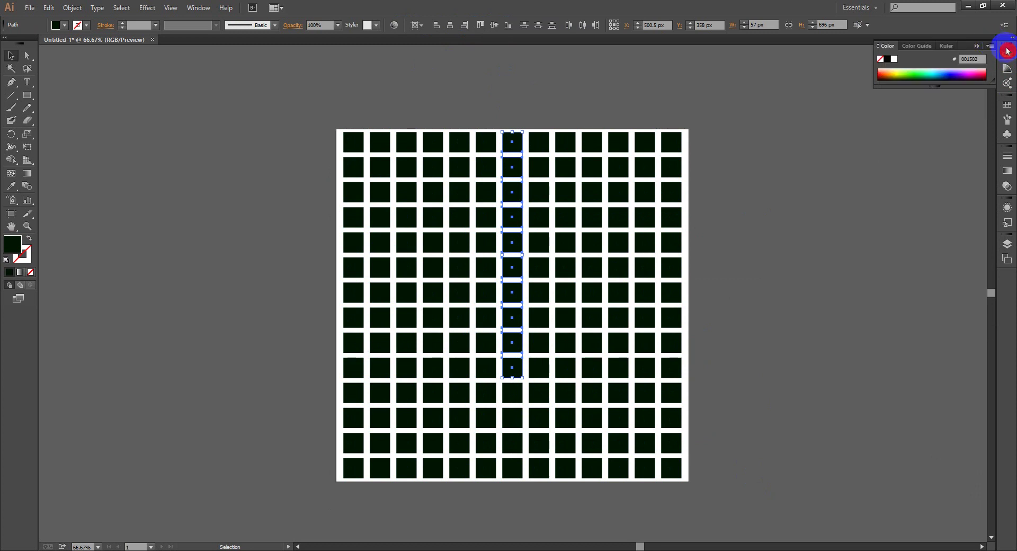
{"action": "left_click_drag", "start_coordinate": [1010, 55], "coordinate": [949, 50]}
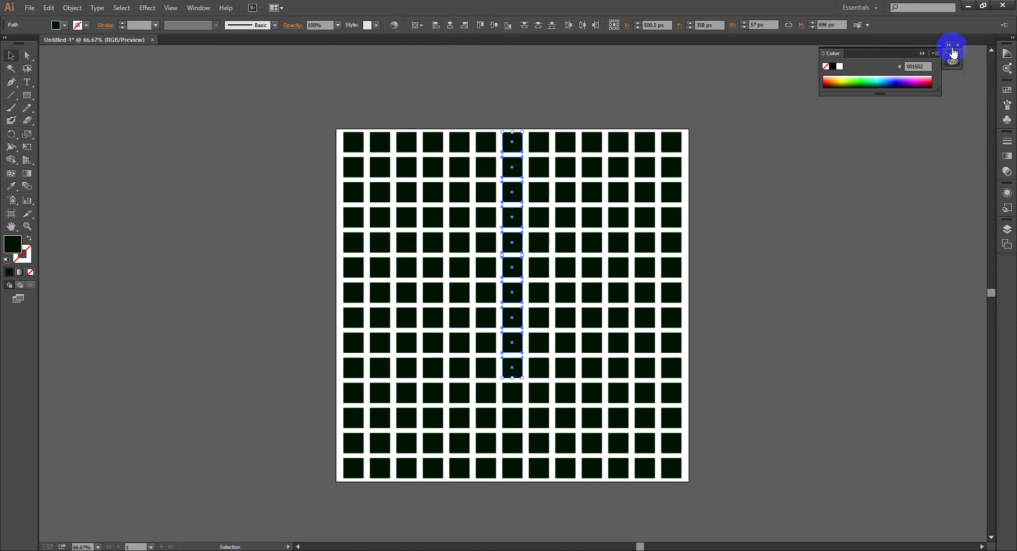
{"action": "left_click", "coordinate": [935, 55]}
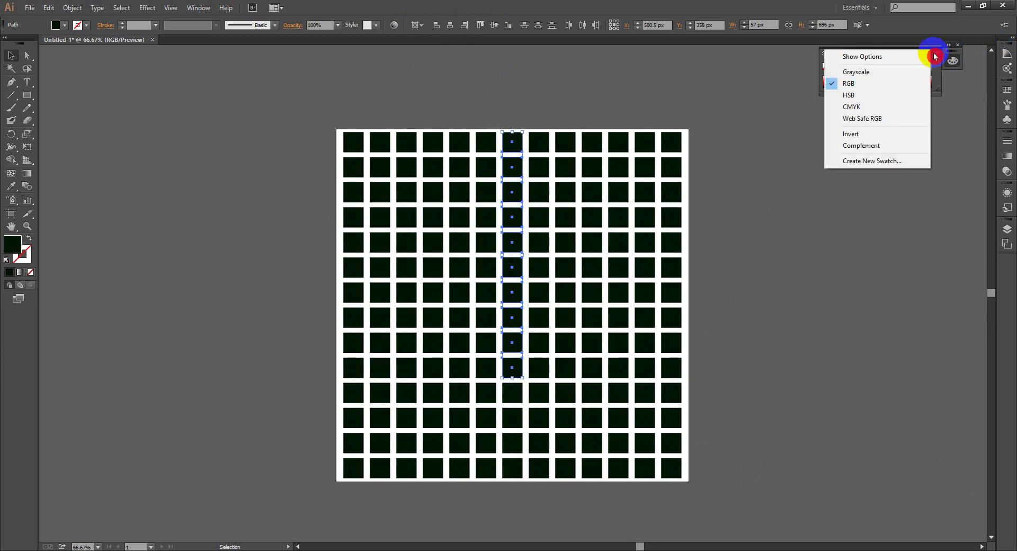
{"action": "left_click", "coordinate": [877, 56]}
{"action": "left_click_drag", "start_coordinate": [885, 71], "coordinate": [915, 72]}
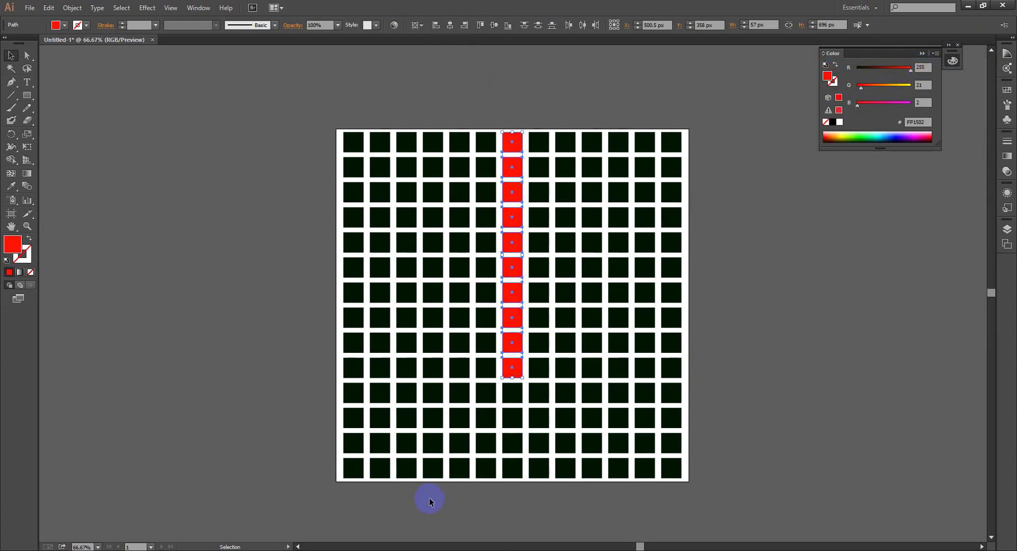
Step: Colour the two lower-left columns green and the two columns right of red blue
{"action": "left_click_drag", "start_coordinate": [439, 475], "coordinate": [403, 288]}
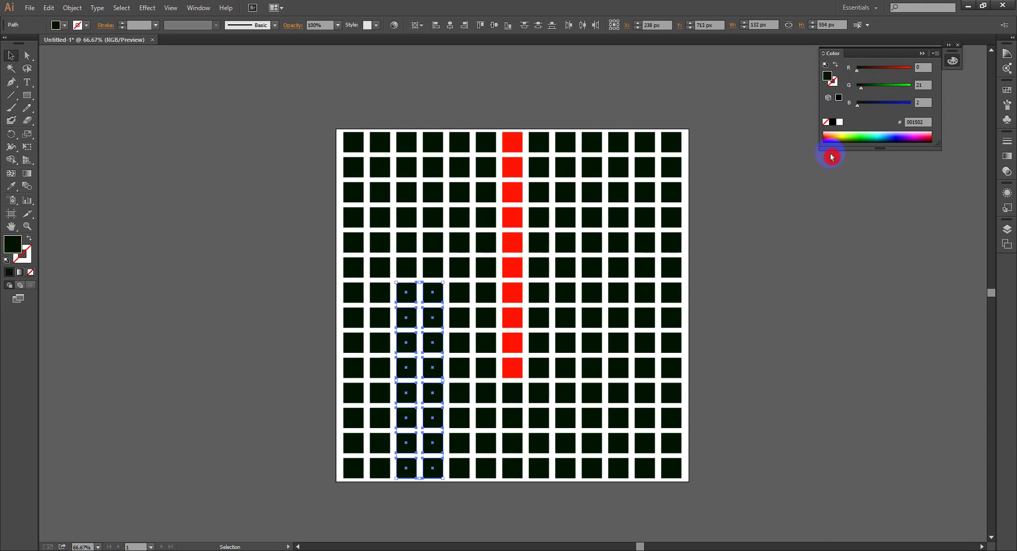
{"action": "left_click", "coordinate": [909, 84]}
{"action": "mouse_move", "coordinate": [579, 101]}
{"action": "left_mouse_down"}
{"action": "mouse_move", "coordinate": [578, 343]}
{"action": "mouse_move", "coordinate": [526, 405]}
{"action": "left_mouse_up"}
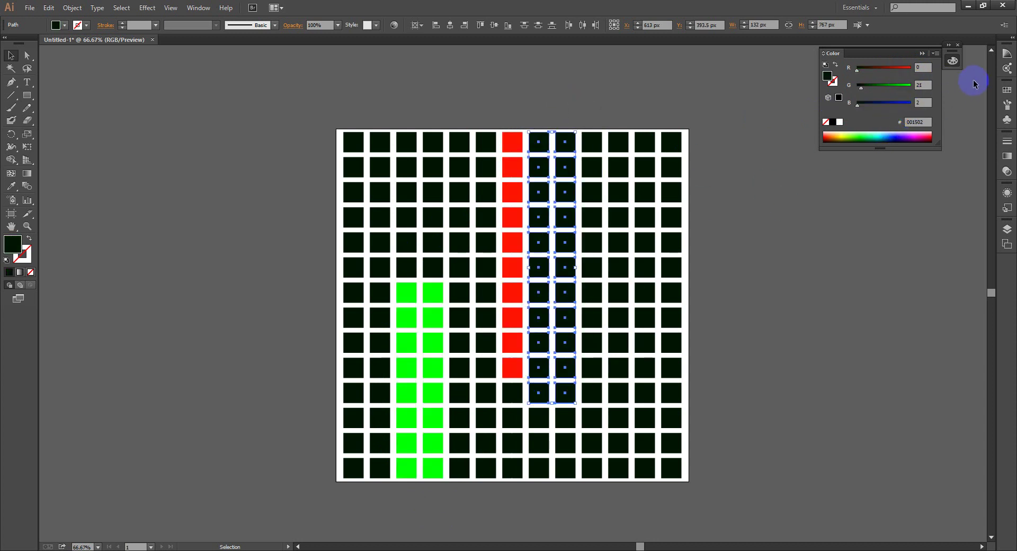
{"action": "left_click_drag", "start_coordinate": [890, 106], "coordinate": [938, 109]}
Step: Make the two rightmost columns yellow and the top-left 6x5 block cyan
{"action": "mouse_move", "coordinate": [668, 109]}
{"action": "left_mouse_down"}
{"action": "mouse_move", "coordinate": [658, 490]}
{"action": "mouse_move", "coordinate": [644, 507]}
{"action": "left_mouse_up"}
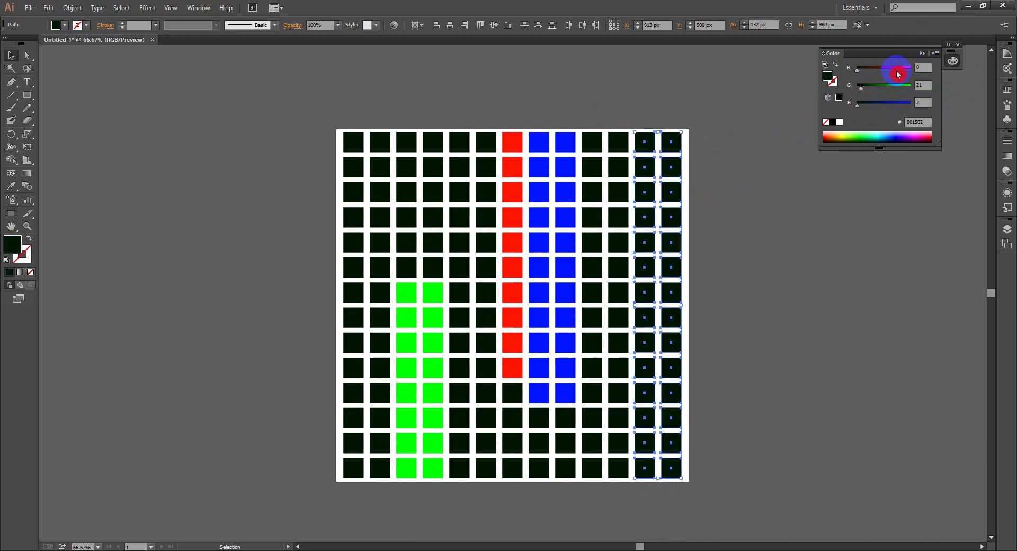
{"action": "left_click_drag", "start_coordinate": [857, 69], "coordinate": [953, 81]}
{"action": "left_click_drag", "start_coordinate": [860, 86], "coordinate": [924, 86]}
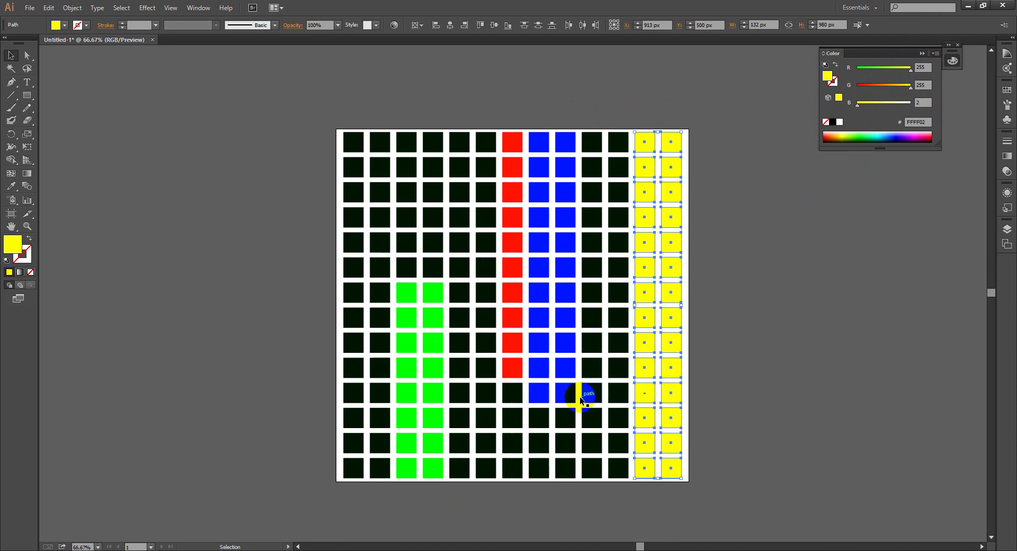
{"action": "left_click_drag", "start_coordinate": [343, 95], "coordinate": [484, 250]}
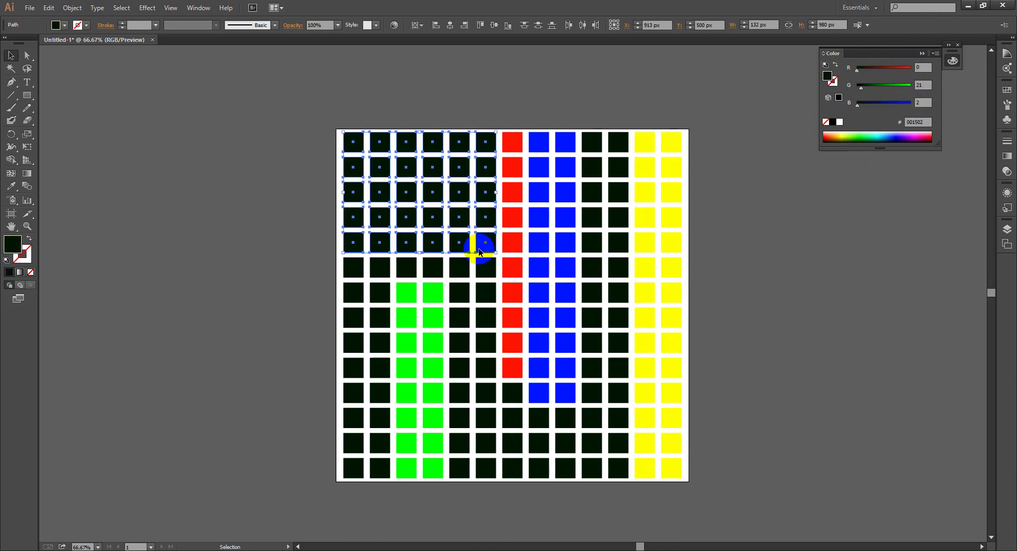
{"action": "left_click_drag", "start_coordinate": [861, 87], "coordinate": [980, 106]}
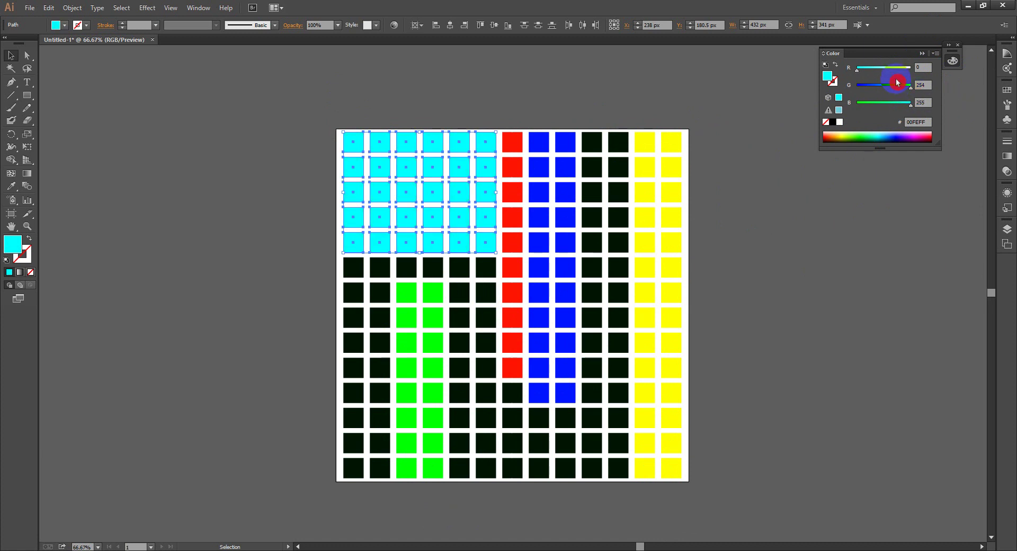
Step: Set the lower squares of the two dark columns to magenta (255,0,255), then deselect
{"action": "left_click_drag", "start_coordinate": [597, 532], "coordinate": [609, 232]}
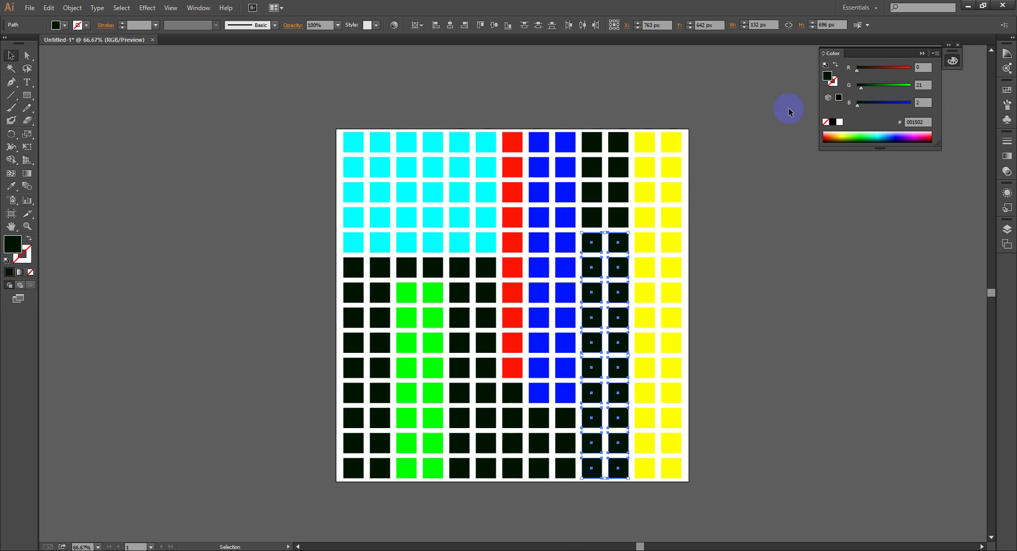
{"action": "left_click_drag", "start_coordinate": [860, 87], "coordinate": [910, 86]}
{"action": "left_click_drag", "start_coordinate": [857, 104], "coordinate": [949, 104]}
{"action": "mouse_move", "coordinate": [910, 68]}
{"action": "left_mouse_down"}
{"action": "mouse_move", "coordinate": [927, 68]}
{"action": "mouse_move", "coordinate": [858, 86]}
{"action": "left_mouse_up"}
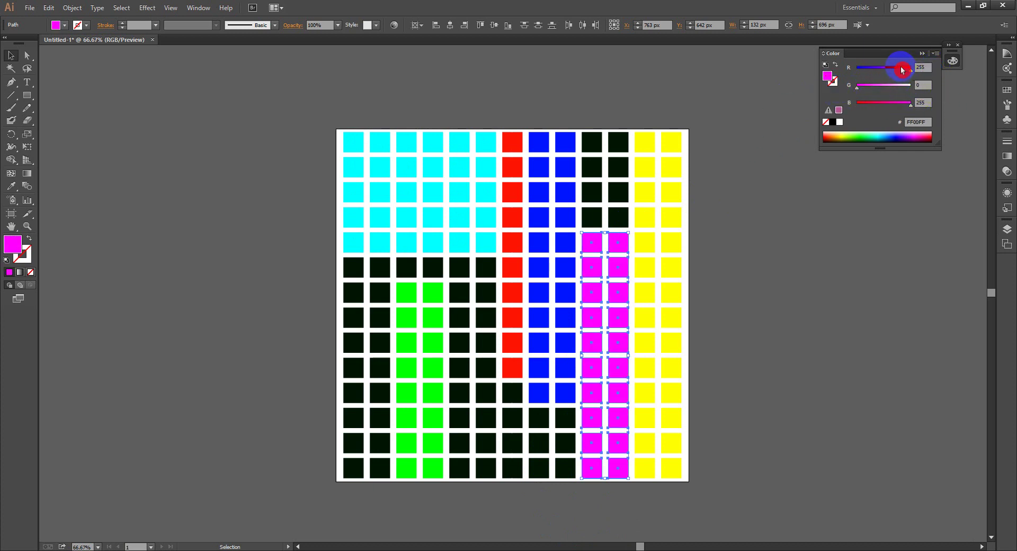
{"action": "left_click", "coordinate": [787, 130]}
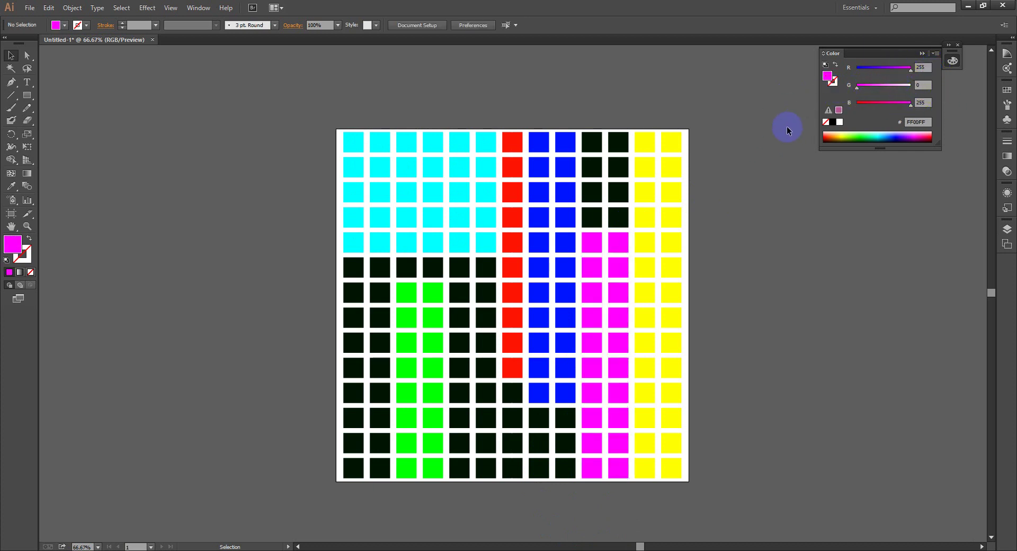
{"action": "left_click", "coordinate": [351, 141]}
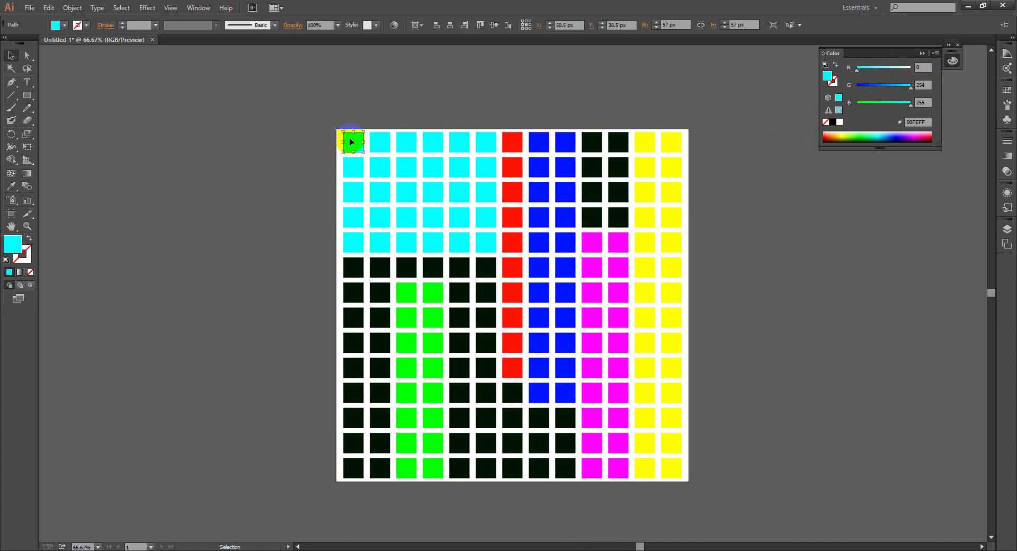
{"action": "left_click", "coordinate": [318, 126]}
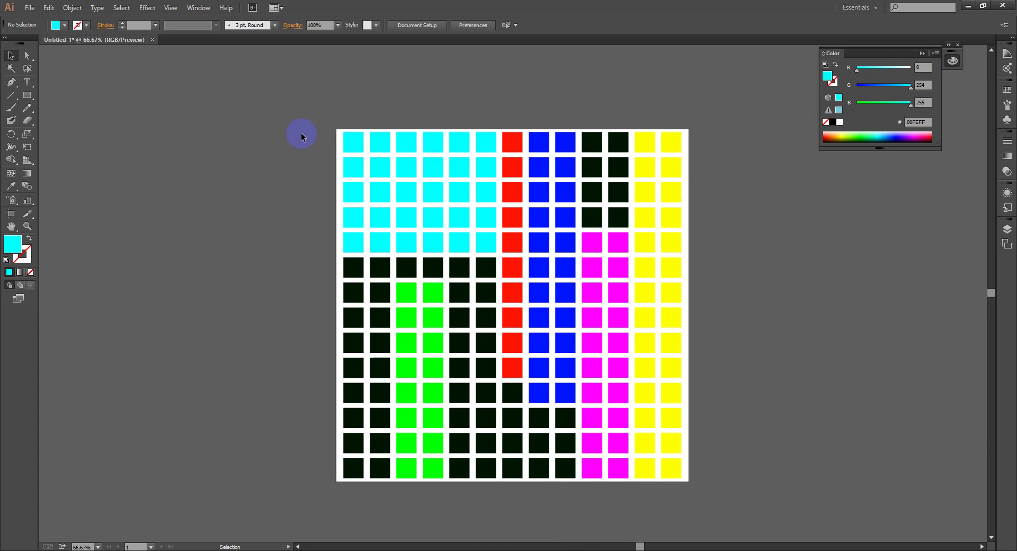
{"action": "left_click", "coordinate": [14, 72]}
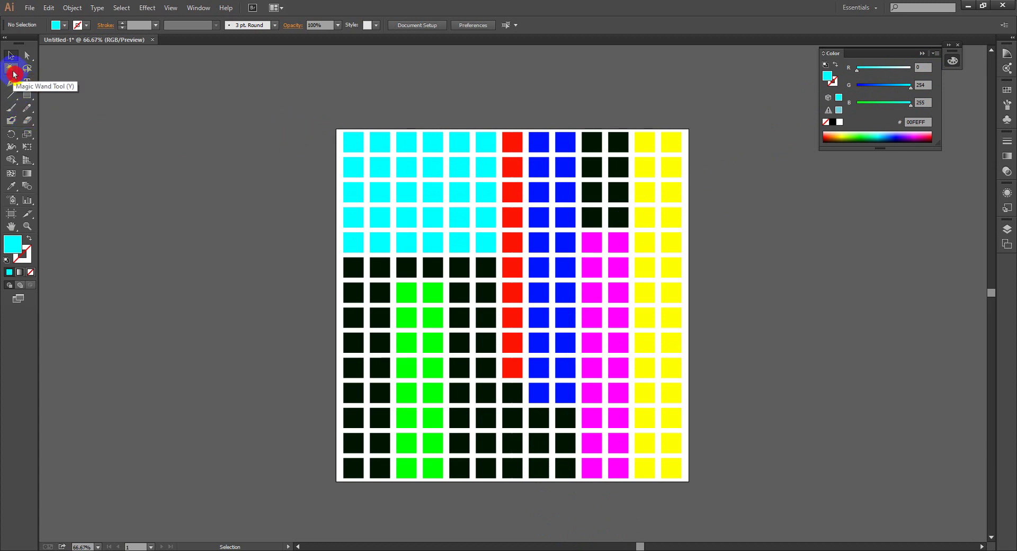
Step: Select all the dark squares with the Magic Wand and recolor them purple (R144 G21 B255, 9015FF)
{"action": "left_click", "coordinate": [375, 142]}
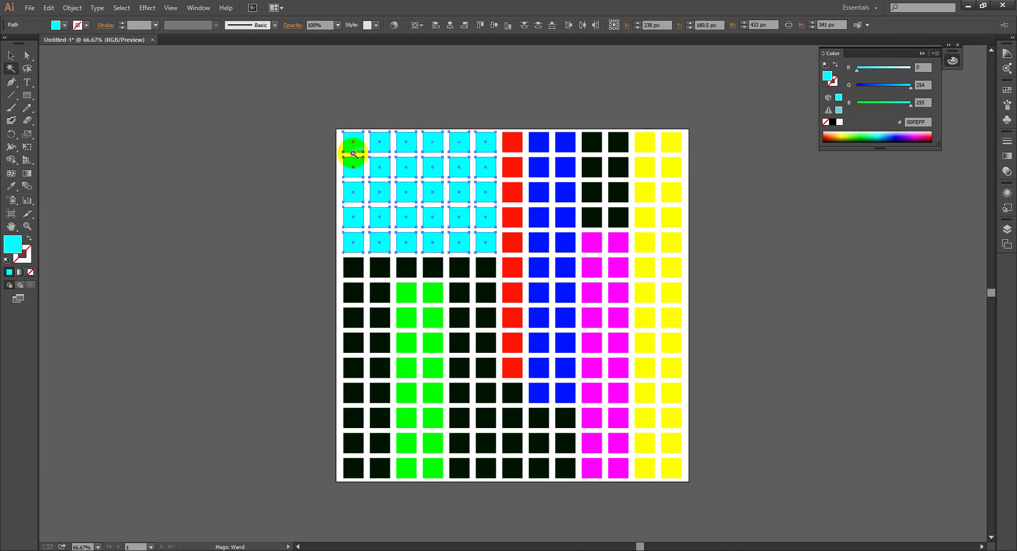
{"action": "left_click", "coordinate": [377, 267]}
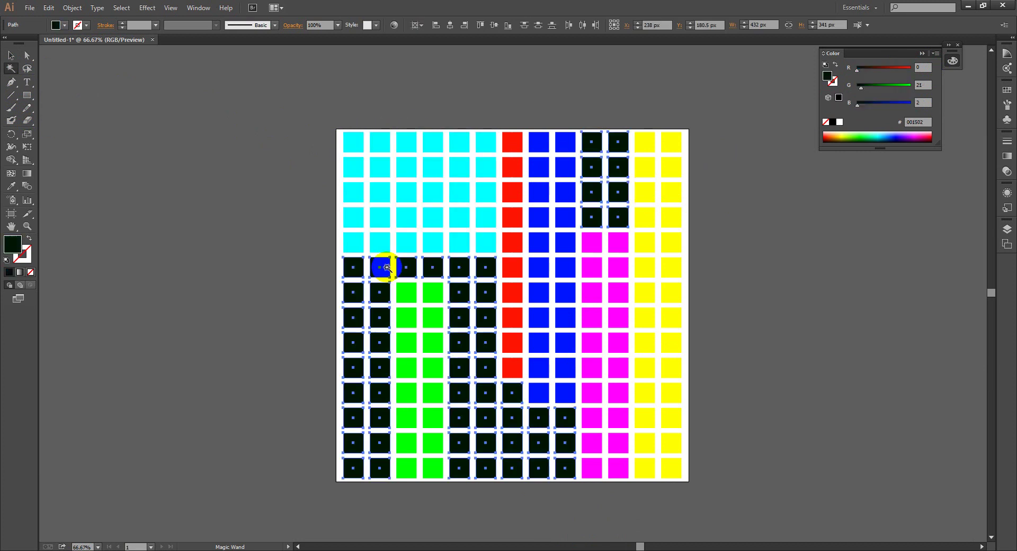
{"action": "left_click_drag", "start_coordinate": [857, 69], "coordinate": [912, 67]}
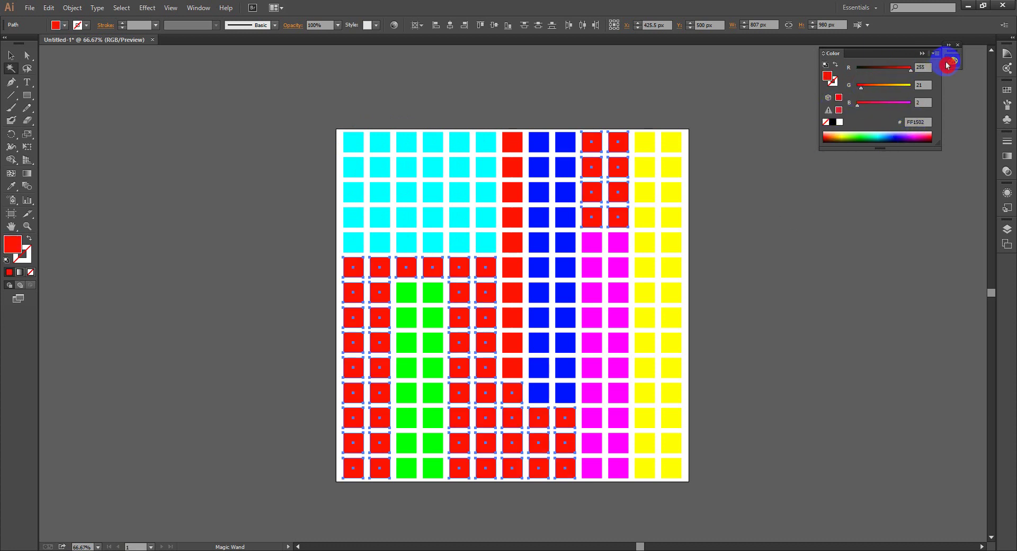
{"action": "left_click_drag", "start_coordinate": [898, 104], "coordinate": [950, 100]}
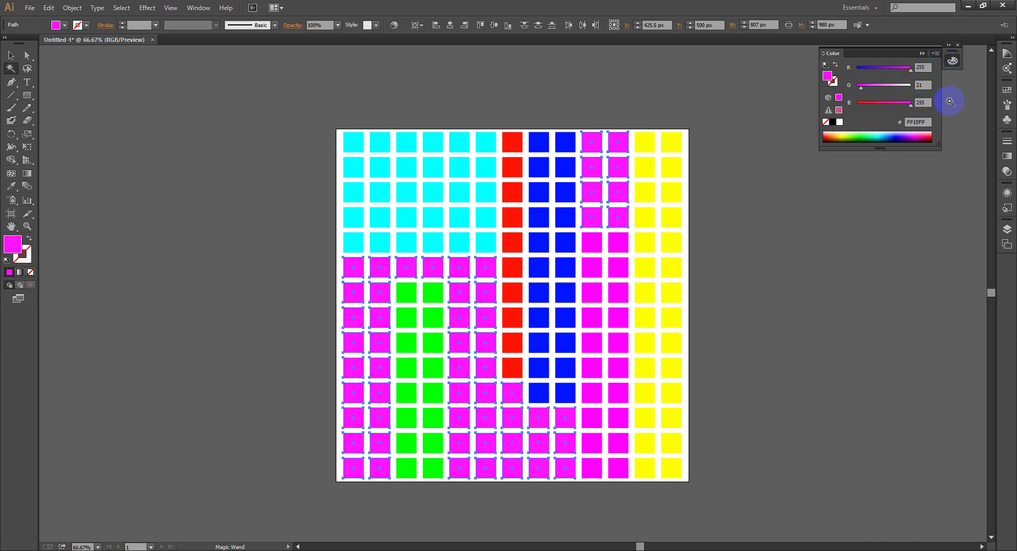
{"action": "left_click_drag", "start_coordinate": [911, 68], "coordinate": [887, 74]}
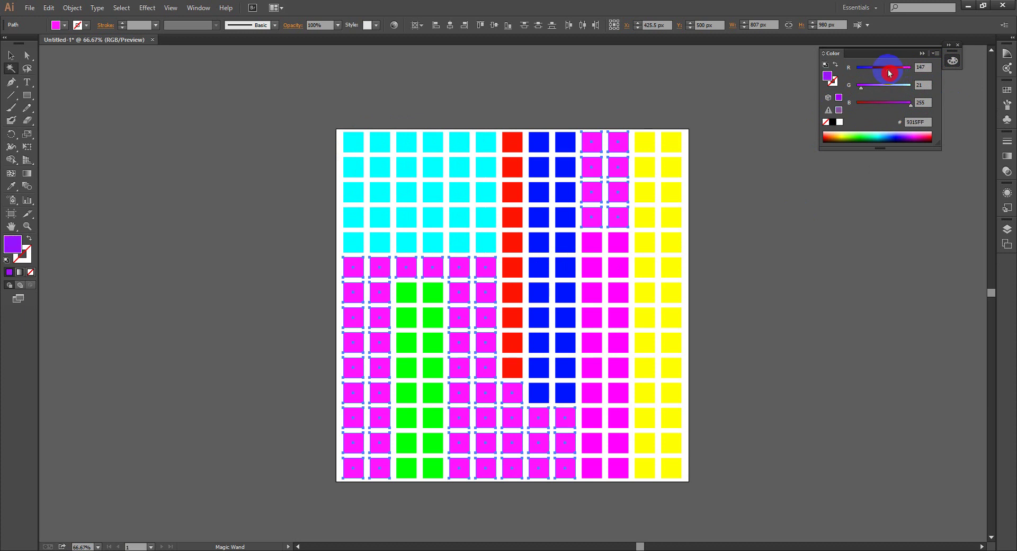
{"action": "left_click", "coordinate": [750, 148]}
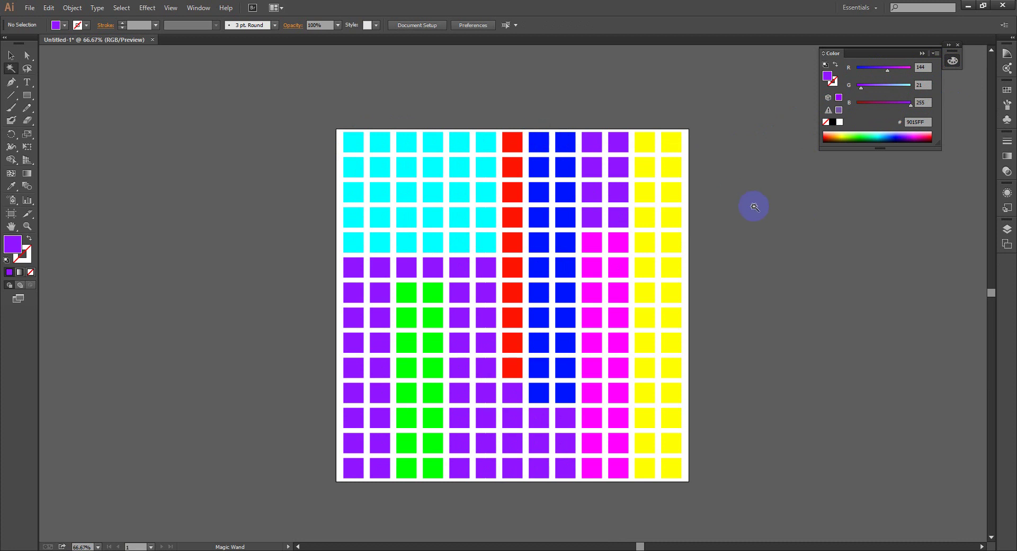
{"action": "left_click", "coordinate": [28, 69]}
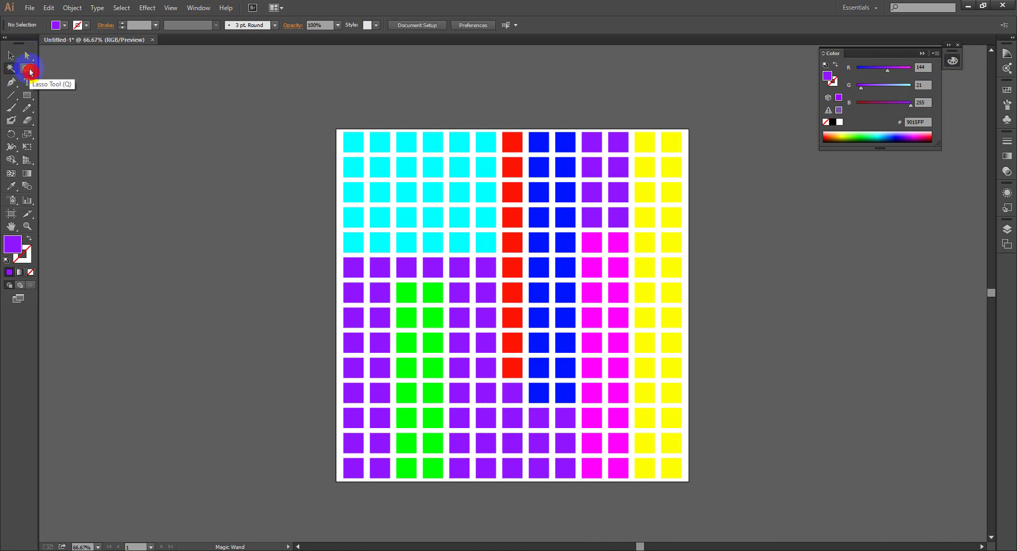
{"action": "left_click_drag", "start_coordinate": [522, 173], "coordinate": [643, 217]}
{"action": "left_click_drag", "start_coordinate": [333, 329], "coordinate": [322, 324]}
{"action": "mouse_move", "coordinate": [668, 99]}
{"action": "left_mouse_down"}
{"action": "mouse_move", "coordinate": [483, 165]}
{"action": "mouse_move", "coordinate": [671, 277]}
{"action": "mouse_move", "coordinate": [522, 139]}
{"action": "left_mouse_up"}
{"action": "mouse_move", "coordinate": [365, 100]}
{"action": "left_mouse_down"}
{"action": "mouse_move", "coordinate": [511, 243]}
{"action": "mouse_move", "coordinate": [365, 102]}
{"action": "left_mouse_up"}
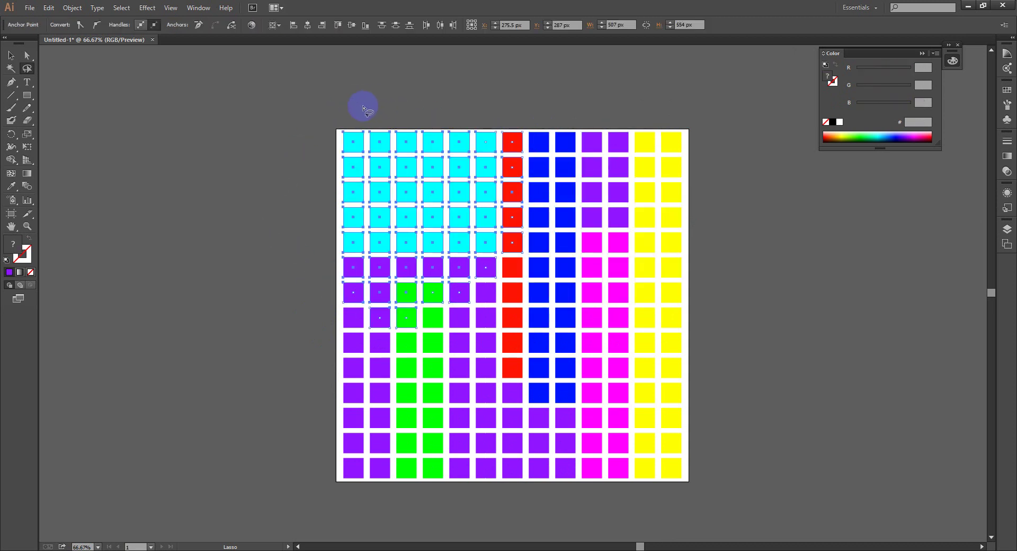
{"action": "mouse_move", "coordinate": [700, 364]}
{"action": "left_mouse_down"}
{"action": "mouse_move", "coordinate": [431, 416]}
{"action": "mouse_move", "coordinate": [761, 491]}
{"action": "left_mouse_up"}
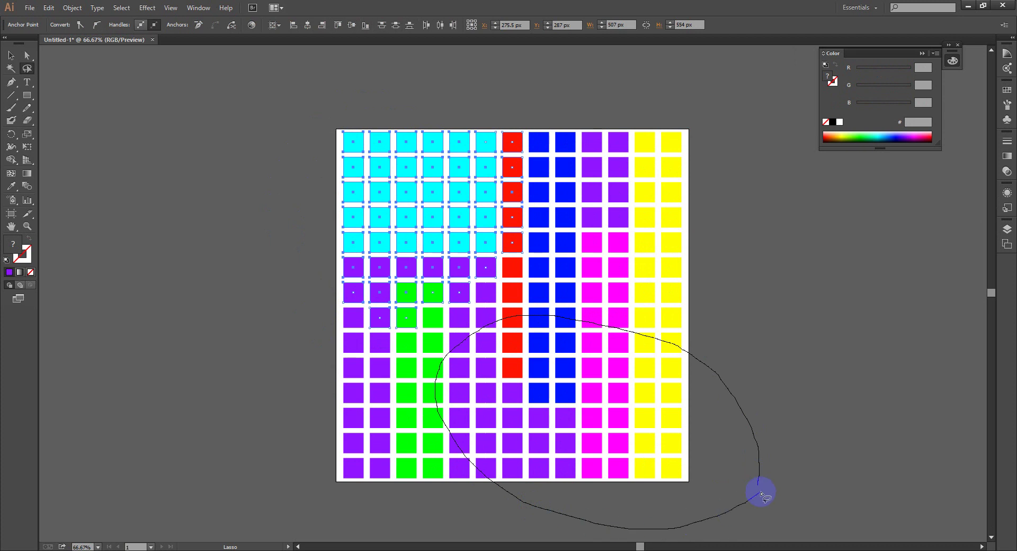
{"action": "mouse_move", "coordinate": [792, 384]}
{"action": "left_mouse_down"}
{"action": "mouse_move", "coordinate": [635, 182]}
{"action": "mouse_move", "coordinate": [563, 295]}
{"action": "left_mouse_up"}
{"action": "mouse_move", "coordinate": [635, 158]}
{"action": "left_mouse_down"}
{"action": "mouse_move", "coordinate": [443, 109]}
{"action": "mouse_move", "coordinate": [350, 313]}
{"action": "mouse_move", "coordinate": [575, 338]}
{"action": "left_mouse_up"}
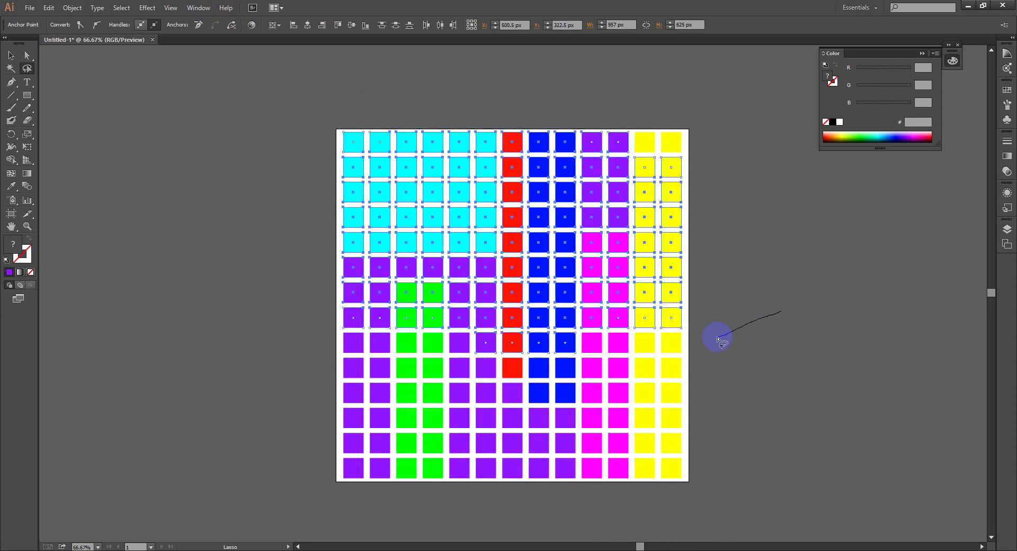
{"action": "left_click_drag", "start_coordinate": [718, 339], "coordinate": [1012, 391]}
{"action": "left_click_drag", "start_coordinate": [783, 193], "coordinate": [976, 238]}
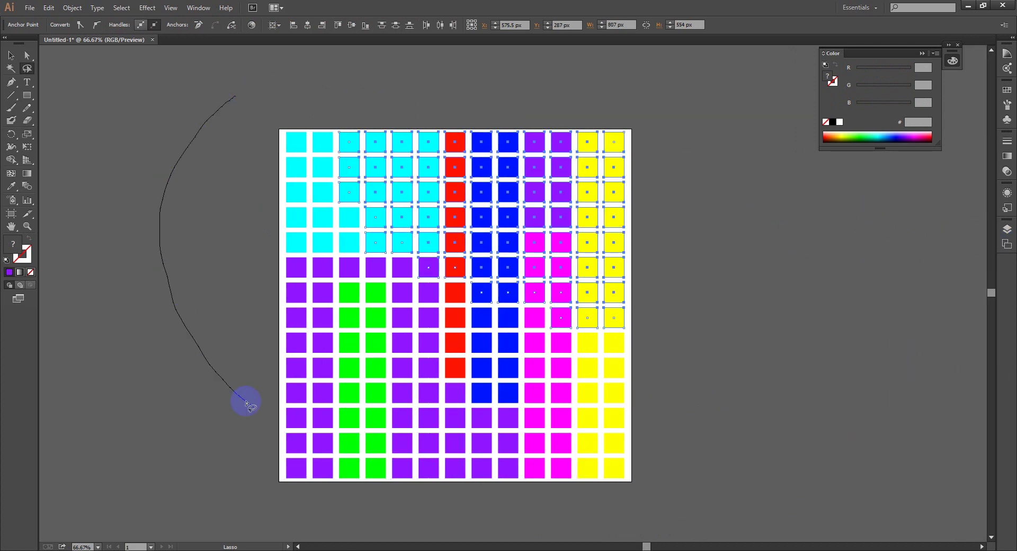
{"action": "left_click_drag", "start_coordinate": [302, 96], "coordinate": [193, 104]}
{"action": "left_click_drag", "start_coordinate": [760, 352], "coordinate": [869, 393]}
{"action": "left_click", "coordinate": [734, 296]}
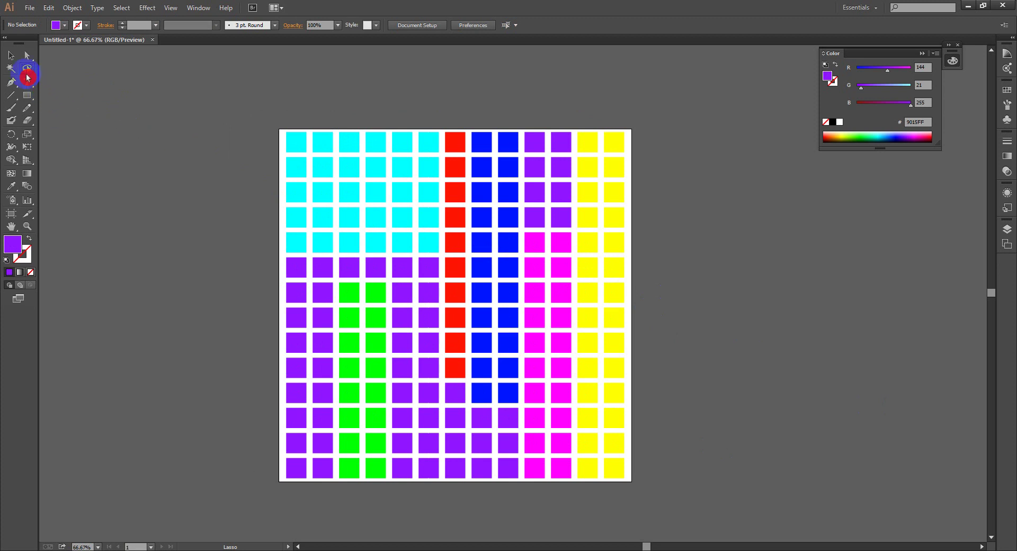
Step: Marquee-select every square in the grid and group them via the right-click menu
{"action": "left_click_drag", "start_coordinate": [282, 151], "coordinate": [295, 150]}
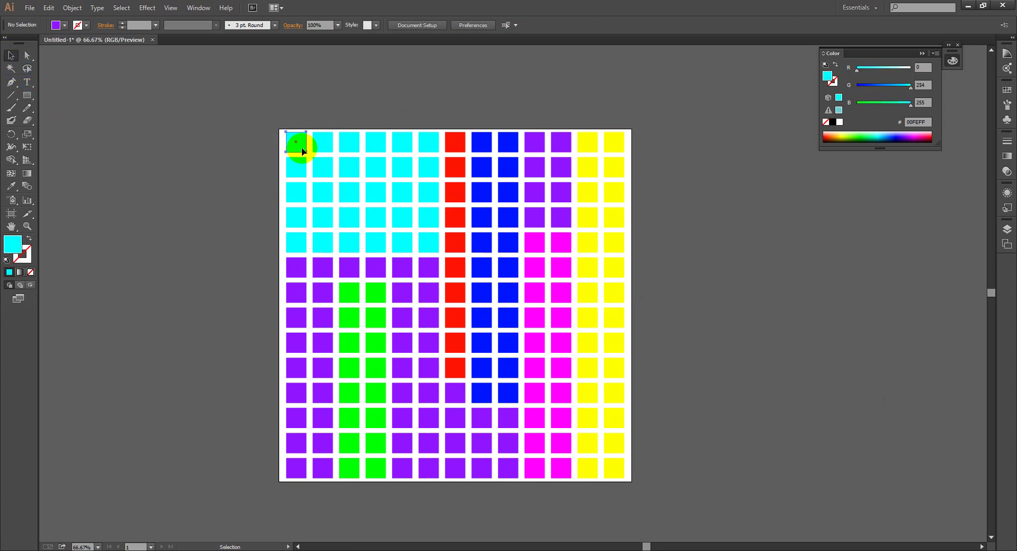
{"action": "left_click", "coordinate": [231, 129]}
{"action": "left_click_drag", "start_coordinate": [162, 89], "coordinate": [641, 460]}
{"action": "mouse_move", "coordinate": [669, 498]}
{"action": "left_mouse_down"}
{"action": "mouse_move", "coordinate": [522, 404]}
{"action": "mouse_move", "coordinate": [254, 200]}
{"action": "left_mouse_up"}
{"action": "left_click_drag", "start_coordinate": [660, 475], "coordinate": [662, 474]}
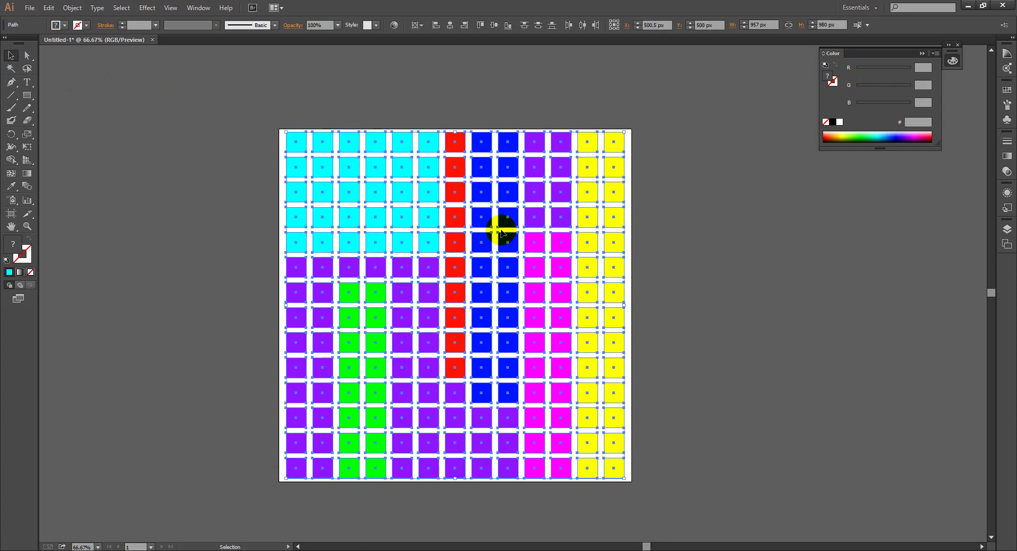
{"action": "right_click", "coordinate": [480, 187]}
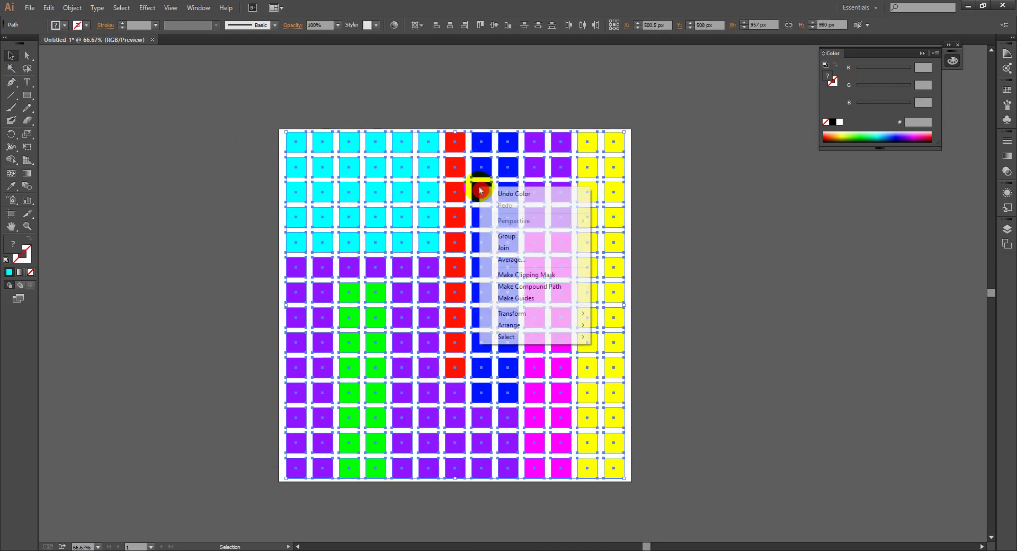
{"action": "left_click", "coordinate": [514, 238]}
Step: Reselect the grid group and ungroup it from the right-click menu
{"action": "left_click", "coordinate": [655, 236]}
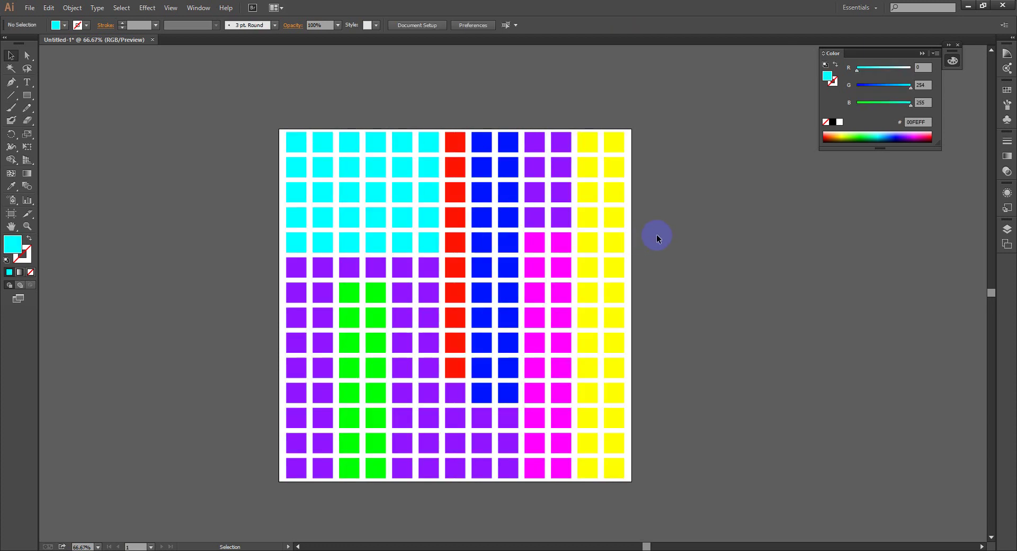
{"action": "left_click", "coordinate": [566, 191]}
{"action": "right_click", "coordinate": [560, 189]}
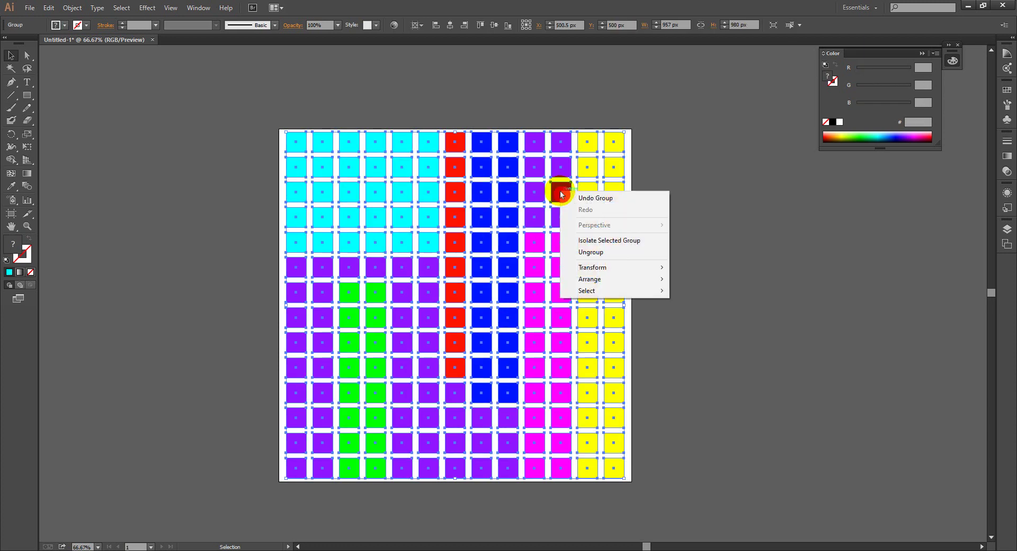
{"action": "left_click", "coordinate": [604, 259]}
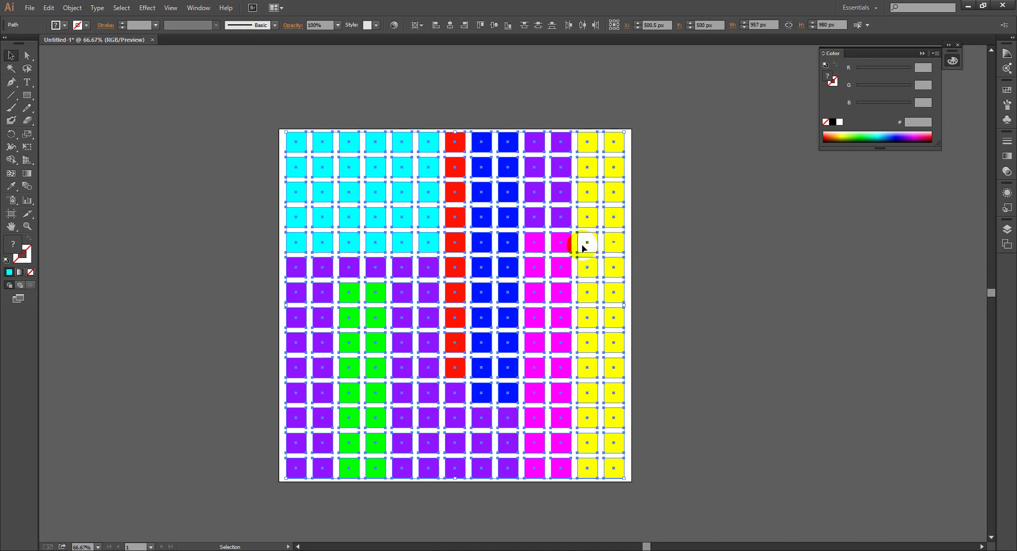
Step: Regroup the squares with Object > Group, then ungroup them again via right-click
{"action": "left_click", "coordinate": [72, 7]}
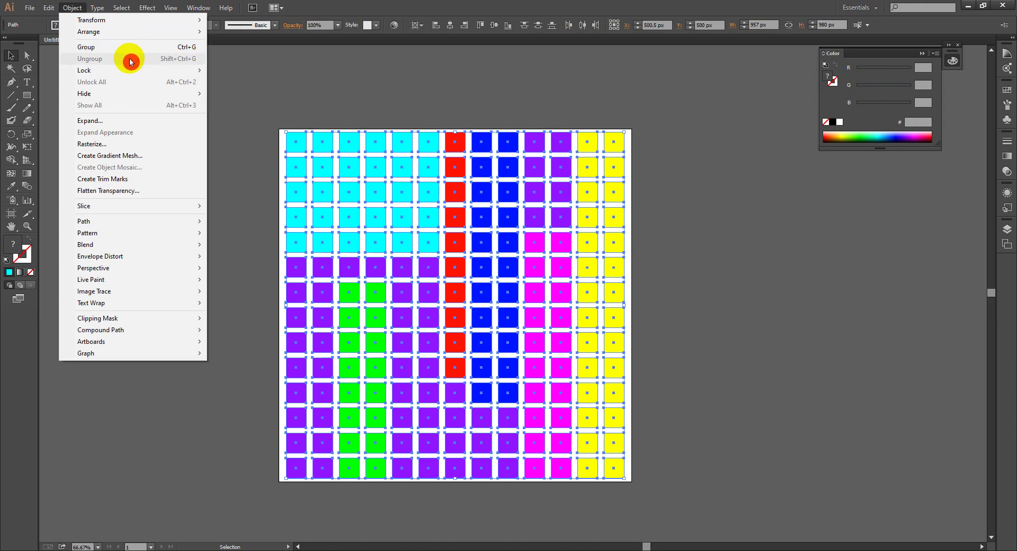
{"action": "left_click", "coordinate": [129, 47]}
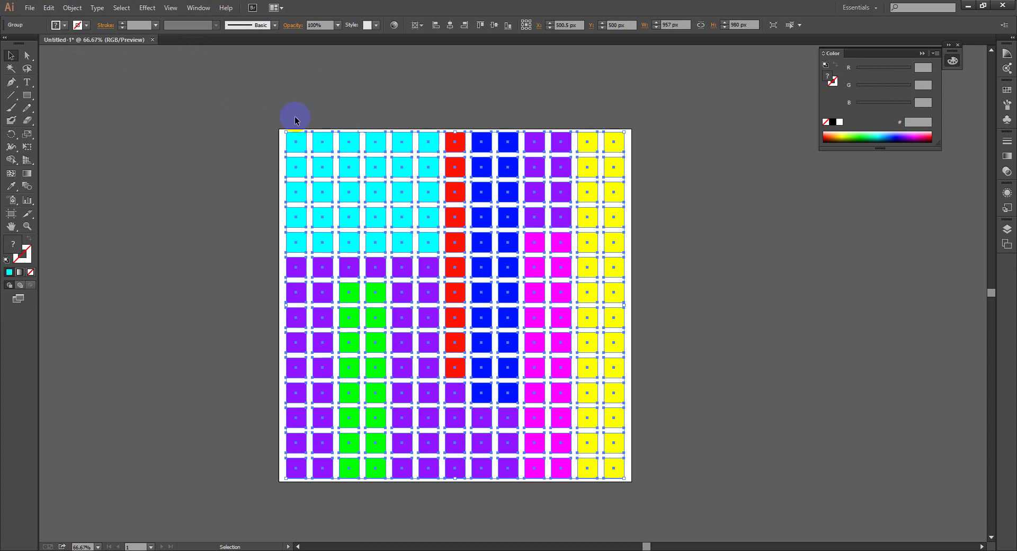
{"action": "left_click", "coordinate": [284, 125]}
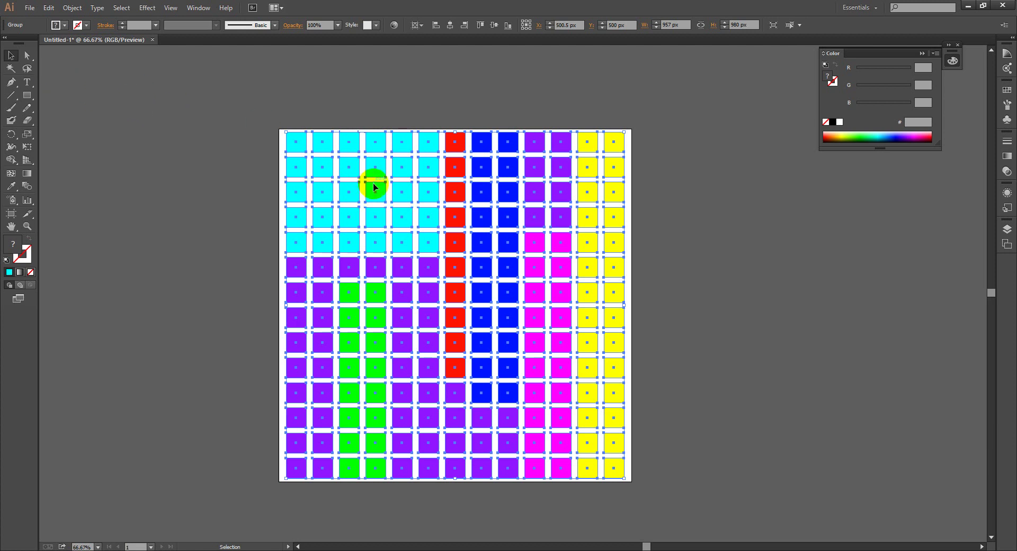
{"action": "right_click", "coordinate": [346, 166]}
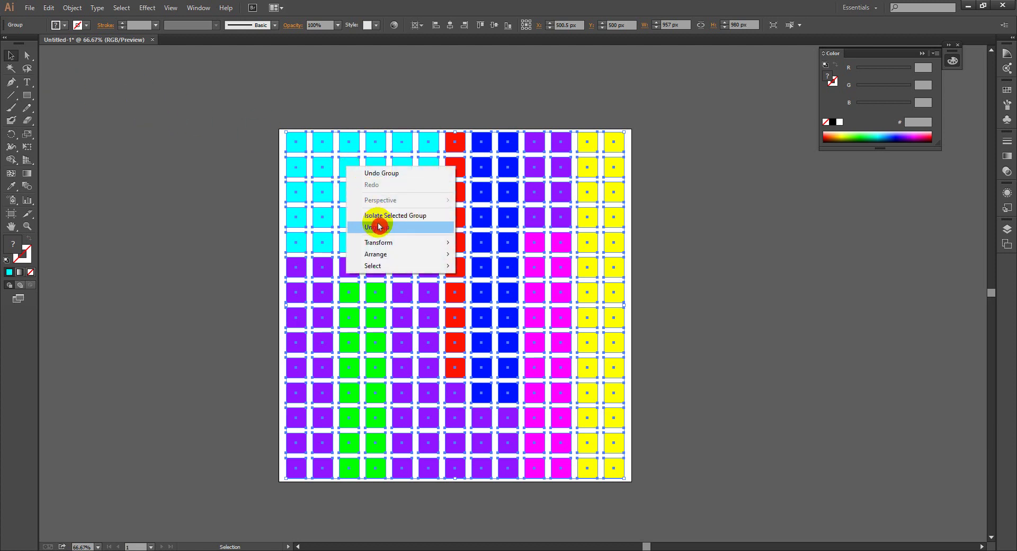
{"action": "left_click", "coordinate": [377, 226]}
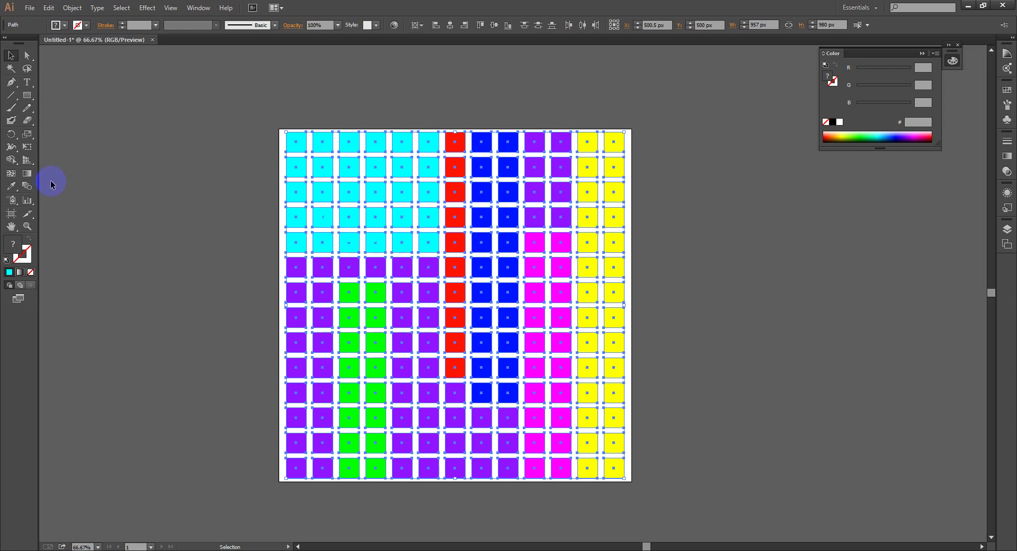
Step: Delete the coloured squares and draw a closed four-point curved shape with the Pen tool
{"action": "key", "text": "Delete"}
{"action": "left_click", "coordinate": [11, 82]}
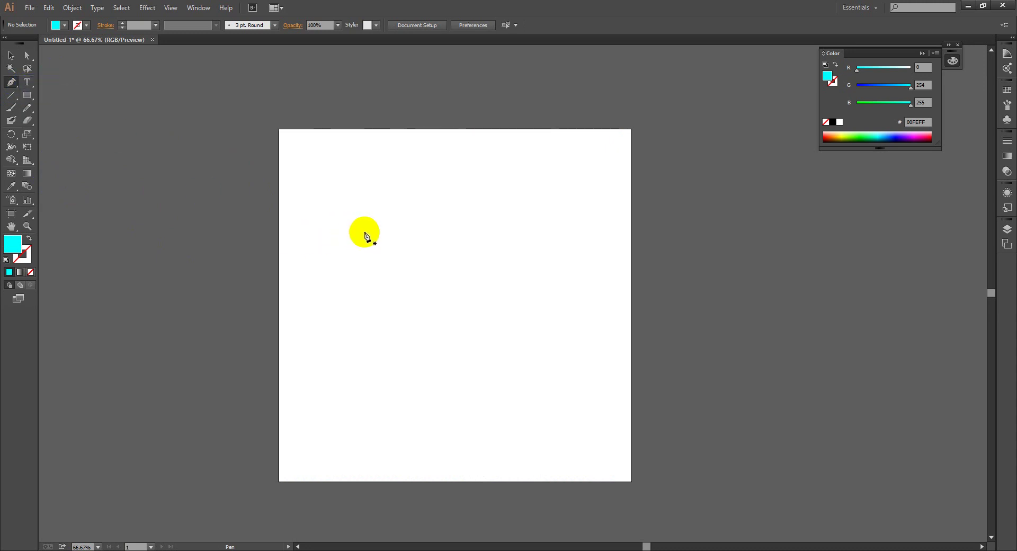
{"action": "left_click", "coordinate": [375, 206]}
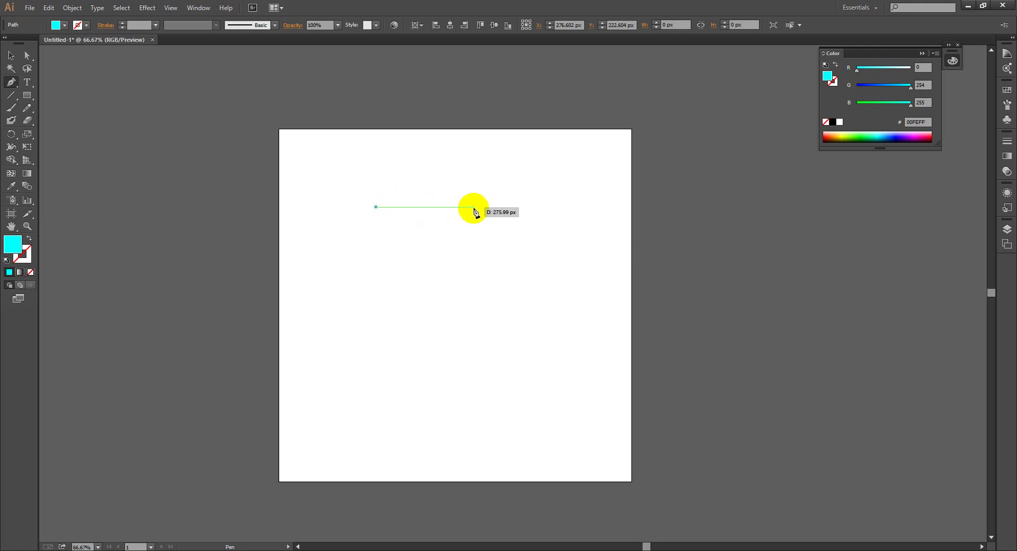
{"action": "left_click_drag", "start_coordinate": [488, 207], "coordinate": [562, 239]}
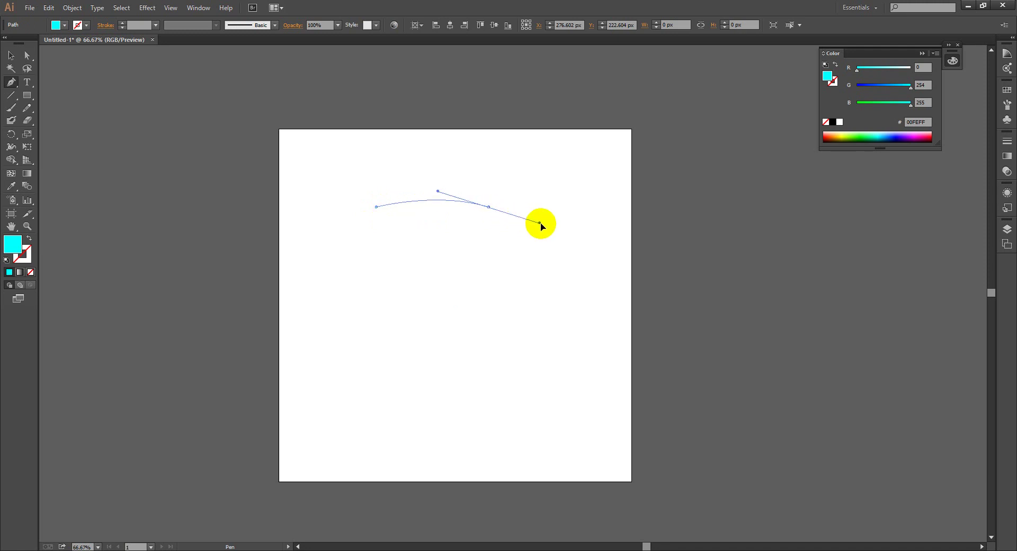
{"action": "mouse_move", "coordinate": [483, 293]}
{"action": "left_mouse_down"}
{"action": "mouse_move", "coordinate": [390, 348]}
{"action": "mouse_move", "coordinate": [297, 295]}
{"action": "left_mouse_up"}
{"action": "left_click_drag", "start_coordinate": [303, 247], "coordinate": [350, 251]}
{"action": "left_click_drag", "start_coordinate": [376, 206], "coordinate": [377, 208]}
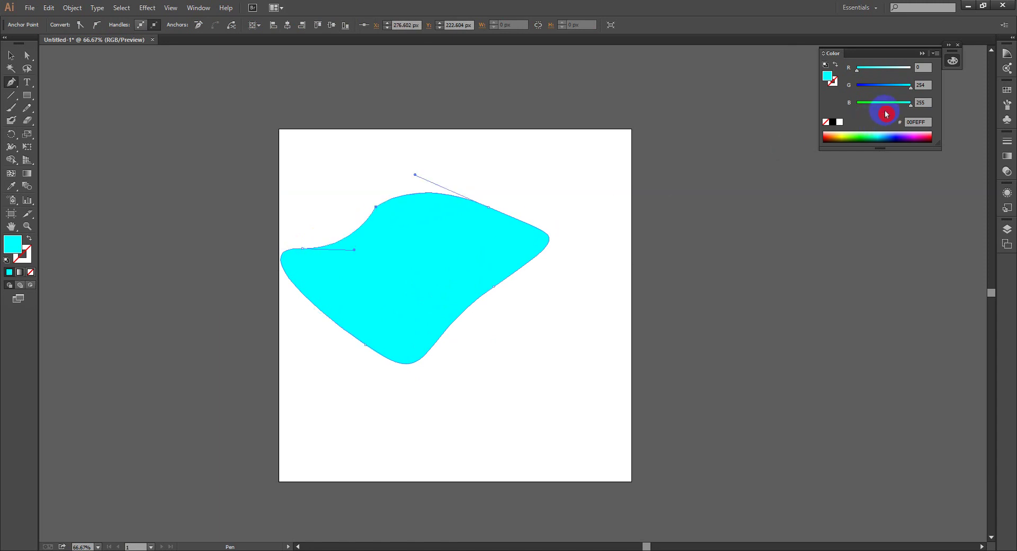
Step: Change the curved shape's fill to blue (0000FF), then delete the shape
{"action": "left_click_drag", "start_coordinate": [910, 84], "coordinate": [856, 85]}
{"action": "key", "text": "Delete"}
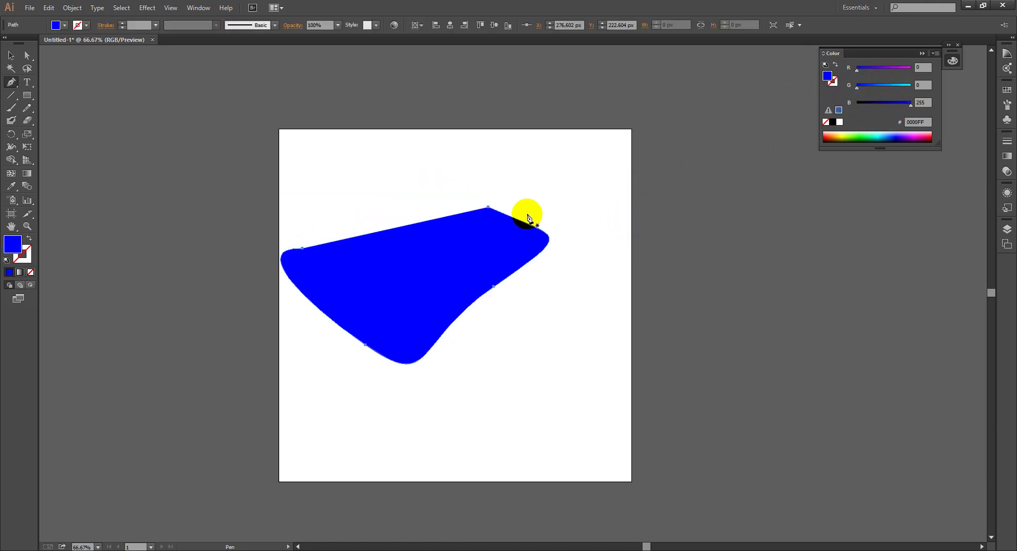
{"action": "key", "text": "Delete"}
Step: Pen-draw a blue cap shape with a protruding brim, Alt-adjusting handles, then undo it
{"action": "mouse_move", "coordinate": [355, 247]}
{"action": "left_mouse_down"}
{"action": "mouse_move", "coordinate": [460, 239]}
{"action": "mouse_move", "coordinate": [430, 249]}
{"action": "mouse_move", "coordinate": [494, 252]}
{"action": "mouse_move", "coordinate": [579, 296]}
{"action": "mouse_move", "coordinate": [551, 292]}
{"action": "left_mouse_up"}
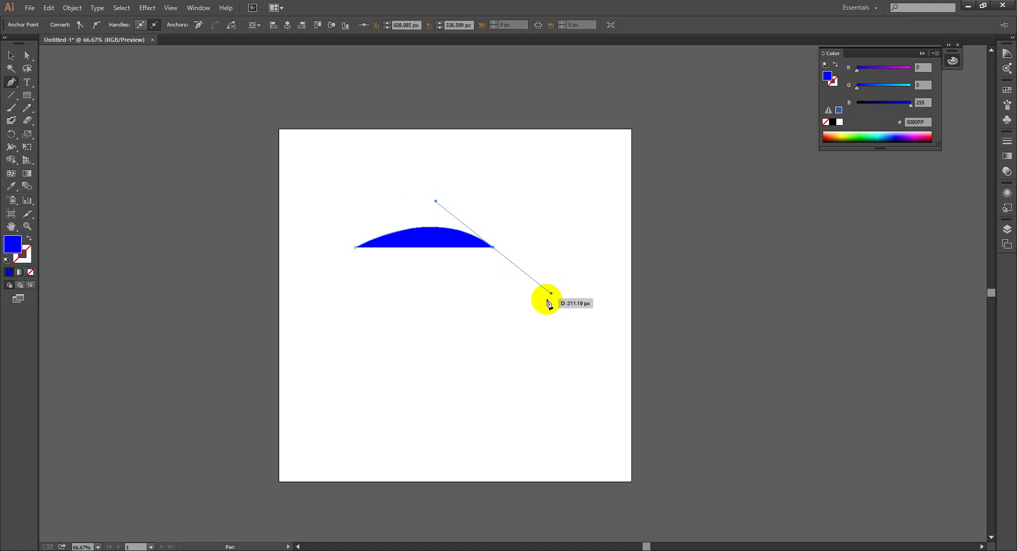
{"action": "key", "text": "alt"}
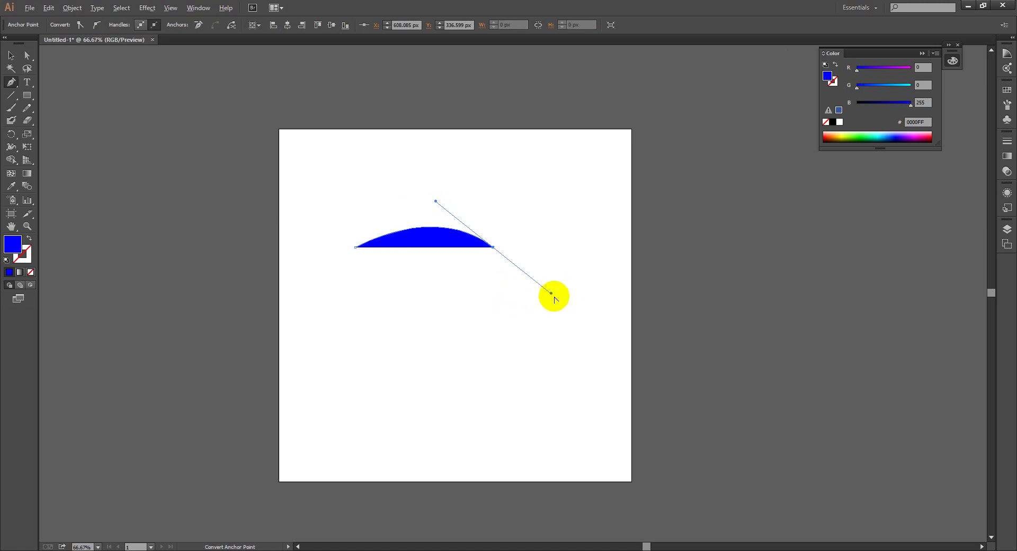
{"action": "left_click_drag", "start_coordinate": [551, 295], "coordinate": [565, 203]}
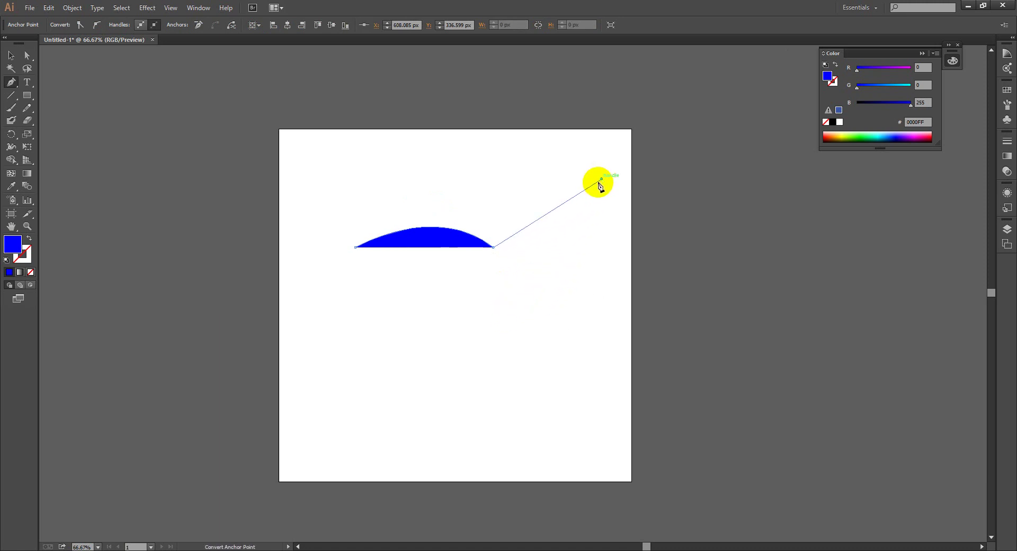
{"action": "mouse_move", "coordinate": [565, 203]}
{"action": "left_mouse_down"}
{"action": "mouse_move", "coordinate": [503, 262]}
{"action": "mouse_move", "coordinate": [559, 295]}
{"action": "left_mouse_up"}
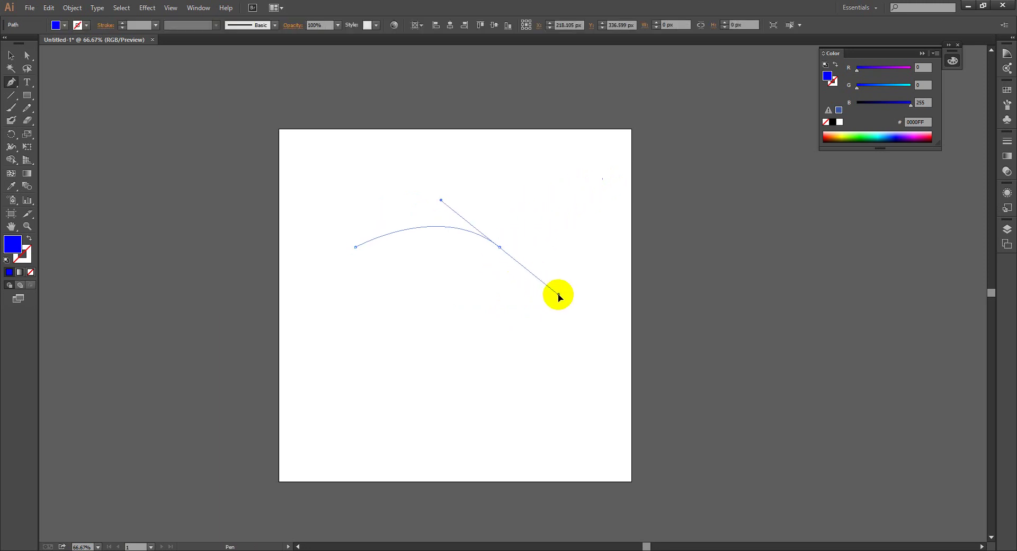
{"action": "left_click_drag", "start_coordinate": [439, 200], "coordinate": [387, 146]}
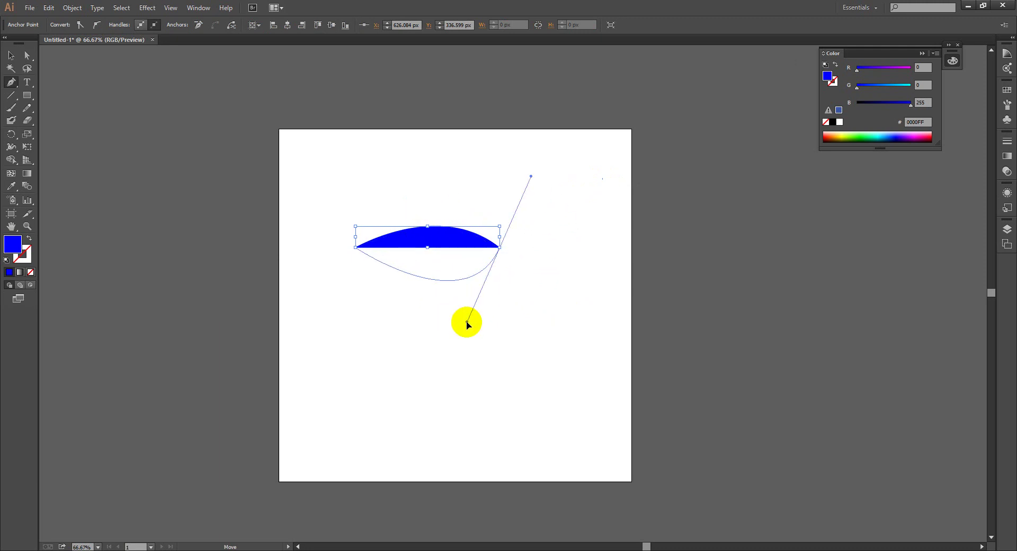
{"action": "left_click_drag", "start_coordinate": [453, 166], "coordinate": [455, 164]}
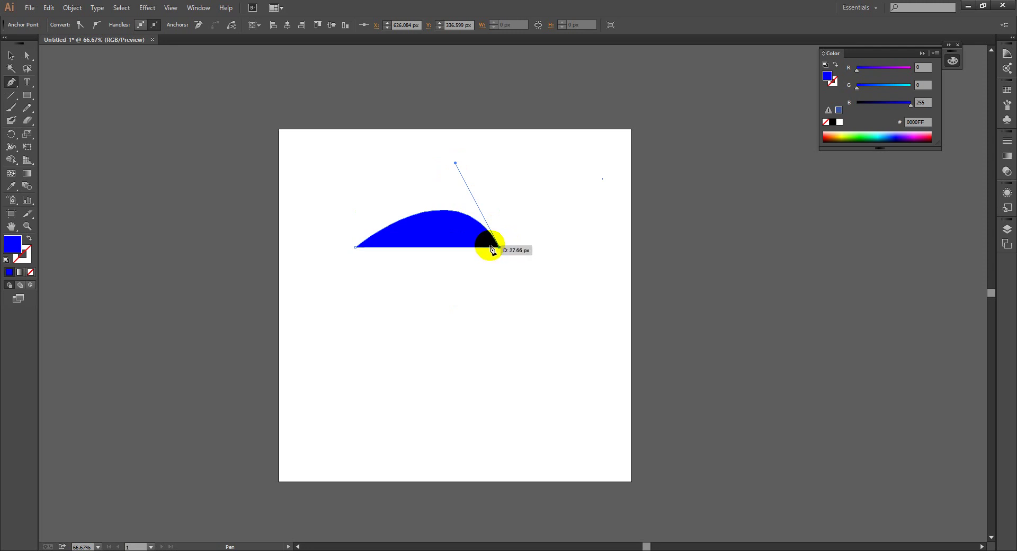
{"action": "left_click_drag", "start_coordinate": [513, 270], "coordinate": [429, 303]}
{"action": "left_click_drag", "start_coordinate": [355, 247], "coordinate": [352, 250]}
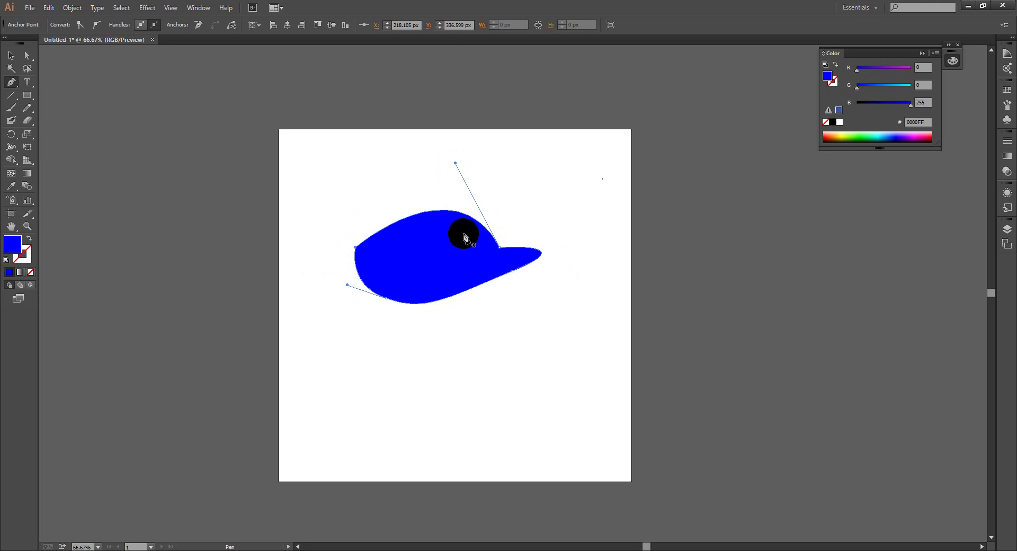
{"action": "key", "text": "ctrl+z"}
{"action": "key", "text": "ctrl+z"}
{"action": "key", "text": "ctrl+z"}
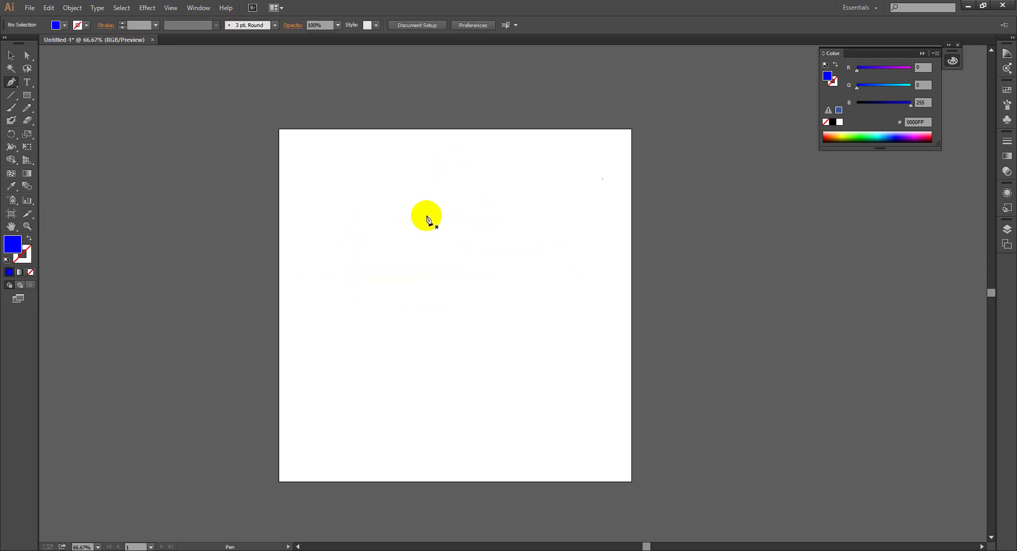
Step: With the Pen tool, click four straight corners and close them into a blue rectangle
{"action": "left_click_drag", "start_coordinate": [10, 89], "coordinate": [44, 95]}
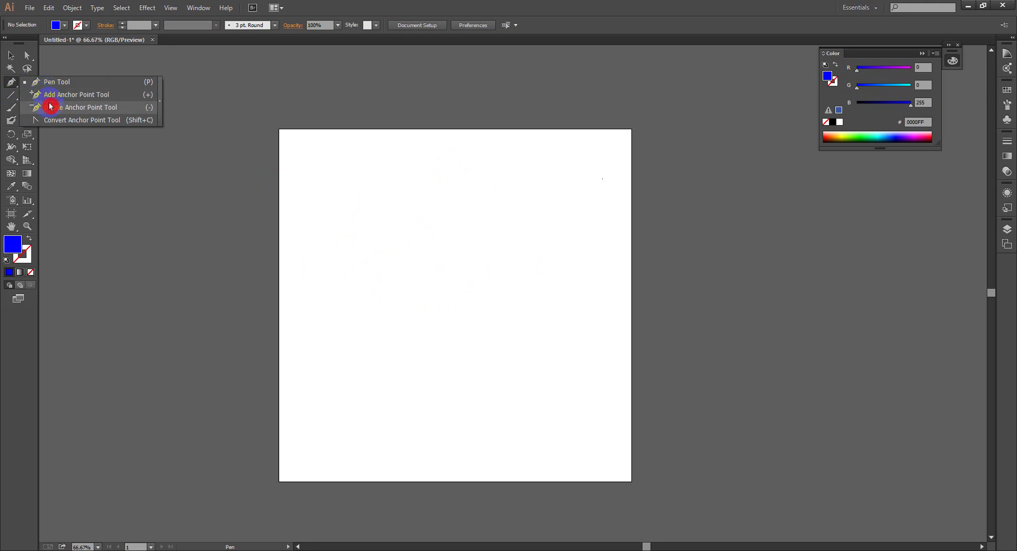
{"action": "mouse_move", "coordinate": [53, 111]}
{"action": "left_mouse_down"}
{"action": "mouse_move", "coordinate": [58, 119]}
{"action": "mouse_move", "coordinate": [61, 98]}
{"action": "left_mouse_up"}
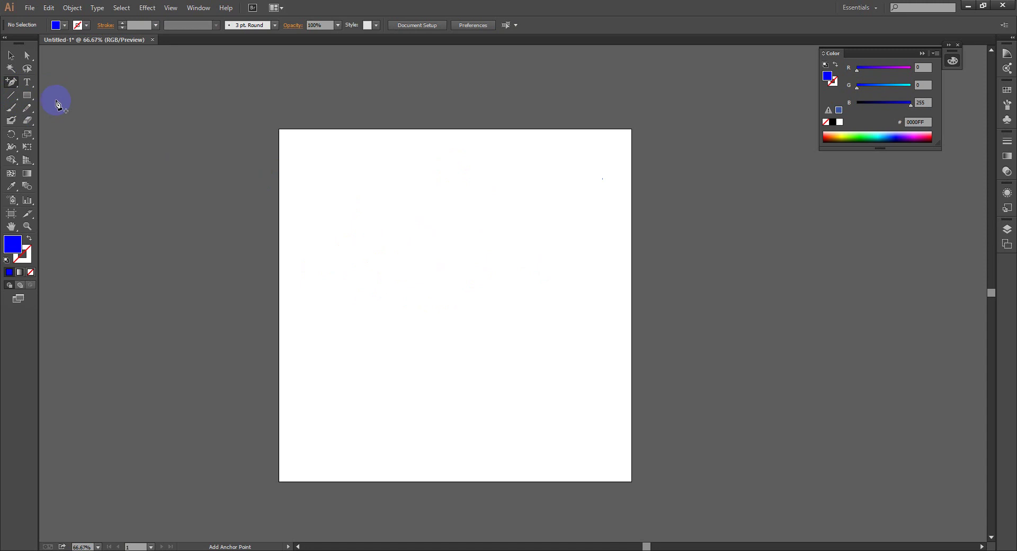
{"action": "left_click", "coordinate": [309, 163]}
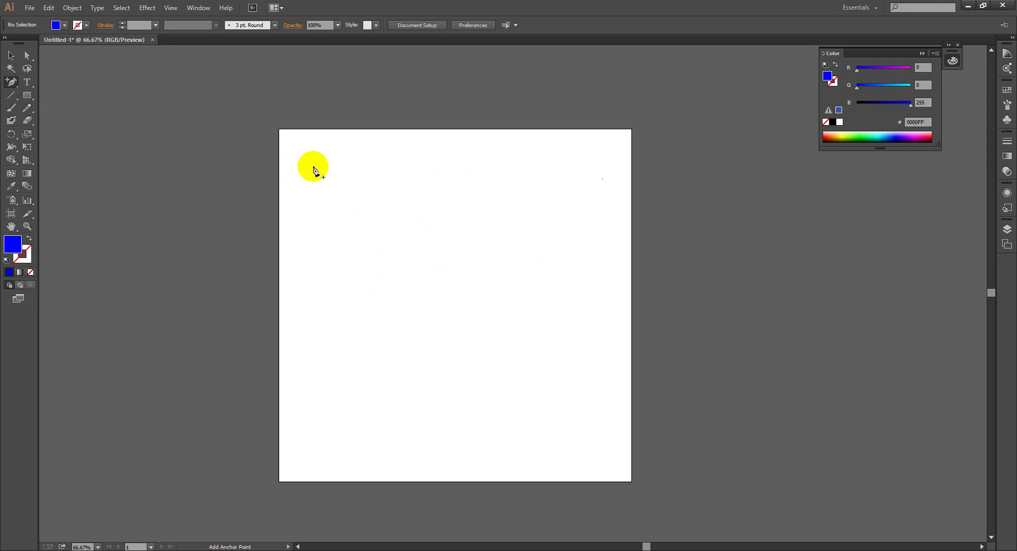
{"action": "left_click_drag", "start_coordinate": [12, 85], "coordinate": [53, 82]}
{"action": "left_click", "coordinate": [353, 176]}
{"action": "left_click", "coordinate": [489, 176]}
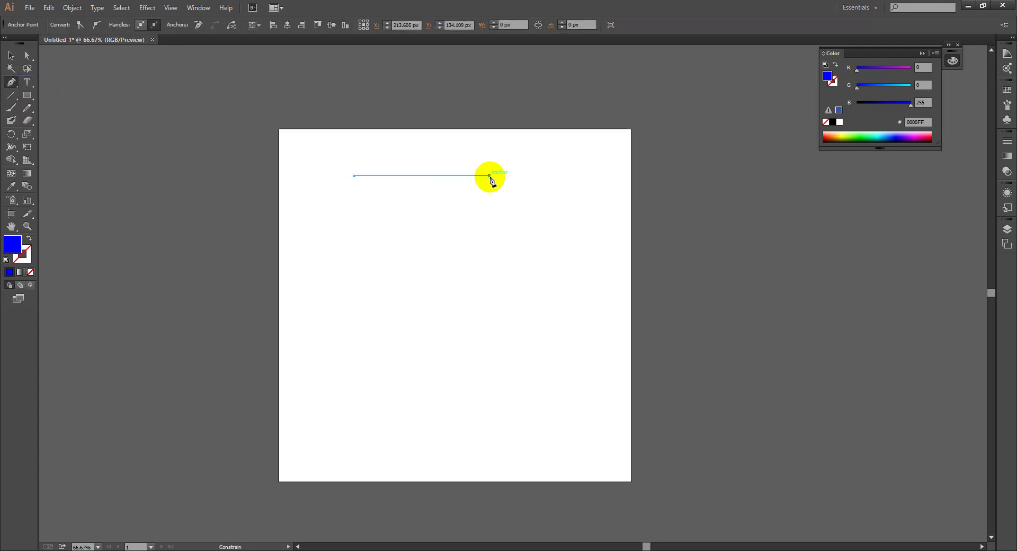
{"action": "left_click", "coordinate": [489, 282]}
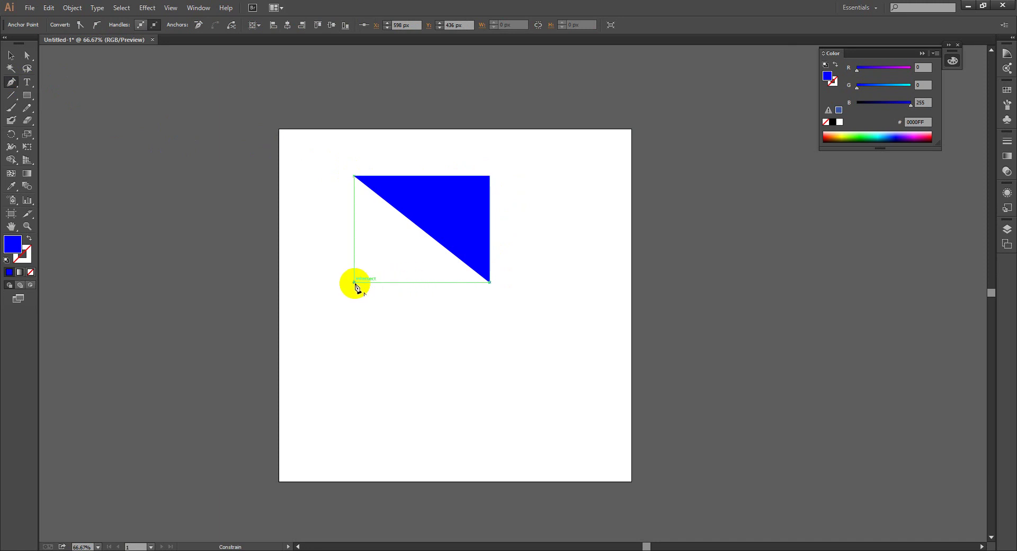
{"action": "left_click", "coordinate": [354, 282]}
{"action": "left_click", "coordinate": [359, 189]}
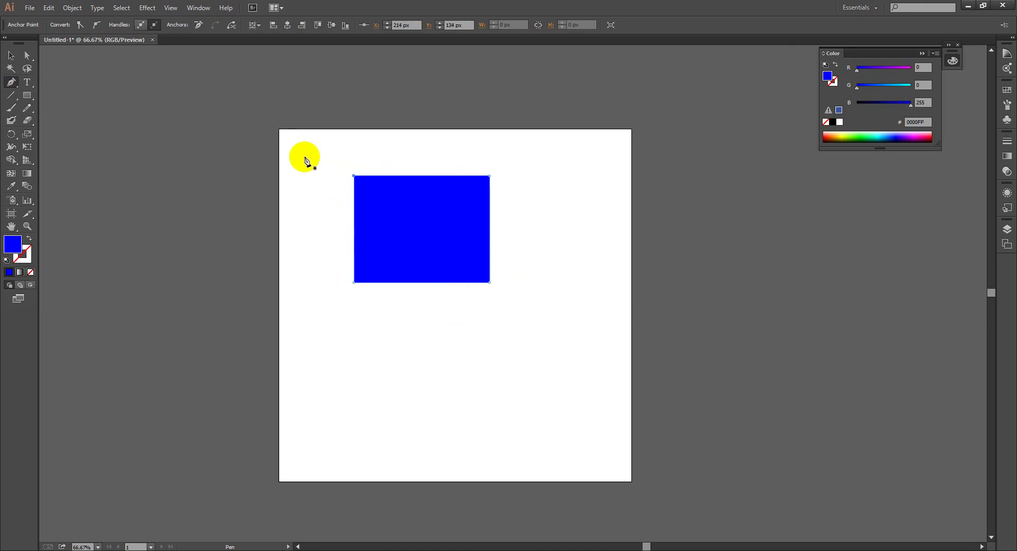
{"action": "left_click", "coordinate": [373, 195]}
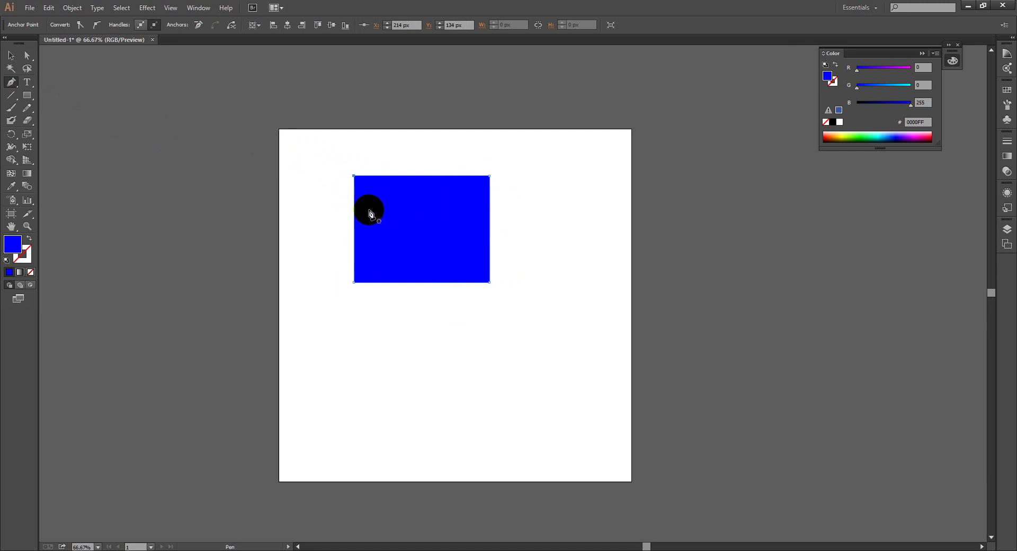
Step: Add anchor points at the midpoints of the rectangle's top and bottom edges
{"action": "left_click_drag", "start_coordinate": [11, 82], "coordinate": [57, 99]}
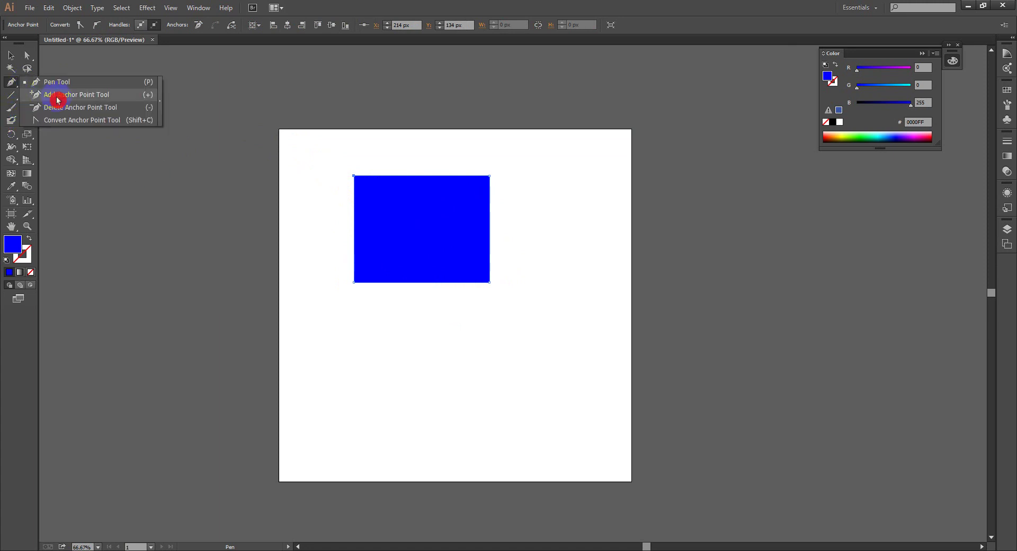
{"action": "left_click", "coordinate": [58, 99]}
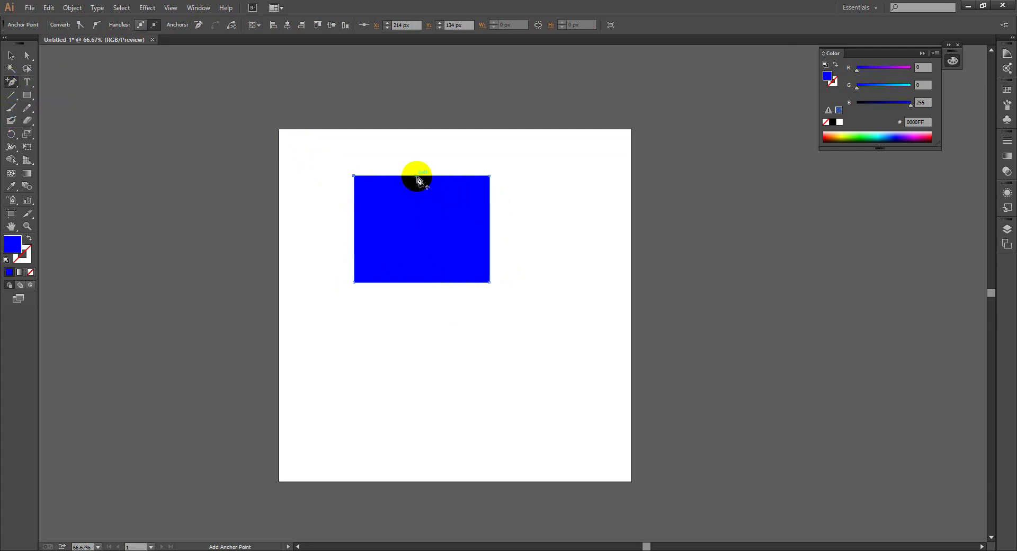
{"action": "left_click", "coordinate": [418, 175]}
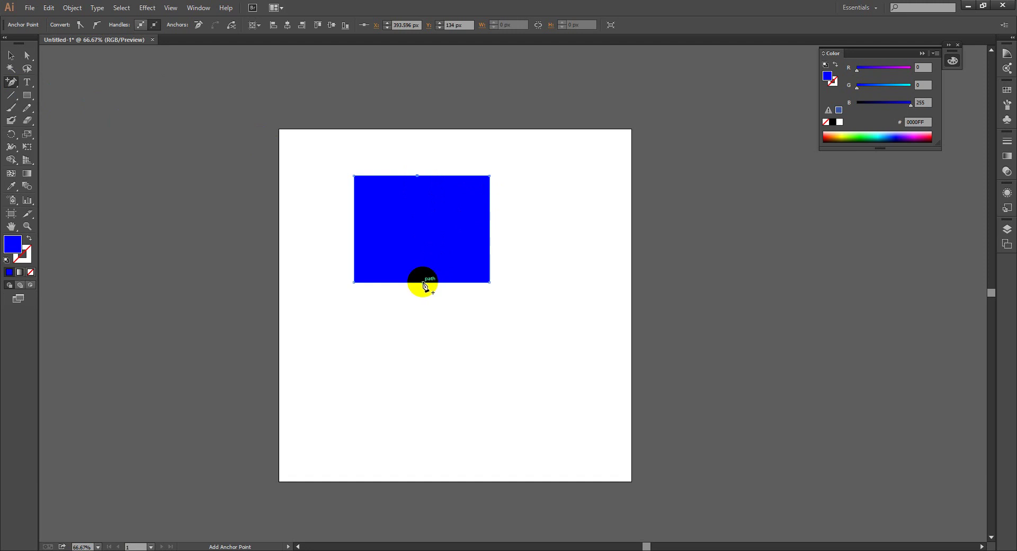
{"action": "left_click", "coordinate": [422, 283]}
Step: Delete both bottom corners to form a downward triangle, then admit the waiting participant in Google Meet
{"action": "left_click_drag", "start_coordinate": [11, 81], "coordinate": [43, 104]}
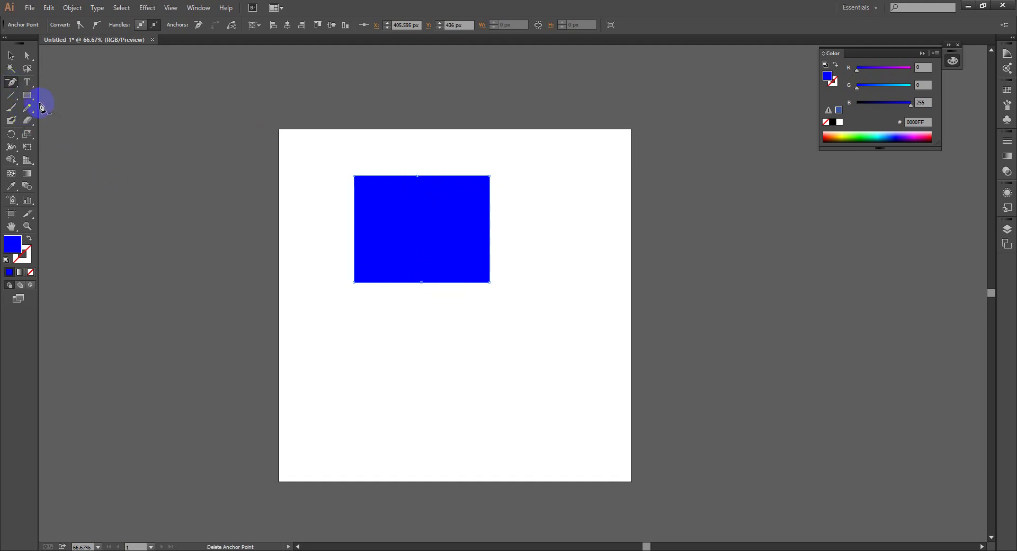
{"action": "left_click", "coordinate": [354, 283]}
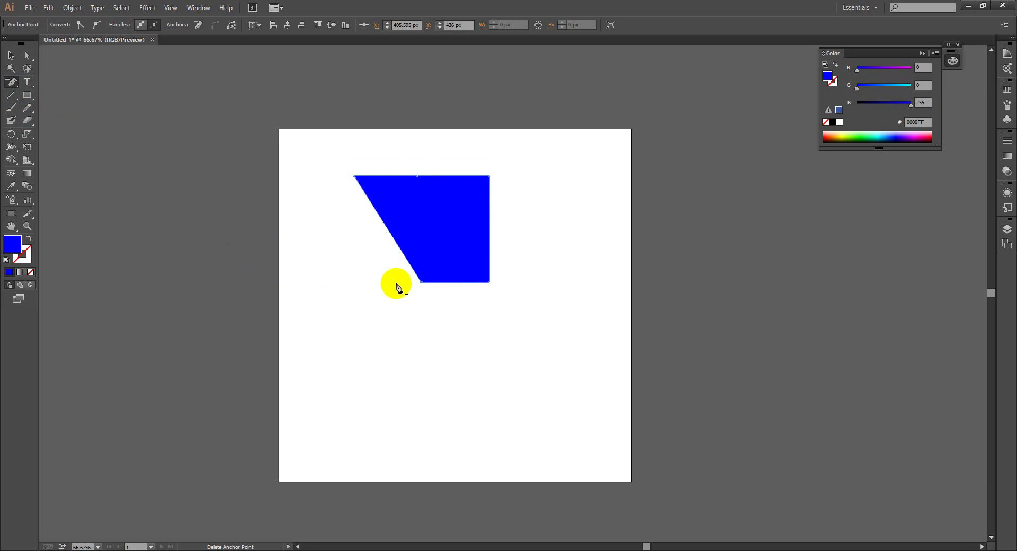
{"action": "left_click", "coordinate": [489, 283]}
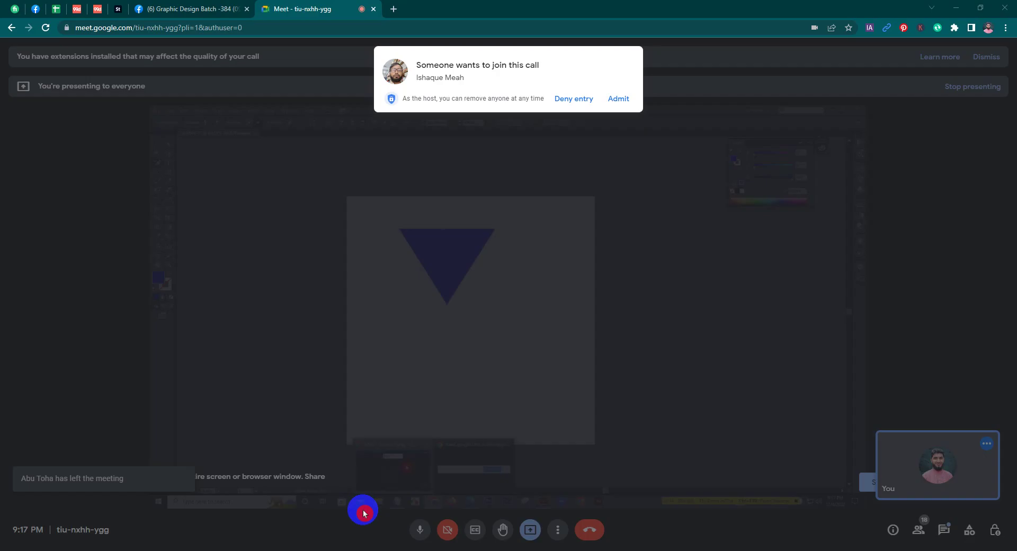
{"action": "left_click", "coordinate": [344, 516]}
{"action": "left_click", "coordinate": [614, 99]}
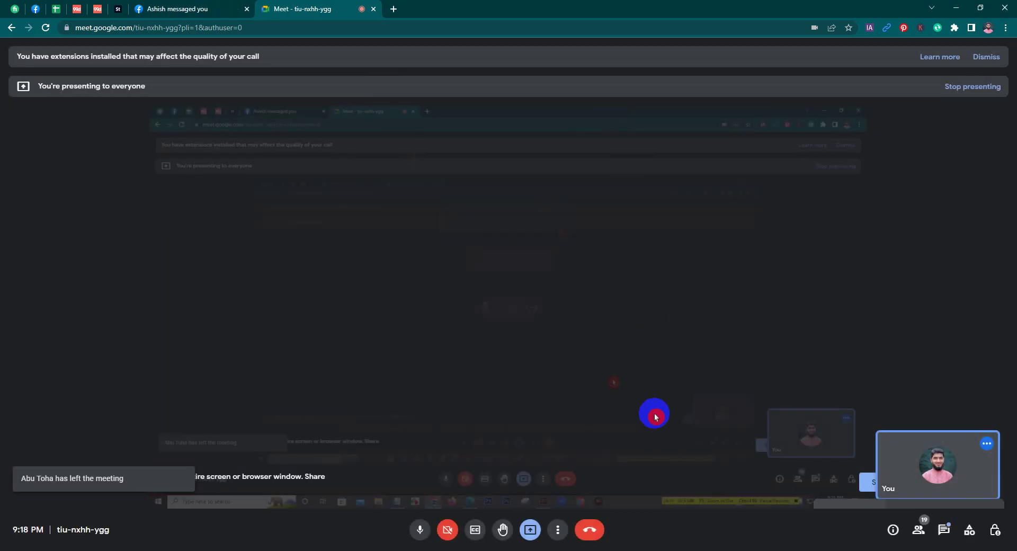
Step: Curve the triangle's top-left and top-right corners with the Anchor Point tool into a heart
{"action": "left_click", "coordinate": [566, 548]}
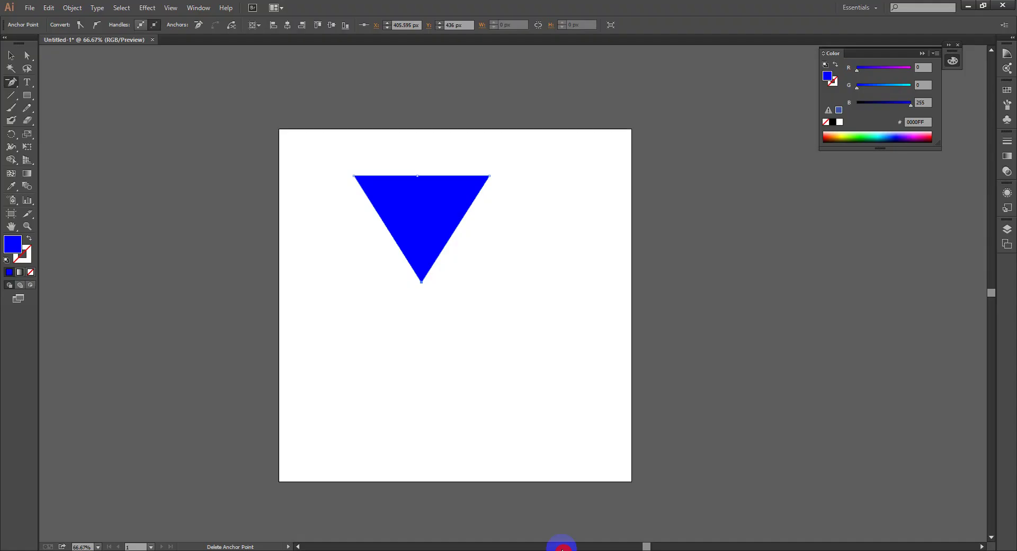
{"action": "left_click", "coordinate": [8, 84]}
{"action": "left_click", "coordinate": [46, 124]}
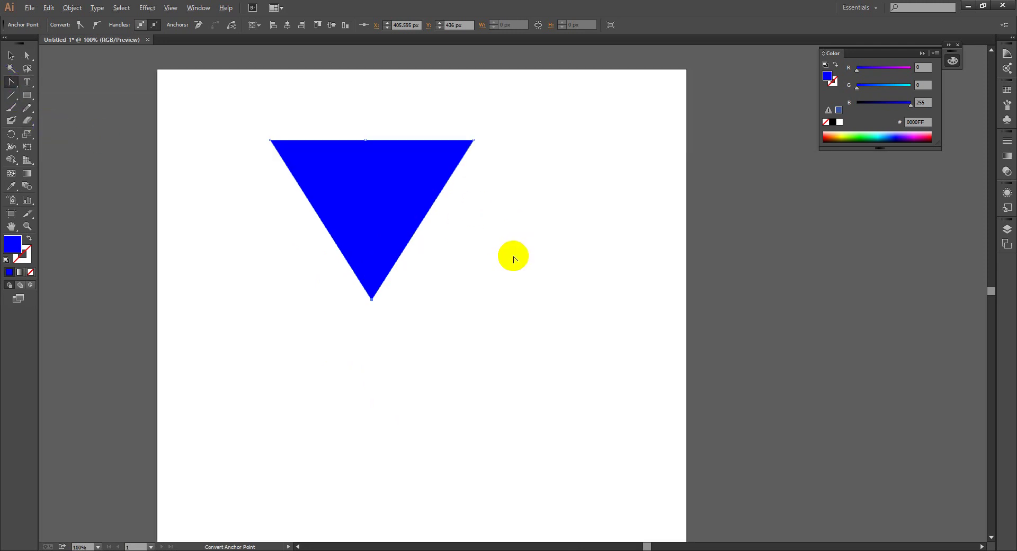
{"action": "scroll", "coordinate": [521, 251], "scroll_direction": "up", "scroll_amount": 1}
{"action": "mouse_move", "coordinate": [373, 300]}
{"action": "left_mouse_down"}
{"action": "mouse_move", "coordinate": [268, 295]}
{"action": "mouse_move", "coordinate": [372, 303]}
{"action": "left_mouse_up"}
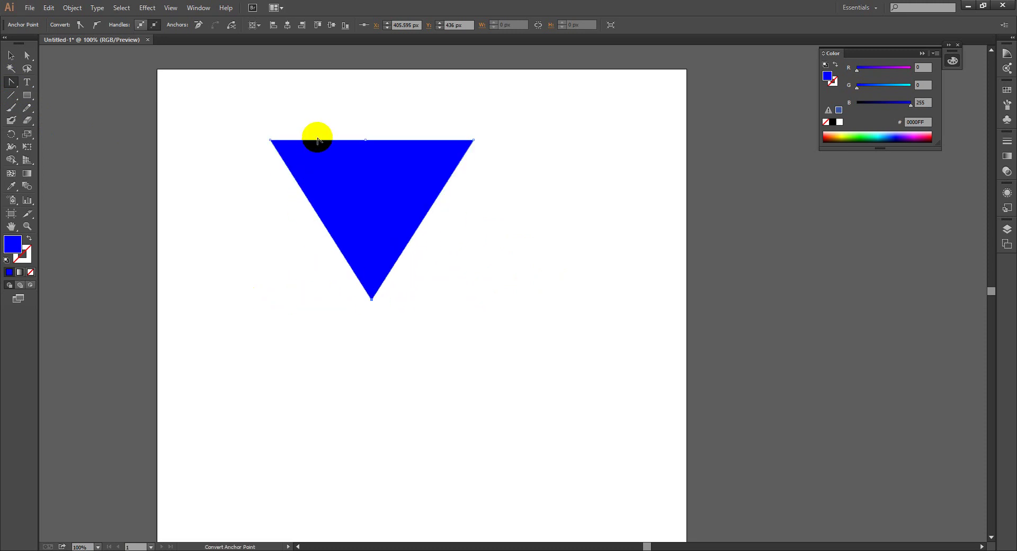
{"action": "left_click_drag", "start_coordinate": [270, 141], "coordinate": [270, 65]}
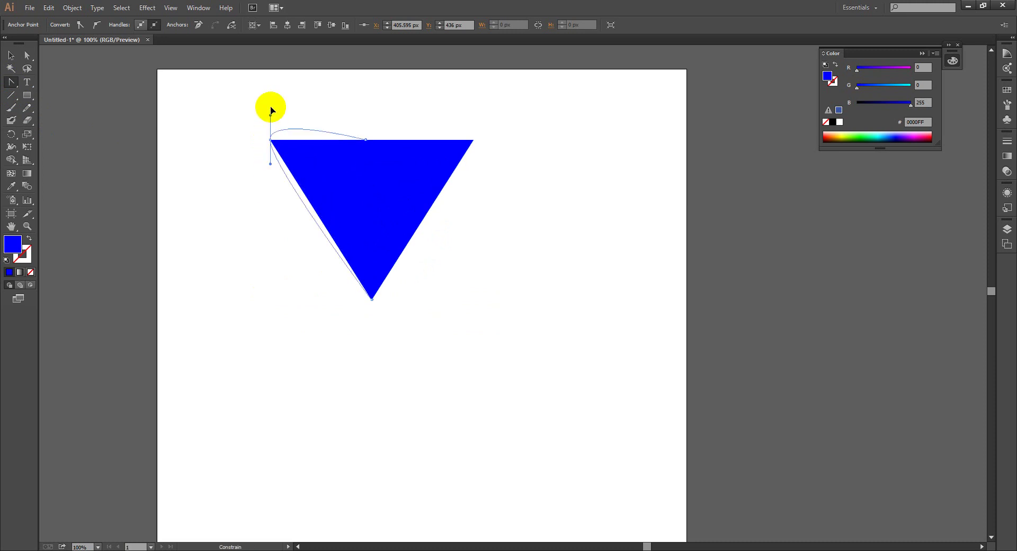
{"action": "left_click_drag", "start_coordinate": [473, 141], "coordinate": [474, 177]}
{"action": "key", "text": "ctrl+z"}
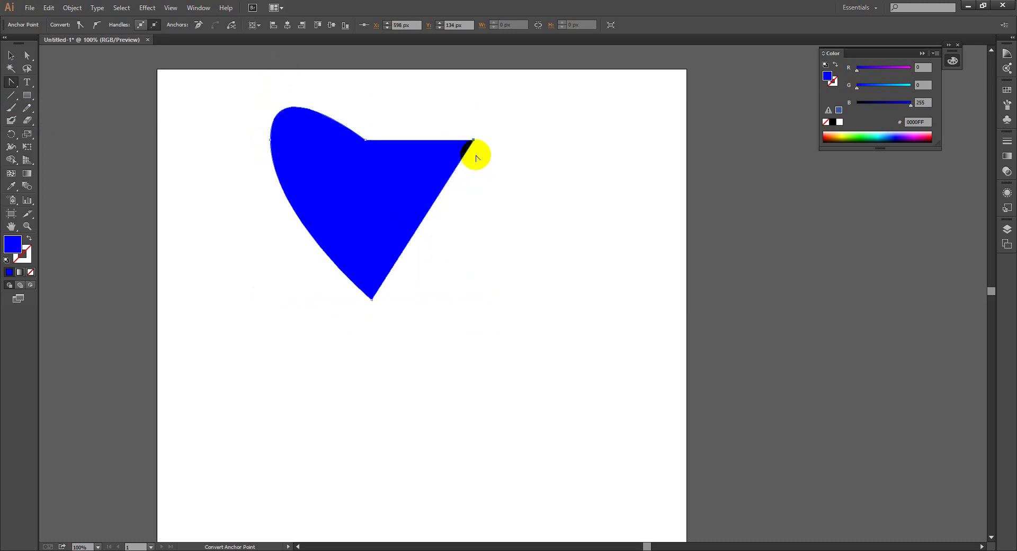
{"action": "left_click_drag", "start_coordinate": [474, 140], "coordinate": [474, 208]}
{"action": "left_click", "coordinate": [29, 55]}
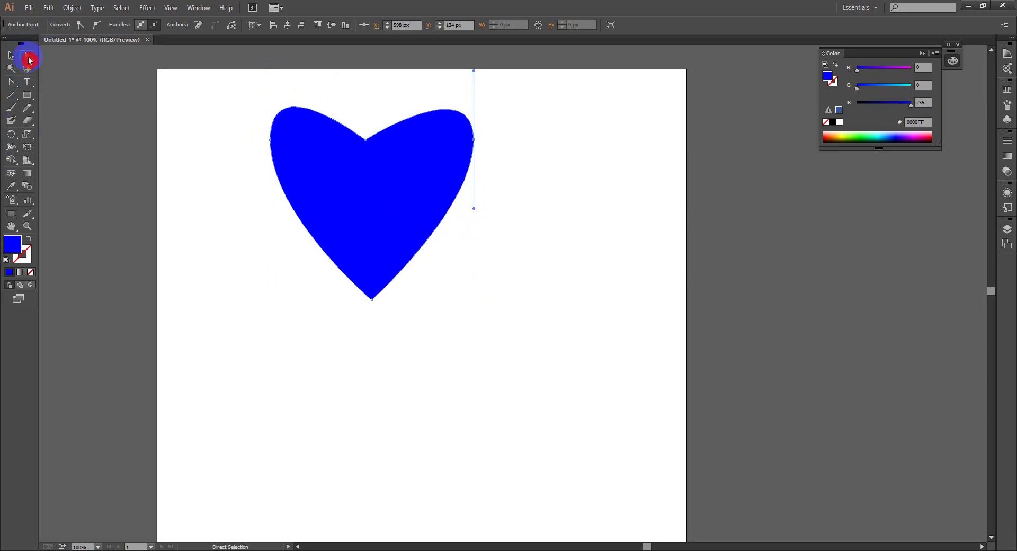
Step: Shift the heart's top dip slightly right and raise its bottom tip upward
{"action": "left_click", "coordinate": [341, 170]}
{"action": "left_click", "coordinate": [390, 169]}
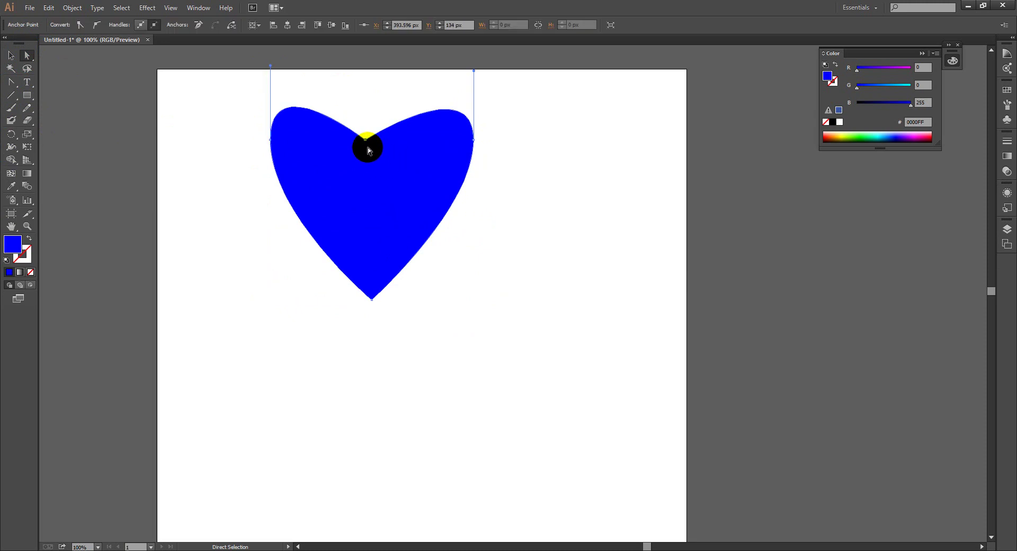
{"action": "left_click_drag", "start_coordinate": [366, 141], "coordinate": [372, 139]}
{"action": "left_click", "coordinate": [349, 98]}
{"action": "left_click", "coordinate": [360, 302]}
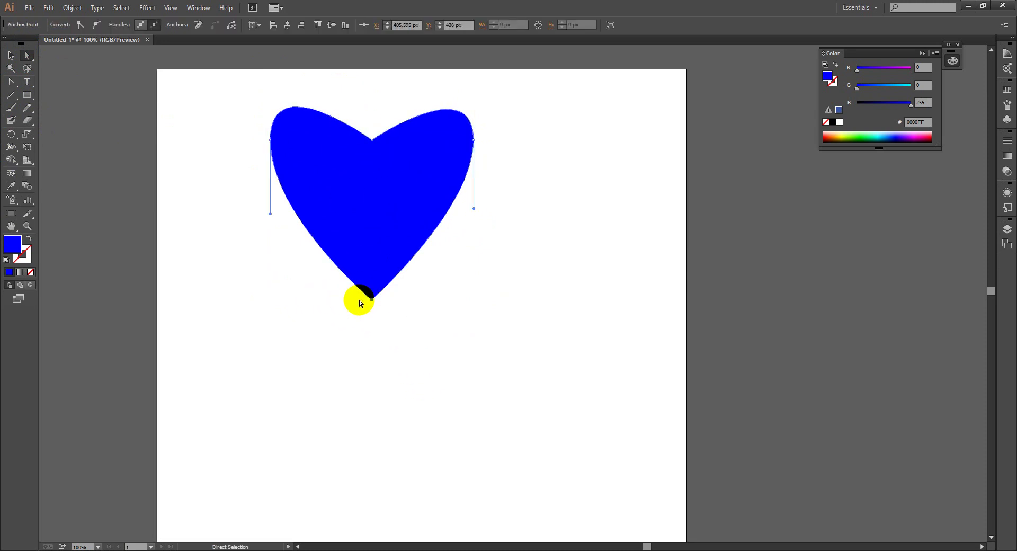
{"action": "left_click_drag", "start_coordinate": [371, 300], "coordinate": [371, 247]}
Step: Pull the heart's right and left side anchors inward for a rounder shape
{"action": "mouse_move", "coordinate": [480, 281]}
{"action": "left_mouse_down"}
{"action": "mouse_move", "coordinate": [449, 144]}
{"action": "mouse_move", "coordinate": [450, 168]}
{"action": "left_mouse_up"}
{"action": "left_click_drag", "start_coordinate": [166, 106], "coordinate": [320, 338]}
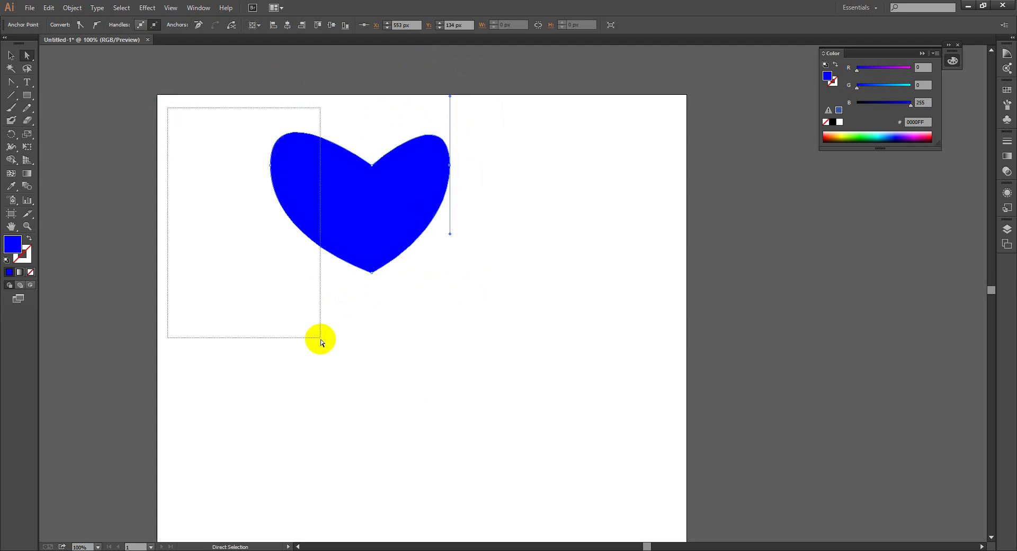
{"action": "left_click", "coordinate": [266, 167]}
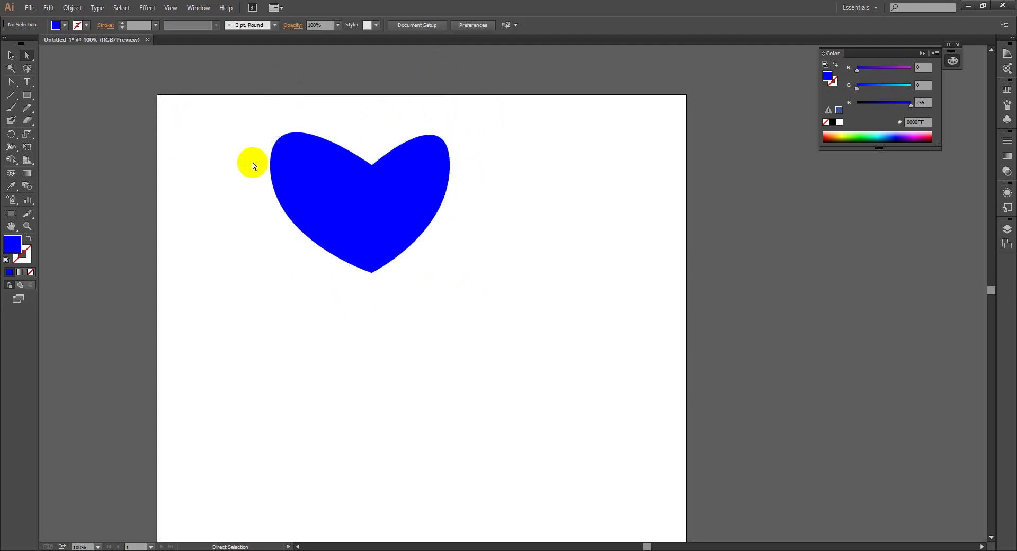
{"action": "left_click_drag", "start_coordinate": [269, 167], "coordinate": [298, 168]}
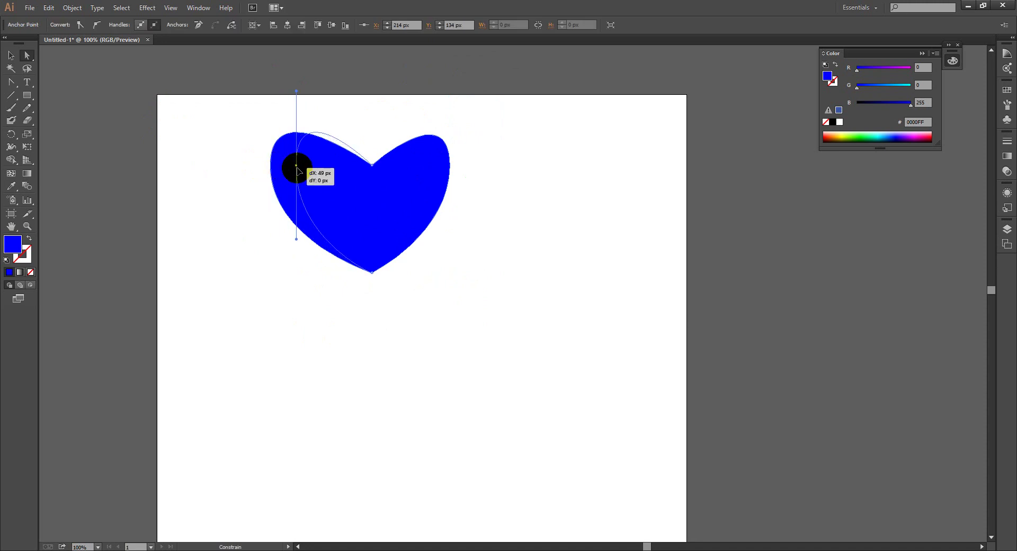
Step: Marquee-select the whole blue heart and delete it
{"action": "left_click", "coordinate": [492, 323]}
{"action": "left_click", "coordinate": [410, 238]}
{"action": "left_click", "coordinate": [370, 277]}
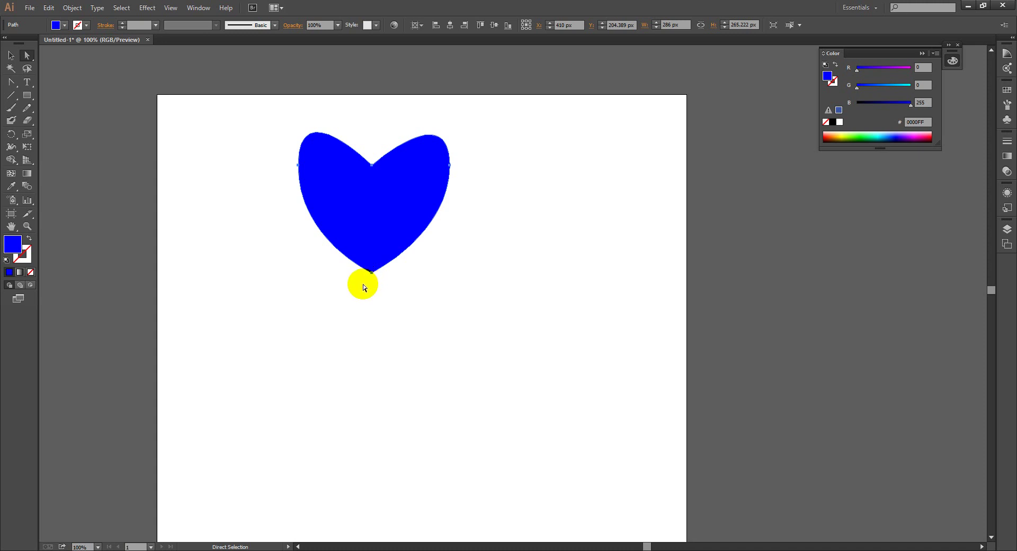
{"action": "left_click_drag", "start_coordinate": [157, 123], "coordinate": [671, 465]}
{"action": "key", "text": "Delete"}
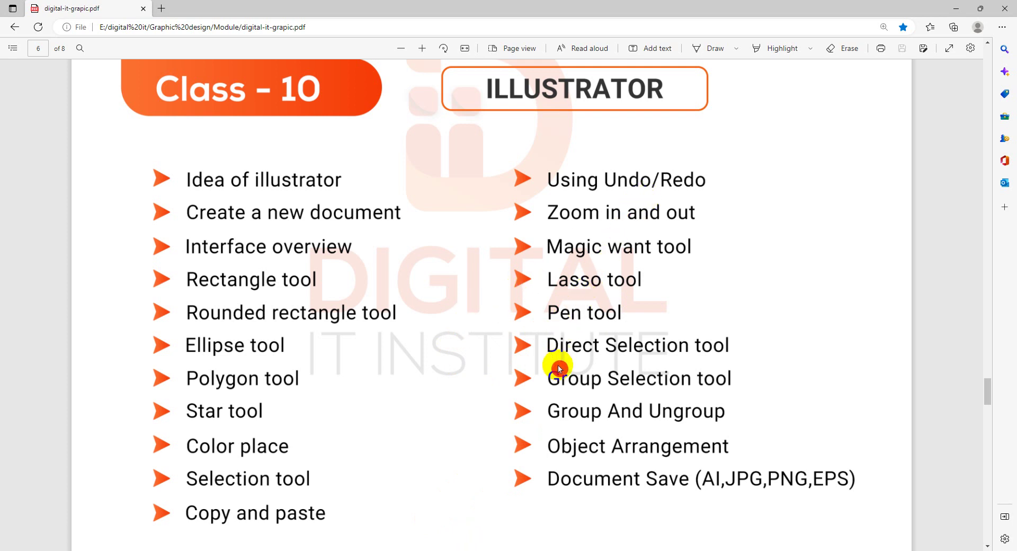
Step: Scroll the course PDF down through the Class - 10 Illustrator topics list
{"action": "scroll", "coordinate": [582, 359], "scroll_direction": "down", "scroll_amount": 1}
{"action": "scroll", "coordinate": [584, 359], "scroll_direction": "down", "scroll_amount": 1}
{"action": "scroll", "coordinate": [561, 386], "scroll_direction": "down", "scroll_amount": 1}
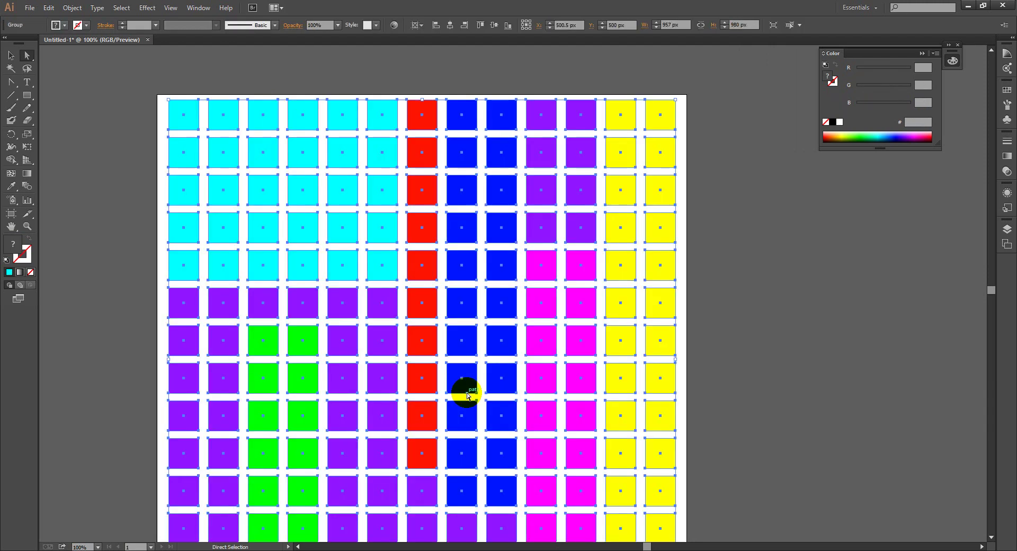
Step: Back in Illustrator, delete the cyan blob shape
{"action": "scroll", "coordinate": [509, 347], "scroll_direction": "down", "scroll_amount": 1}
{"action": "scroll", "coordinate": [501, 360], "scroll_direction": "down", "scroll_amount": 2}
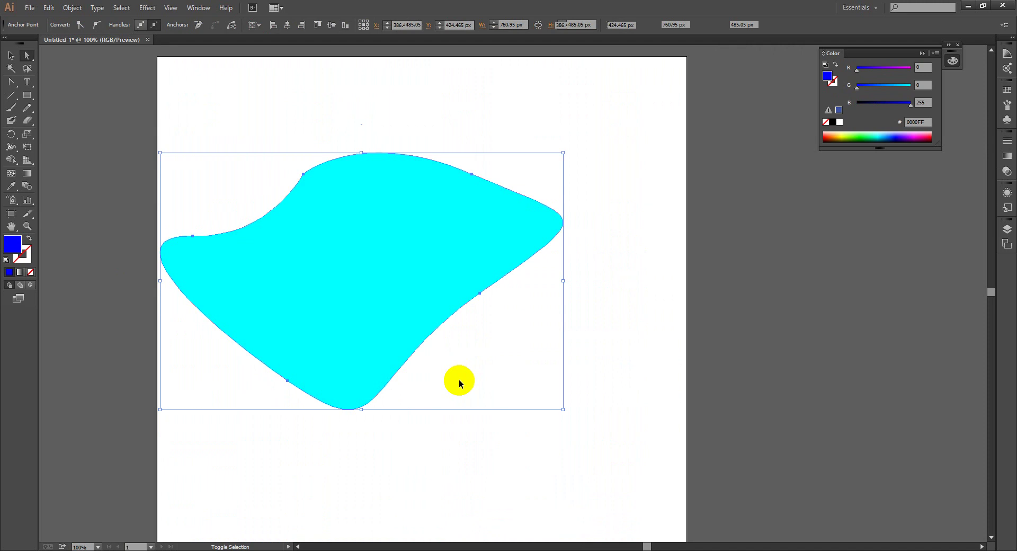
{"action": "key", "text": "Delete"}
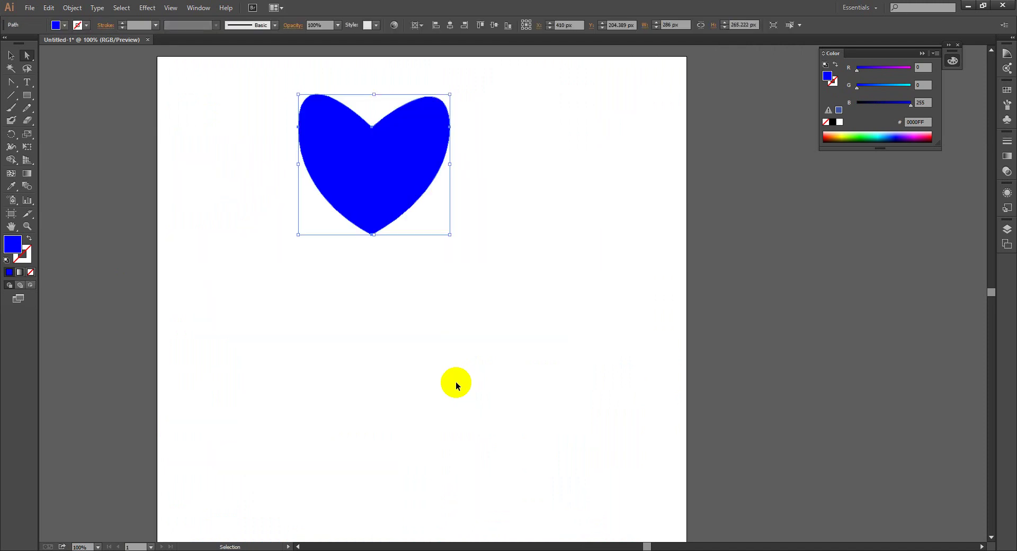
Step: Select the blue heart and delete it
{"action": "left_click", "coordinate": [457, 385]}
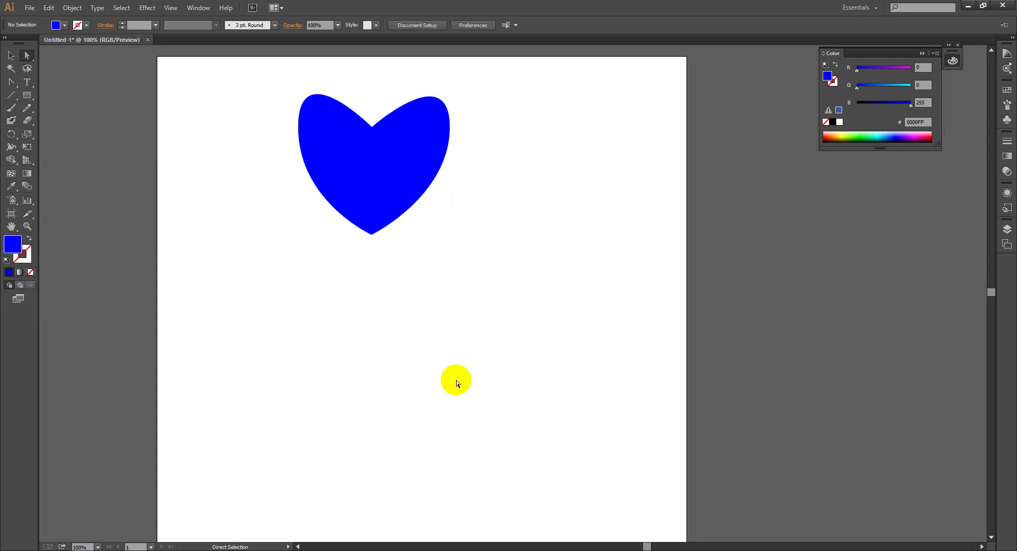
{"action": "left_click", "coordinate": [359, 175]}
{"action": "key", "text": "Delete"}
Step: Create a 50 × 50 px square through the Rectangle tool's size dialog
{"action": "left_click", "coordinate": [28, 122]}
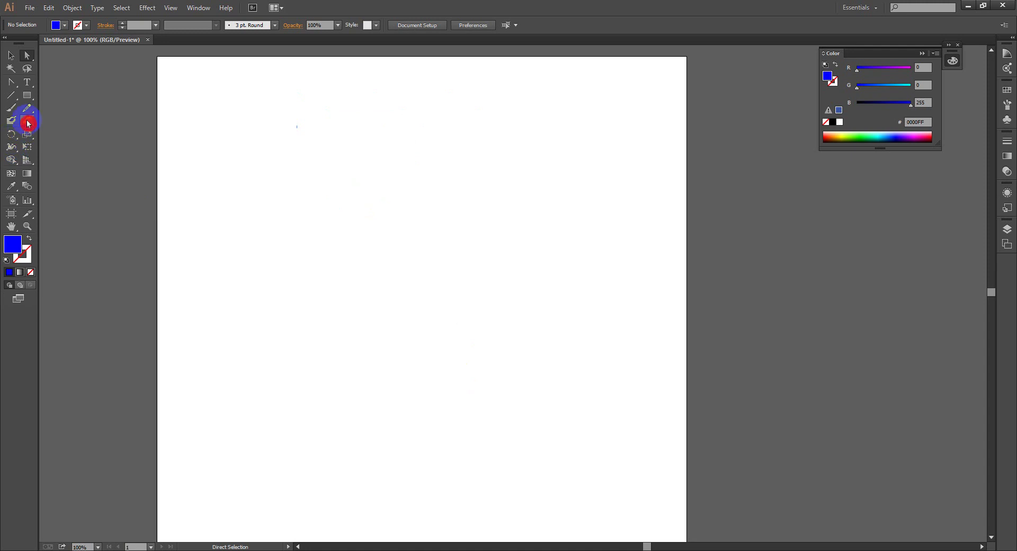
{"action": "mouse_move", "coordinate": [311, 221]}
{"action": "left_mouse_down"}
{"action": "mouse_move", "coordinate": [389, 277]}
{"action": "mouse_move", "coordinate": [361, 261]}
{"action": "left_mouse_up"}
{"action": "key", "text": "ctrl+z"}
{"action": "left_click", "coordinate": [363, 220]}
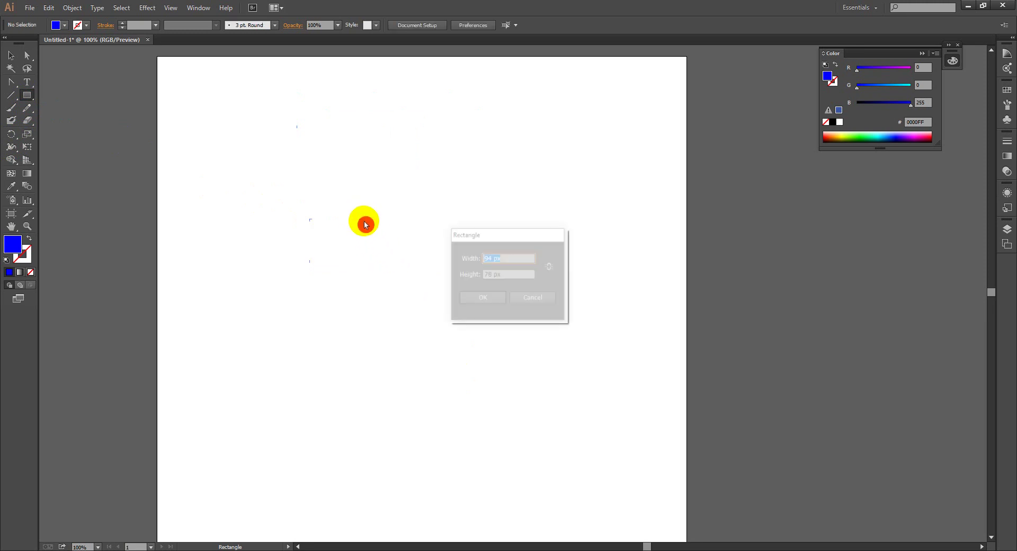
{"action": "type", "text": "50"}
{"action": "key", "text": "Tab"}
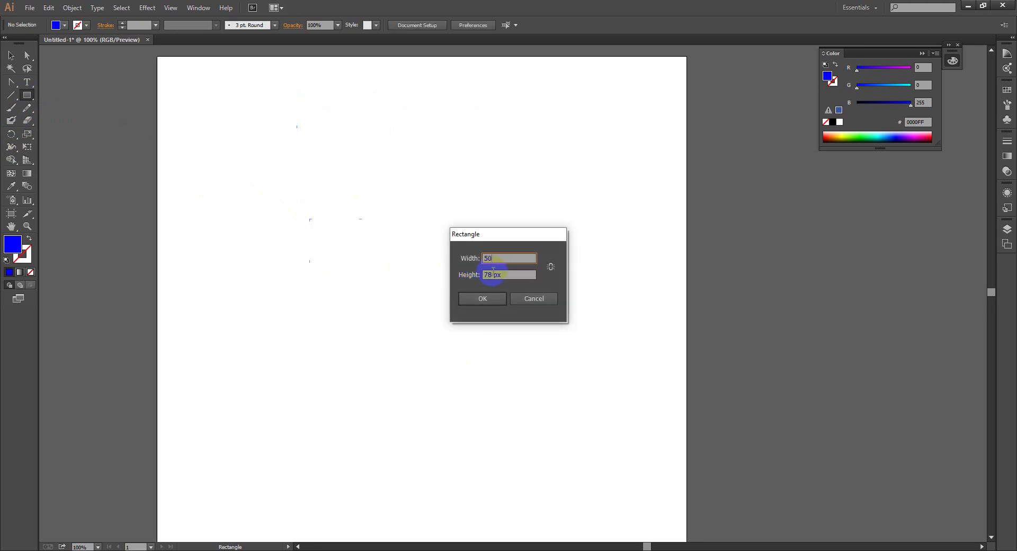
{"action": "type", "text": "50"}
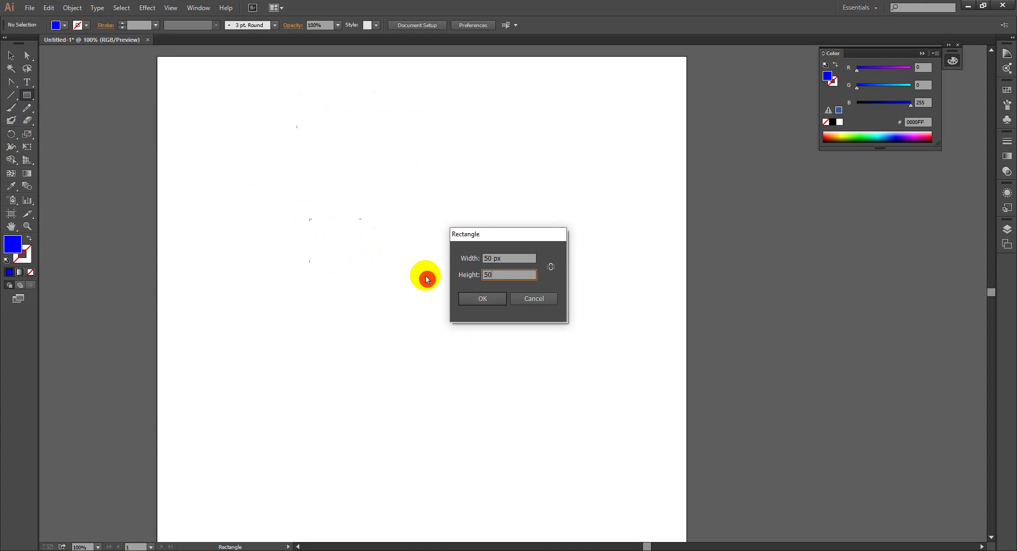
{"action": "key", "text": "Return"}
Step: Scale the blue square to 1238 × 1238 px by dragging a corner handle with the Selection tool
{"action": "left_click", "coordinate": [14, 56]}
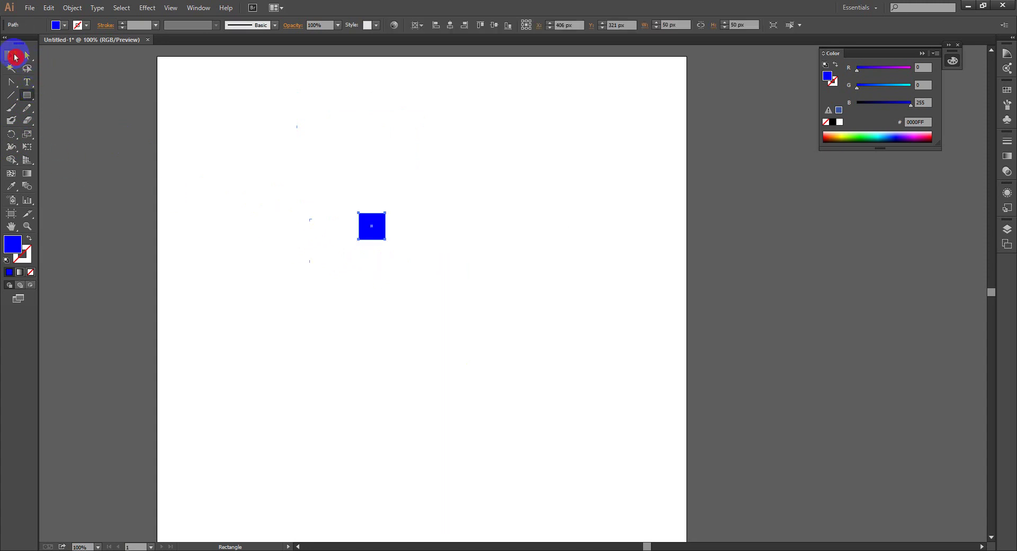
{"action": "scroll", "coordinate": [386, 209], "scroll_direction": "up", "scroll_amount": 3}
{"action": "scroll", "coordinate": [391, 204], "scroll_direction": "up", "scroll_amount": 2}
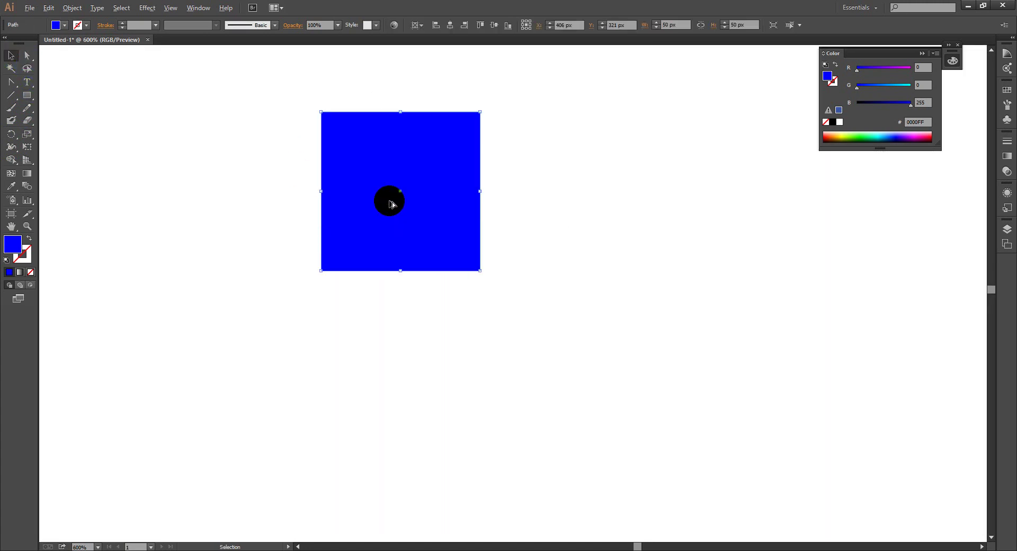
{"action": "scroll", "coordinate": [405, 157], "scroll_direction": "up", "scroll_amount": 3}
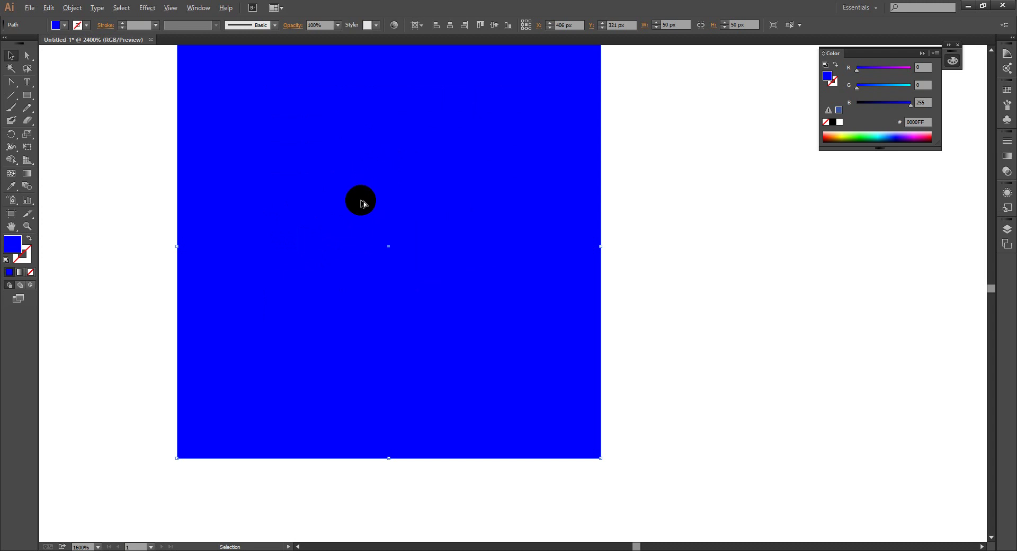
{"action": "scroll", "coordinate": [363, 203], "scroll_direction": "up", "scroll_amount": 1}
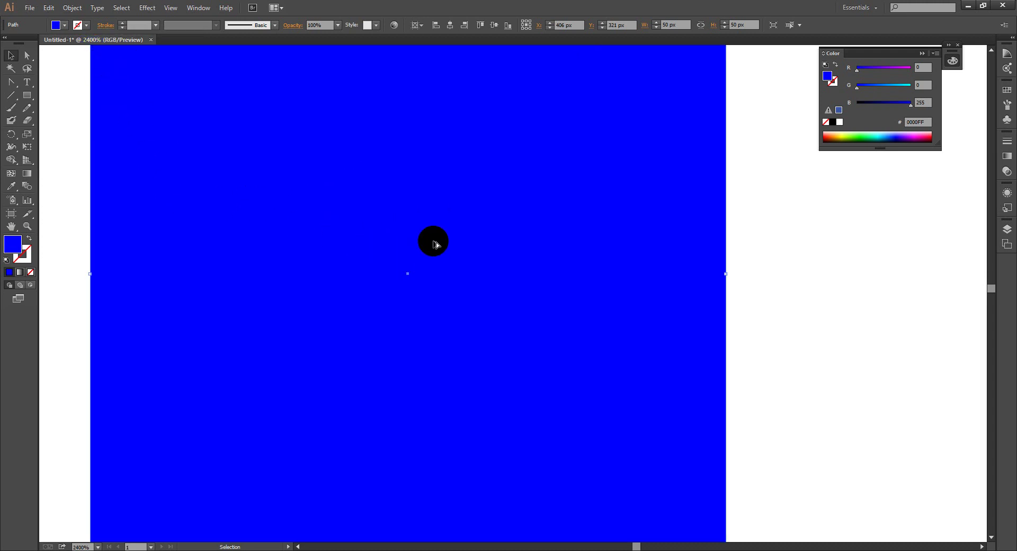
{"action": "scroll", "coordinate": [433, 238], "scroll_direction": "up", "scroll_amount": 3}
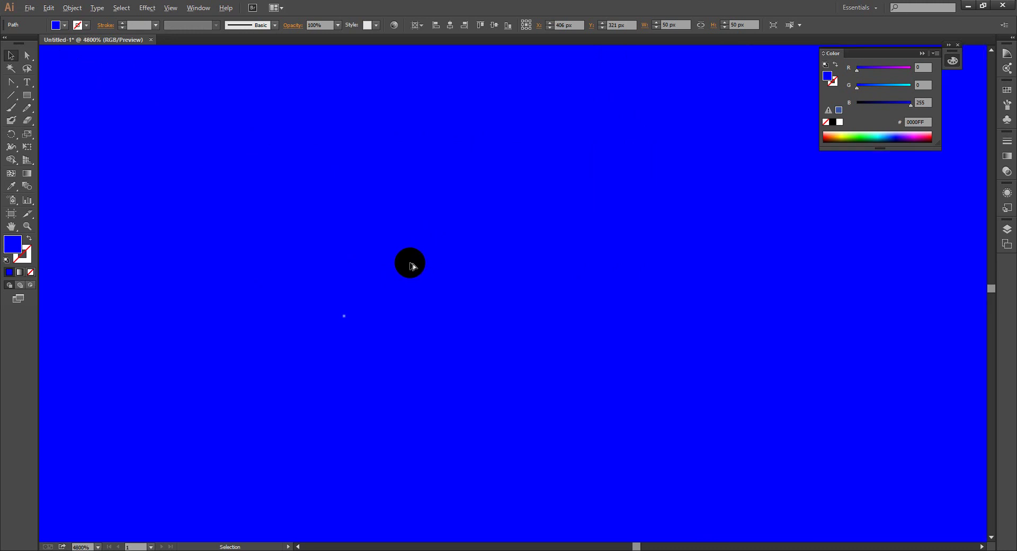
{"action": "scroll", "coordinate": [412, 264], "scroll_direction": "down", "scroll_amount": 1}
{"action": "scroll", "coordinate": [401, 280], "scroll_direction": "down", "scroll_amount": 5}
{"action": "scroll", "coordinate": [398, 284], "scroll_direction": "down", "scroll_amount": 3}
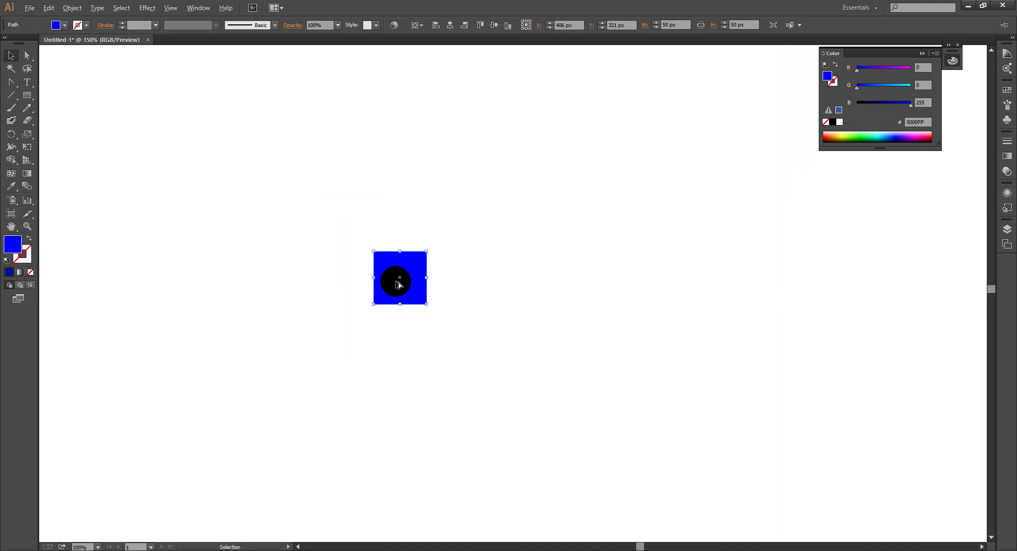
{"action": "scroll", "coordinate": [398, 281], "scroll_direction": "down", "scroll_amount": 3}
{"action": "left_click_drag", "start_coordinate": [405, 288], "coordinate": [723, 498]}
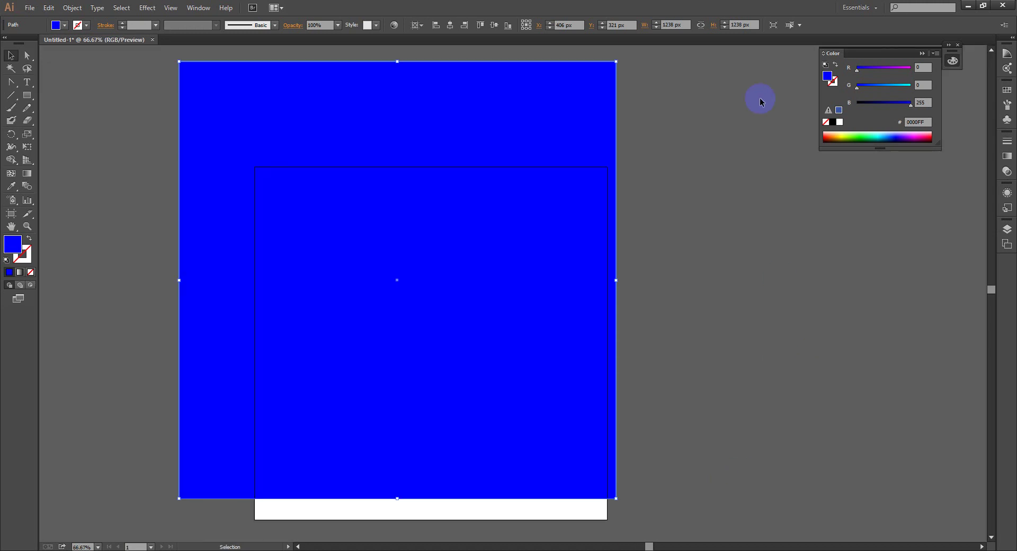
{"action": "scroll", "coordinate": [603, 268], "scroll_direction": "down", "scroll_amount": 2}
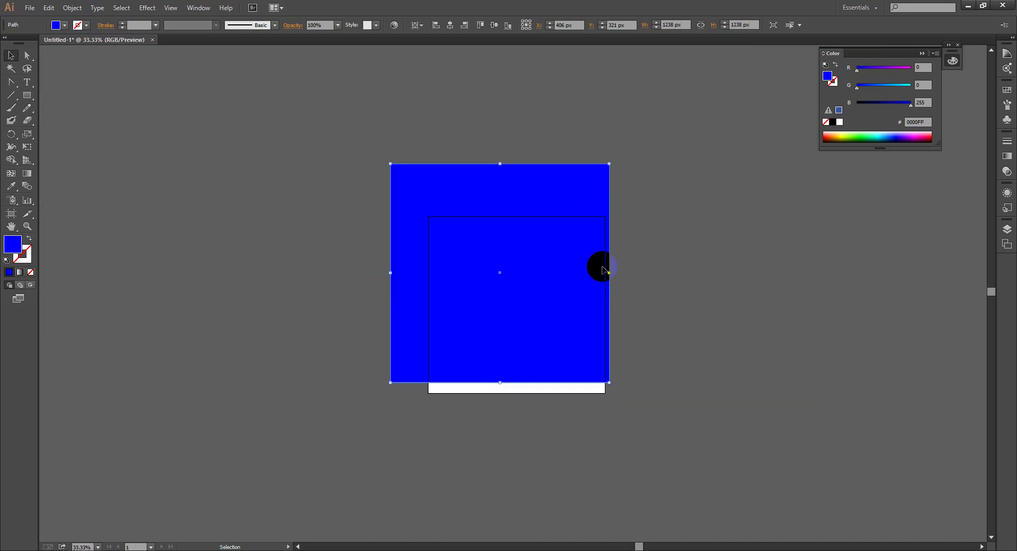
{"action": "scroll", "coordinate": [605, 268], "scroll_direction": "down", "scroll_amount": 3}
{"action": "scroll", "coordinate": [619, 259], "scroll_direction": "down", "scroll_amount": 1}
{"action": "scroll", "coordinate": [546, 247], "scroll_direction": "up", "scroll_amount": 1}
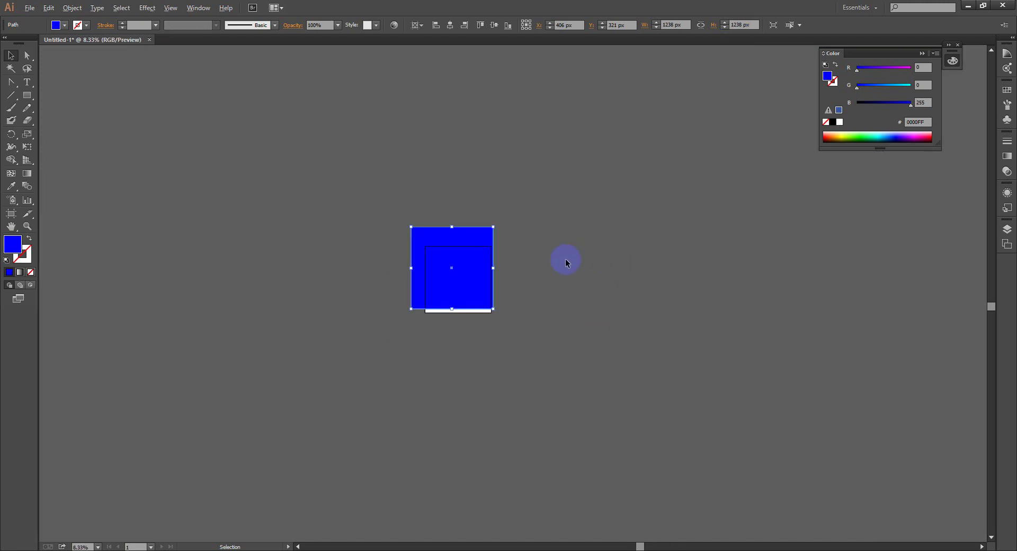
{"action": "scroll", "coordinate": [566, 262], "scroll_direction": "down", "scroll_amount": 4}
Step: Scale the blue square up and back down with its bounding box, then zoom in on it
{"action": "left_click_drag", "start_coordinate": [524, 279], "coordinate": [570, 234]}
{"action": "left_click_drag", "start_coordinate": [520, 281], "coordinate": [655, 170]}
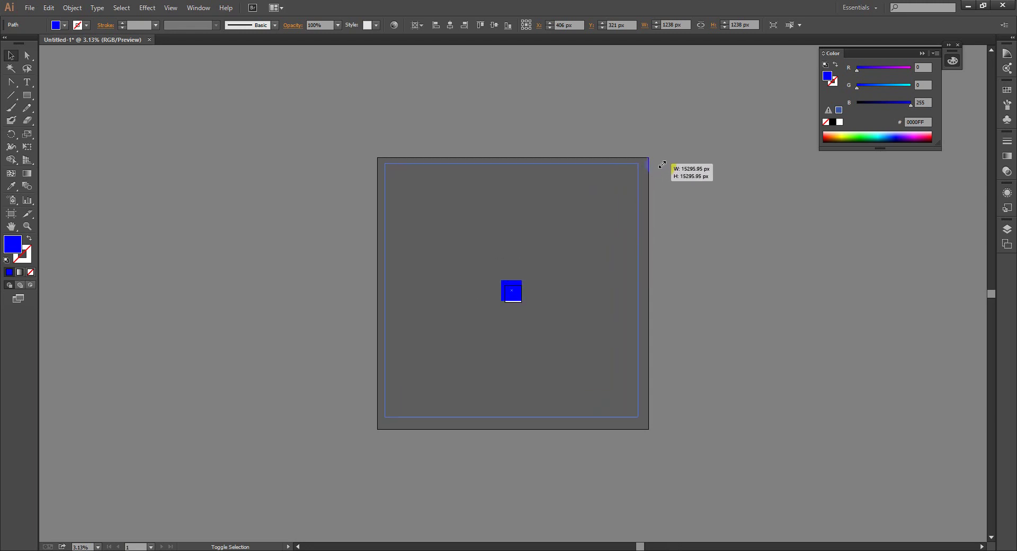
{"action": "left_click_drag", "start_coordinate": [655, 169], "coordinate": [659, 173]}
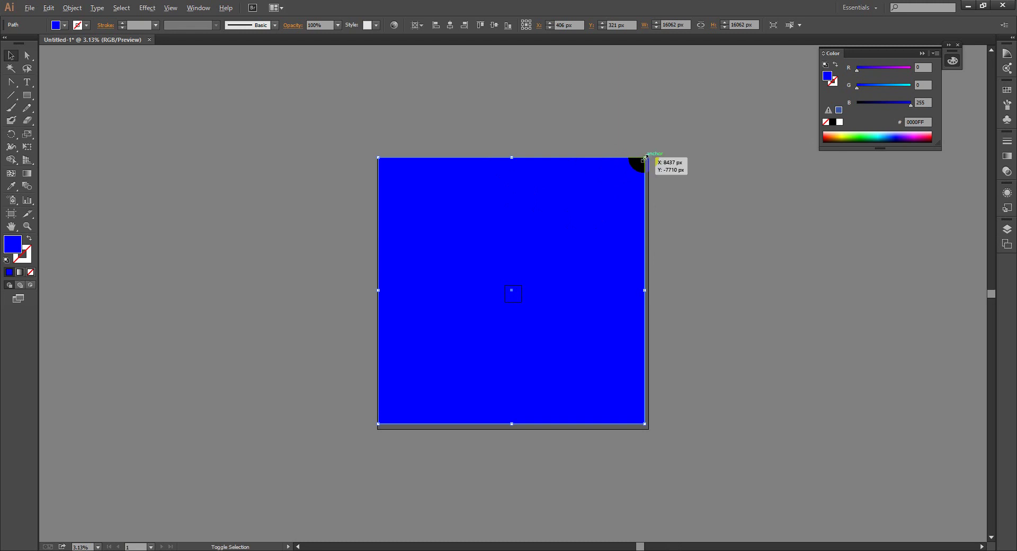
{"action": "left_click_drag", "start_coordinate": [645, 157], "coordinate": [527, 293]}
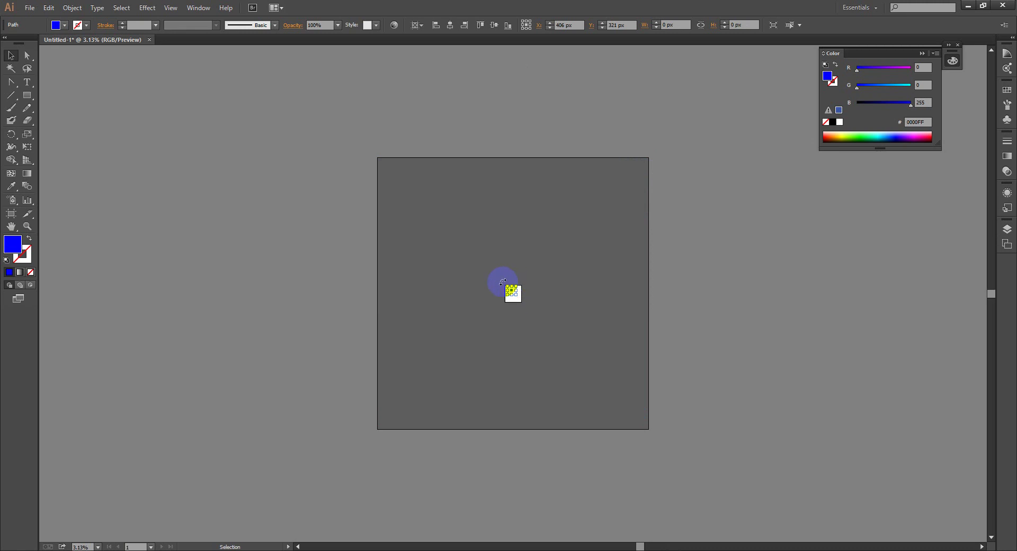
{"action": "key", "text": "ctrl+plus"}
{"action": "key", "text": "ctrl+plus"}
{"action": "key", "text": "ctrl+plus"}
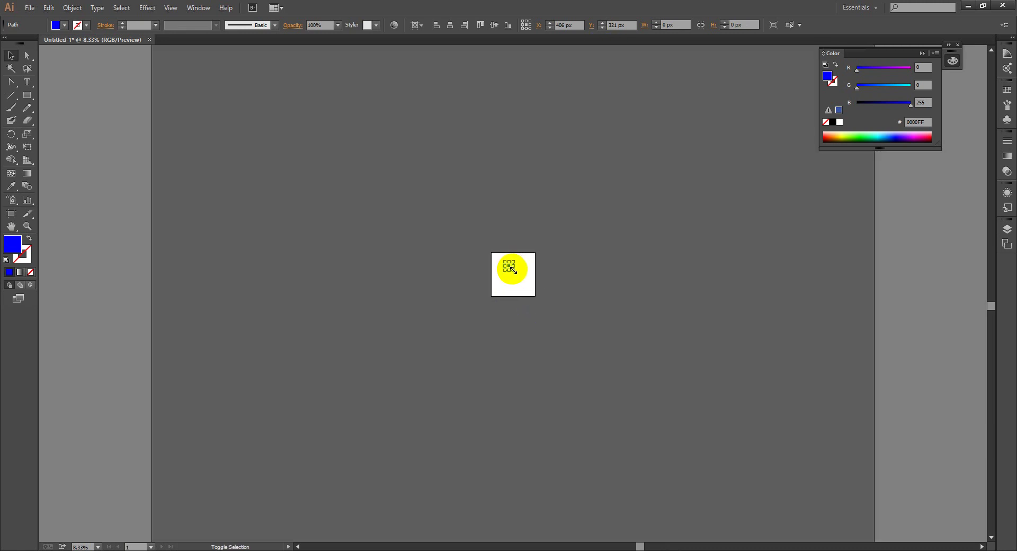
{"action": "left_click_drag", "start_coordinate": [511, 269], "coordinate": [677, 390]}
{"action": "left_click", "coordinate": [518, 270]}
{"action": "left_click_drag", "start_coordinate": [518, 270], "coordinate": [674, 391]}
Step: Enter 50 px as the square's width and height in the Control bar
{"action": "left_click", "coordinate": [673, 25]}
{"action": "type", "text": "50"}
{"action": "left_click", "coordinate": [738, 25]}
{"action": "type", "text": "50"}
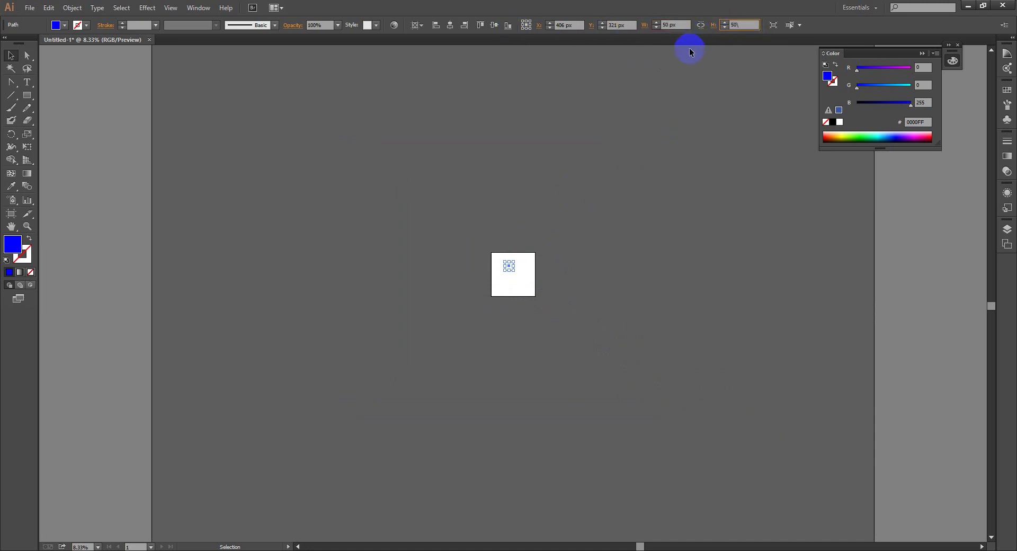
Step: Confirm the 50 px height, zoom in, and draw a small 10×10 px square with the Rectangle tool
{"action": "key", "text": "Return"}
{"action": "scroll", "coordinate": [542, 255], "scroll_direction": "up", "scroll_amount": 2}
{"action": "scroll", "coordinate": [477, 275], "scroll_direction": "up", "scroll_amount": 3}
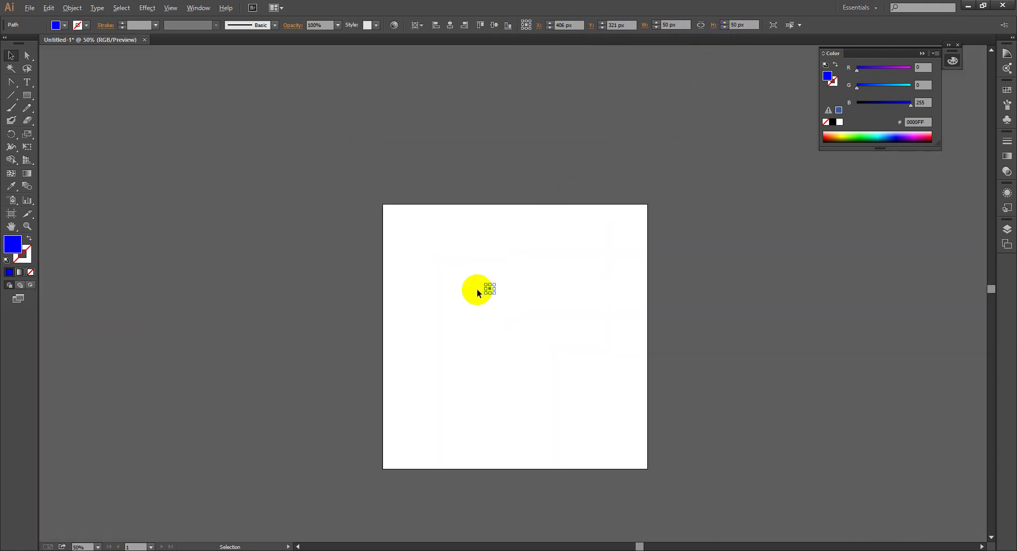
{"action": "scroll", "coordinate": [495, 288], "scroll_direction": "up", "scroll_amount": 3}
{"action": "scroll", "coordinate": [509, 284], "scroll_direction": "up", "scroll_amount": 3}
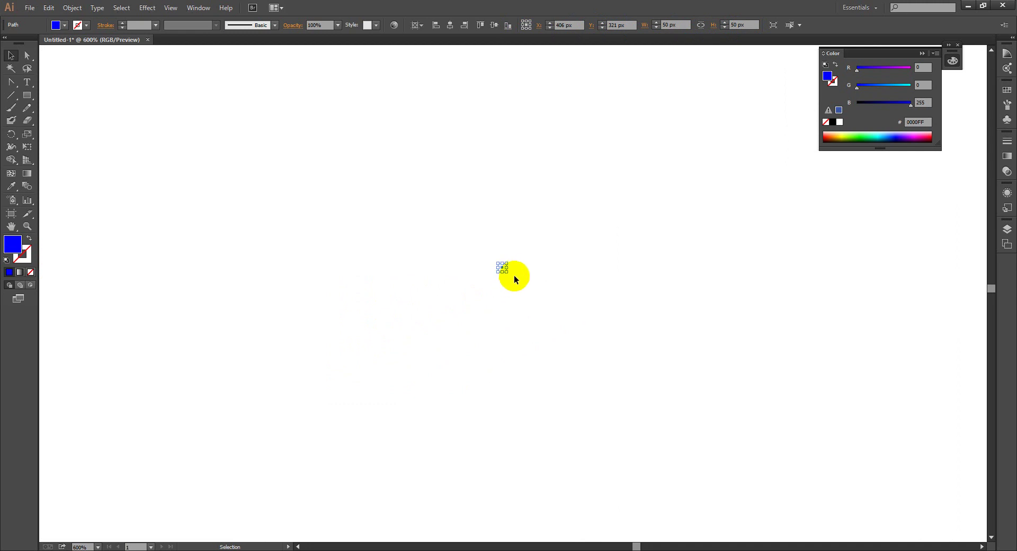
{"action": "left_click", "coordinate": [324, 180]}
{"action": "left_click", "coordinate": [27, 94]}
{"action": "mouse_move", "coordinate": [433, 213]}
{"action": "left_mouse_down"}
{"action": "mouse_move", "coordinate": [473, 242]}
{"action": "mouse_move", "coordinate": [464, 245]}
{"action": "left_mouse_up"}
Step: Switch to the Selection tool, select the new small square, then deselect everything
{"action": "scroll", "coordinate": [498, 227], "scroll_direction": "down", "scroll_amount": 1}
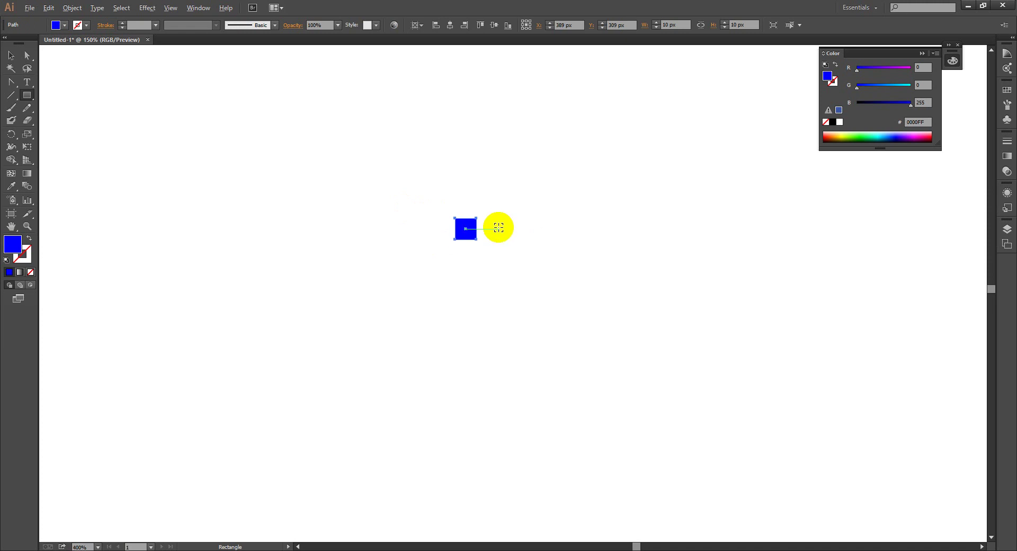
{"action": "scroll", "coordinate": [498, 227], "scroll_direction": "down", "scroll_amount": 4}
{"action": "scroll", "coordinate": [498, 227], "scroll_direction": "down", "scroll_amount": 4}
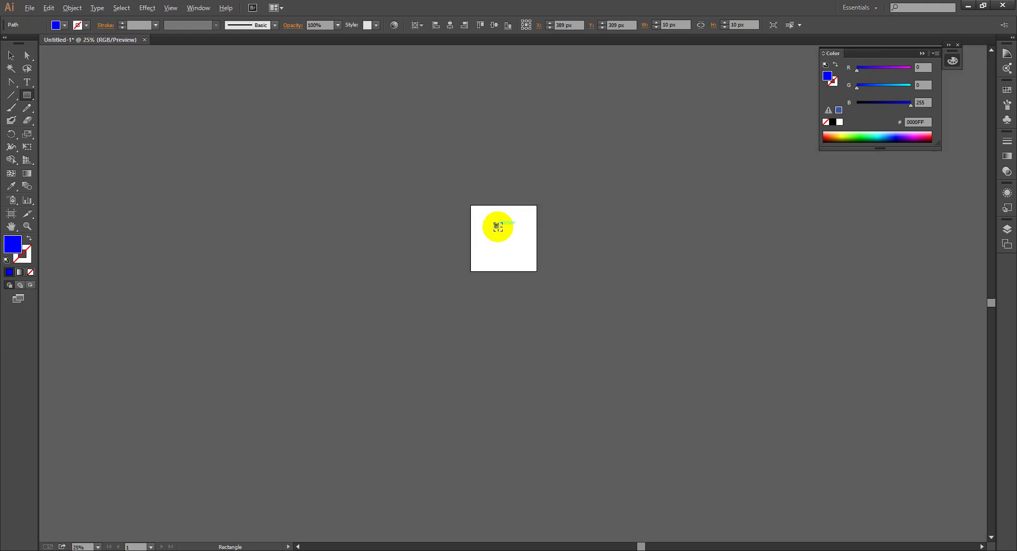
{"action": "scroll", "coordinate": [498, 227], "scroll_direction": "up", "scroll_amount": 1}
{"action": "left_click", "coordinate": [11, 56]}
{"action": "left_click_drag", "start_coordinate": [613, 319], "coordinate": [563, 265]}
{"action": "left_click", "coordinate": [513, 224]}
{"action": "scroll", "coordinate": [495, 211], "scroll_direction": "up", "scroll_amount": 1}
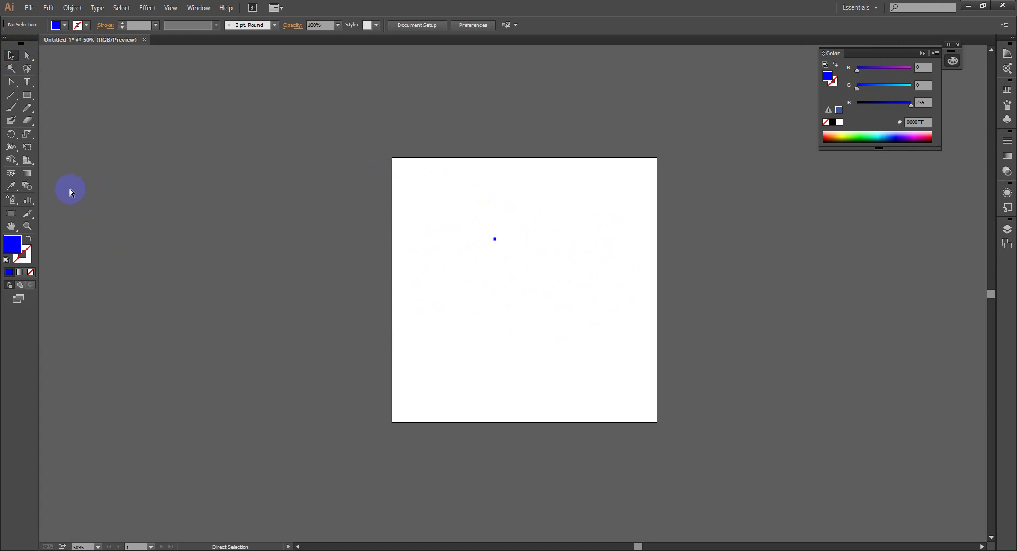
Step: Locate the tiny blue square and drag its corner handle to scale it to 260×260 px
{"action": "key", "text": "ctrl+plus"}
{"action": "key", "text": "ctrl+plus"}
{"action": "key", "text": "ctrl+plus"}
{"action": "scroll", "coordinate": [456, 124], "scroll_direction": "up", "scroll_amount": 1}
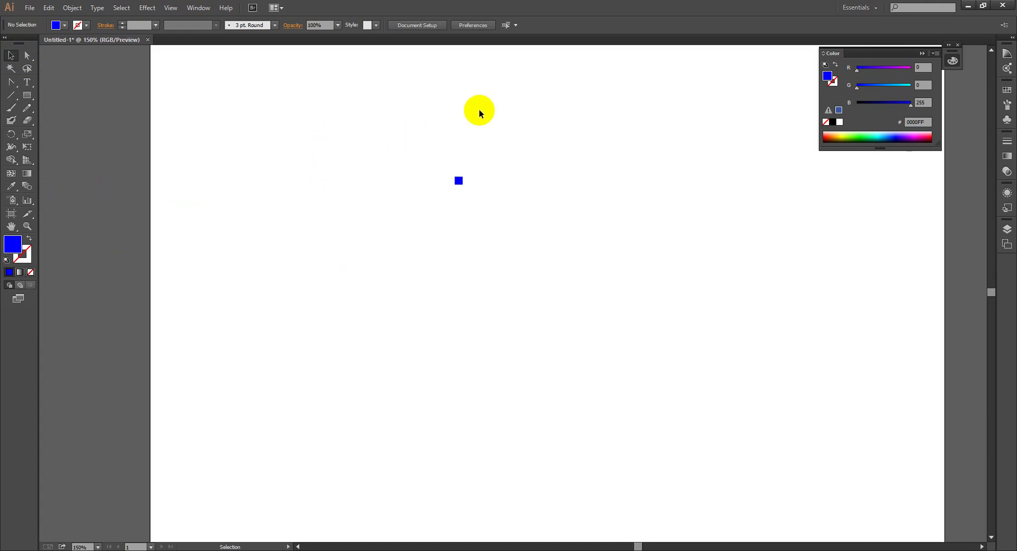
{"action": "key", "text": "ctrl+minus"}
{"action": "key", "text": "ctrl+minus"}
{"action": "key", "text": "ctrl+minus"}
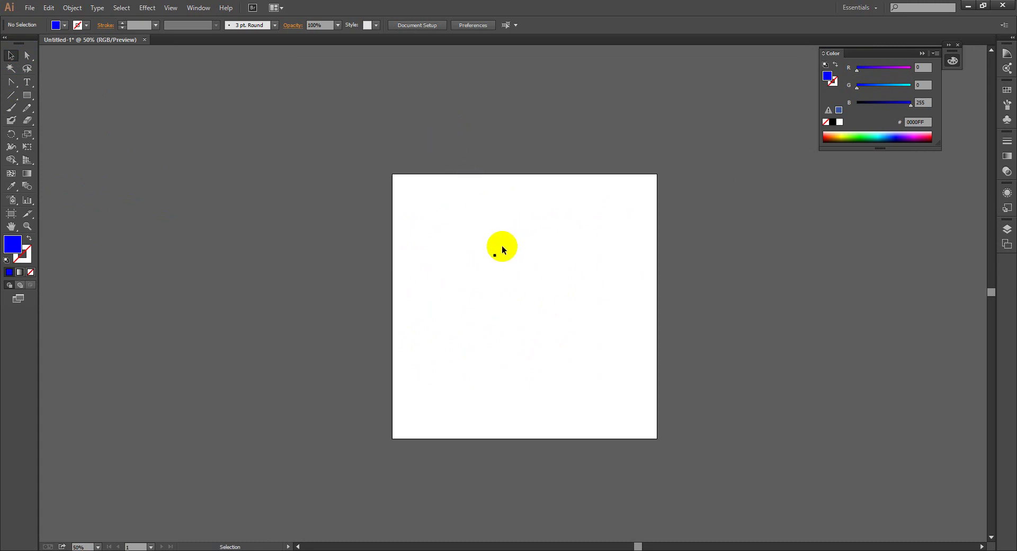
{"action": "scroll", "coordinate": [497, 246], "scroll_direction": "up", "scroll_amount": 3}
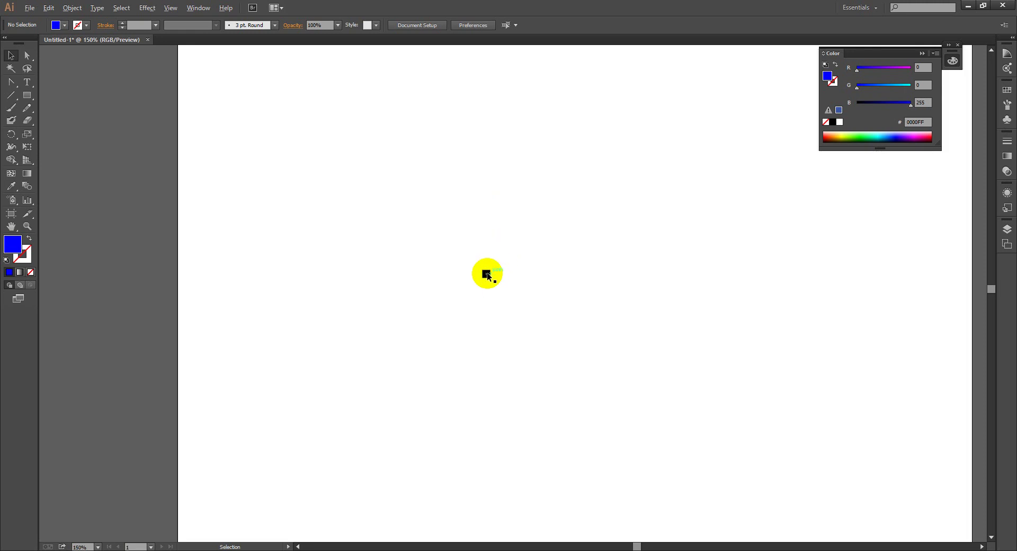
{"action": "scroll", "coordinate": [485, 272], "scroll_direction": "up", "scroll_amount": 3}
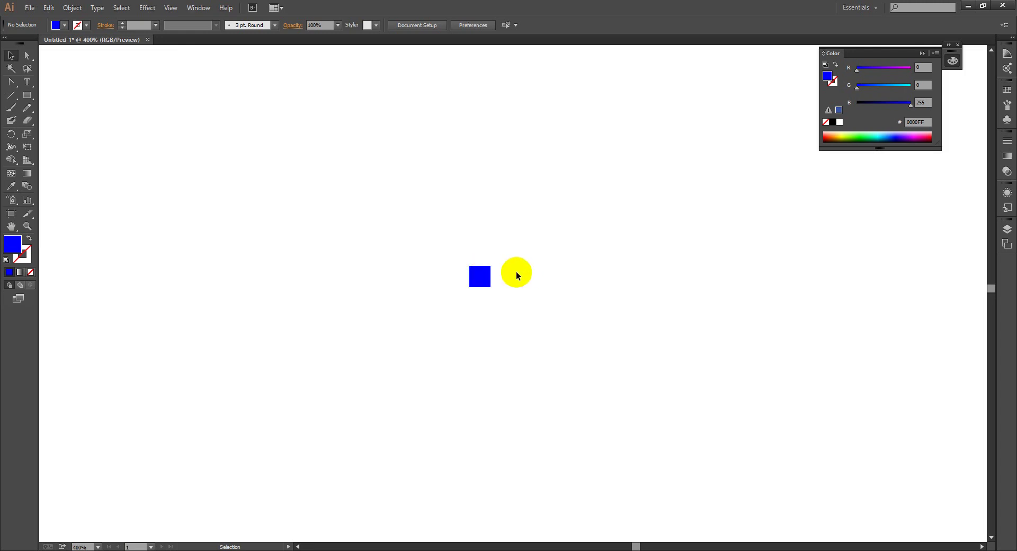
{"action": "scroll", "coordinate": [500, 274], "scroll_direction": "up", "scroll_amount": 2}
{"action": "scroll", "coordinate": [471, 275], "scroll_direction": "up", "scroll_amount": 1}
{"action": "scroll", "coordinate": [470, 275], "scroll_direction": "up", "scroll_amount": 2}
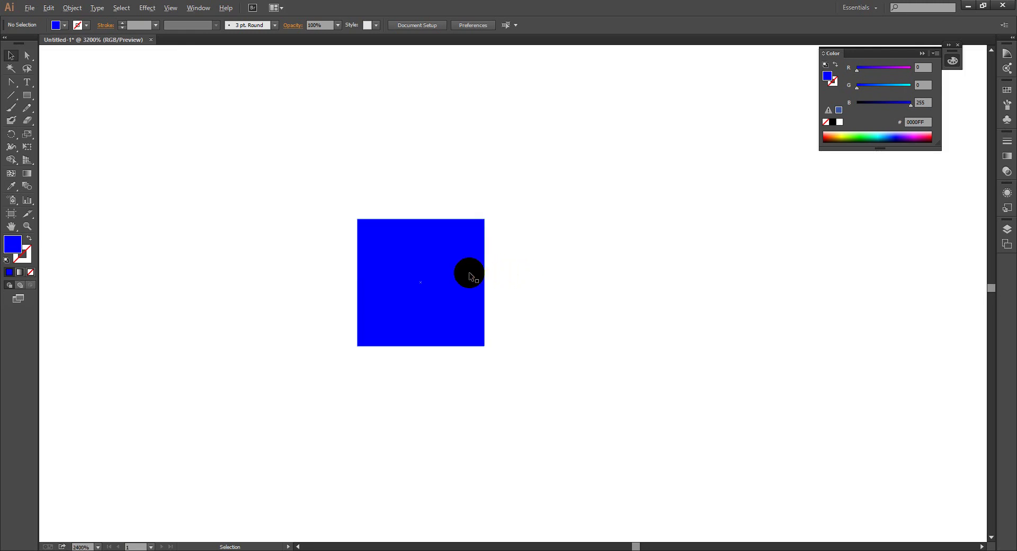
{"action": "scroll", "coordinate": [468, 272], "scroll_direction": "up", "scroll_amount": 2}
{"action": "scroll", "coordinate": [468, 271], "scroll_direction": "up", "scroll_amount": 1}
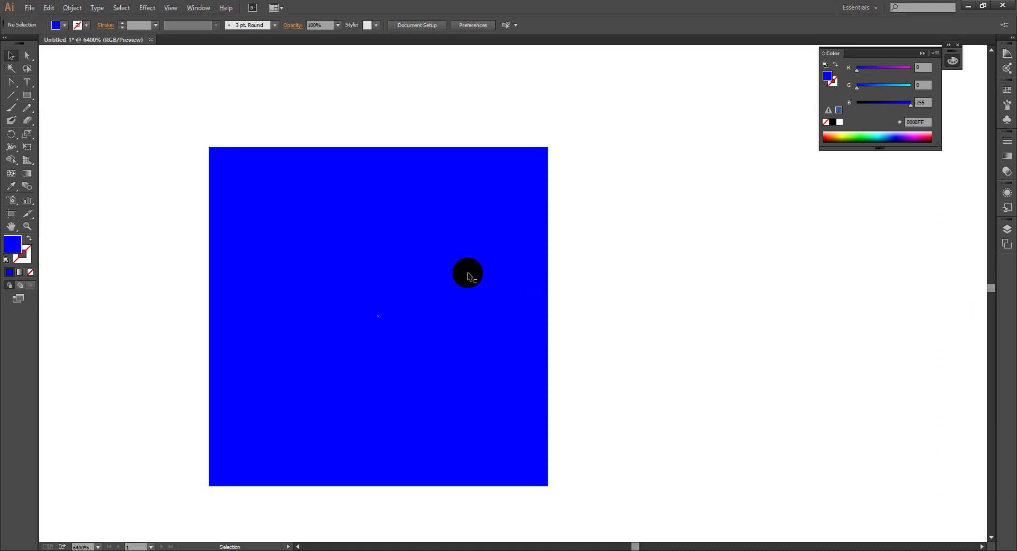
{"action": "scroll", "coordinate": [467, 272], "scroll_direction": "down", "scroll_amount": 2}
{"action": "scroll", "coordinate": [461, 272], "scroll_direction": "down", "scroll_amount": 4}
{"action": "scroll", "coordinate": [459, 272], "scroll_direction": "down", "scroll_amount": 1}
{"action": "scroll", "coordinate": [459, 273], "scroll_direction": "down", "scroll_amount": 3}
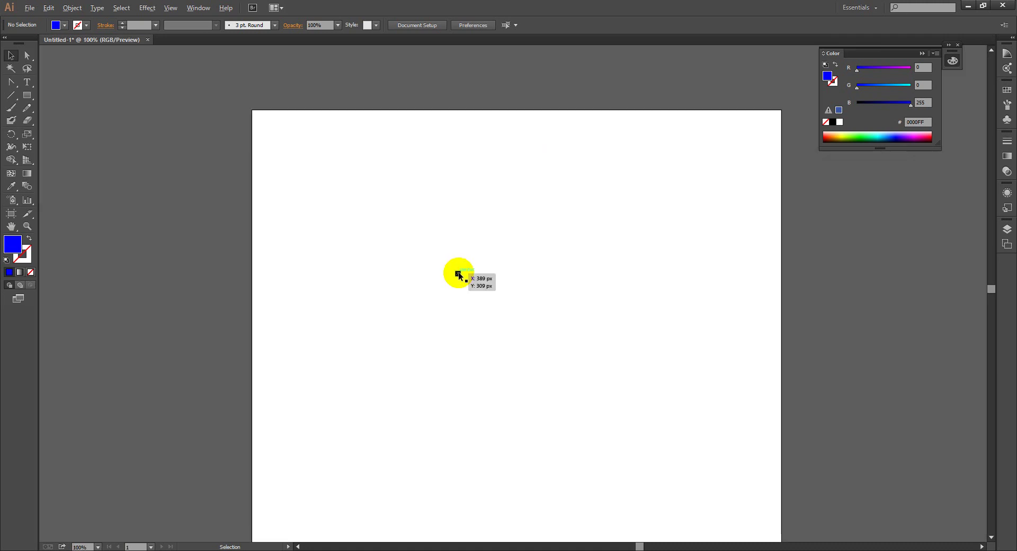
{"action": "scroll", "coordinate": [461, 272], "scroll_direction": "down", "scroll_amount": 3}
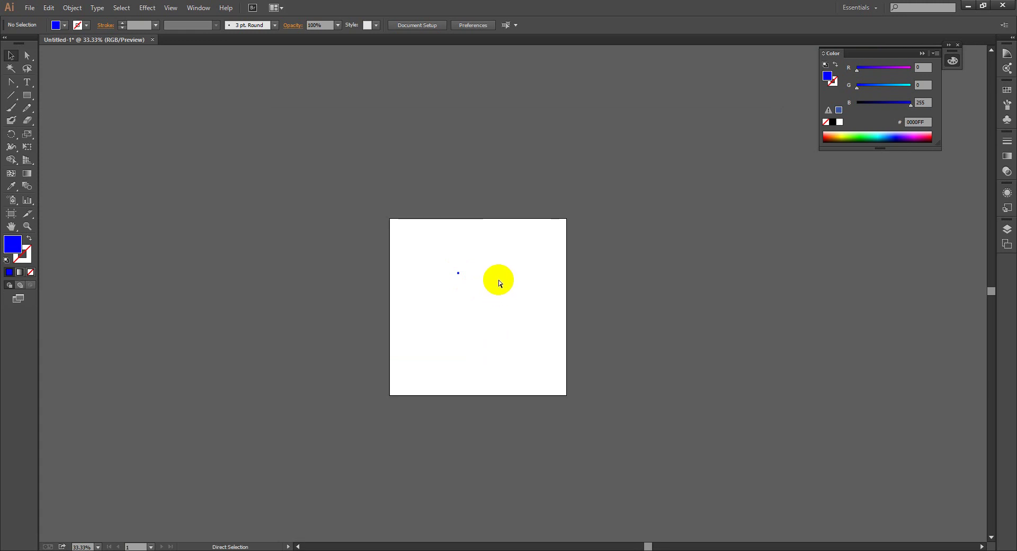
{"action": "scroll", "coordinate": [460, 270], "scroll_direction": "up", "scroll_amount": 3}
{"action": "left_click", "coordinate": [453, 280]}
{"action": "left_click_drag", "start_coordinate": [453, 281], "coordinate": [521, 347]}
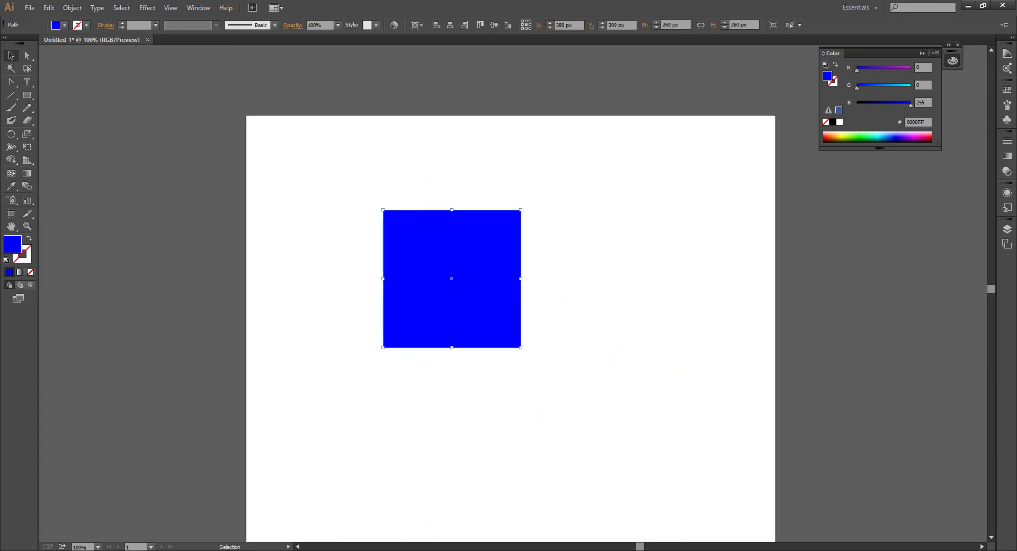
Step: In Google Meet, let everyone use their microphone, turn off Host management, and open the in-call messages
{"action": "left_click", "coordinate": [374, 522]}
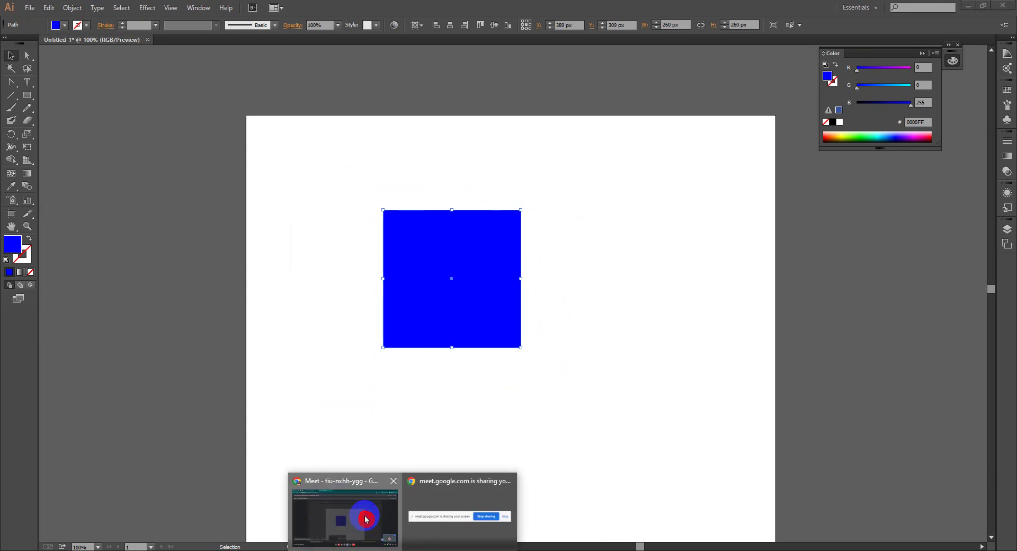
{"action": "left_click", "coordinate": [994, 530]}
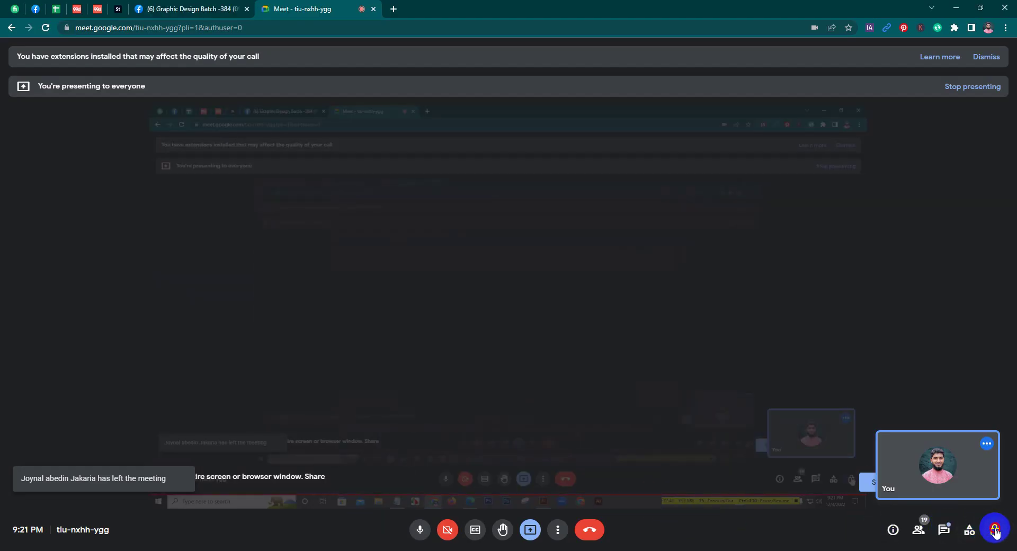
{"action": "left_click", "coordinate": [985, 278]}
{"action": "left_click", "coordinate": [988, 178]}
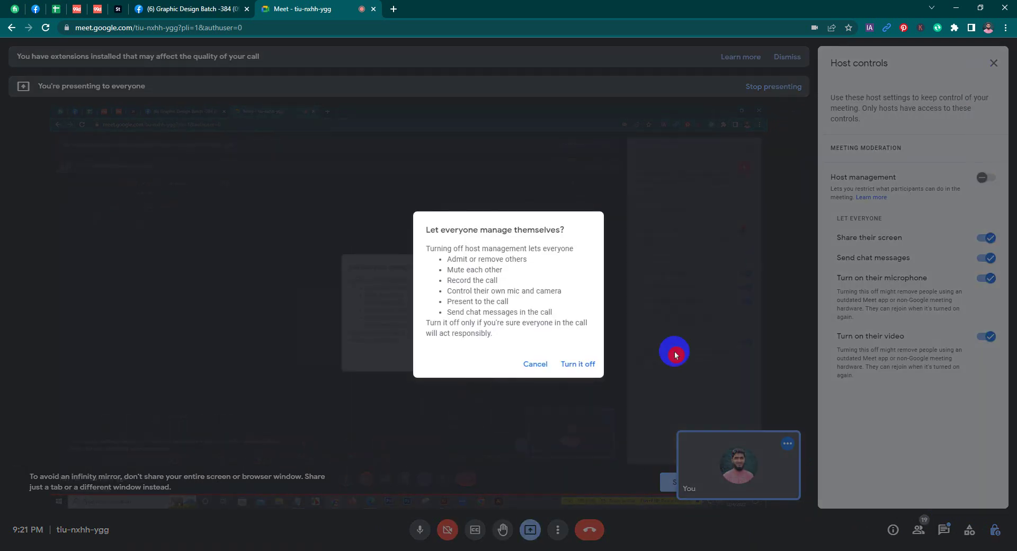
{"action": "left_click", "coordinate": [579, 364]}
{"action": "left_click", "coordinate": [993, 65]}
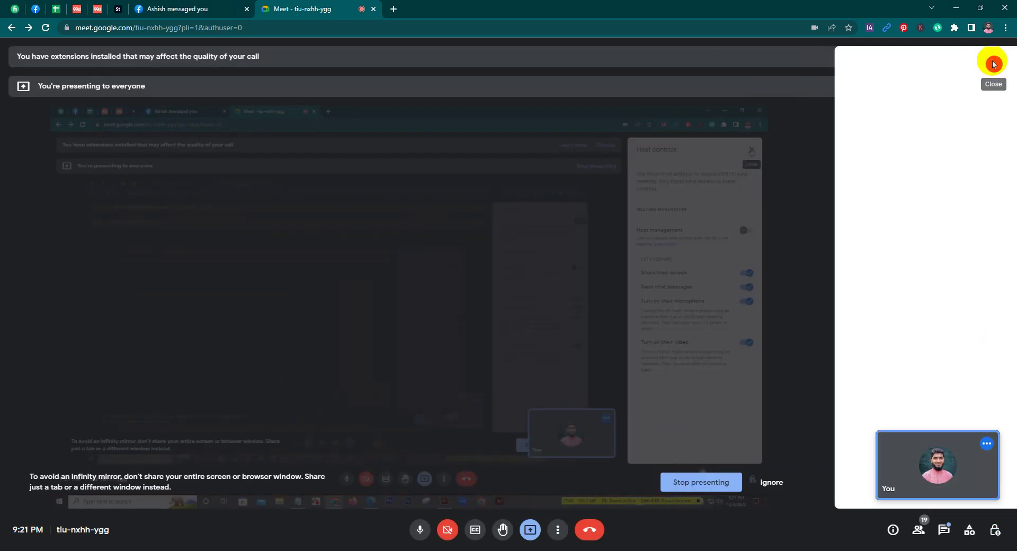
{"action": "left_click", "coordinate": [944, 529]}
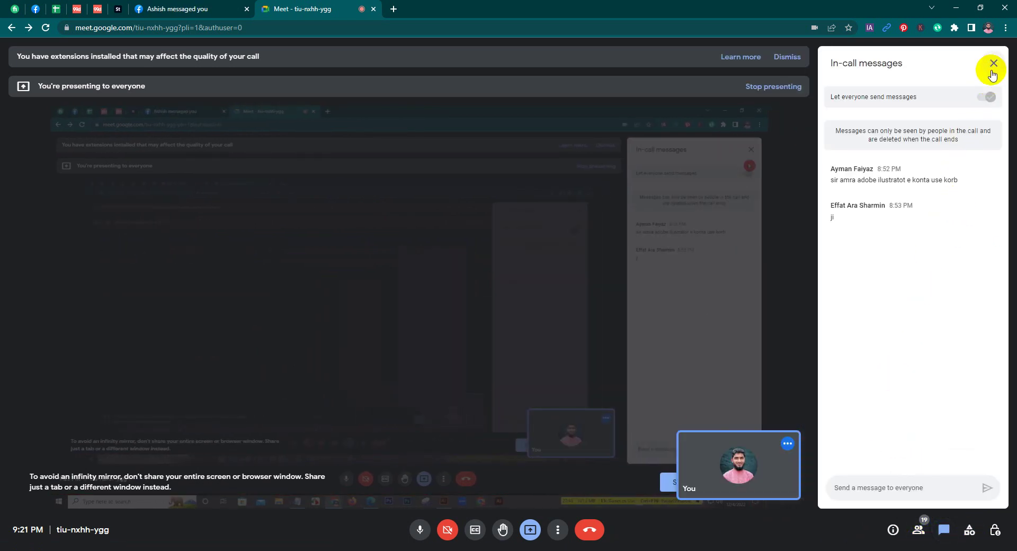
Step: Close the in-call messages panel, then show the self-view tile's options and the host controls
{"action": "left_click", "coordinate": [993, 63]}
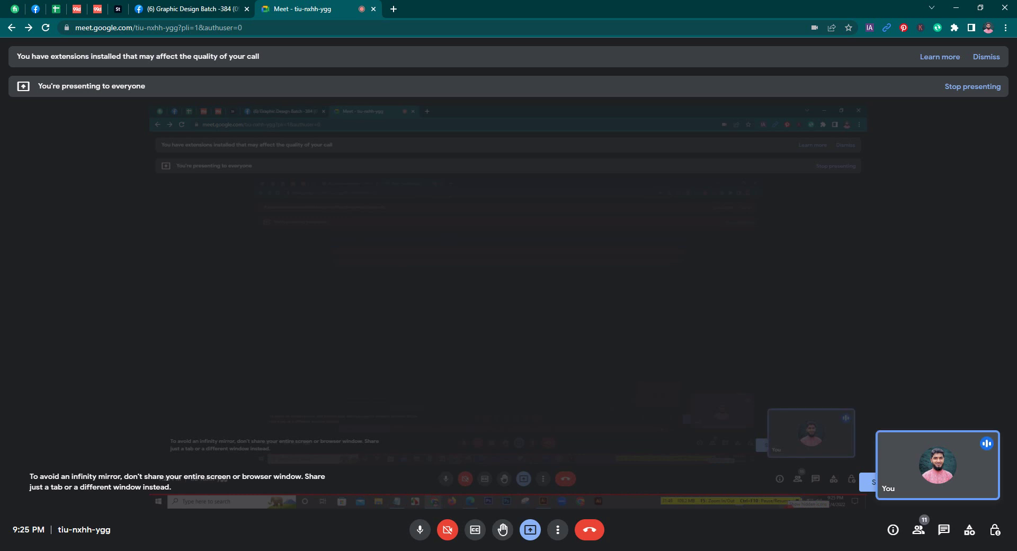
{"action": "left_click", "coordinate": [881, 490]}
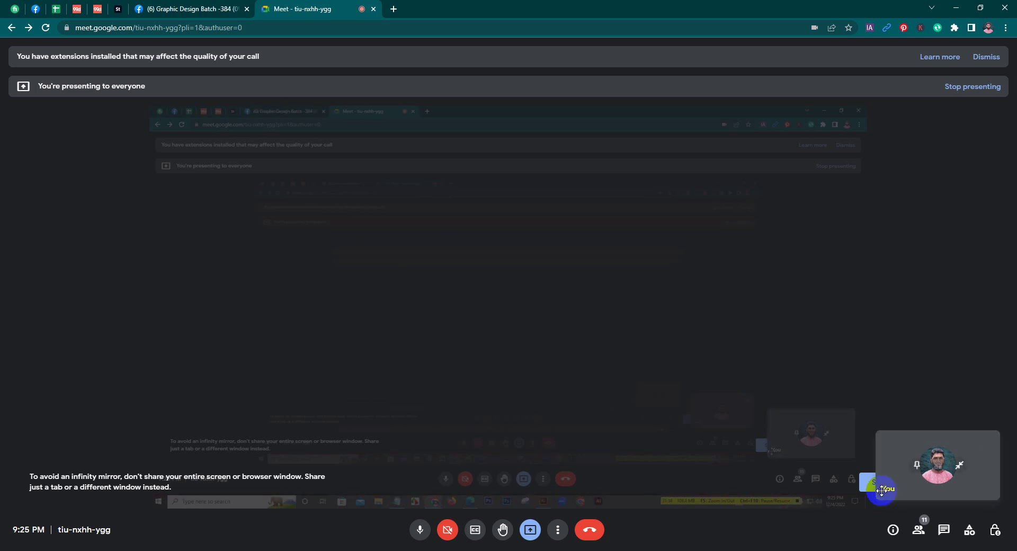
{"action": "left_click", "coordinate": [995, 523]}
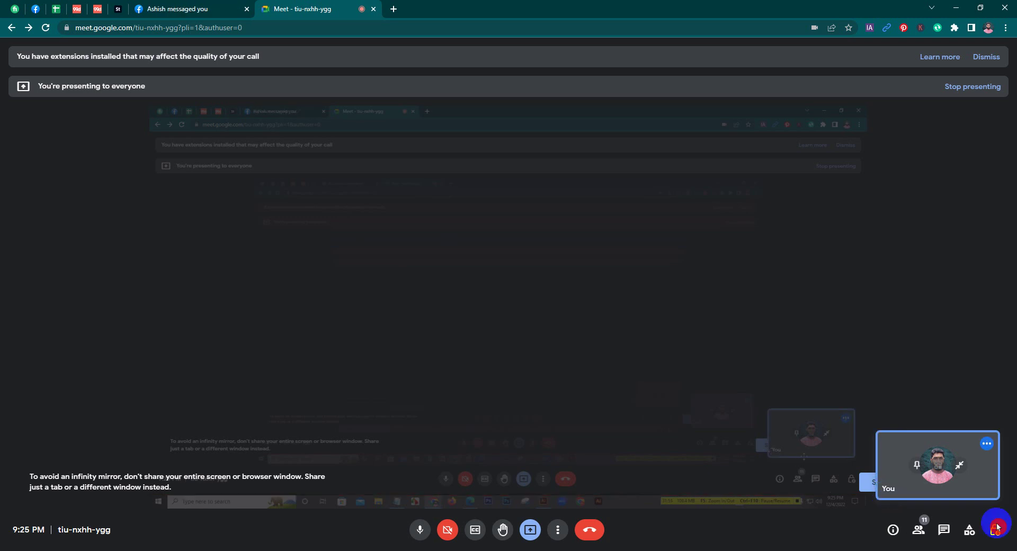